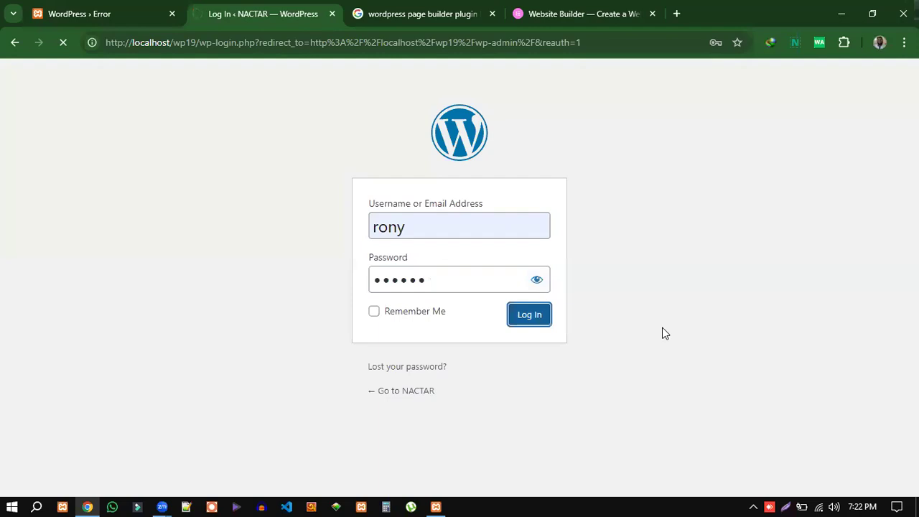
- Reload the local WordPress site at localhost/wp19/ that shows the fatal error
{"action": "left_click", "coordinate": [111, 13]}
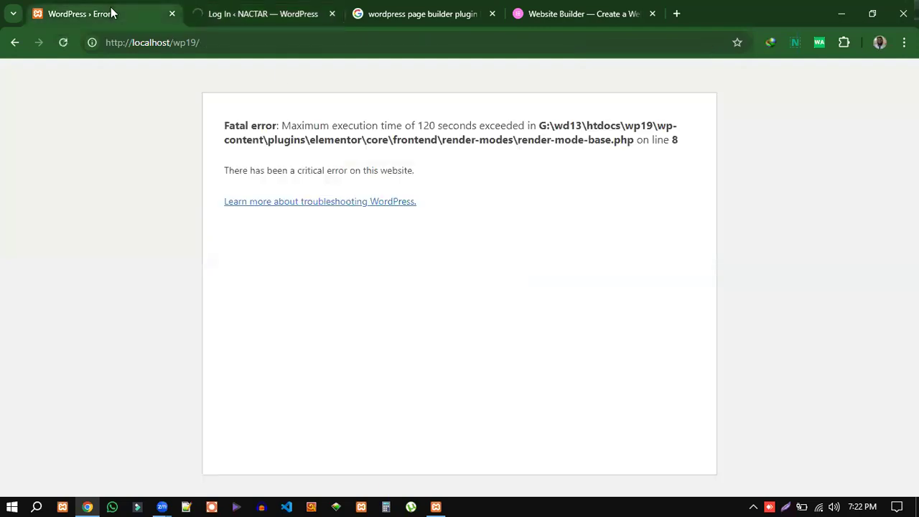
{"action": "left_click", "coordinate": [212, 43]}
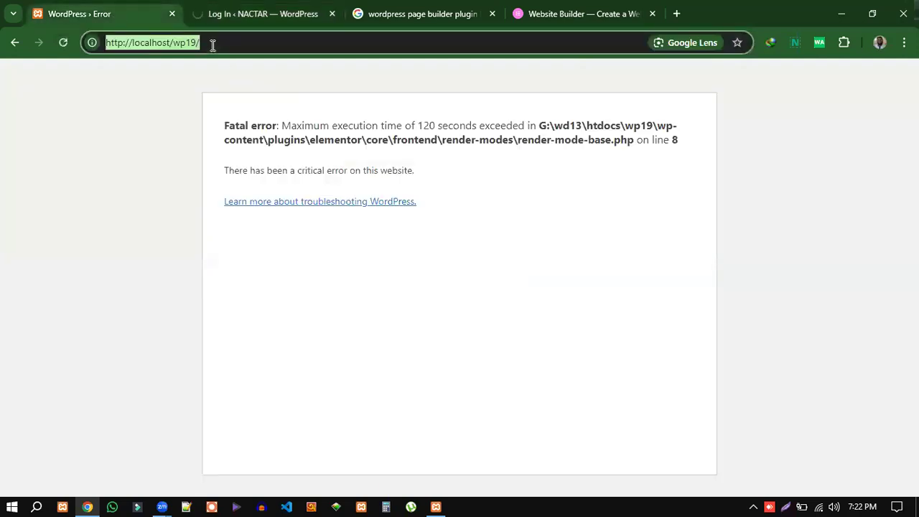
{"action": "key", "text": "Return"}
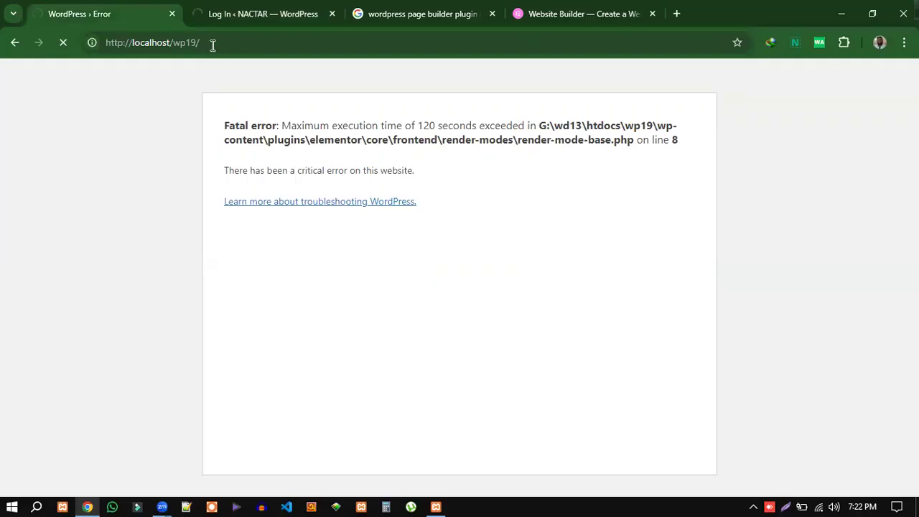
{"action": "left_click", "coordinate": [258, 14]}
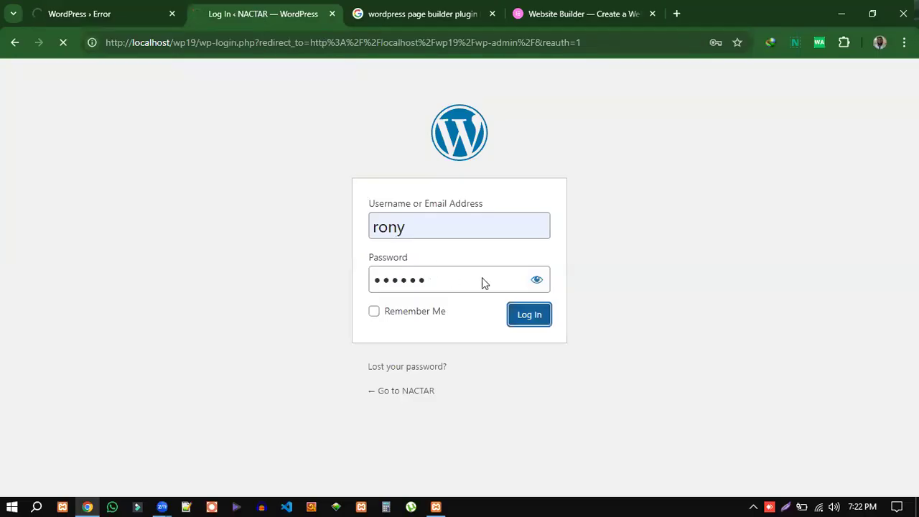
{"action": "left_click", "coordinate": [566, 8]}
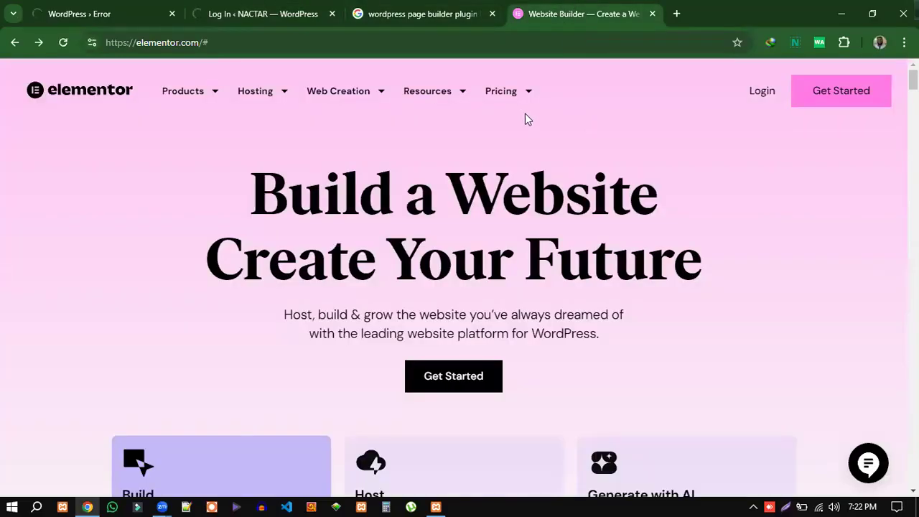
{"action": "mouse_move", "coordinate": [524, 99]}
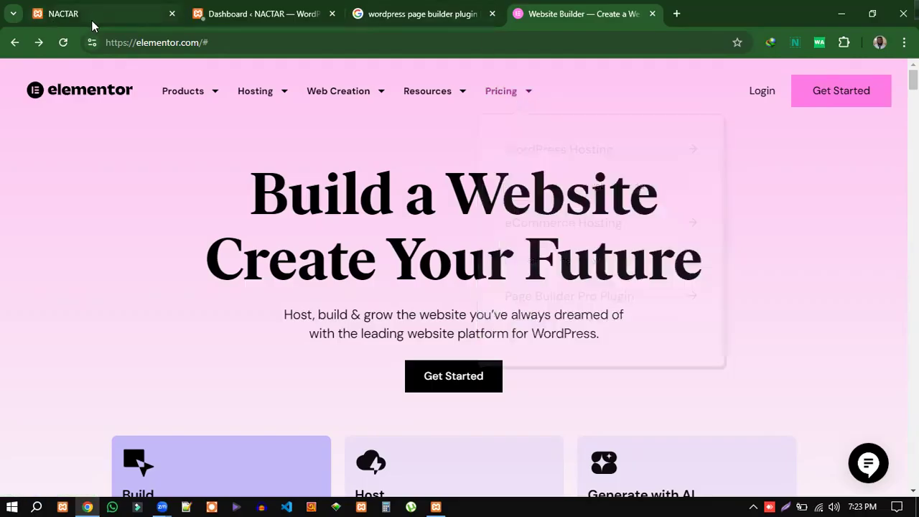
- View the home page of the reloaded local NACTAR site
{"action": "left_click", "coordinate": [91, 20]}
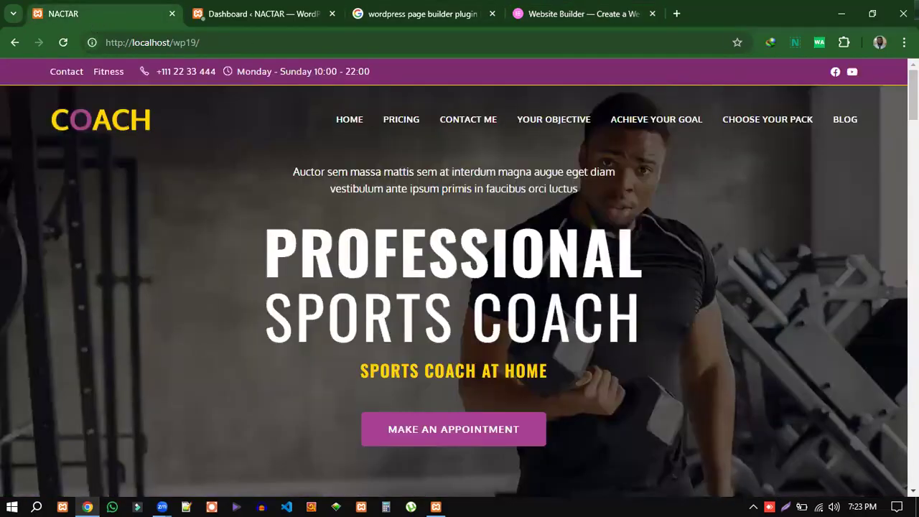
{"action": "mouse_move", "coordinate": [912, 93]}
{"action": "left_mouse_down"}
{"action": "mouse_move", "coordinate": [912, 461]}
{"action": "mouse_move", "coordinate": [912, 94]}
{"action": "left_mouse_up"}
{"action": "left_click", "coordinate": [607, 14]}
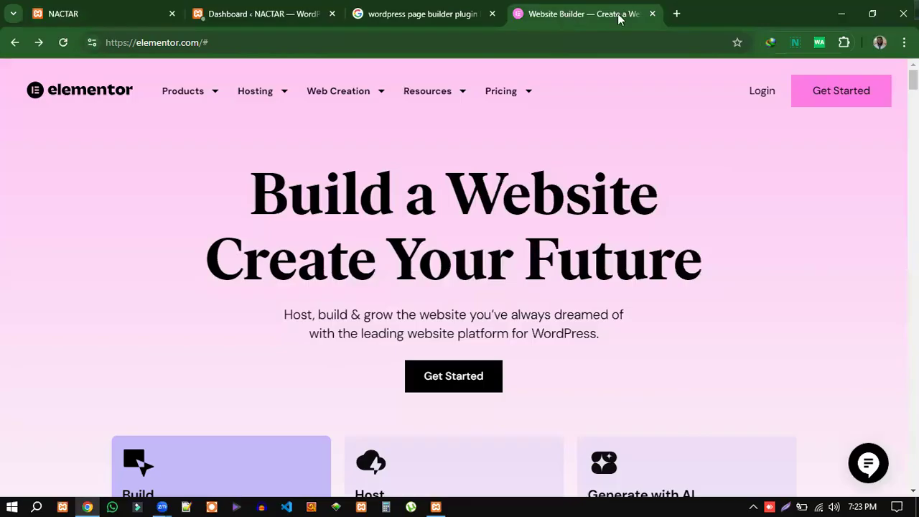
- Close the saved-password warning on the WordPress dashboard and update the browser's saved login password
{"action": "left_click", "coordinate": [250, 15]}
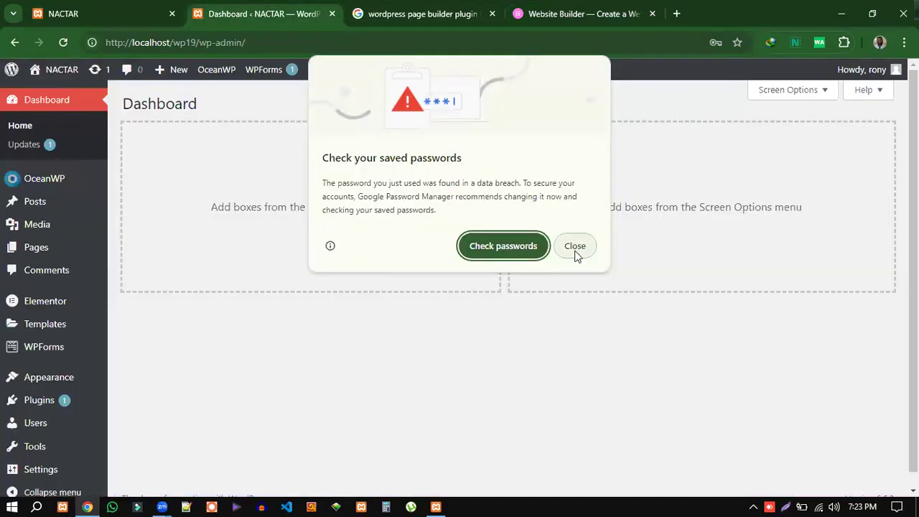
{"action": "left_click", "coordinate": [575, 249]}
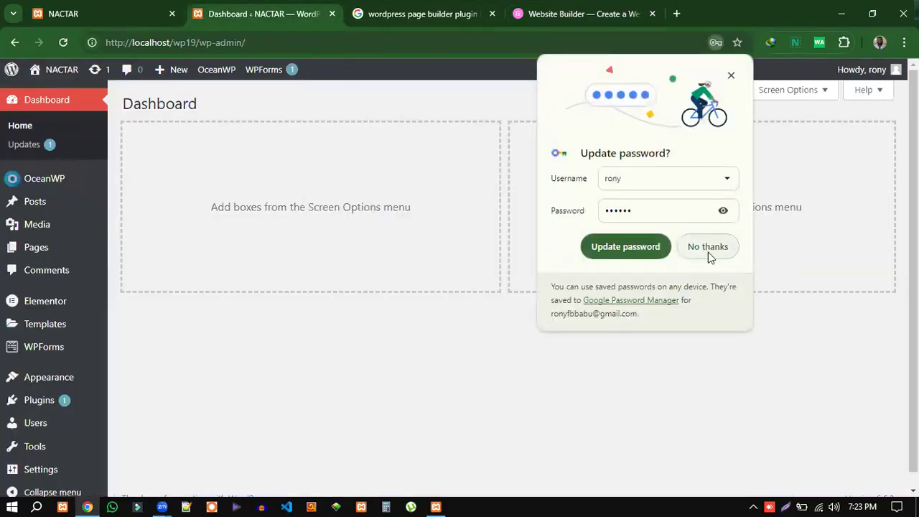
{"action": "left_click", "coordinate": [632, 251]}
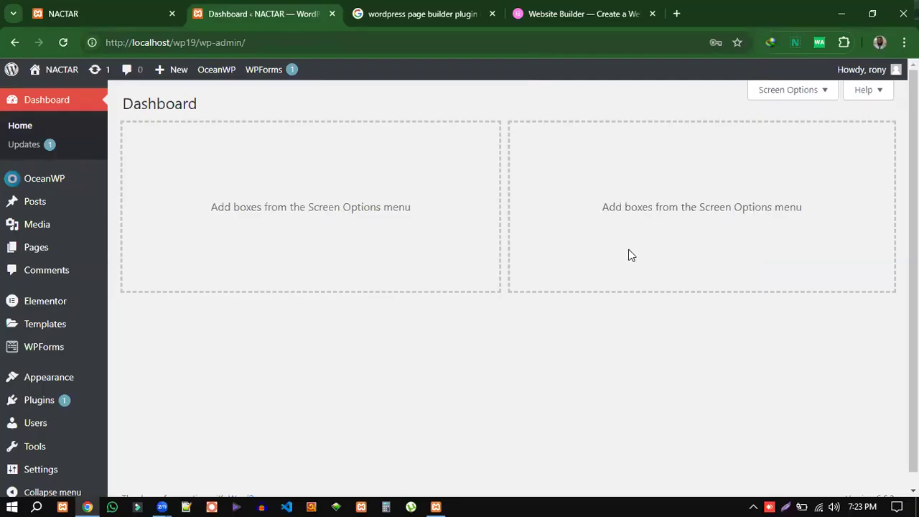
- Deactivate the Elementor plugin, giving "It's a temporary deactivation" as the feedback reason
{"action": "mouse_move", "coordinate": [28, 307]}
{"action": "left_click", "coordinate": [41, 403]}
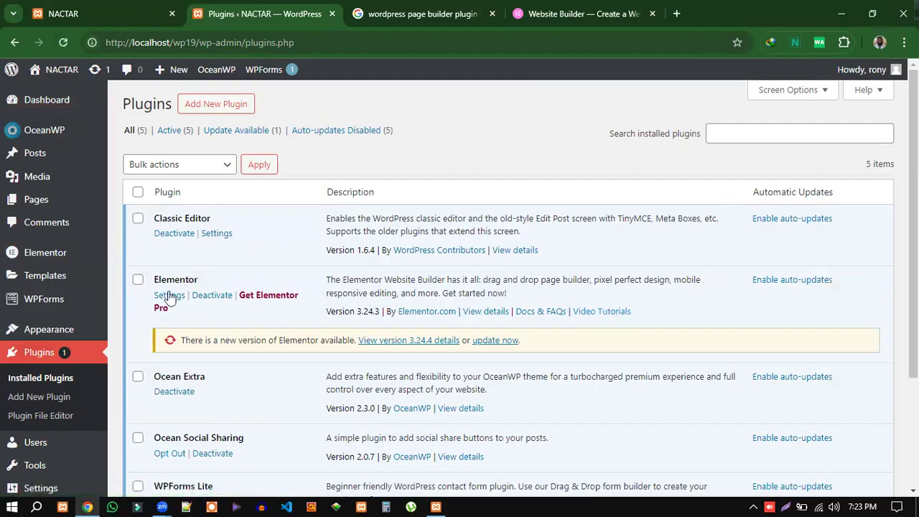
{"action": "left_click", "coordinate": [219, 298]}
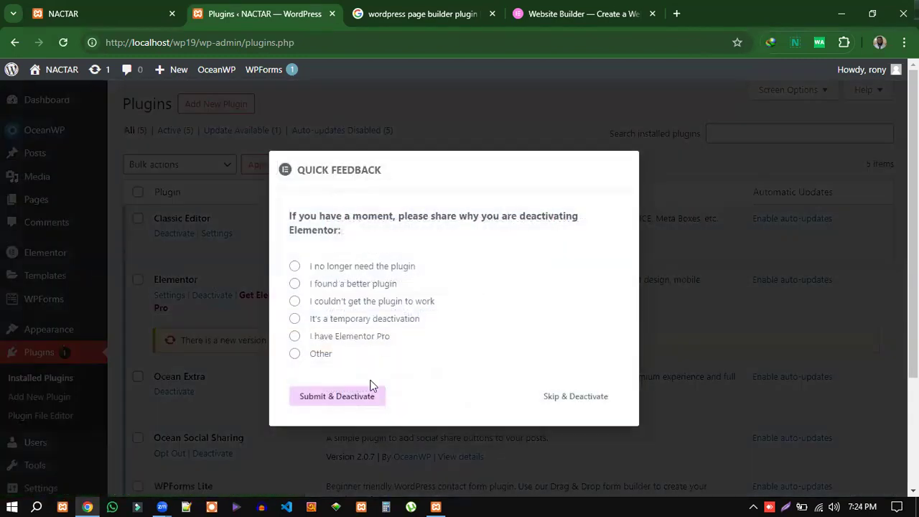
{"action": "left_click", "coordinate": [295, 354]}
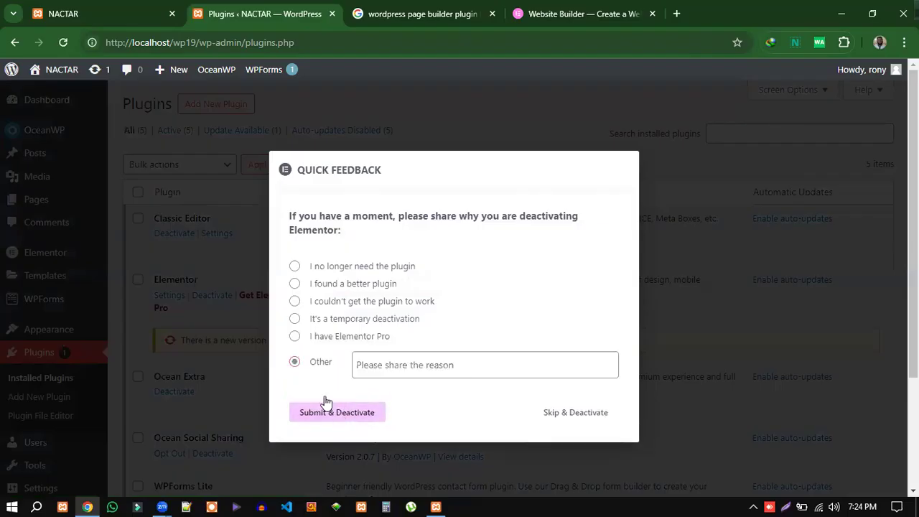
{"action": "left_click", "coordinate": [294, 336]}
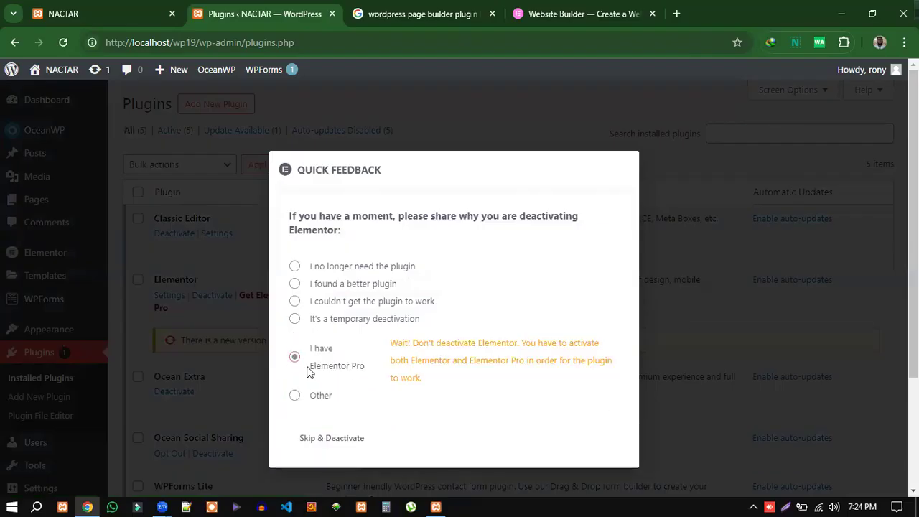
{"action": "left_click", "coordinate": [294, 319]}
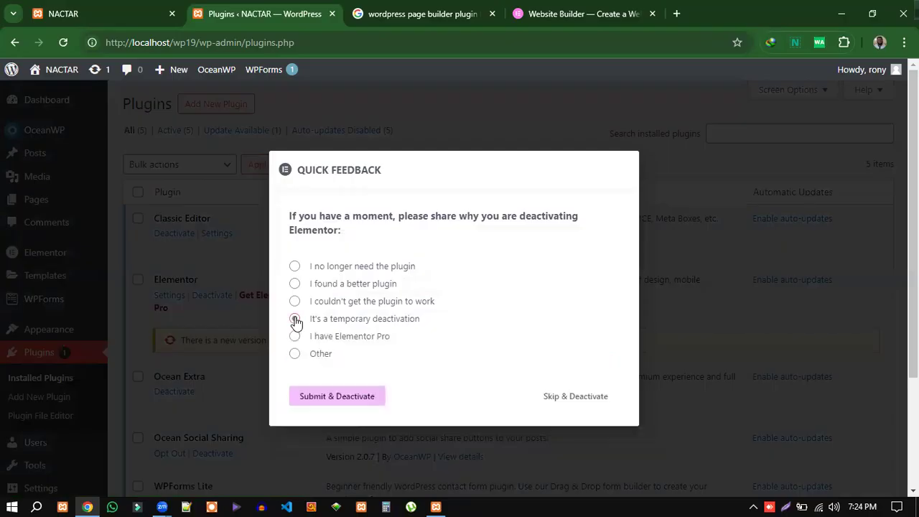
{"action": "left_click", "coordinate": [324, 399]}
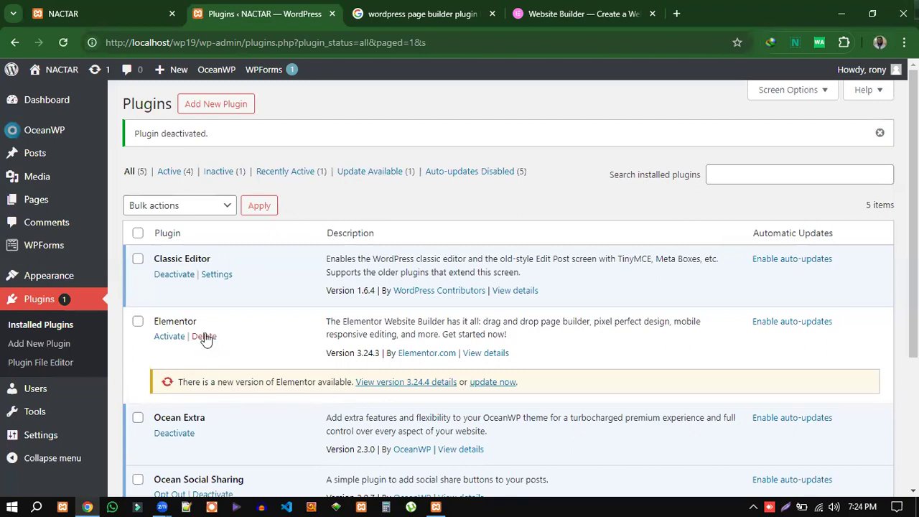
- Delete the deactivated Elementor plugin and its data from the installed plugins
{"action": "left_click", "coordinate": [138, 321]}
{"action": "left_click", "coordinate": [204, 336]}
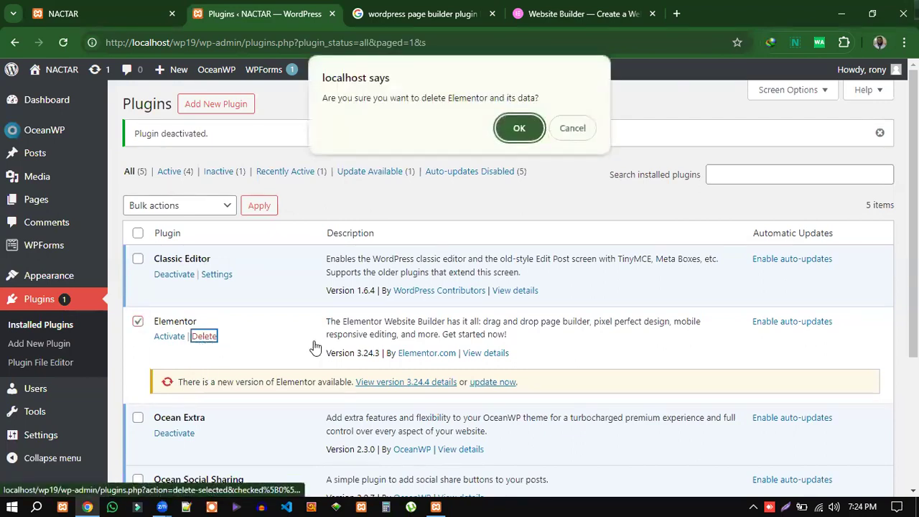
{"action": "left_click", "coordinate": [519, 127]}
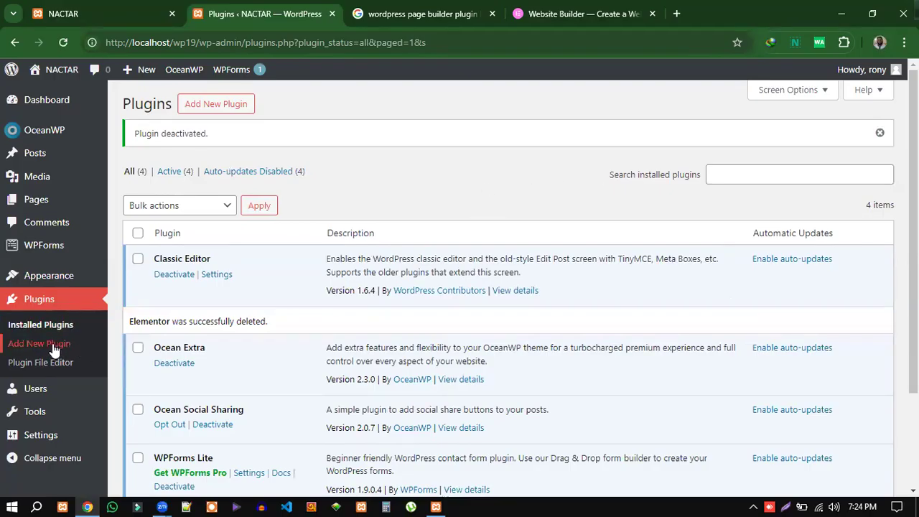
- Search for "elementor" among the new plugins available to add
{"action": "left_click", "coordinate": [224, 106]}
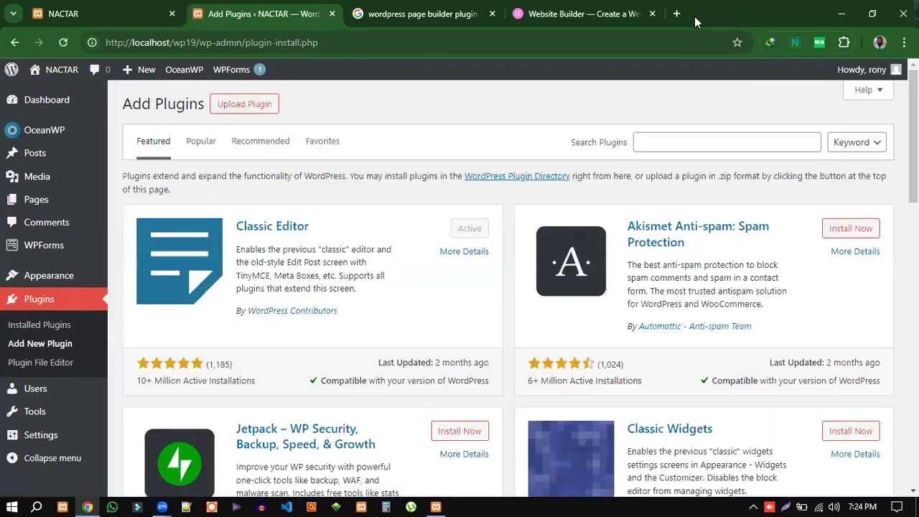
{"action": "left_click", "coordinate": [655, 141]}
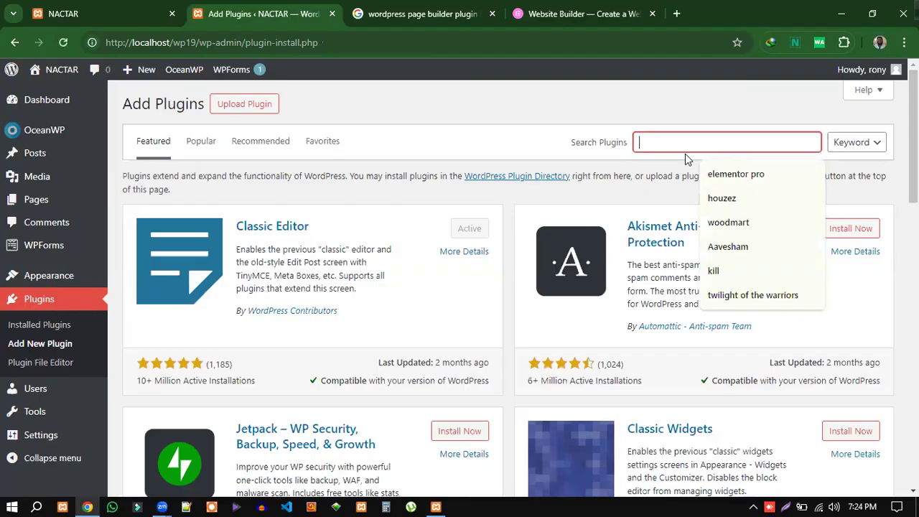
{"action": "type", "text": "e"}
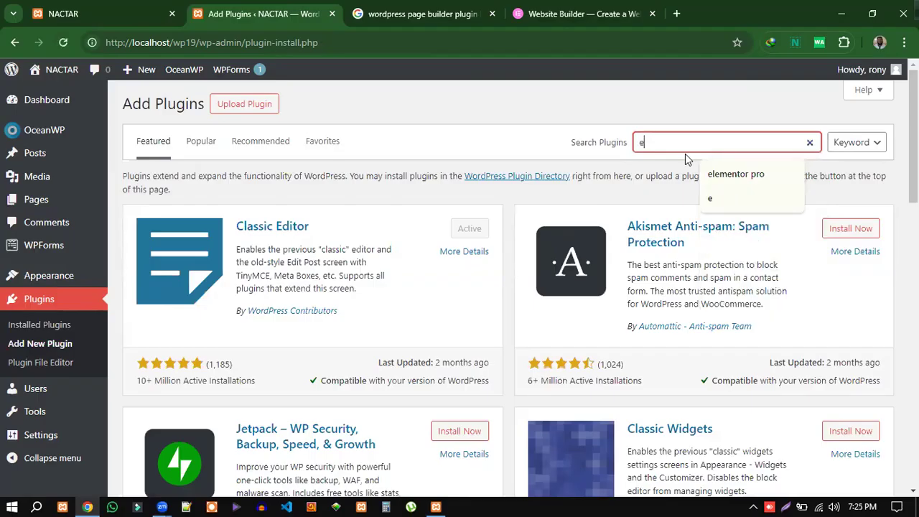
{"action": "type", "text": "lem"}
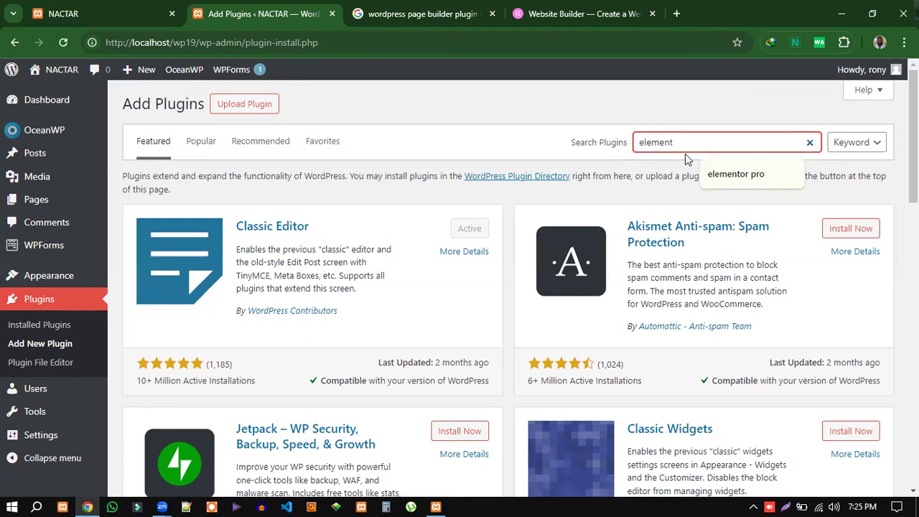
{"action": "type", "text": "ent"}
{"action": "key", "text": "Return"}
{"action": "type", "text": "or"}
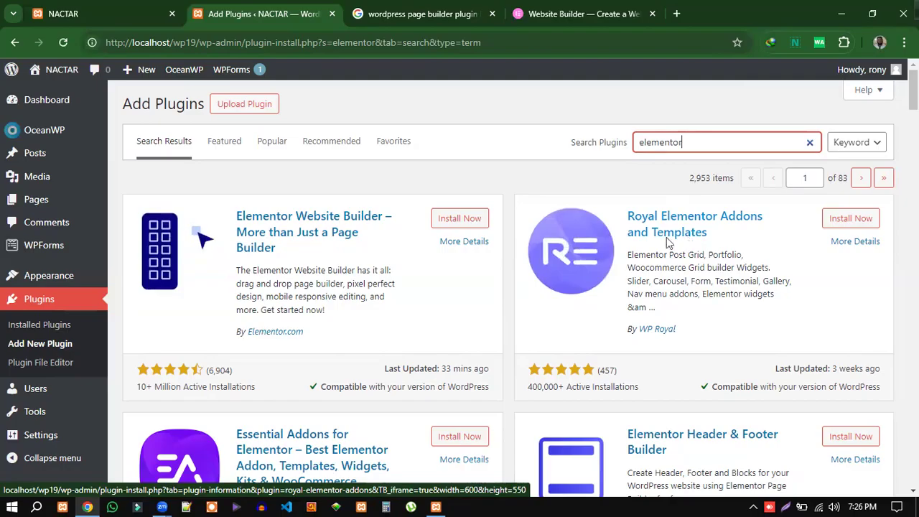
- Install and activate the Elementor Website Builder plugin from the search results
{"action": "scroll", "coordinate": [683, 231], "scroll_direction": "down", "scroll_amount": 1}
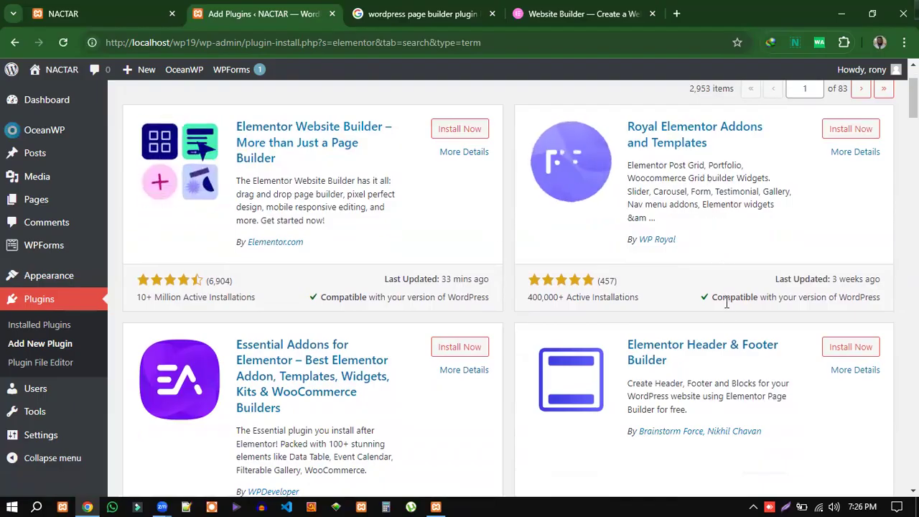
{"action": "scroll", "coordinate": [734, 329], "scroll_direction": "down", "scroll_amount": 3}
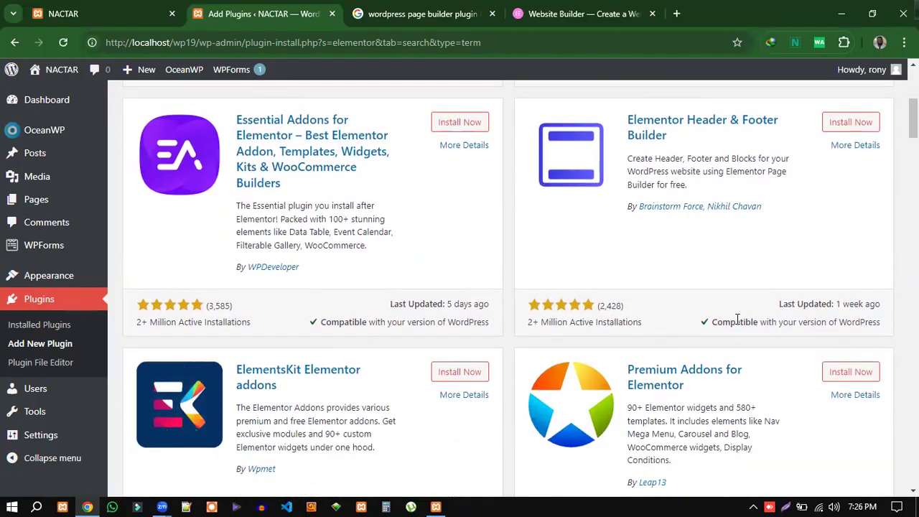
{"action": "scroll", "coordinate": [693, 318], "scroll_direction": "down", "scroll_amount": 3}
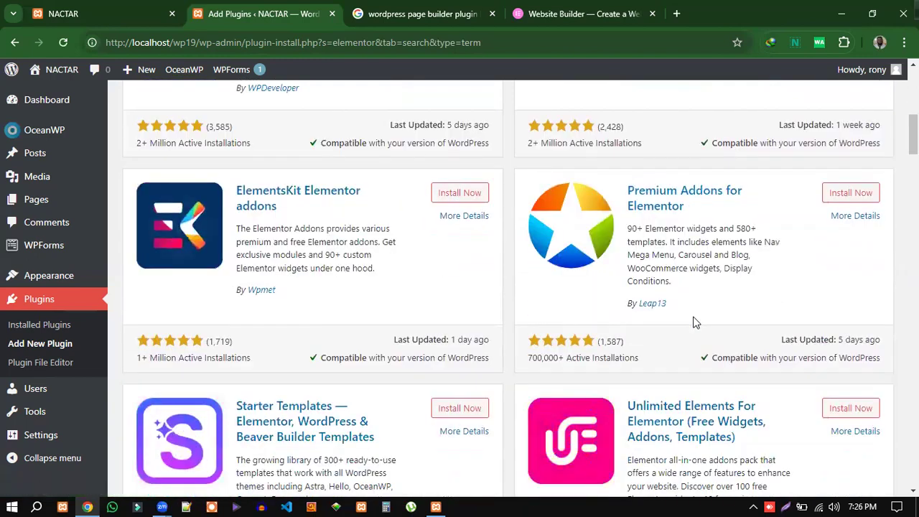
{"action": "scroll", "coordinate": [694, 322], "scroll_direction": "down", "scroll_amount": 4}
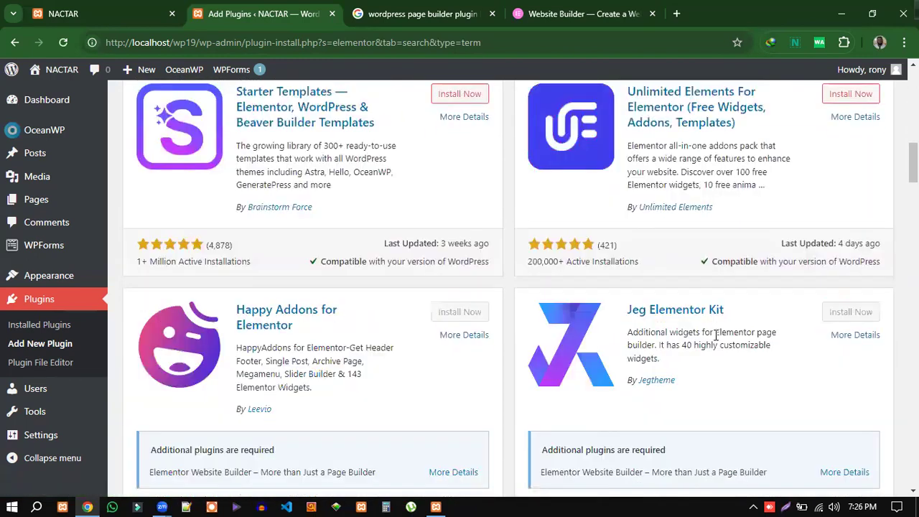
{"action": "scroll", "coordinate": [717, 329], "scroll_direction": "up", "scroll_amount": 10}
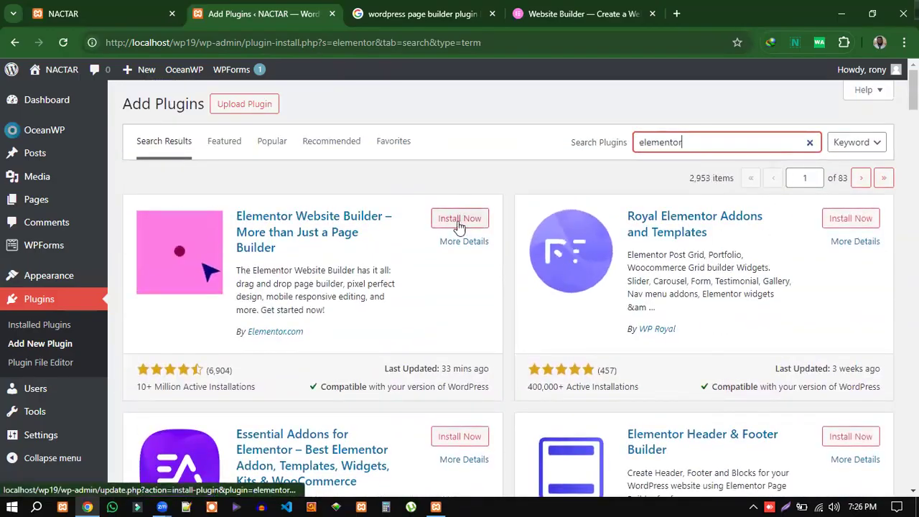
{"action": "left_click", "coordinate": [480, 221]}
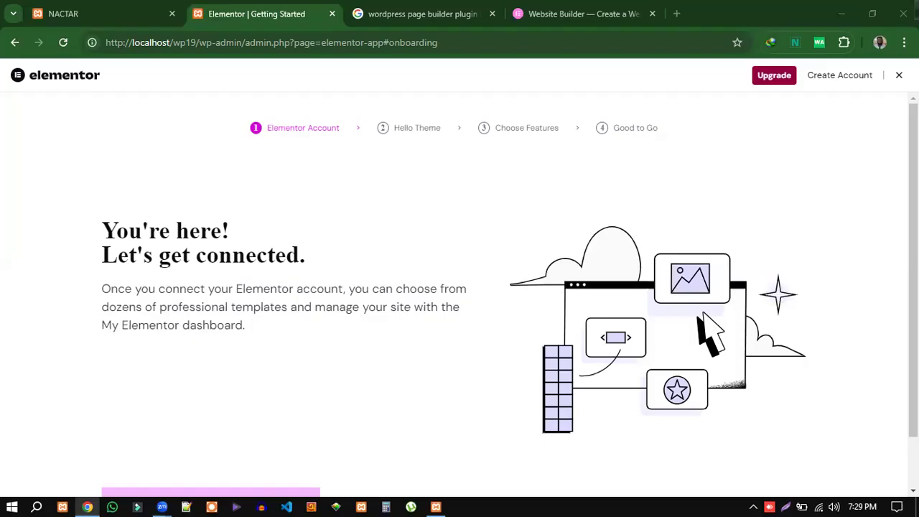
- Exit the Elementor onboarding and dismiss both Elementor update notices on the dashboard
{"action": "left_click", "coordinate": [898, 79]}
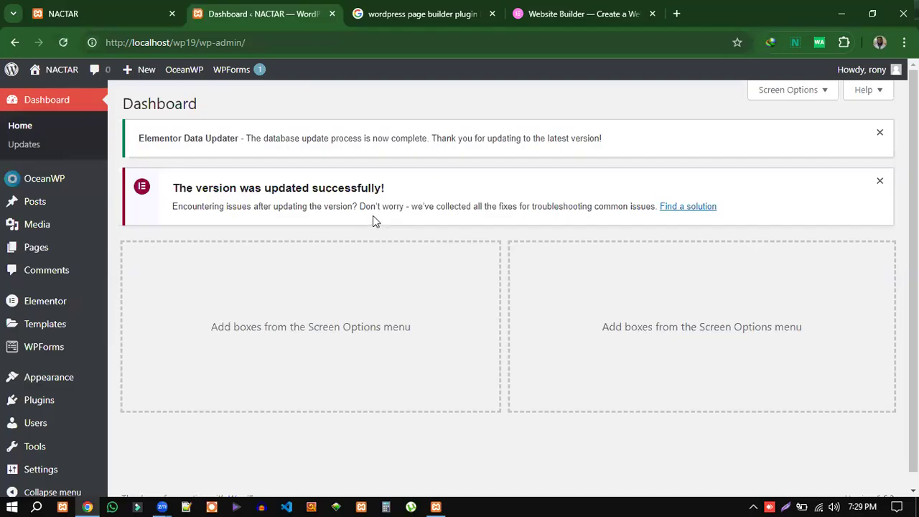
{"action": "left_click", "coordinate": [881, 182]}
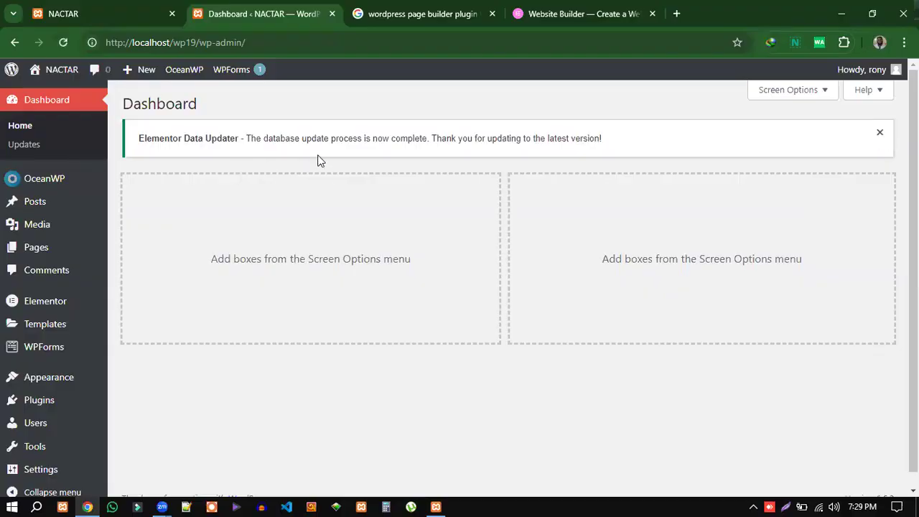
{"action": "left_click", "coordinate": [880, 132]}
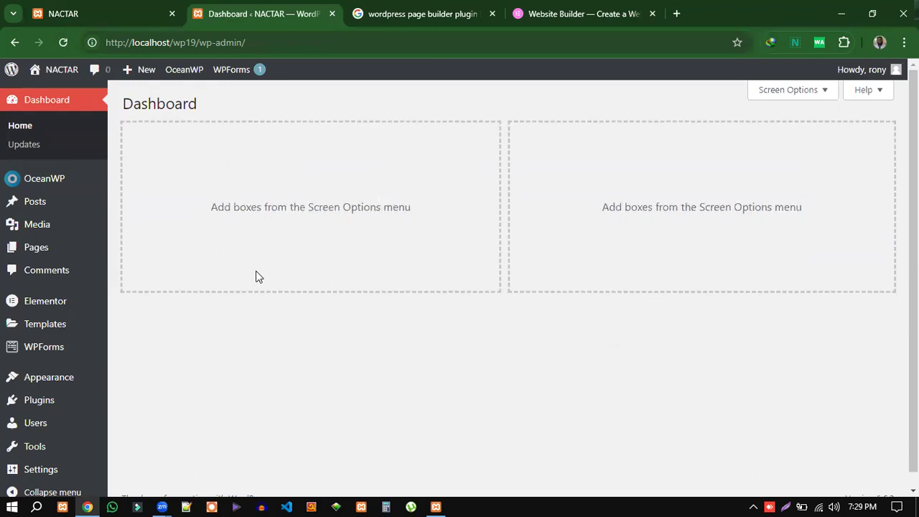
{"action": "mouse_move", "coordinate": [42, 302]}
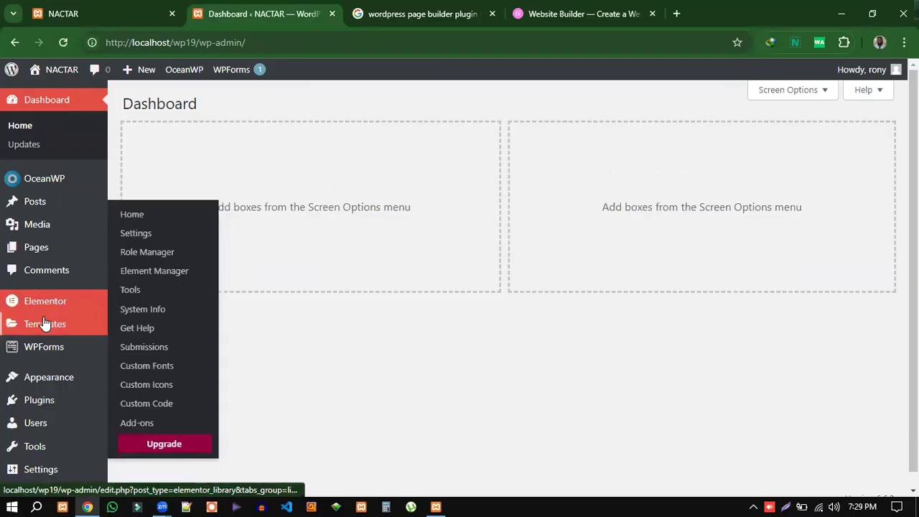
{"action": "mouse_move", "coordinate": [36, 328]}
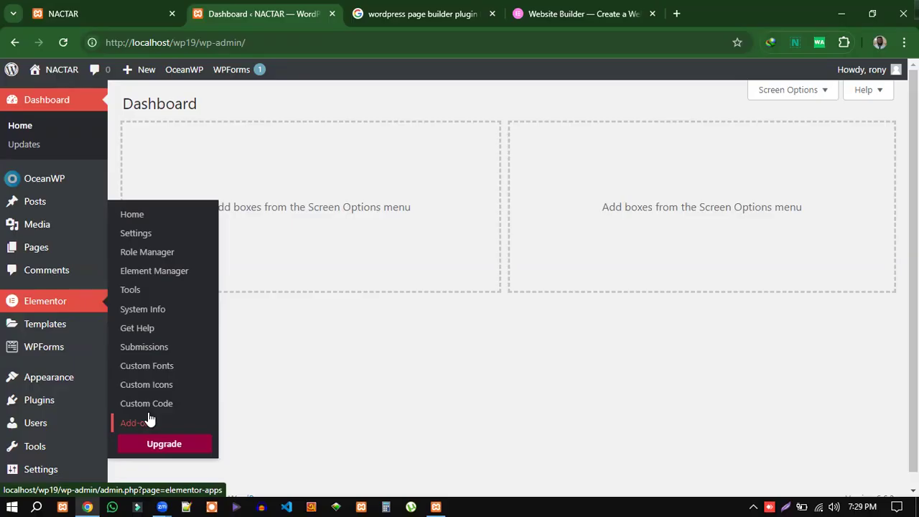
- Examine the Elementor home page's quick actions, design toolkit add-ons, Pro features and help links, and open the Elementor settings
{"action": "left_click", "coordinate": [134, 215]}
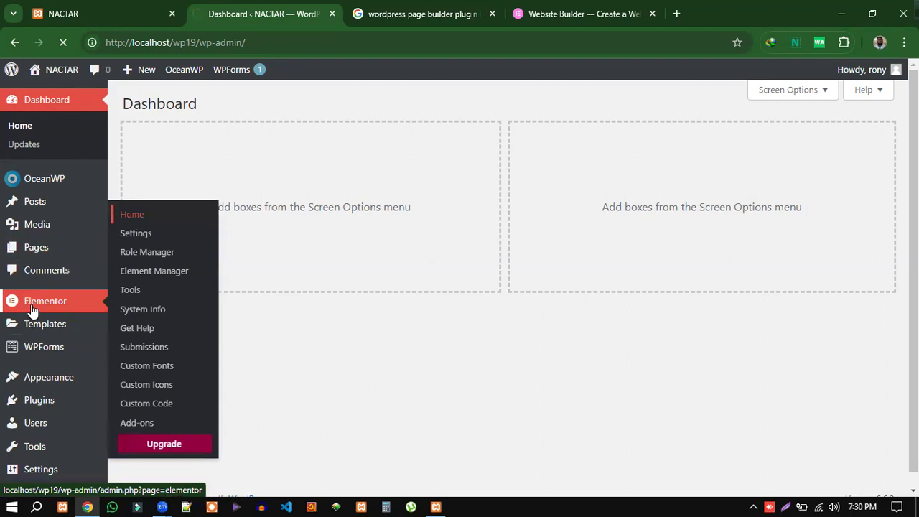
{"action": "left_click", "coordinate": [133, 215]}
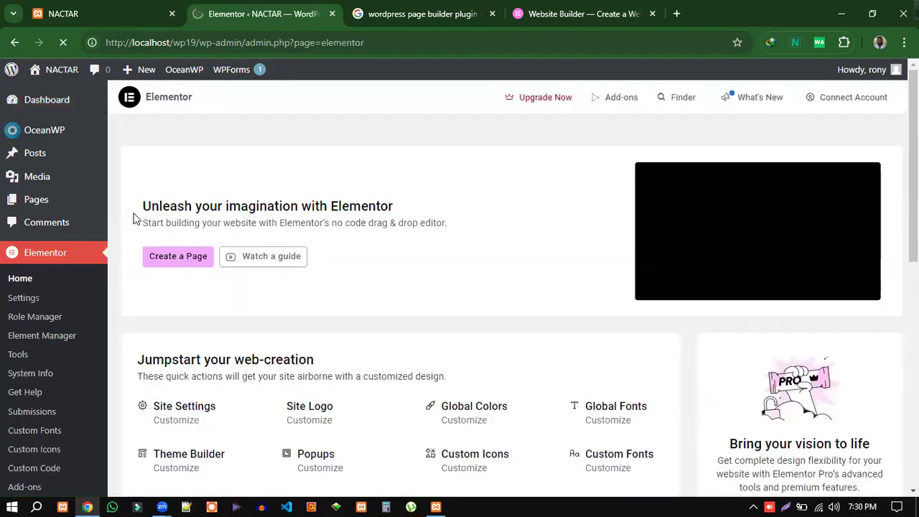
{"action": "scroll", "coordinate": [524, 302], "scroll_direction": "down", "scroll_amount": 3}
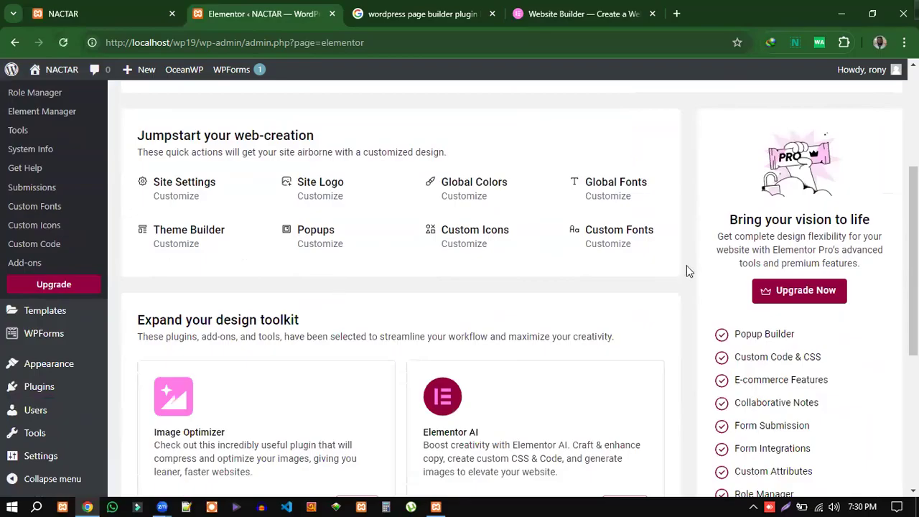
{"action": "scroll", "coordinate": [711, 295], "scroll_direction": "down", "scroll_amount": 1}
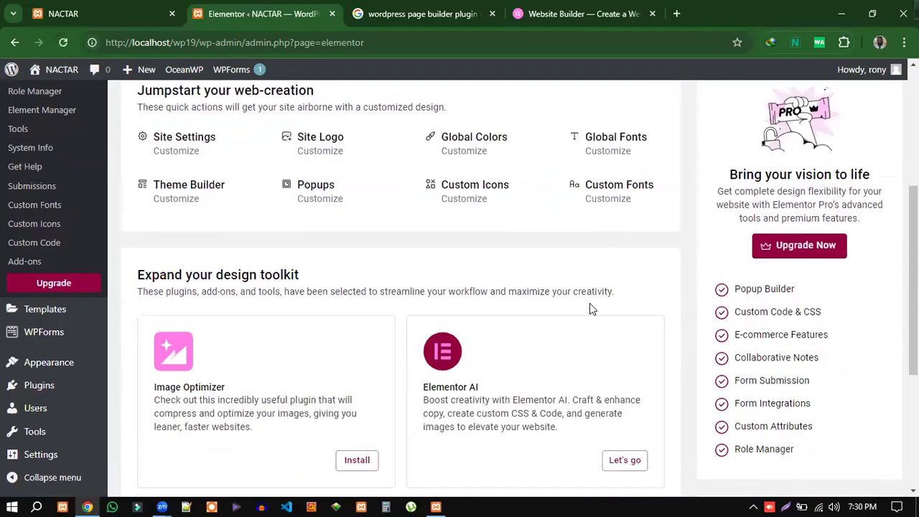
{"action": "scroll", "coordinate": [617, 291], "scroll_direction": "down", "scroll_amount": 2}
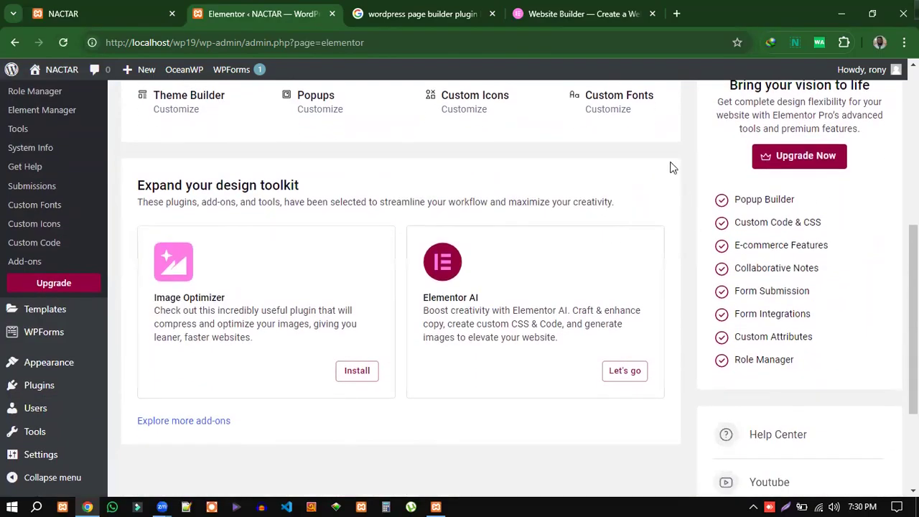
{"action": "scroll", "coordinate": [790, 366], "scroll_direction": "down", "scroll_amount": 2}
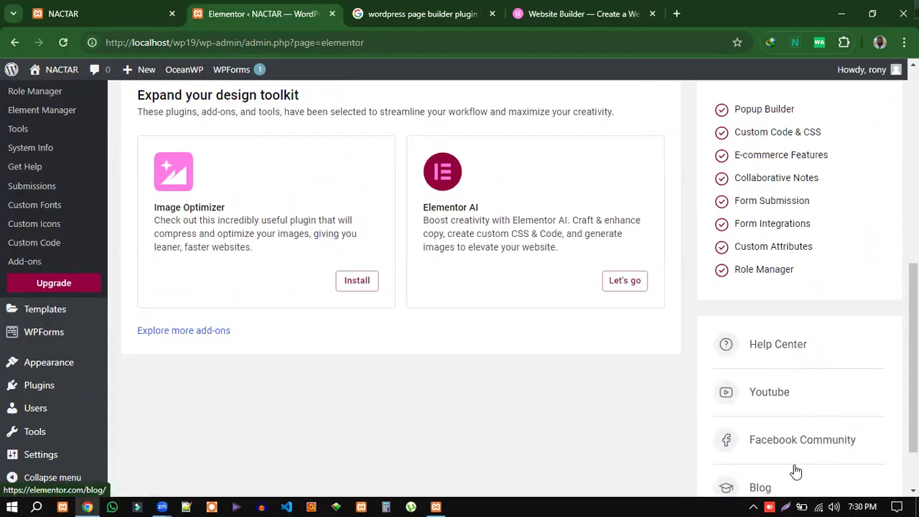
{"action": "scroll", "coordinate": [798, 443], "scroll_direction": "down", "scroll_amount": 1}
{"action": "scroll", "coordinate": [776, 431], "scroll_direction": "down", "scroll_amount": 1}
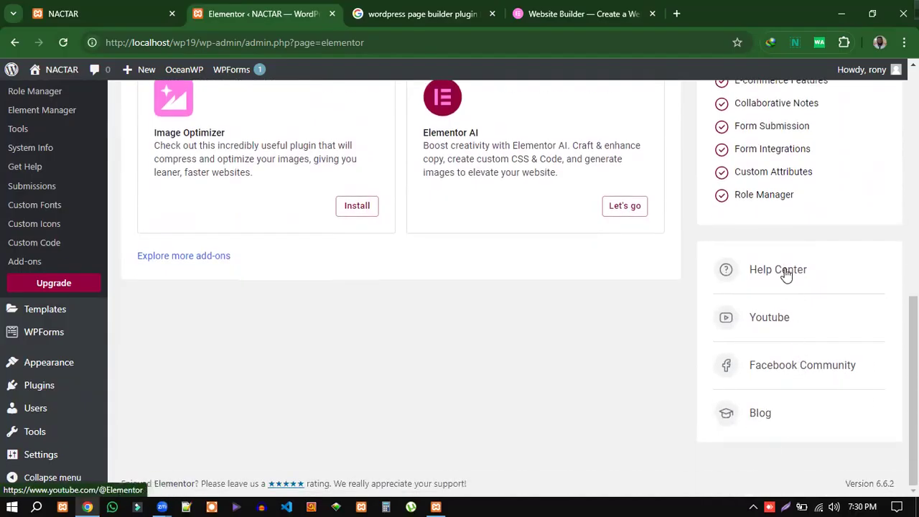
{"action": "scroll", "coordinate": [780, 274], "scroll_direction": "up", "scroll_amount": 1}
{"action": "scroll", "coordinate": [775, 271], "scroll_direction": "up", "scroll_amount": 2}
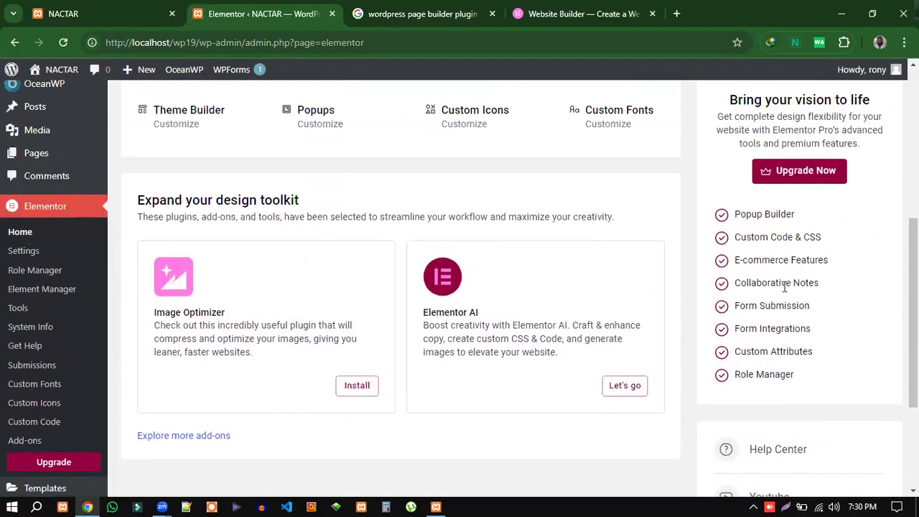
{"action": "scroll", "coordinate": [784, 280], "scroll_direction": "up", "scroll_amount": 2}
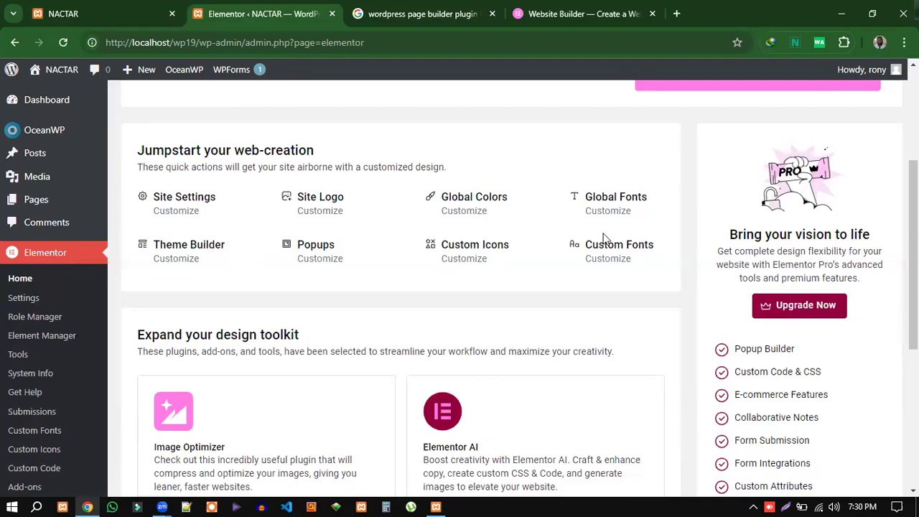
{"action": "scroll", "coordinate": [559, 263], "scroll_direction": "up", "scroll_amount": 3}
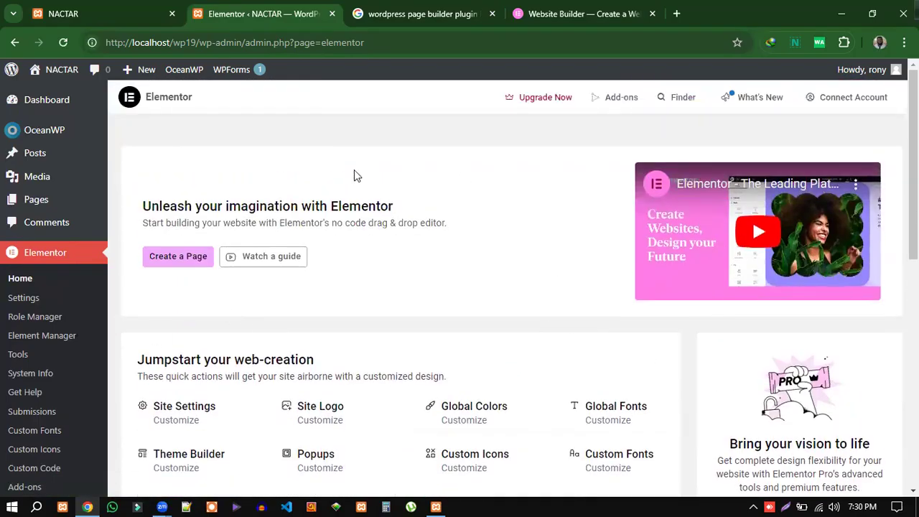
{"action": "scroll", "coordinate": [625, 379], "scroll_direction": "down", "scroll_amount": 3}
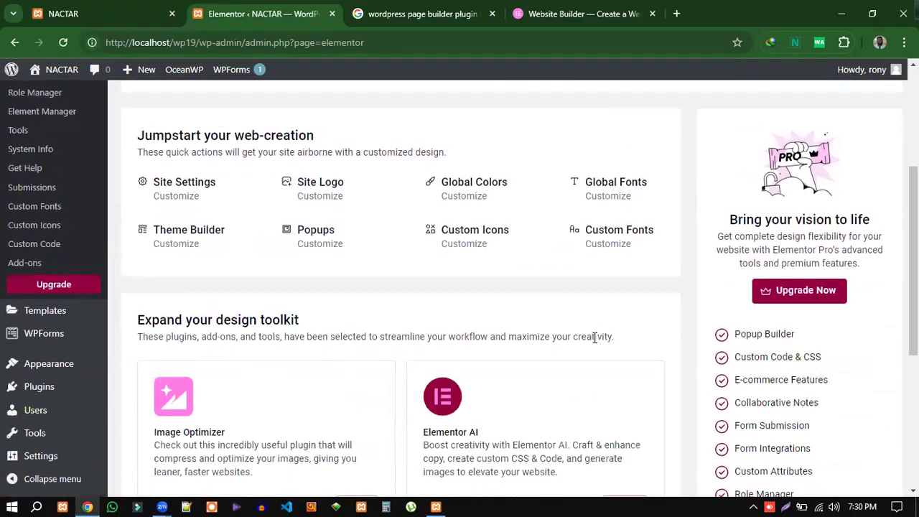
{"action": "scroll", "coordinate": [595, 337], "scroll_direction": "down", "scroll_amount": 1}
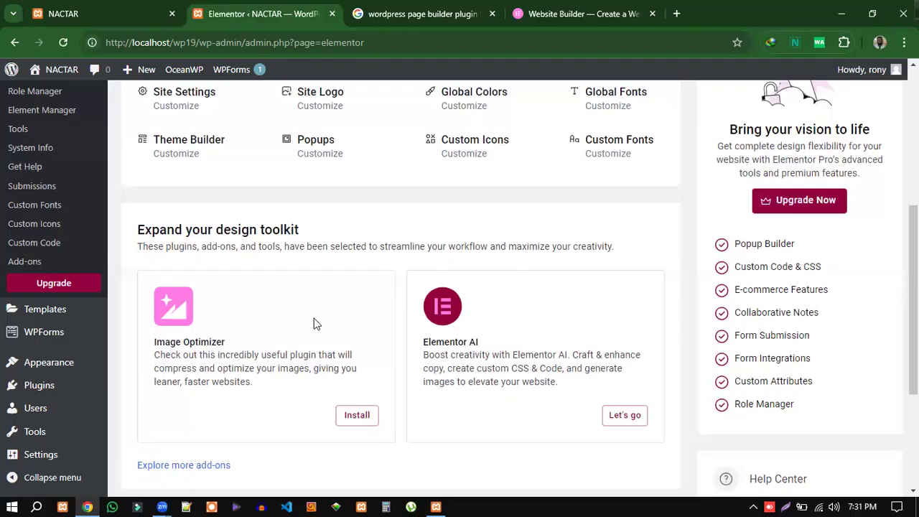
{"action": "scroll", "coordinate": [392, 321], "scroll_direction": "up", "scroll_amount": 2}
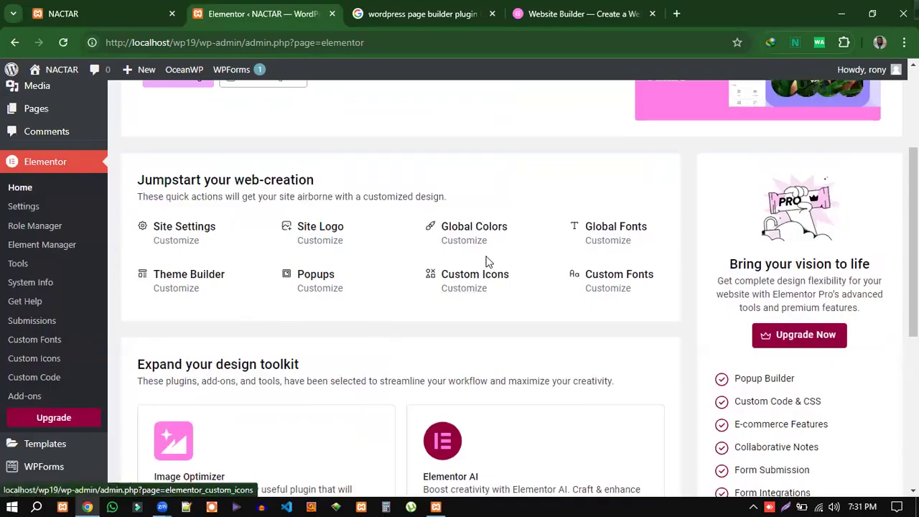
{"action": "left_click", "coordinate": [27, 212]}
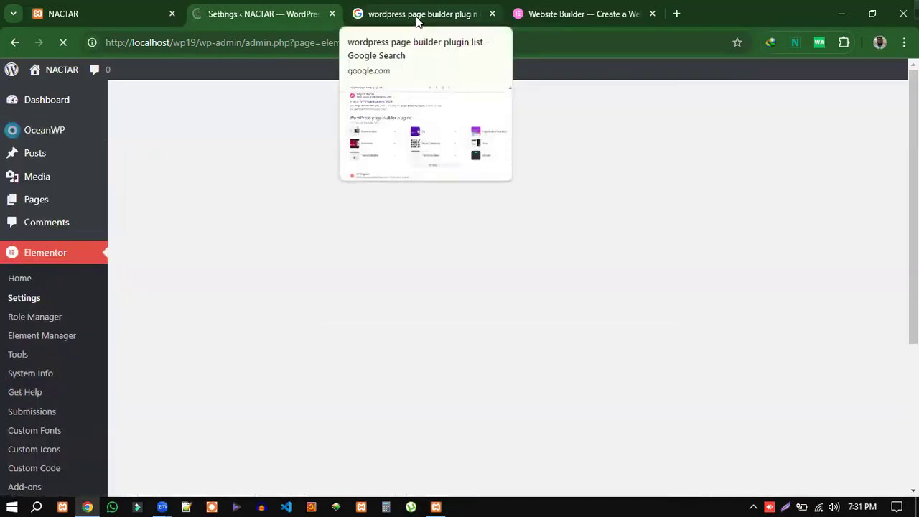
- Search Google for "image optimization wp plugin list" and look through the results
{"action": "left_click", "coordinate": [417, 15]}
{"action": "left_click_drag", "start_coordinate": [234, 91], "coordinate": [117, 104]}
{"action": "key", "text": "BackSpace"}
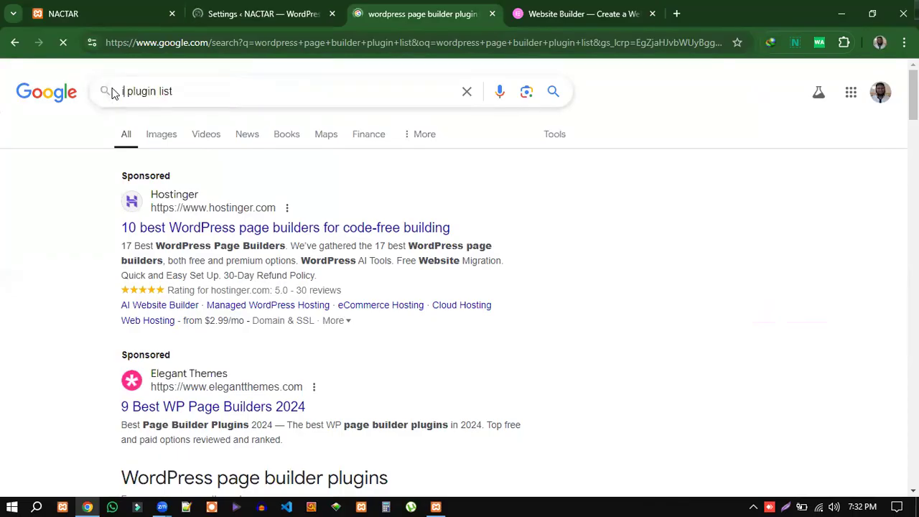
{"action": "type", "text": "image"}
{"action": "type", "text": "op"}
{"action": "type", "text": "timizatio"}
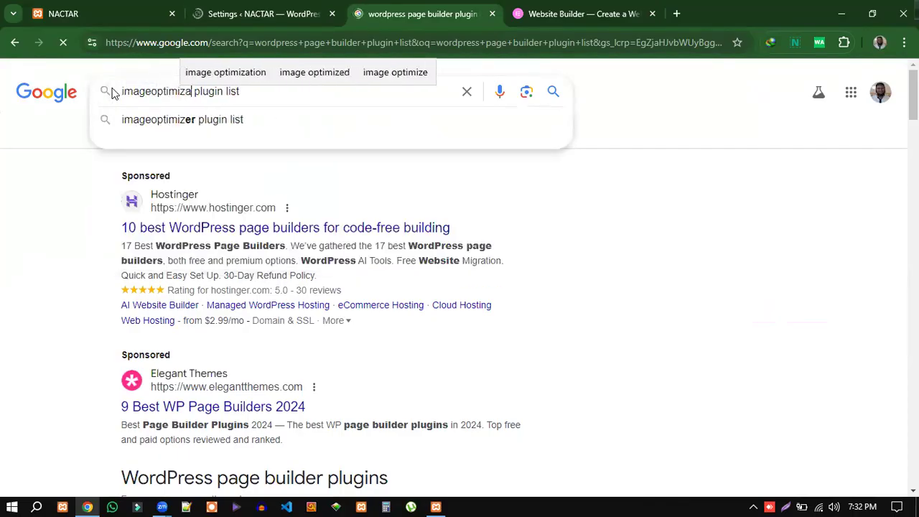
{"action": "type", "text": "n"}
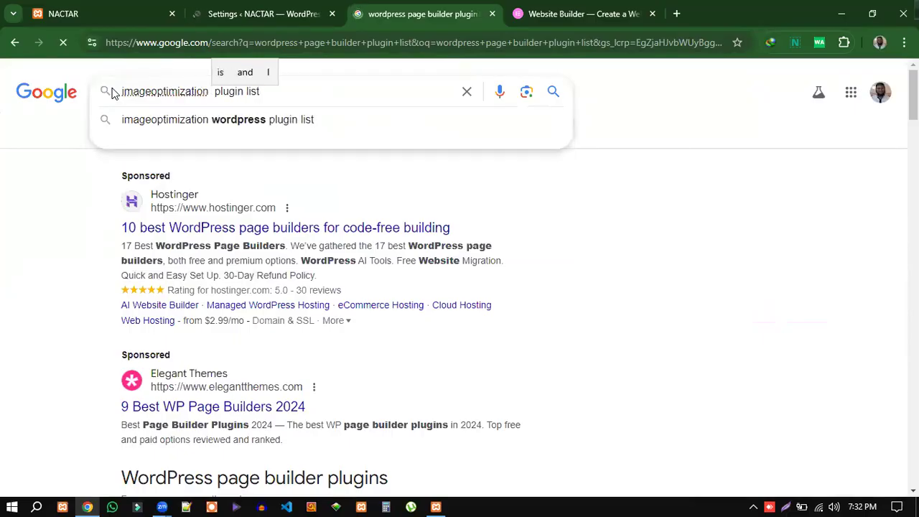
{"action": "left_click", "coordinate": [155, 91]}
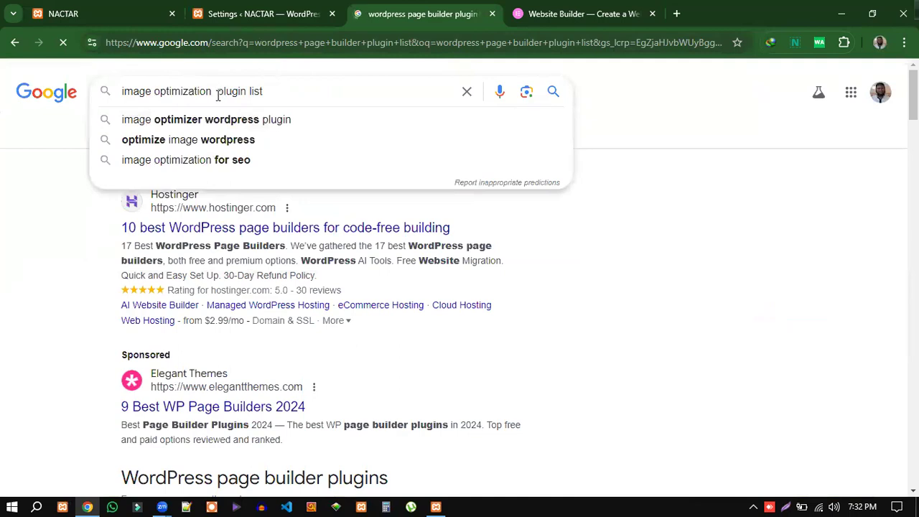
{"action": "left_click", "coordinate": [217, 91]}
{"action": "type", "text": "wp"}
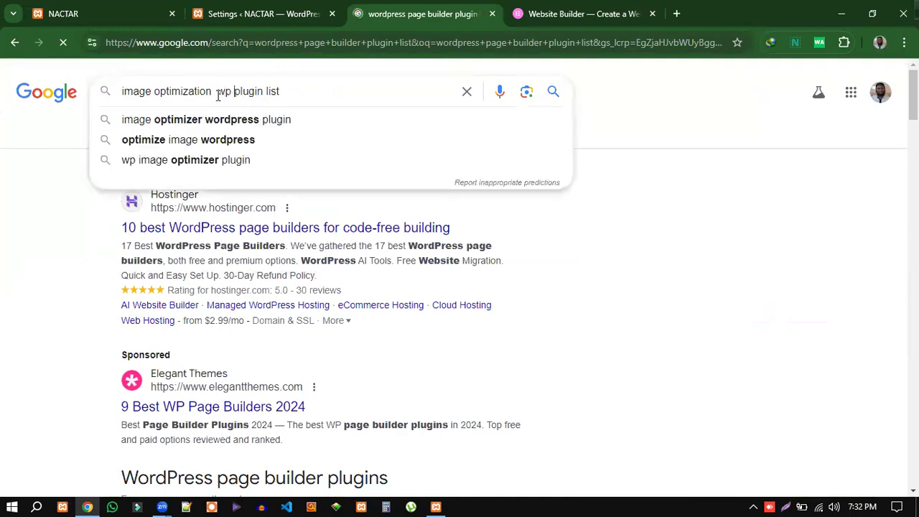
{"action": "key", "text": "Return"}
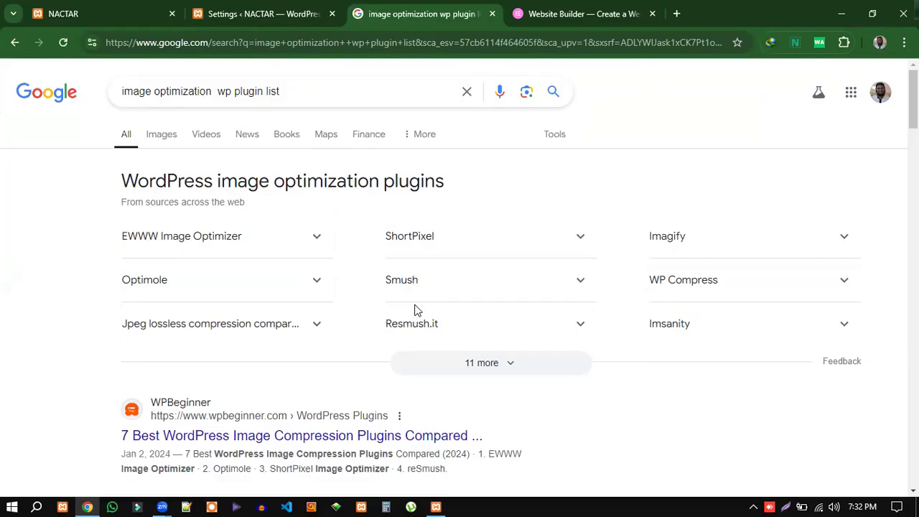
{"action": "scroll", "coordinate": [342, 375], "scroll_direction": "down", "scroll_amount": 3}
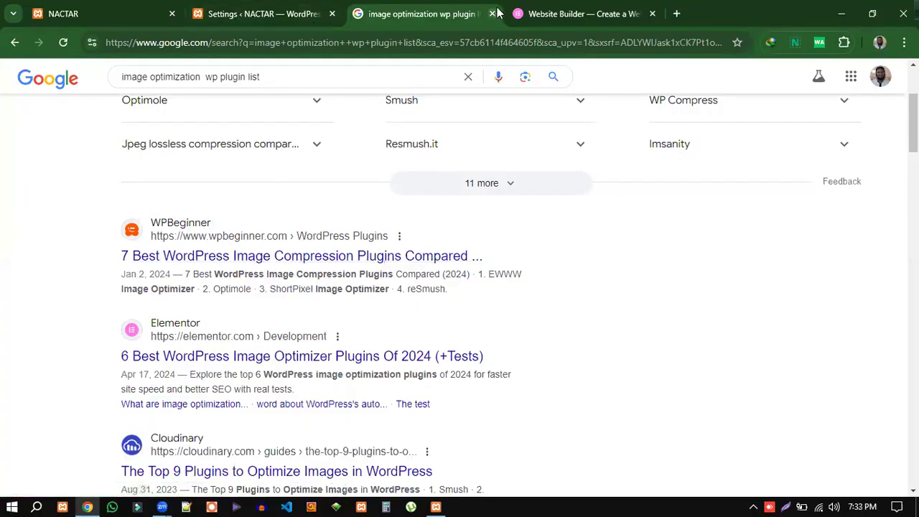
- Return to the general Elementor settings on the WordPress site and enable the My Library post type
{"action": "left_click", "coordinate": [301, 13]}
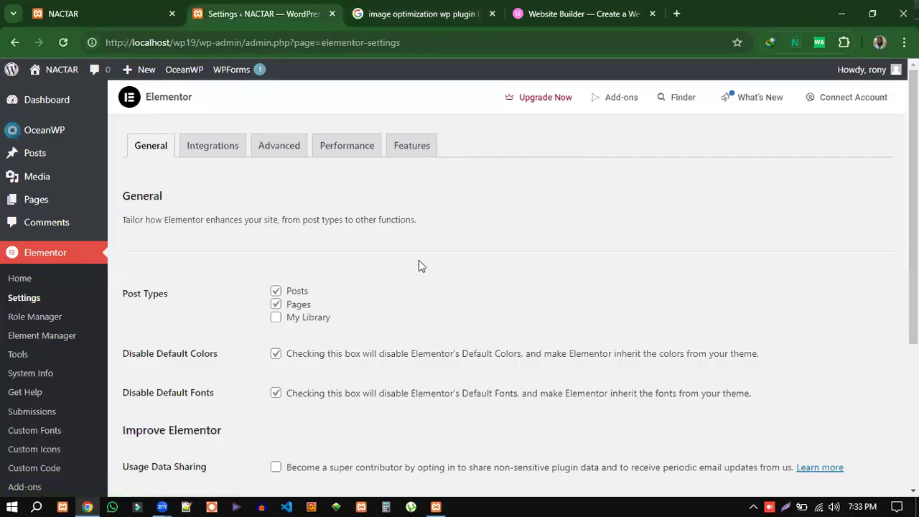
{"action": "scroll", "coordinate": [422, 263], "scroll_direction": "down", "scroll_amount": 1}
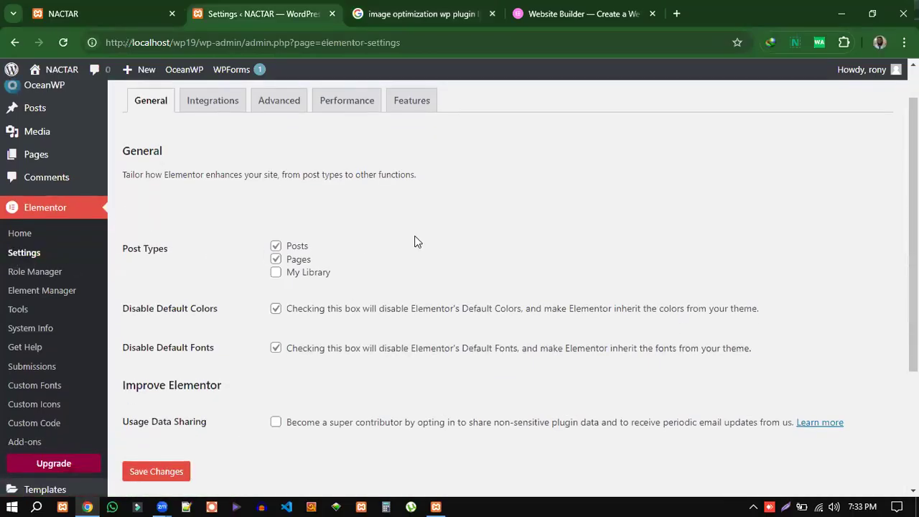
{"action": "scroll", "coordinate": [415, 239], "scroll_direction": "up", "scroll_amount": 1}
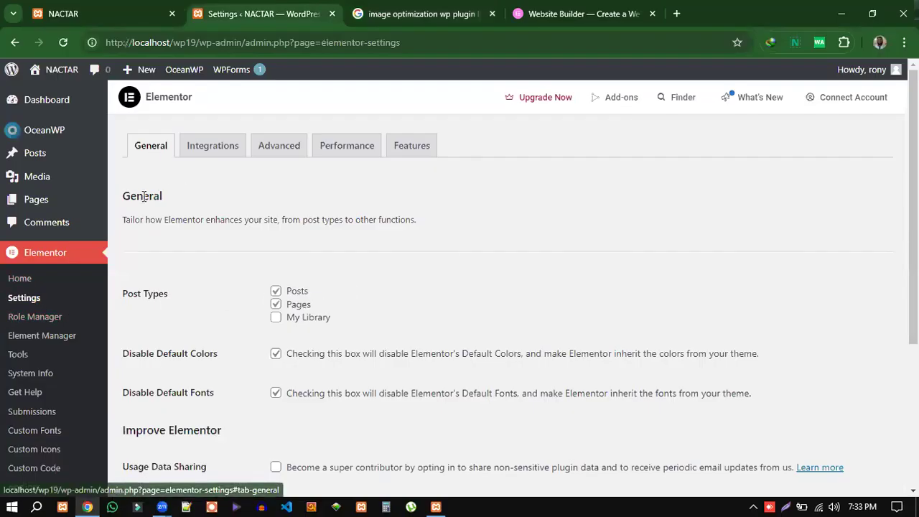
{"action": "left_click", "coordinate": [293, 306]}
{"action": "left_click", "coordinate": [276, 318]}
{"action": "scroll", "coordinate": [394, 335], "scroll_direction": "down", "scroll_amount": 1}
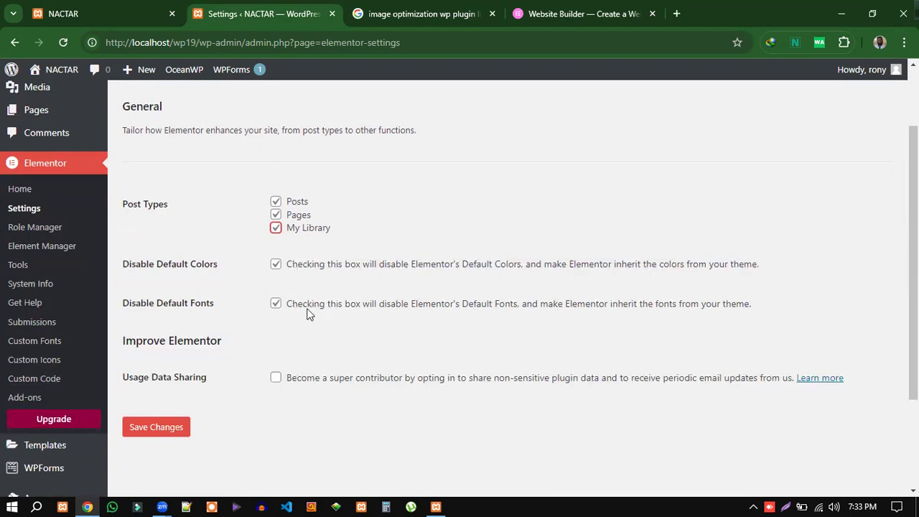
{"action": "scroll", "coordinate": [318, 314], "scroll_direction": "up", "scroll_amount": 3}
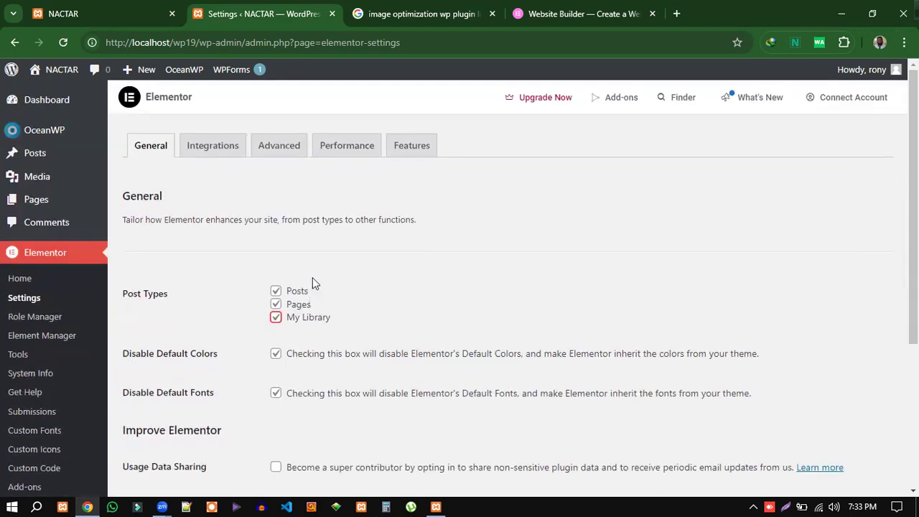
- Look over the Google Maps Embed API integration setting and skim the advanced Elementor settings from start to end
{"action": "left_click", "coordinate": [208, 148]}
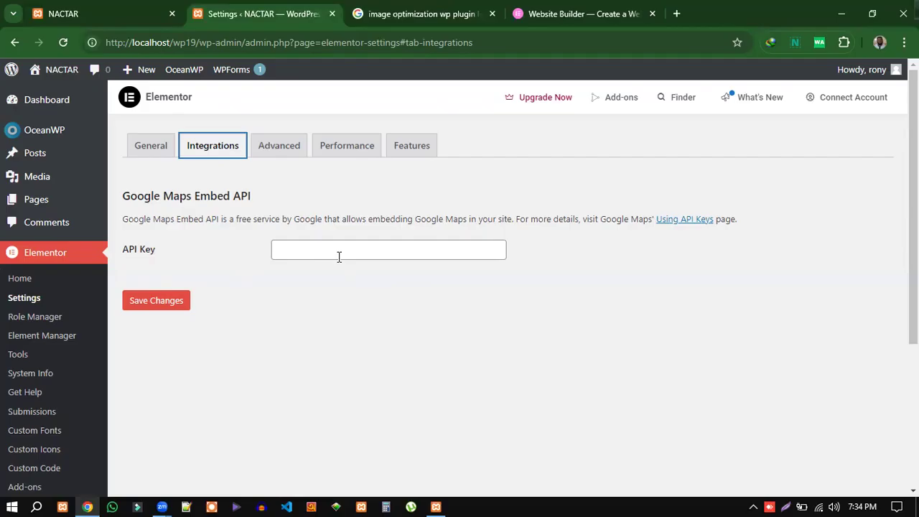
{"action": "left_click", "coordinate": [289, 256]}
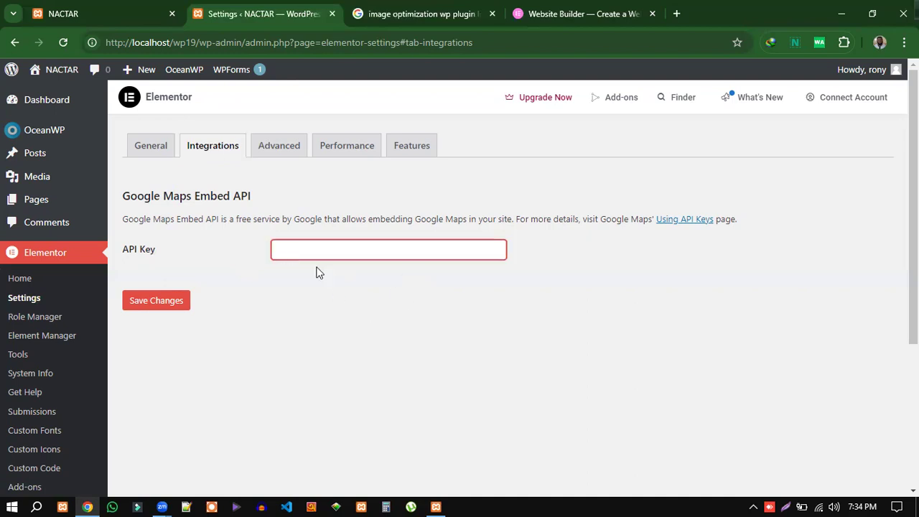
{"action": "left_click", "coordinate": [270, 147]}
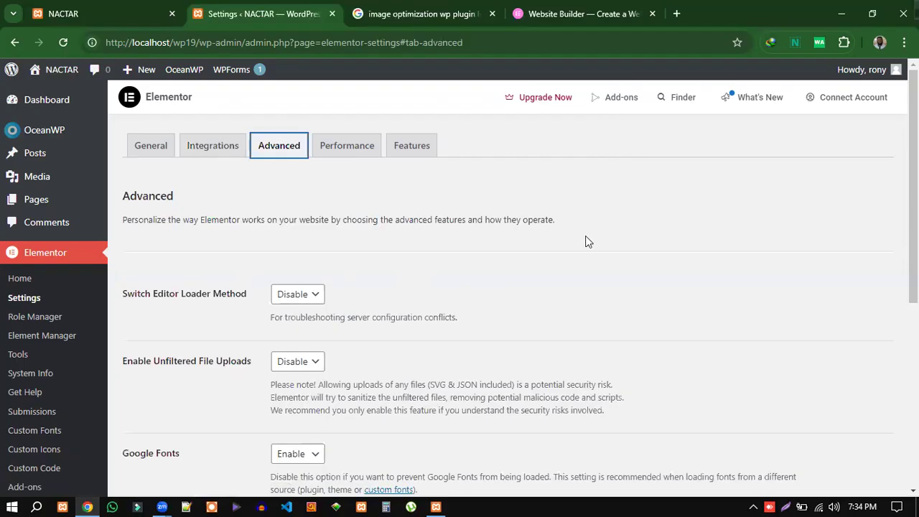
{"action": "scroll", "coordinate": [587, 241], "scroll_direction": "down", "scroll_amount": 5}
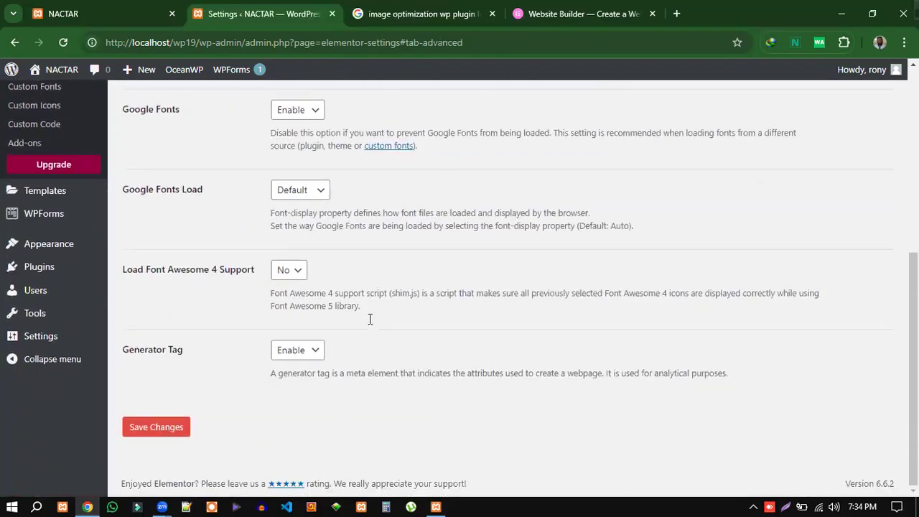
{"action": "scroll", "coordinate": [436, 364], "scroll_direction": "up", "scroll_amount": 3}
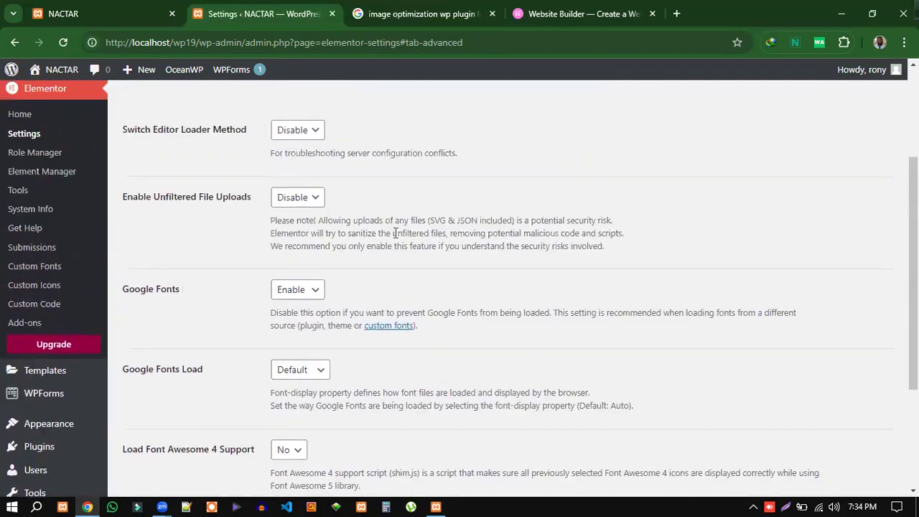
{"action": "scroll", "coordinate": [398, 237], "scroll_direction": "up", "scroll_amount": 2}
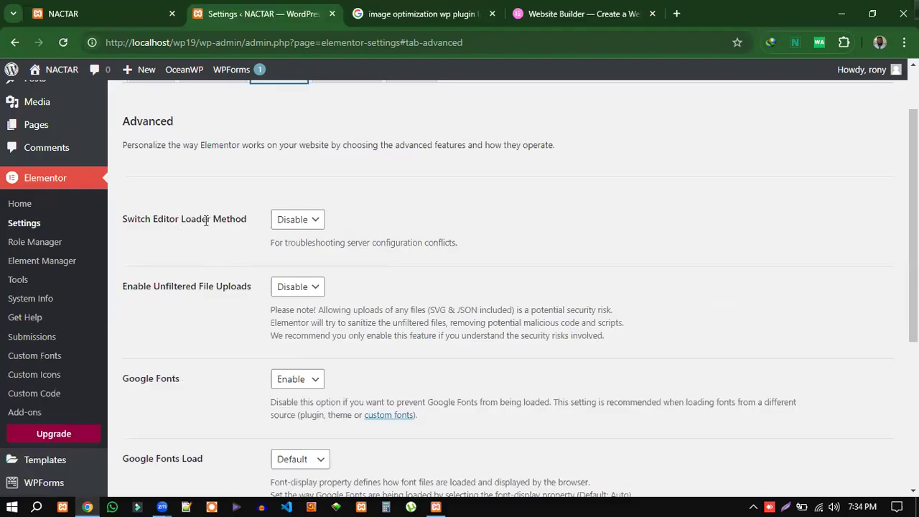
- Check the available choices for Switch Editor Loader Method and read the file upload, Google Fonts, Font Awesome 4 and Generator Tag settings
{"action": "left_click", "coordinate": [317, 221]}
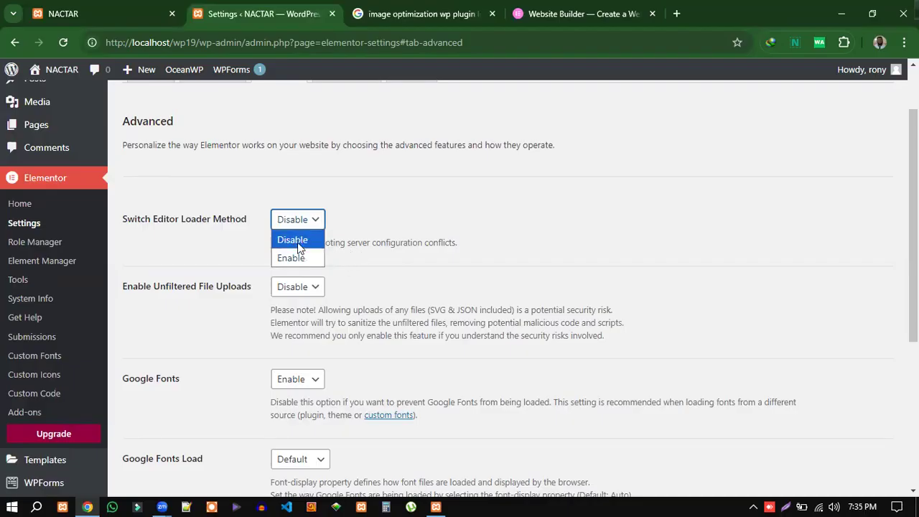
{"action": "left_click", "coordinate": [222, 261]}
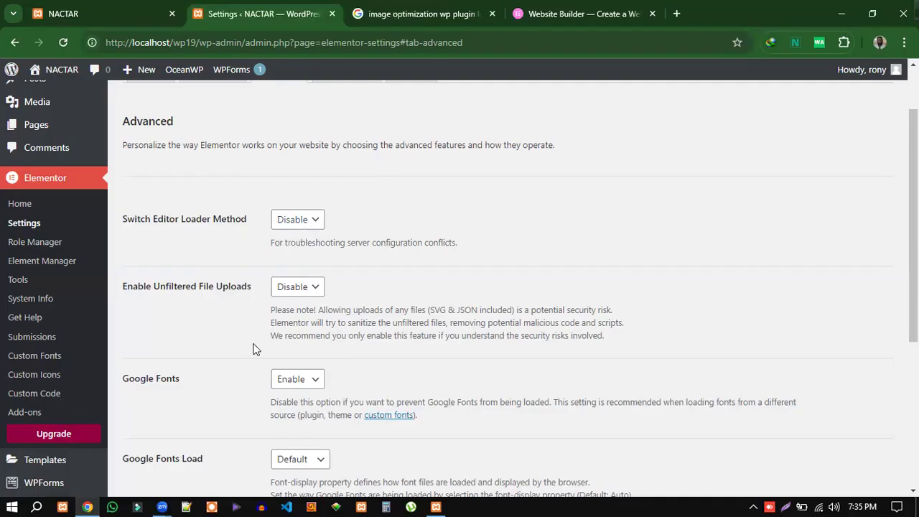
{"action": "scroll", "coordinate": [205, 359], "scroll_direction": "down", "scroll_amount": 1}
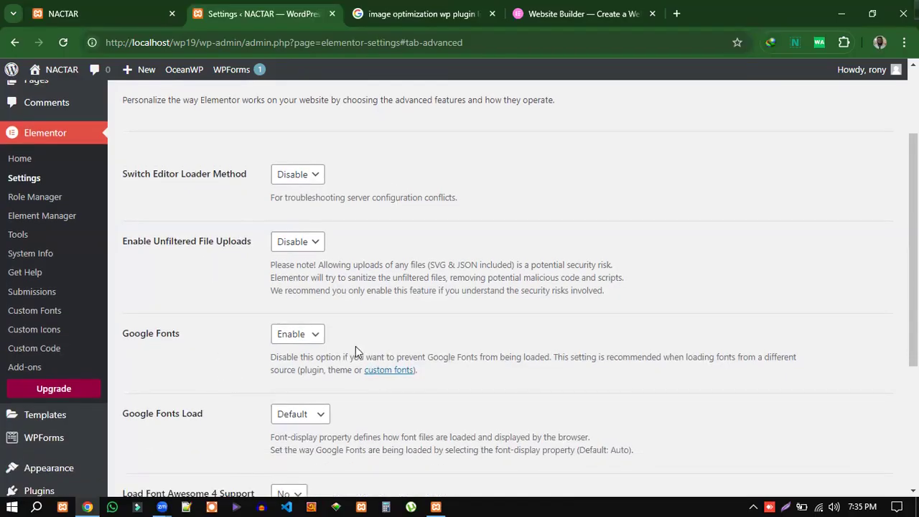
{"action": "scroll", "coordinate": [225, 289], "scroll_direction": "down", "scroll_amount": 1}
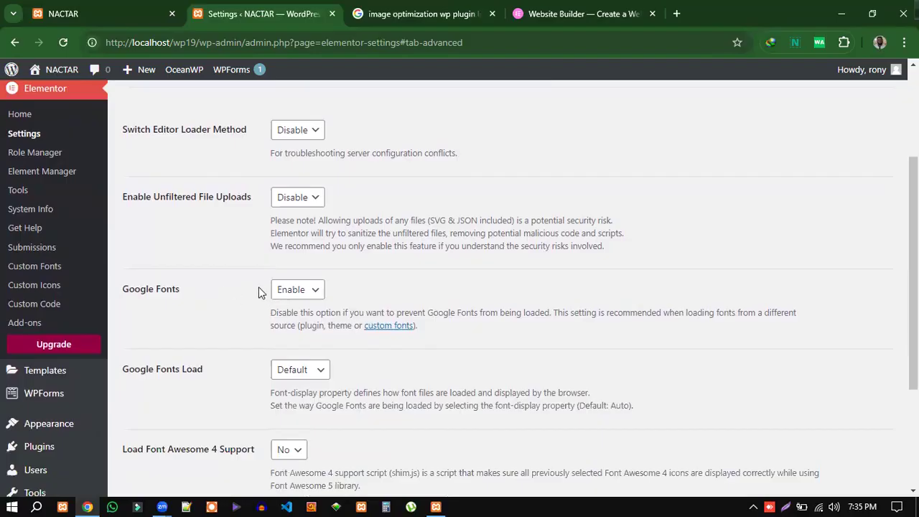
{"action": "scroll", "coordinate": [275, 385], "scroll_direction": "down", "scroll_amount": 3}
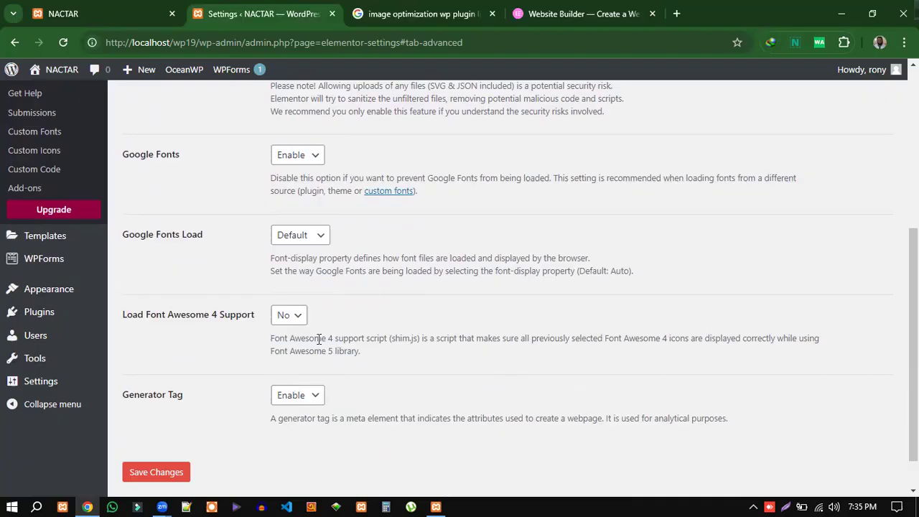
{"action": "scroll", "coordinate": [408, 317], "scroll_direction": "up", "scroll_amount": 4}
- View the Elementor performance settings and examine the ongoing experiments among the Elementor features
{"action": "left_click", "coordinate": [346, 145]}
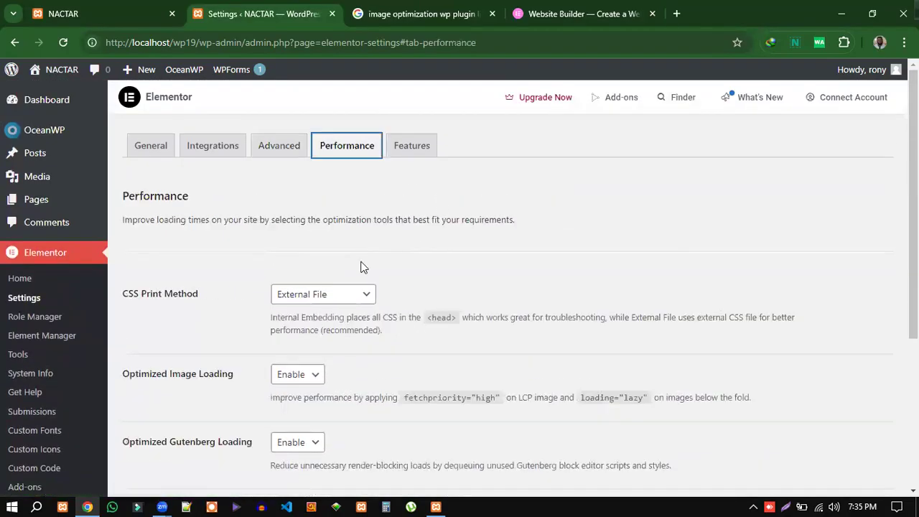
{"action": "left_click", "coordinate": [411, 145]}
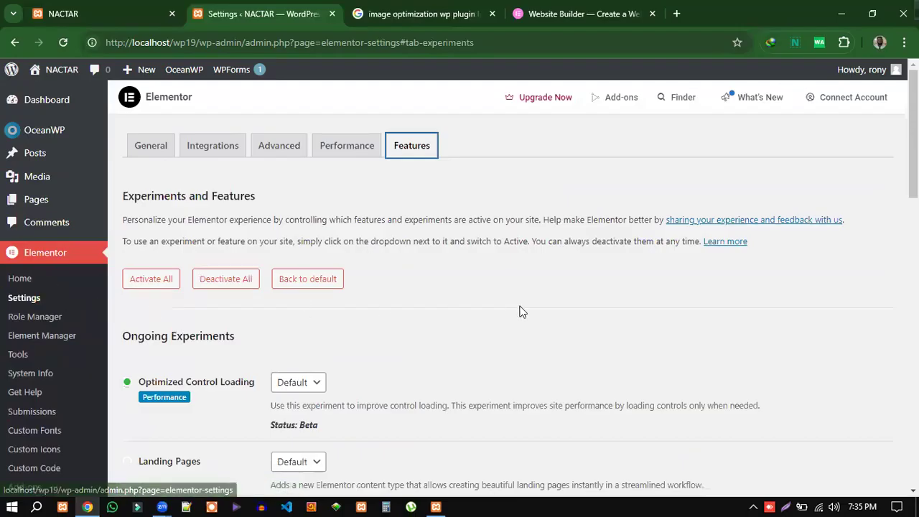
{"action": "scroll", "coordinate": [469, 320], "scroll_direction": "down", "scroll_amount": 1}
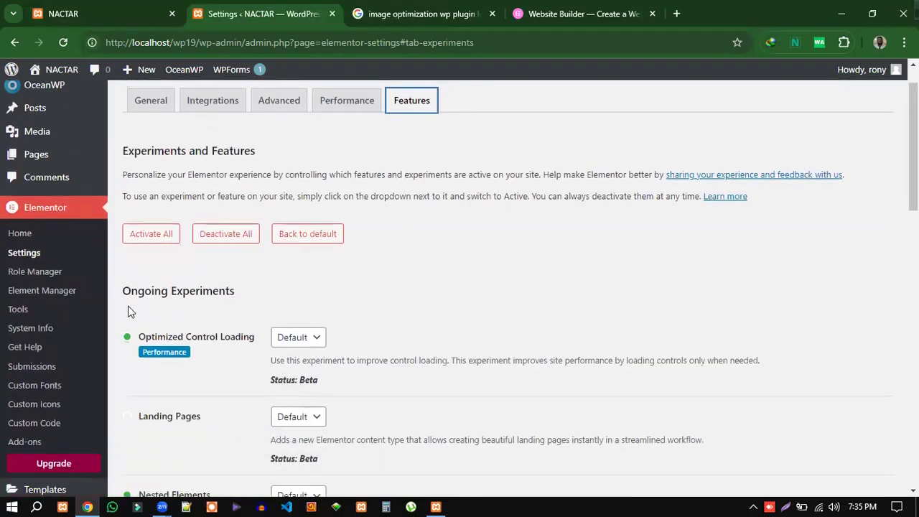
{"action": "scroll", "coordinate": [390, 349], "scroll_direction": "down", "scroll_amount": 2}
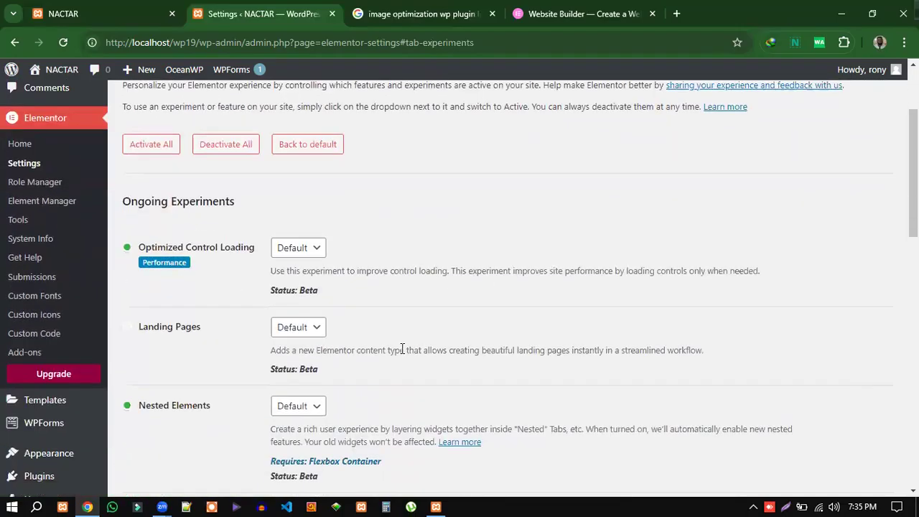
{"action": "scroll", "coordinate": [403, 349], "scroll_direction": "down", "scroll_amount": 3}
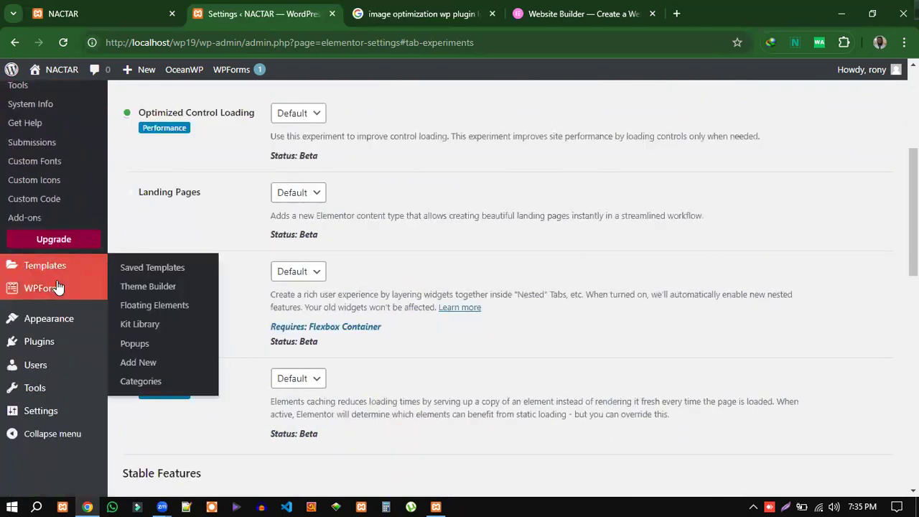
{"action": "scroll", "coordinate": [57, 185], "scroll_direction": "up", "scroll_amount": 2}
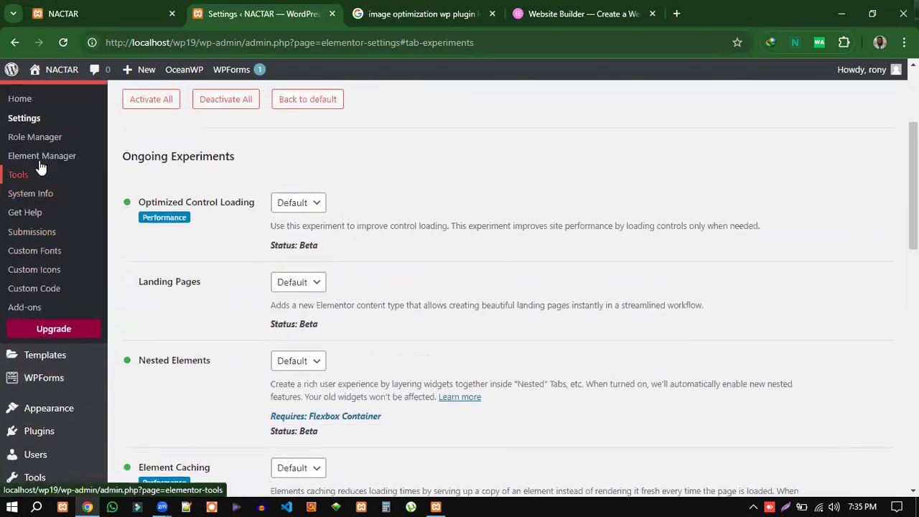
- Open Elementor's Role Manager and expand the Editor, Author and Contributor roles to examine their access options
{"action": "left_click", "coordinate": [36, 143]}
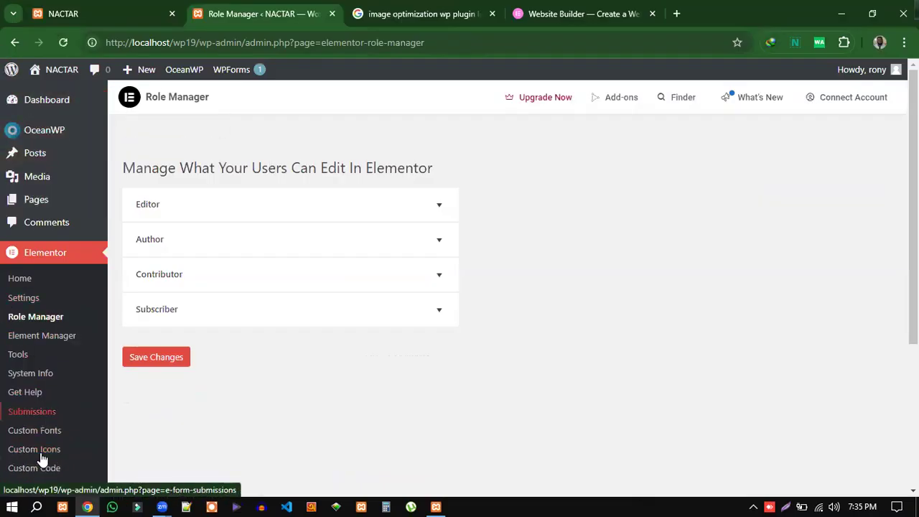
{"action": "mouse_move", "coordinate": [34, 194]}
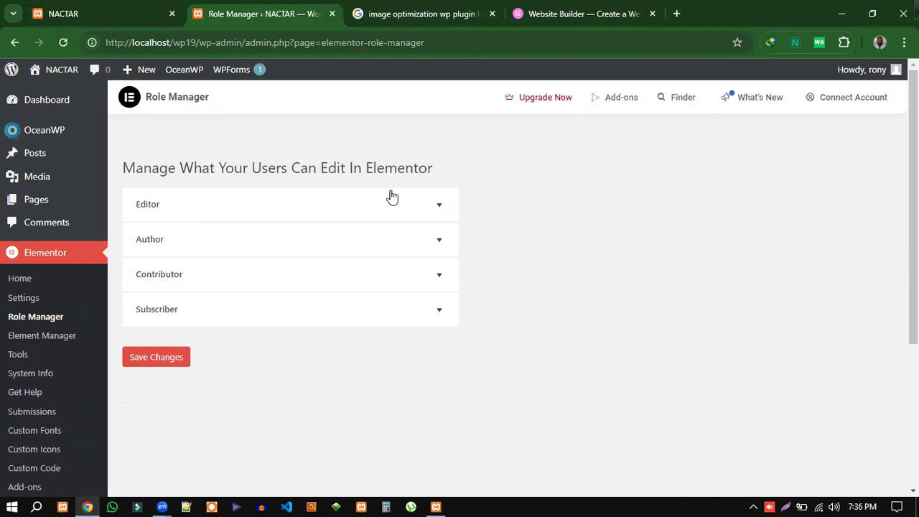
{"action": "left_click", "coordinate": [438, 209]}
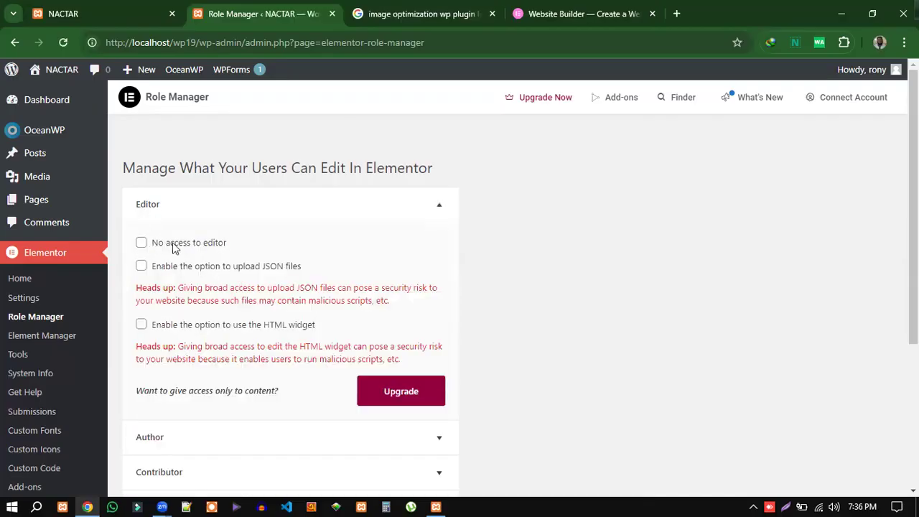
{"action": "scroll", "coordinate": [281, 329], "scroll_direction": "down", "scroll_amount": 1}
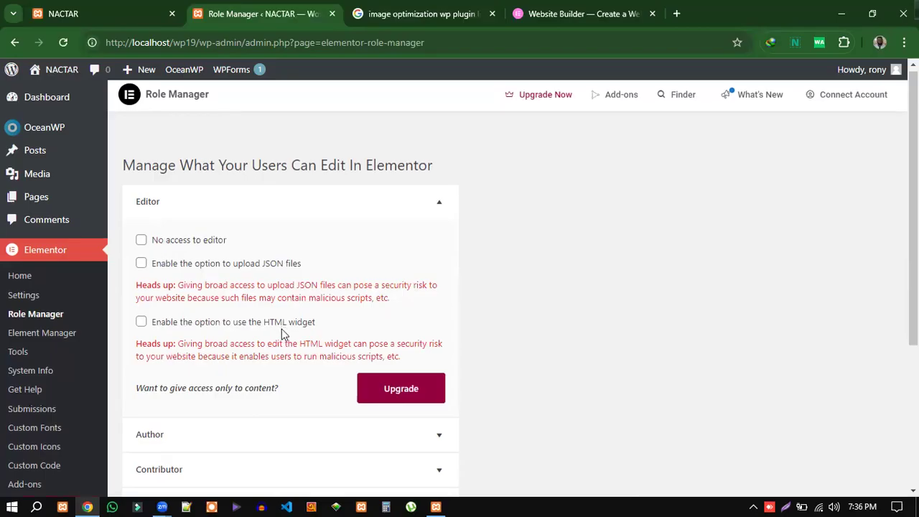
{"action": "left_click", "coordinate": [441, 349]}
{"action": "scroll", "coordinate": [185, 328], "scroll_direction": "down", "scroll_amount": 2}
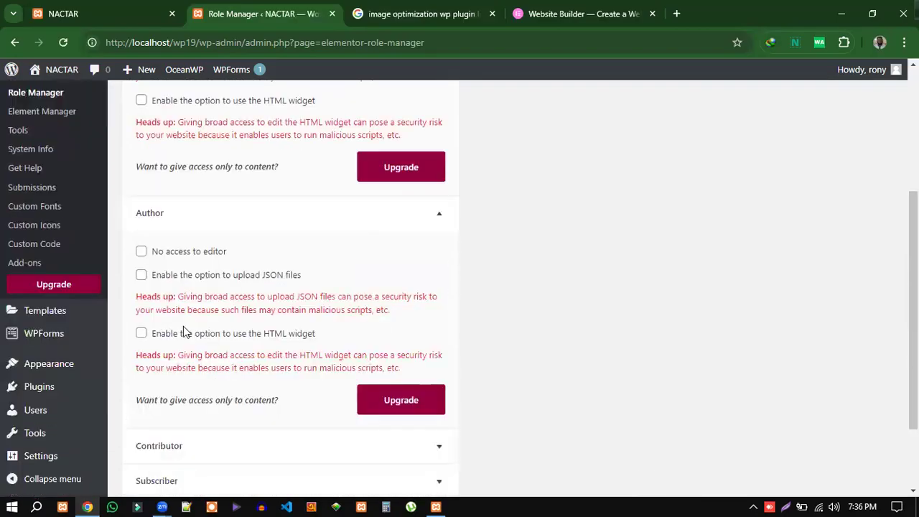
{"action": "scroll", "coordinate": [273, 334], "scroll_direction": "down", "scroll_amount": 1}
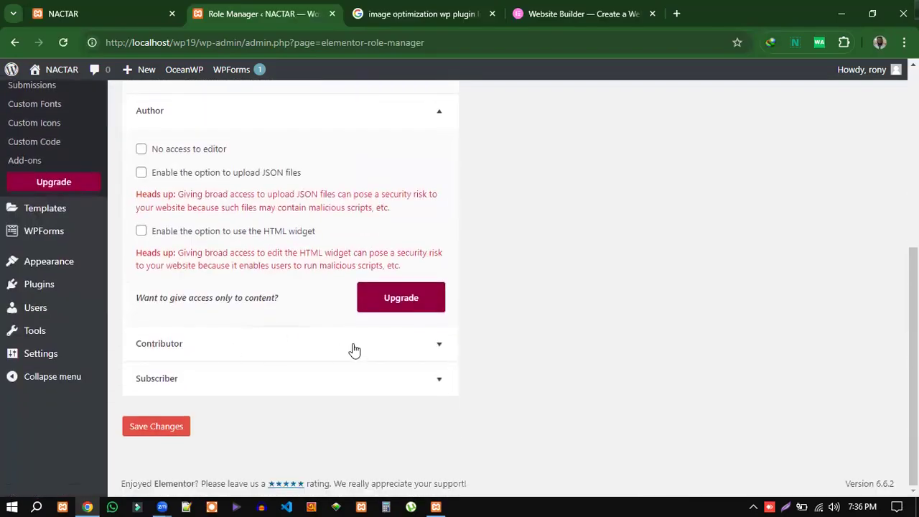
{"action": "left_click", "coordinate": [437, 350]}
{"action": "scroll", "coordinate": [275, 359], "scroll_direction": "down", "scroll_amount": 2}
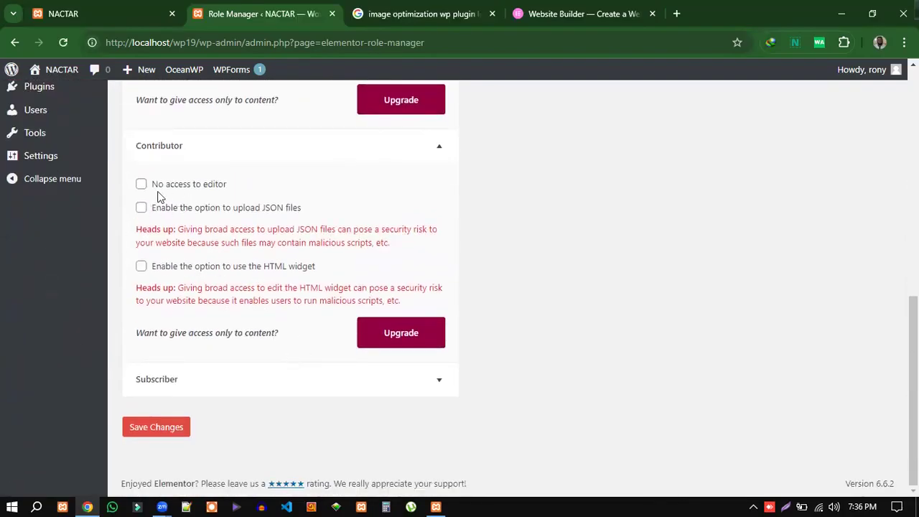
{"action": "scroll", "coordinate": [247, 309], "scroll_direction": "up", "scroll_amount": 7}
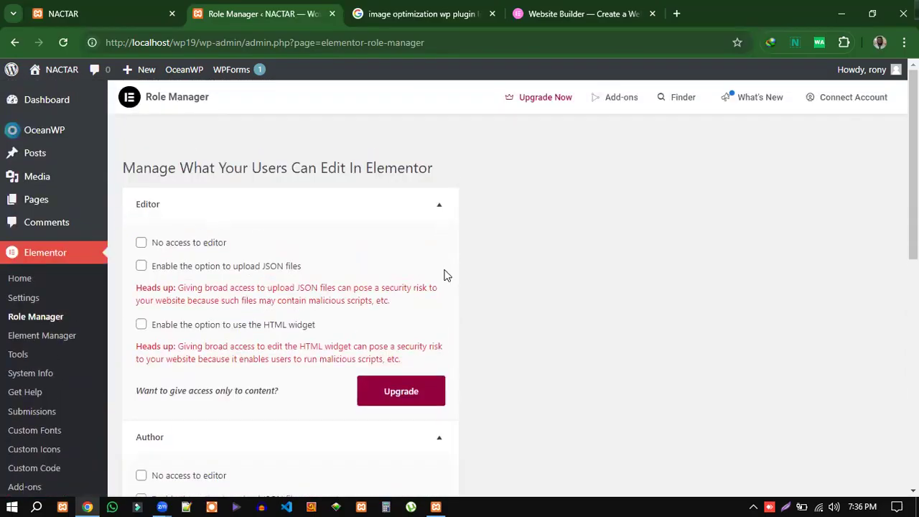
{"action": "scroll", "coordinate": [434, 279], "scroll_direction": "down", "scroll_amount": 1}
- Open Elementor's Element Manager, examine the list of elements down to the Pro elements, and highlight the About Me element's name
{"action": "left_click", "coordinate": [58, 253]}
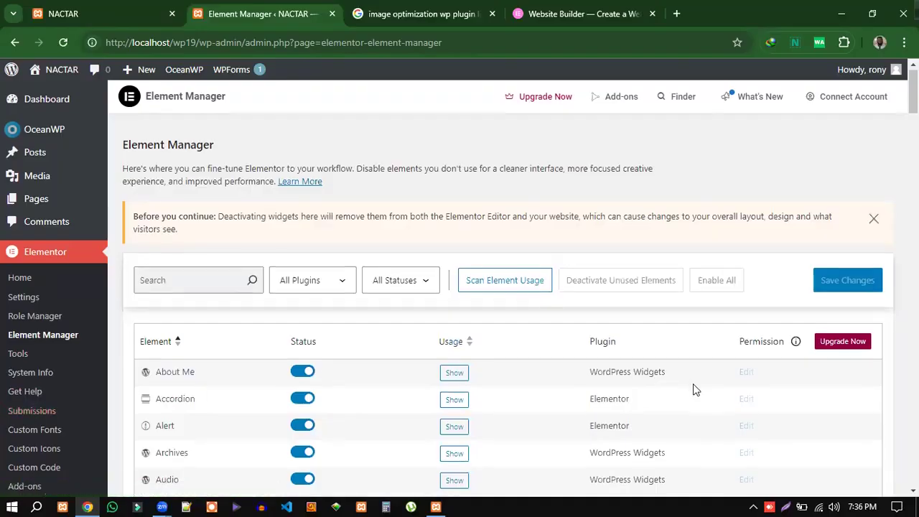
{"action": "scroll", "coordinate": [689, 389], "scroll_direction": "down", "scroll_amount": 2}
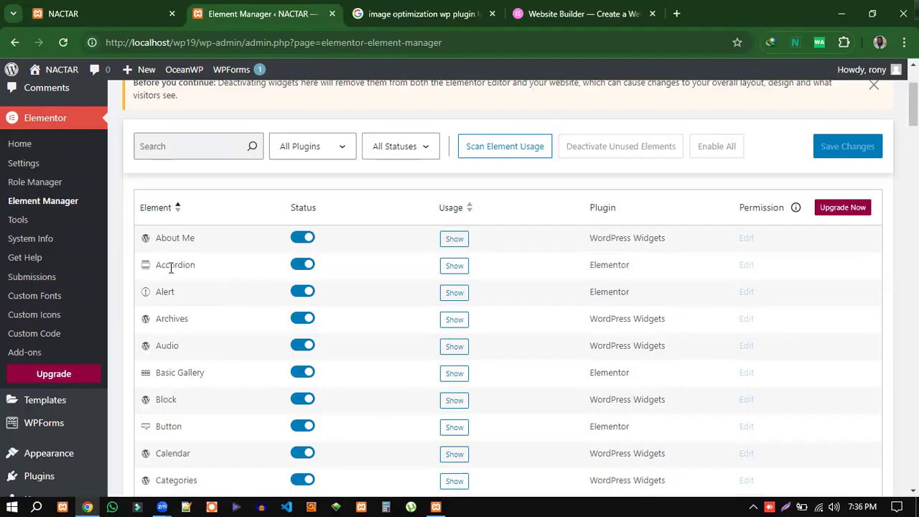
{"action": "scroll", "coordinate": [170, 333], "scroll_direction": "down", "scroll_amount": 5}
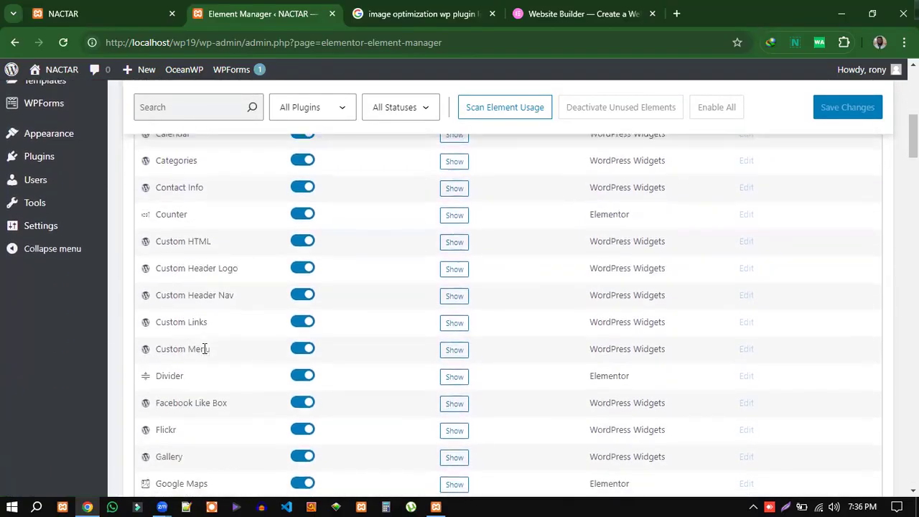
{"action": "scroll", "coordinate": [202, 350], "scroll_direction": "down", "scroll_amount": 2}
{"action": "scroll", "coordinate": [210, 368], "scroll_direction": "down", "scroll_amount": 9}
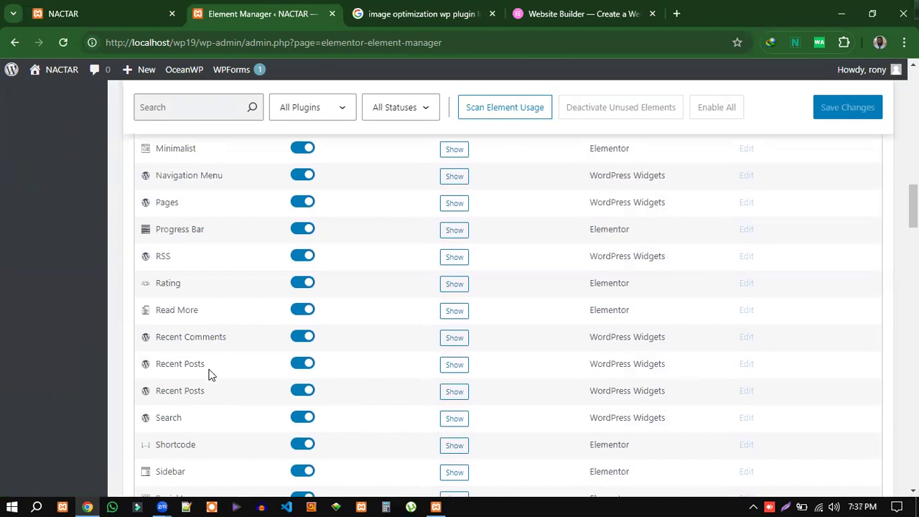
{"action": "scroll", "coordinate": [207, 366], "scroll_direction": "down", "scroll_amount": 7}
{"action": "scroll", "coordinate": [206, 359], "scroll_direction": "down", "scroll_amount": 5}
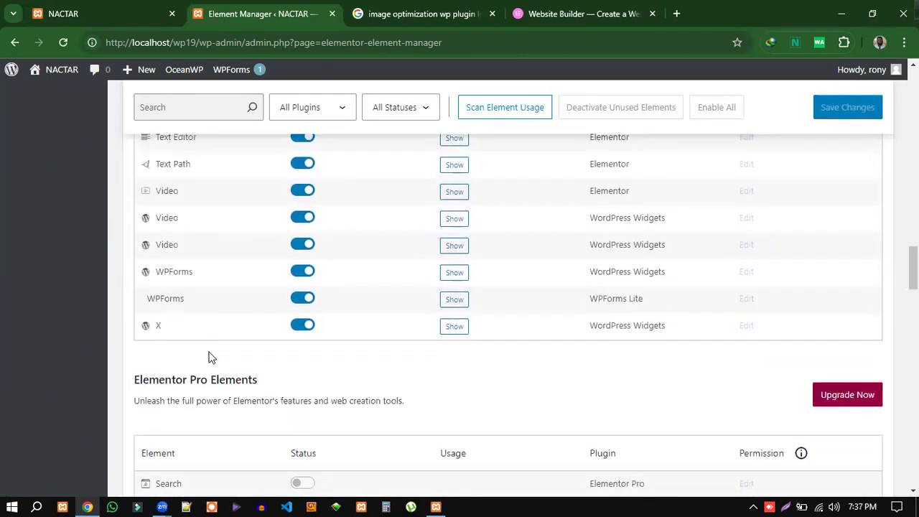
{"action": "scroll", "coordinate": [257, 319], "scroll_direction": "up", "scroll_amount": 13}
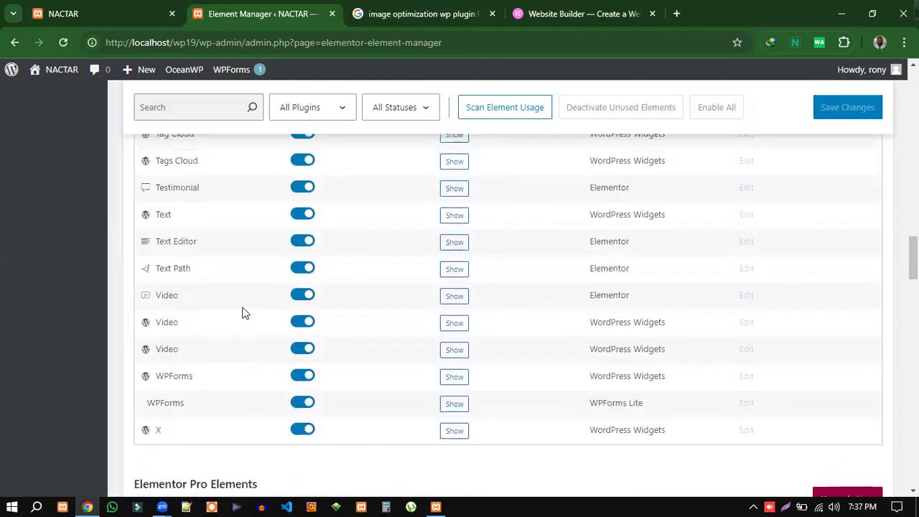
{"action": "scroll", "coordinate": [247, 301], "scroll_direction": "up", "scroll_amount": 10}
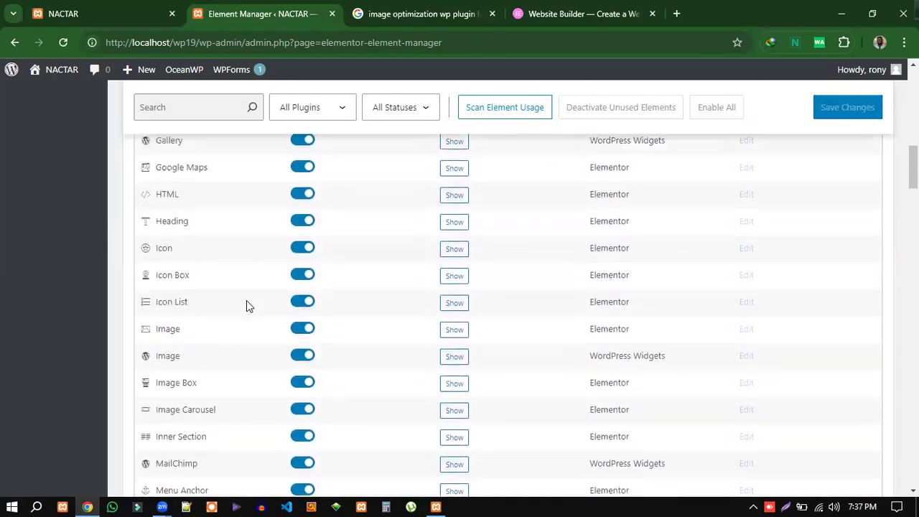
{"action": "scroll", "coordinate": [246, 299], "scroll_direction": "up", "scroll_amount": 6}
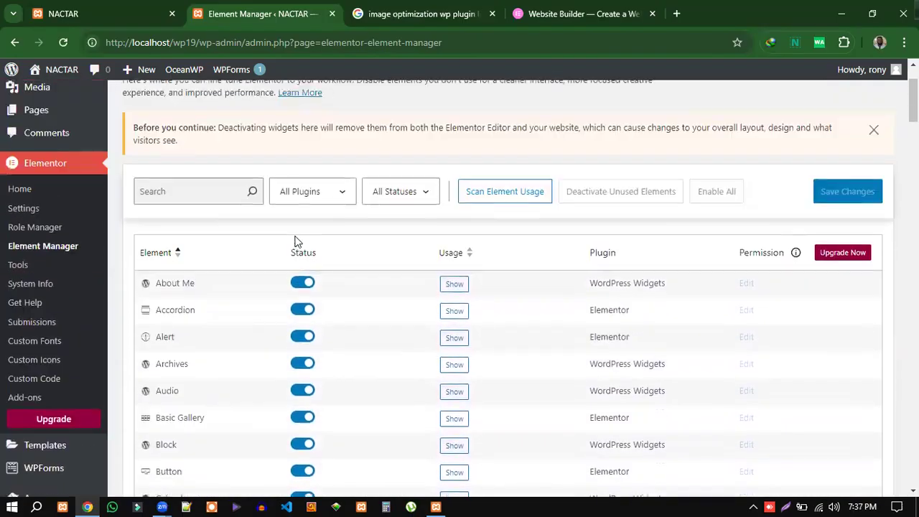
{"action": "scroll", "coordinate": [310, 283], "scroll_direction": "down", "scroll_amount": 1}
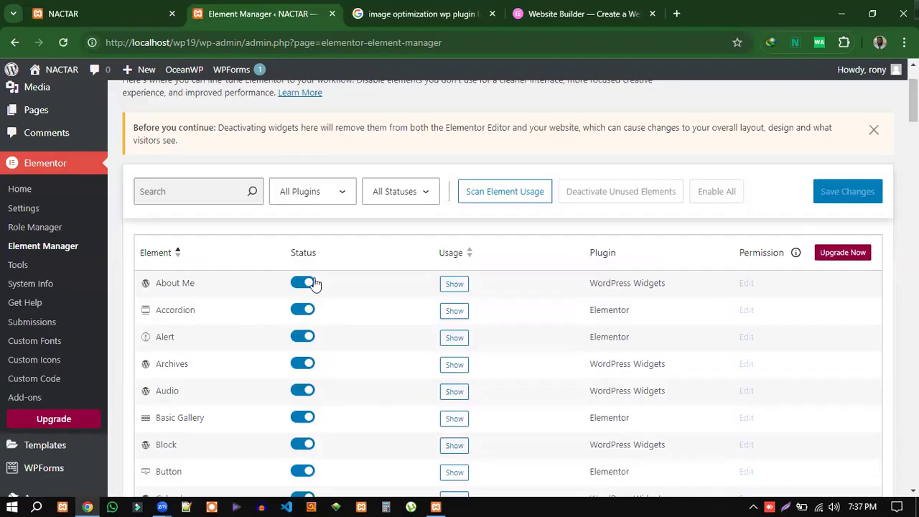
{"action": "left_click_drag", "start_coordinate": [199, 287], "coordinate": [152, 283]}
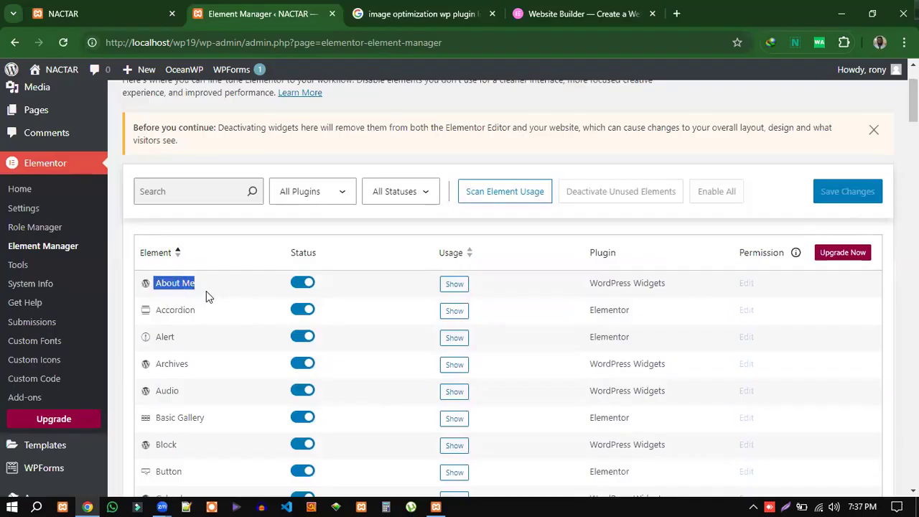
- Dismiss the notice about deactivating widgets above the Element Manager list
{"action": "scroll", "coordinate": [208, 292], "scroll_direction": "down", "scroll_amount": 1}
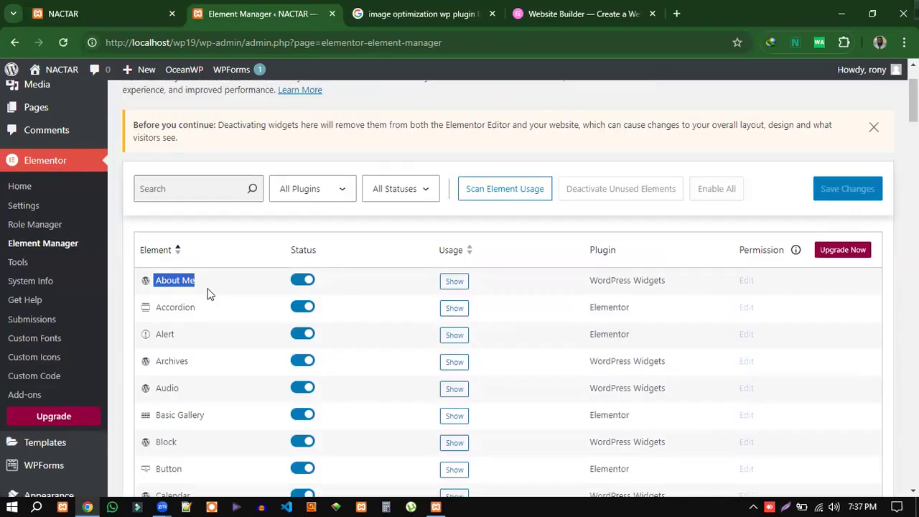
{"action": "scroll", "coordinate": [208, 291], "scroll_direction": "down", "scroll_amount": 7}
{"action": "scroll", "coordinate": [208, 290], "scroll_direction": "up", "scroll_amount": 8}
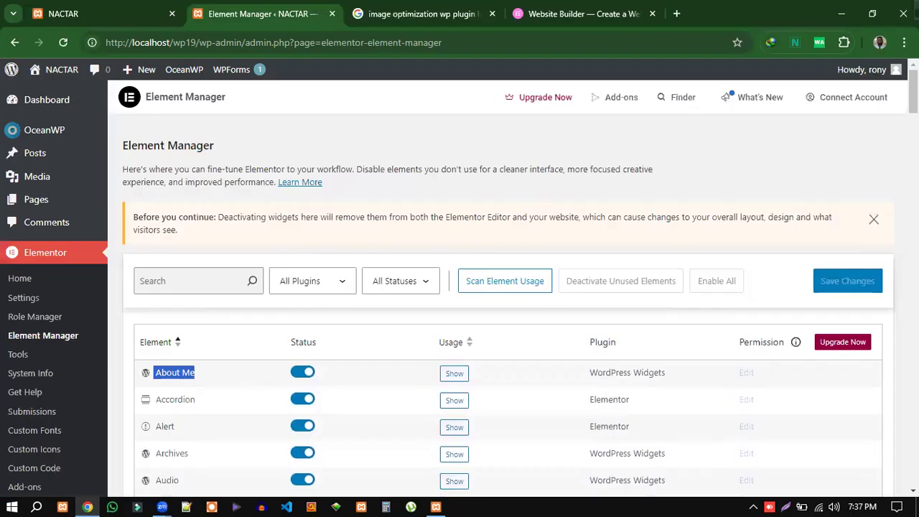
{"action": "left_click", "coordinate": [873, 219]}
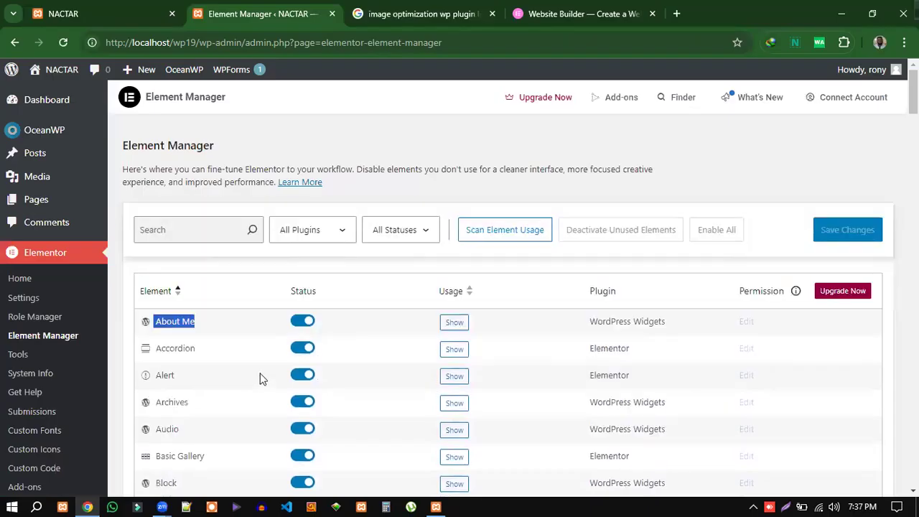
- Examine the full element list through the Elementor Pro elements to WooCommerce Notices, and return to the first elements
{"action": "scroll", "coordinate": [262, 381], "scroll_direction": "down", "scroll_amount": 20}
{"action": "scroll", "coordinate": [269, 372], "scroll_direction": "down", "scroll_amount": 15}
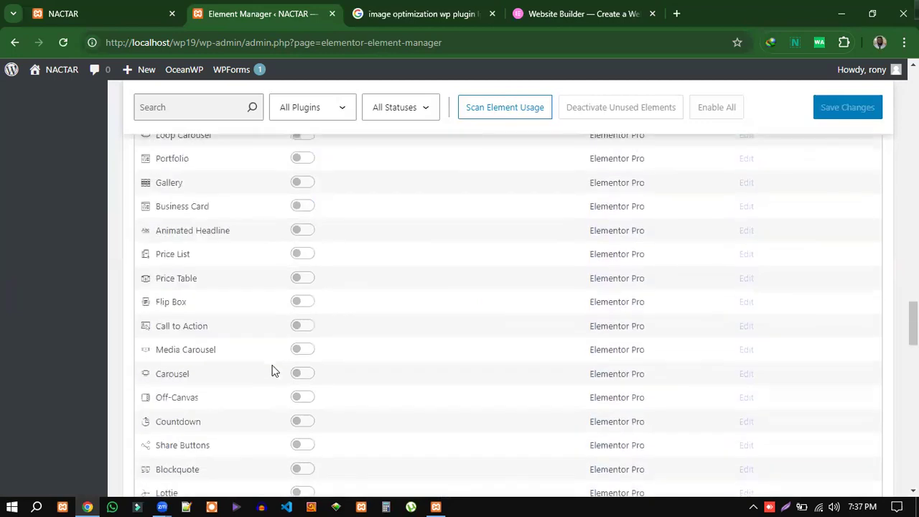
{"action": "scroll", "coordinate": [273, 370], "scroll_direction": "up", "scroll_amount": 6}
{"action": "scroll", "coordinate": [269, 295], "scroll_direction": "down", "scroll_amount": 3}
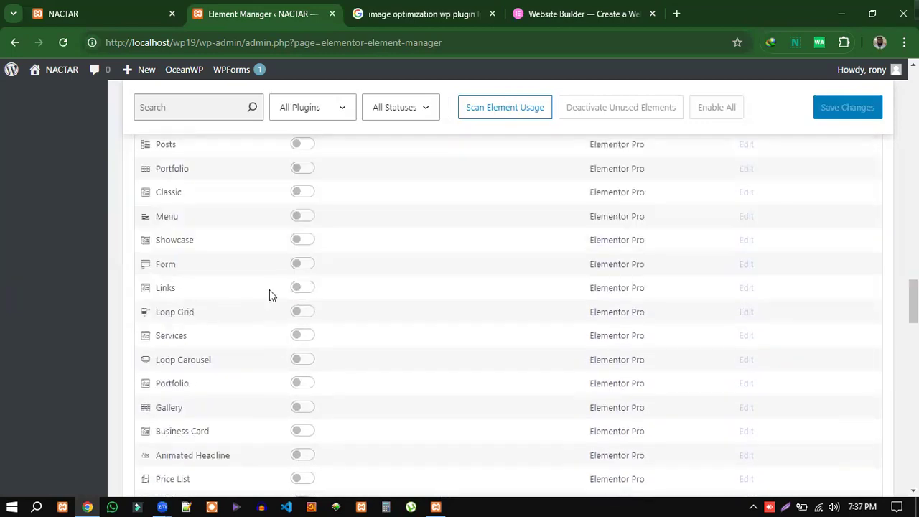
{"action": "scroll", "coordinate": [232, 277], "scroll_direction": "up", "scroll_amount": 1}
{"action": "scroll", "coordinate": [170, 333], "scroll_direction": "down", "scroll_amount": 3}
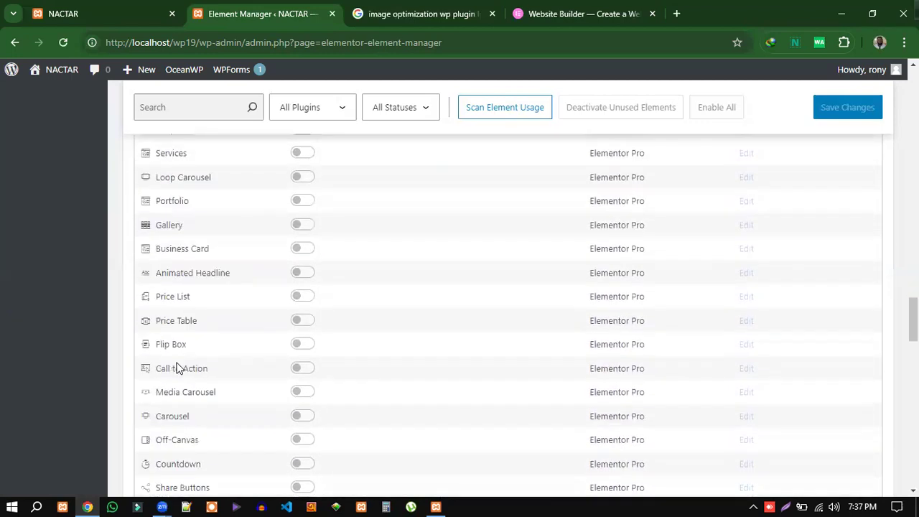
{"action": "scroll", "coordinate": [178, 368], "scroll_direction": "down", "scroll_amount": 8}
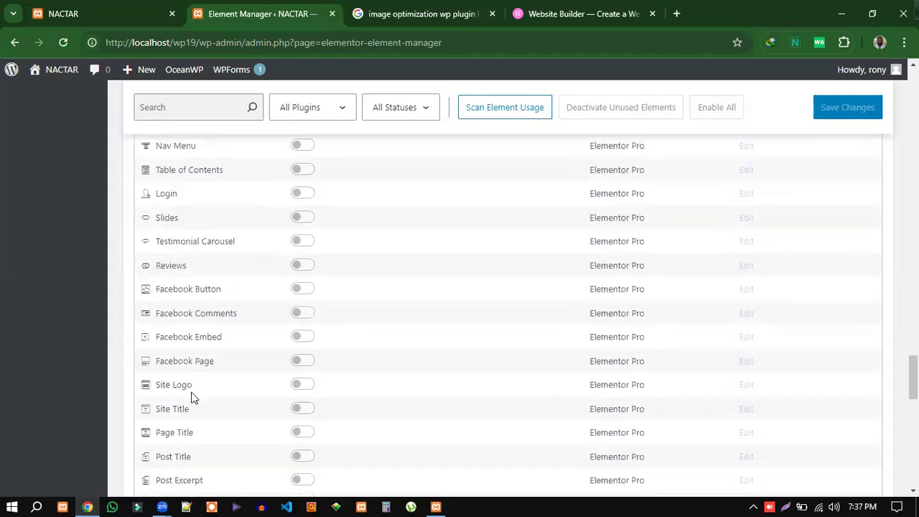
{"action": "scroll", "coordinate": [192, 393], "scroll_direction": "down", "scroll_amount": 12}
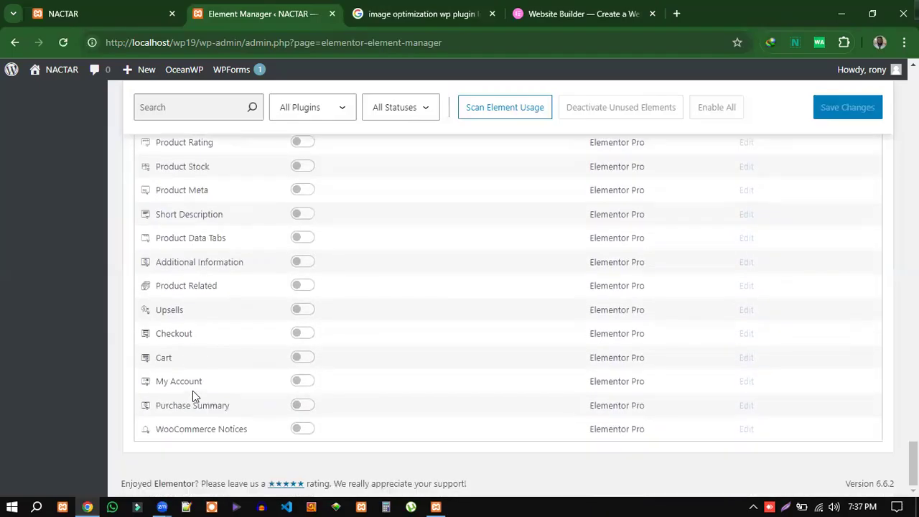
{"action": "scroll", "coordinate": [244, 388], "scroll_direction": "up", "scroll_amount": 15}
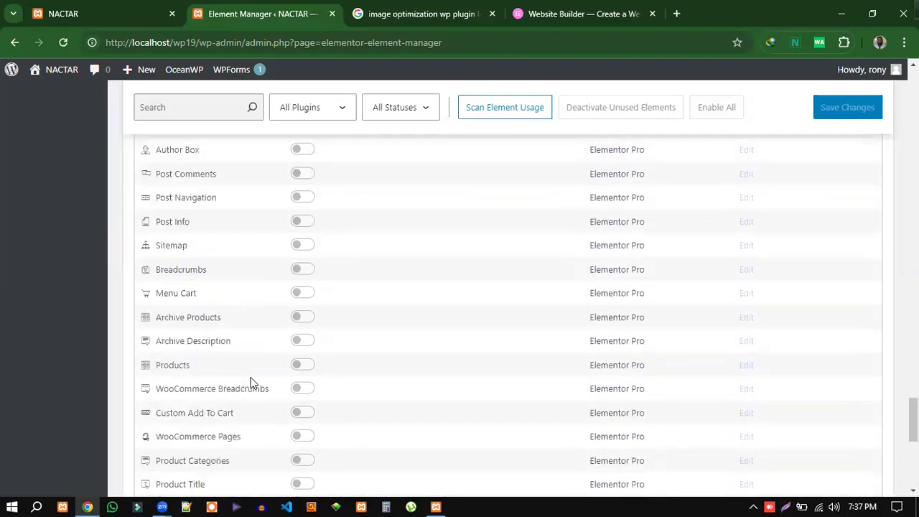
{"action": "scroll", "coordinate": [257, 377], "scroll_direction": "up", "scroll_amount": 15}
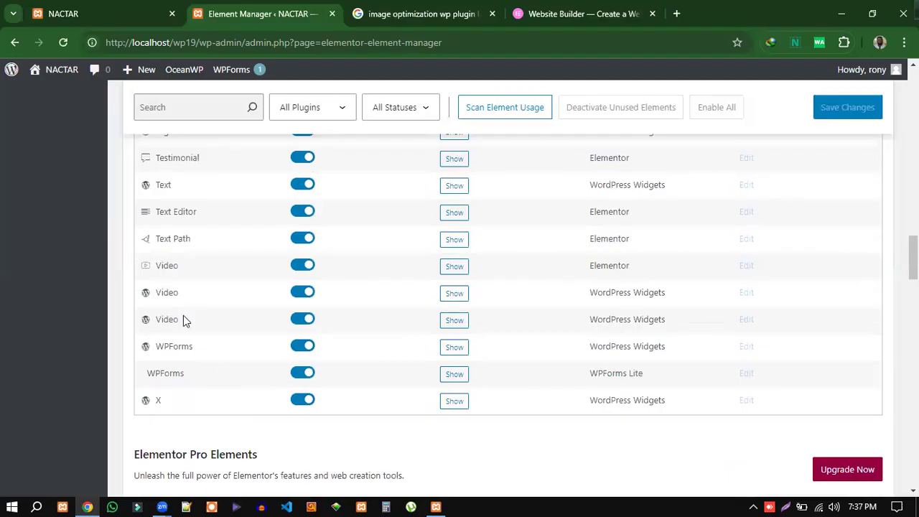
{"action": "scroll", "coordinate": [183, 315], "scroll_direction": "up", "scroll_amount": 10}
{"action": "scroll", "coordinate": [189, 300], "scroll_direction": "up", "scroll_amount": 7}
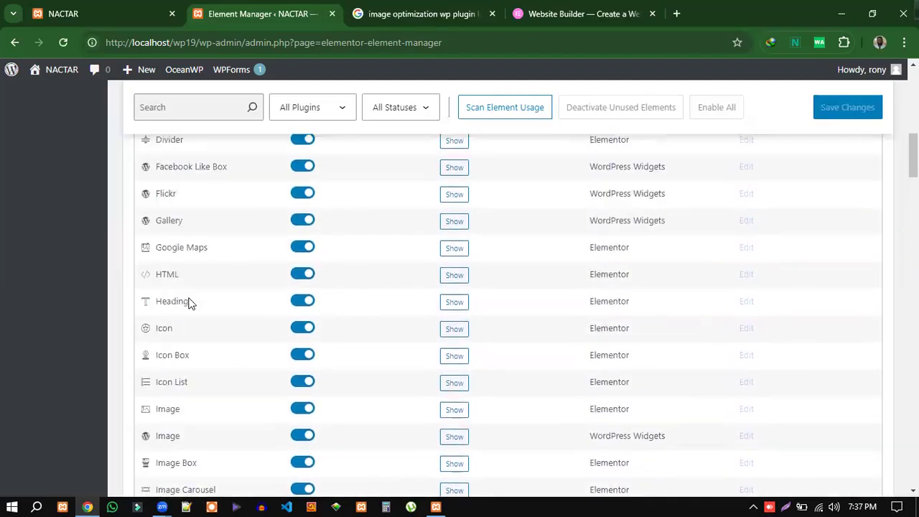
{"action": "scroll", "coordinate": [192, 293], "scroll_direction": "up", "scroll_amount": 6}
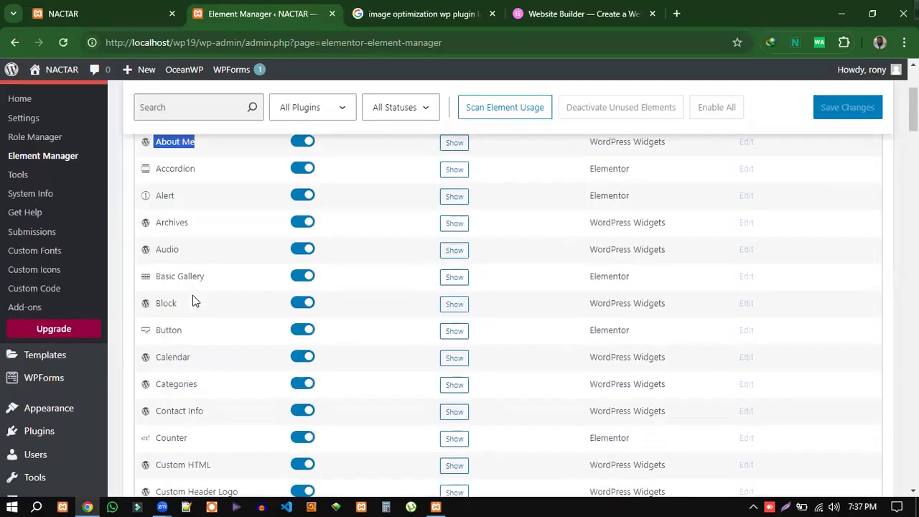
- Highlight the source plugin of the Basic Gallery, Audio, Archives, Calendar and Button elements to compare Elementor and WordPress widgets
{"action": "scroll", "coordinate": [468, 342], "scroll_direction": "down", "scroll_amount": 3}
{"action": "left_click_drag", "start_coordinate": [635, 280], "coordinate": [582, 281]}
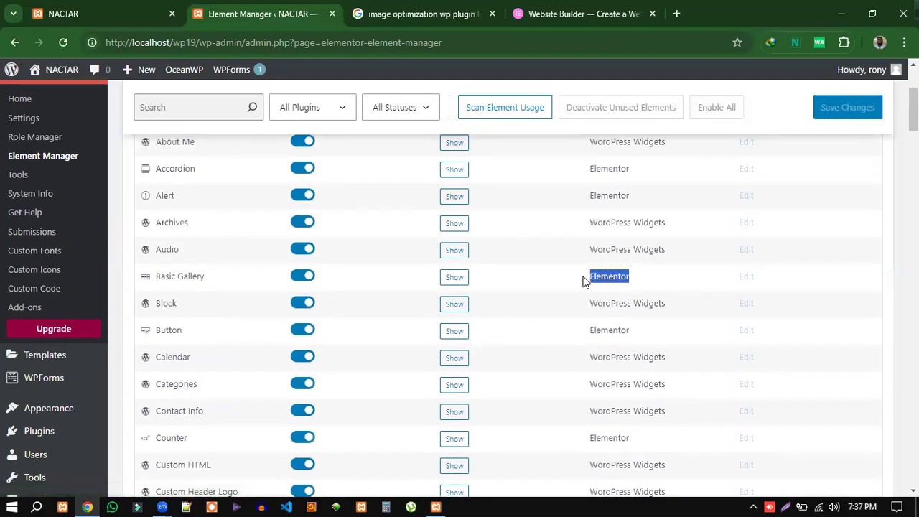
{"action": "left_click_drag", "start_coordinate": [672, 251], "coordinate": [598, 249]}
{"action": "left_click_drag", "start_coordinate": [669, 227], "coordinate": [592, 225]}
{"action": "left_click_drag", "start_coordinate": [668, 357], "coordinate": [592, 352]}
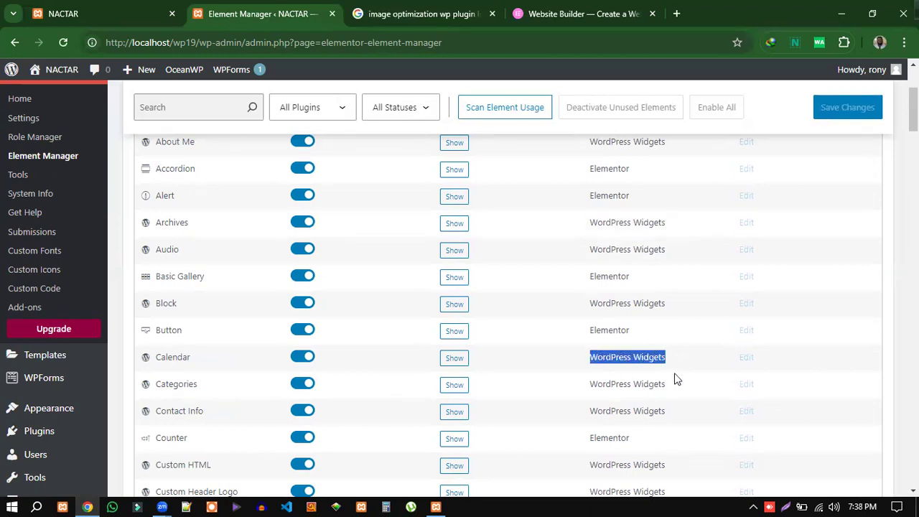
{"action": "left_click_drag", "start_coordinate": [632, 331], "coordinate": [594, 329]}
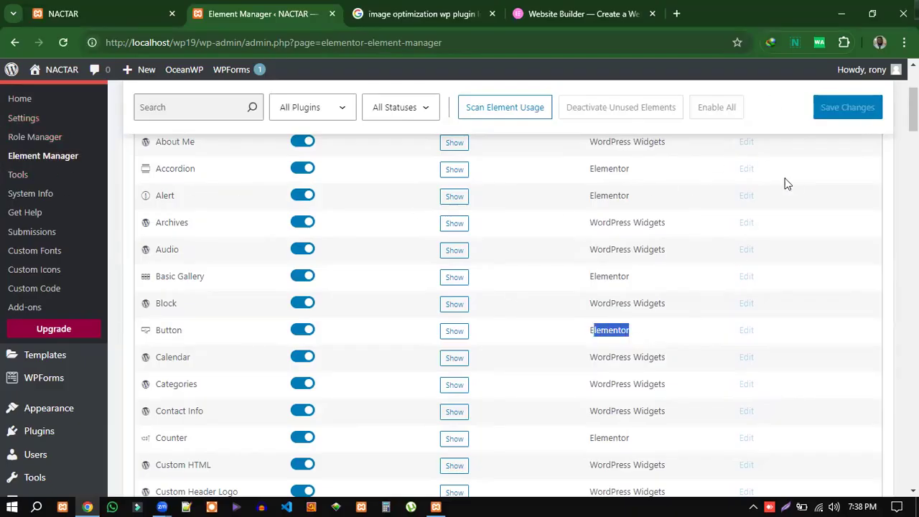
- Open Elementor's Tools page and examine its general options and the old and new site address fields for replacing URLs
{"action": "left_click", "coordinate": [18, 179]}
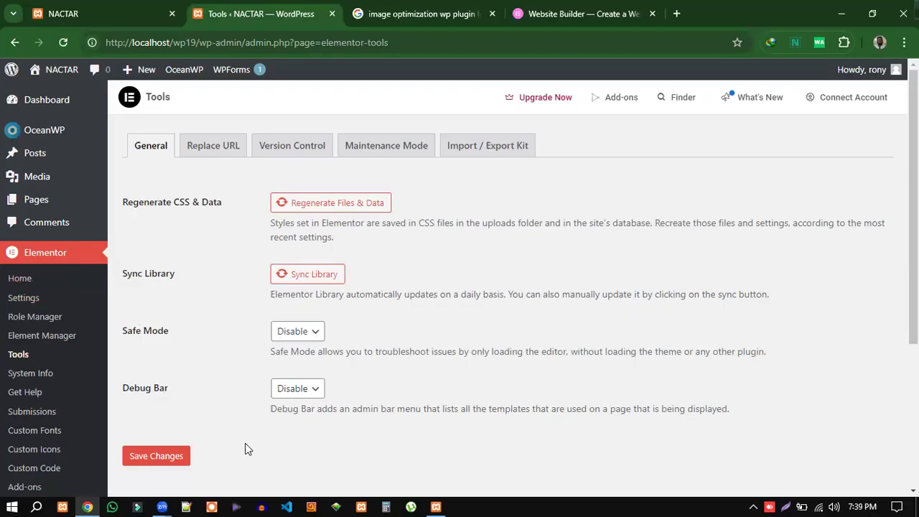
{"action": "left_click", "coordinate": [214, 150]}
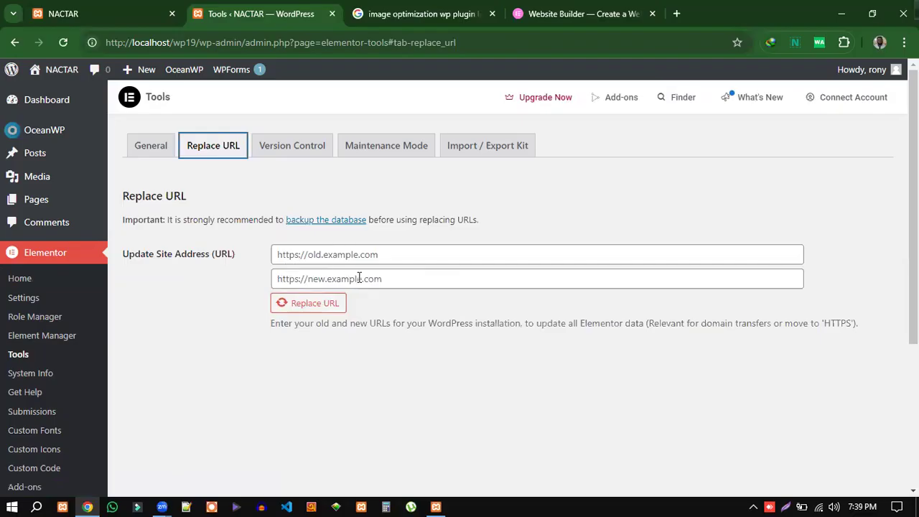
{"action": "left_click", "coordinate": [323, 257]}
{"action": "left_click", "coordinate": [340, 277]}
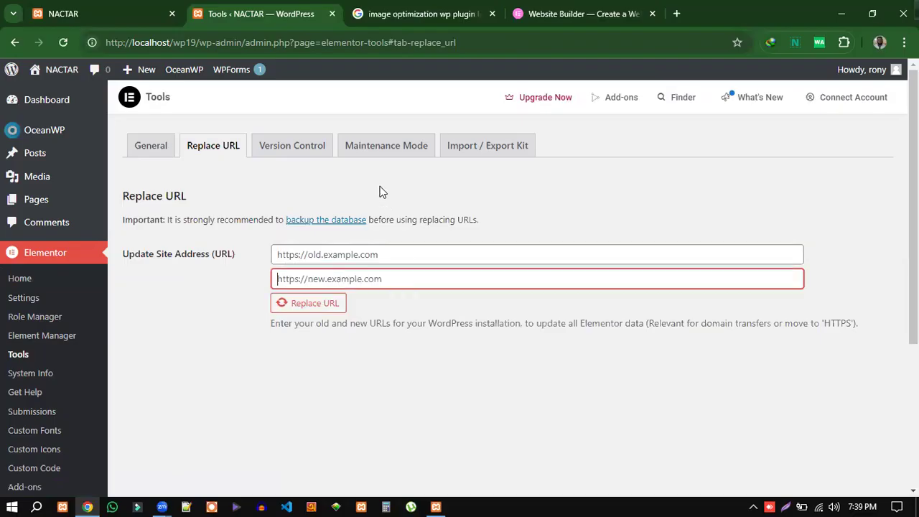
- View the Version Control tools and check the available rollback versions, keeping 3.24.3 selected
{"action": "left_click", "coordinate": [294, 143]}
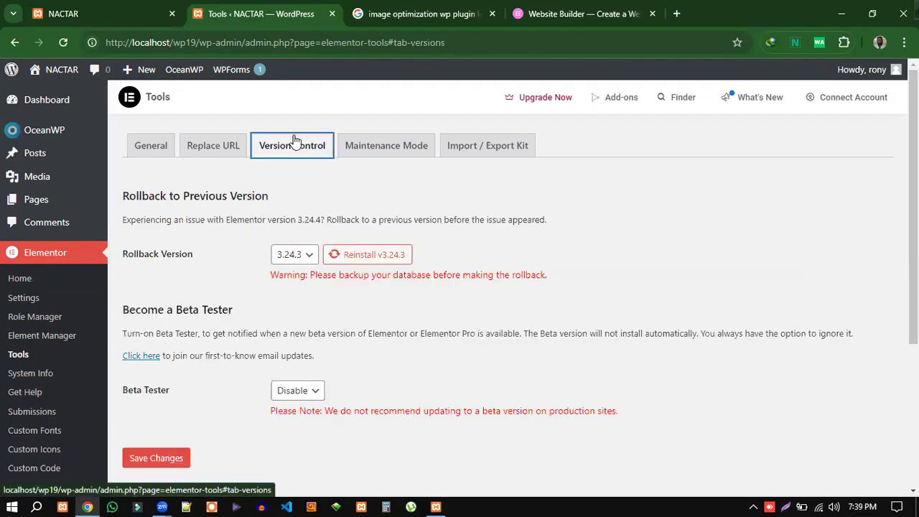
{"action": "left_click", "coordinate": [315, 259]}
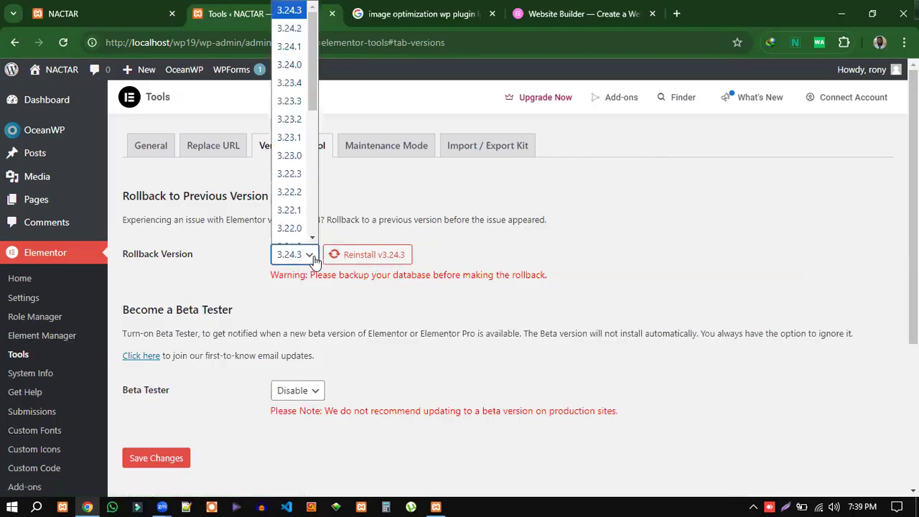
{"action": "left_click_drag", "start_coordinate": [310, 96], "coordinate": [332, 93]}
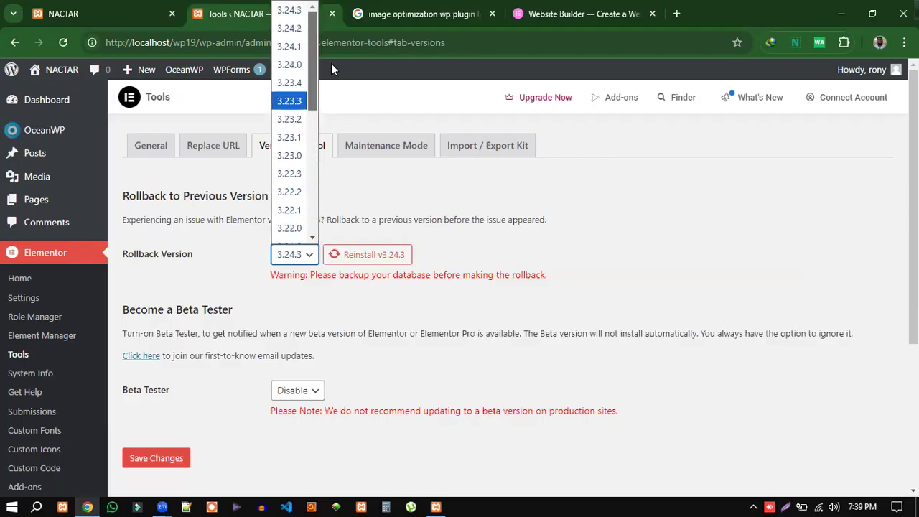
{"action": "left_click", "coordinate": [288, 12]}
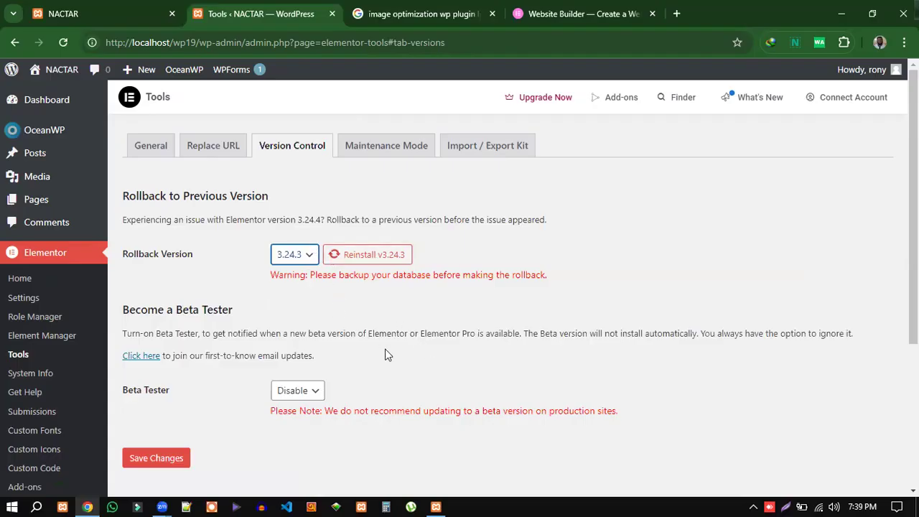
- View the Maintenance Mode settings and the template kit import and export options, highlighting part of the Export a Template Kit heading
{"action": "left_click", "coordinate": [385, 146]}
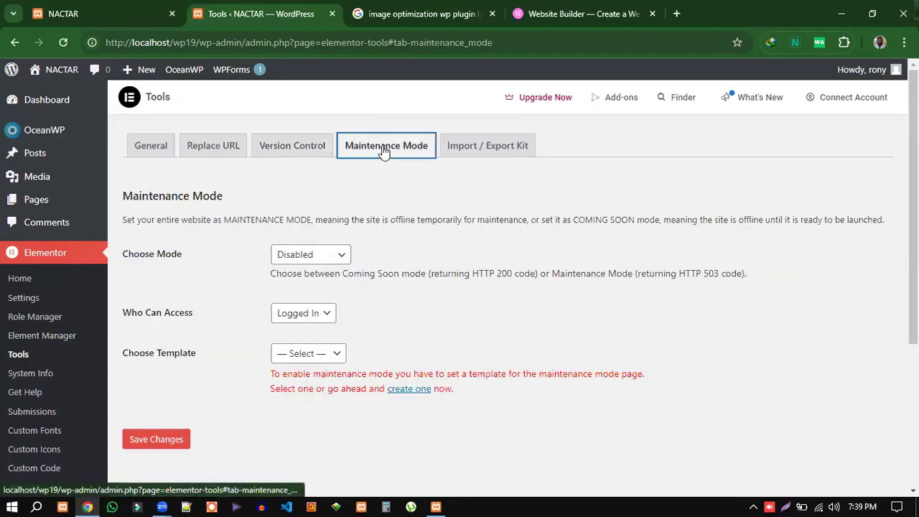
{"action": "left_click", "coordinate": [459, 146]}
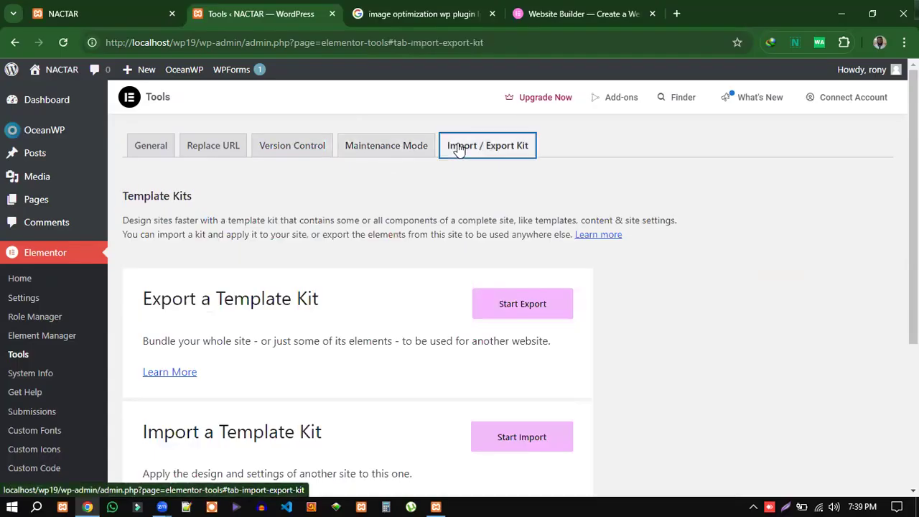
{"action": "scroll", "coordinate": [438, 362], "scroll_direction": "down", "scroll_amount": 3}
{"action": "scroll", "coordinate": [443, 363], "scroll_direction": "up", "scroll_amount": 1}
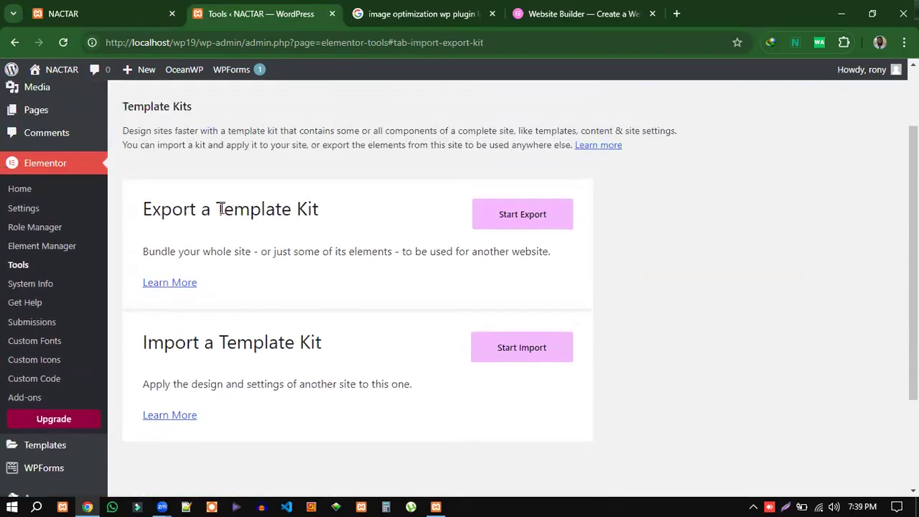
{"action": "left_click_drag", "start_coordinate": [223, 209], "coordinate": [313, 209]}
{"action": "scroll", "coordinate": [487, 296], "scroll_direction": "up", "scroll_amount": 1}
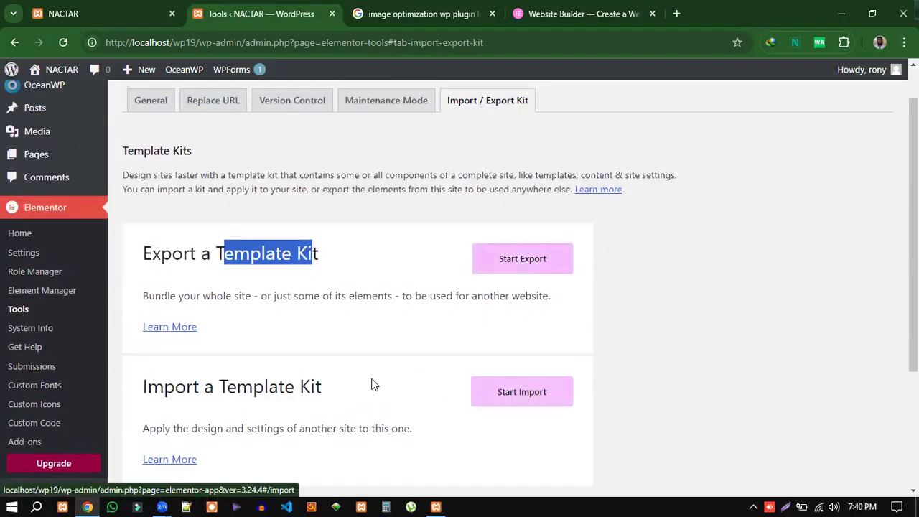
{"action": "scroll", "coordinate": [345, 382], "scroll_direction": "down", "scroll_amount": 1}
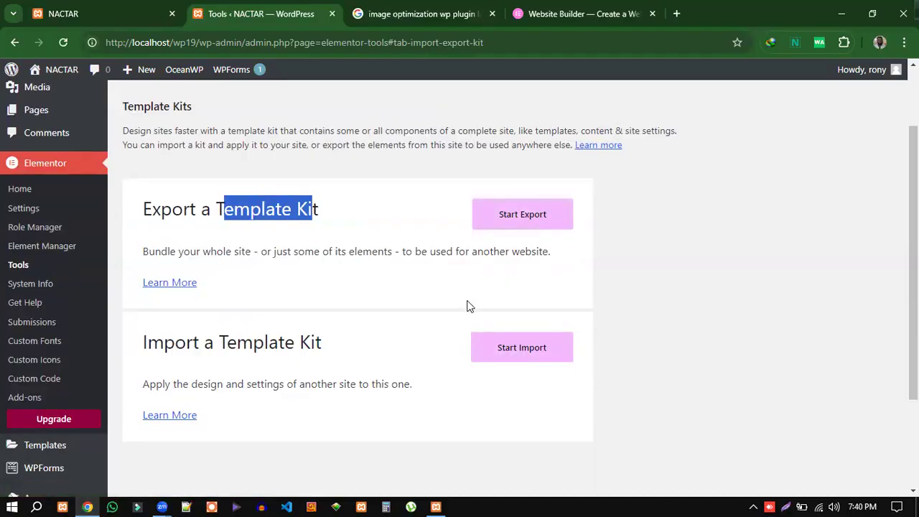
- Open Elementor's System Info and highlight the PHP version, memory limit, max input vars and max post size in the server environment
{"action": "left_click", "coordinate": [37, 286]}
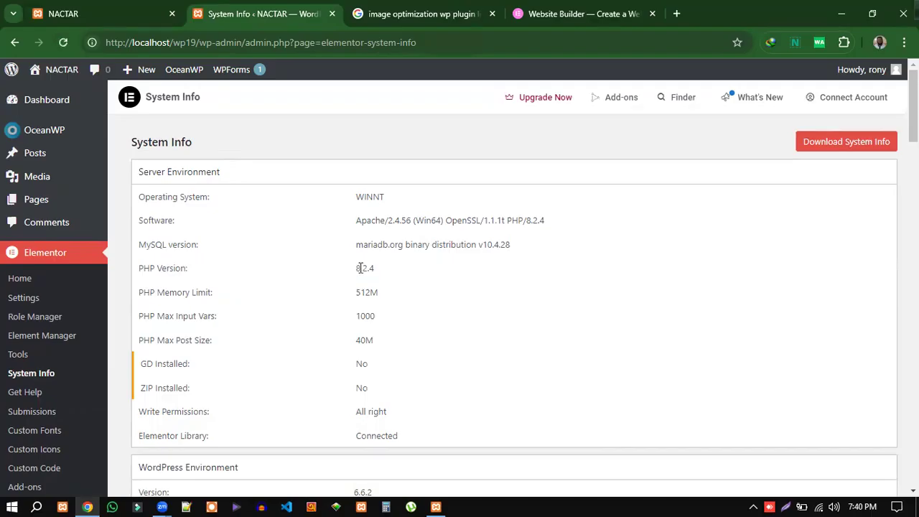
{"action": "mouse_move", "coordinate": [358, 269]}
{"action": "left_mouse_down"}
{"action": "mouse_move", "coordinate": [385, 273]}
{"action": "mouse_move", "coordinate": [358, 316]}
{"action": "mouse_move", "coordinate": [387, 320]}
{"action": "mouse_move", "coordinate": [373, 342]}
{"action": "mouse_move", "coordinate": [375, 292]}
{"action": "mouse_move", "coordinate": [355, 268]}
{"action": "left_mouse_up"}
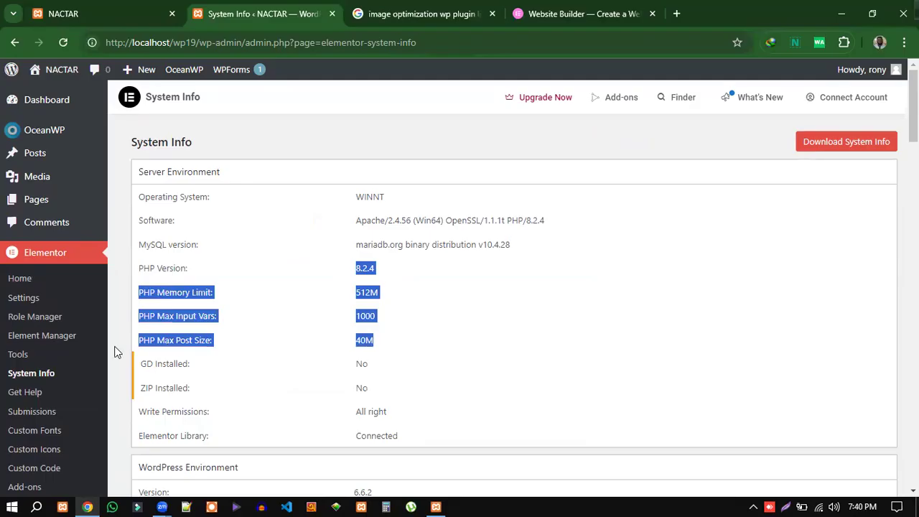
{"action": "left_click", "coordinate": [366, 280]}
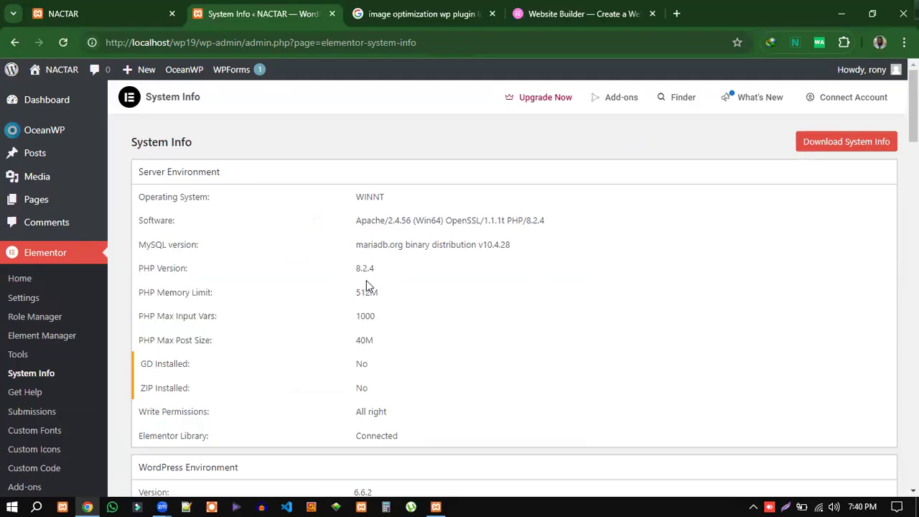
{"action": "left_click_drag", "start_coordinate": [359, 268], "coordinate": [440, 326]}
{"action": "left_click", "coordinate": [439, 326]}
- Read the WordPress environment, user, active plugins and Elementor experiments sections of the system report
{"action": "scroll", "coordinate": [421, 304], "scroll_direction": "down", "scroll_amount": 3}
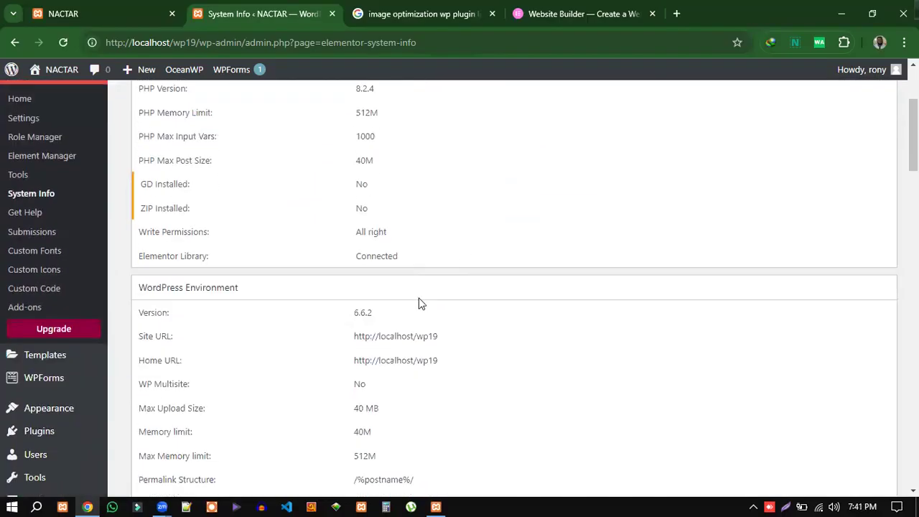
{"action": "scroll", "coordinate": [421, 304], "scroll_direction": "down", "scroll_amount": 2}
{"action": "scroll", "coordinate": [390, 298], "scroll_direction": "down", "scroll_amount": 2}
{"action": "scroll", "coordinate": [390, 298], "scroll_direction": "down", "scroll_amount": 5}
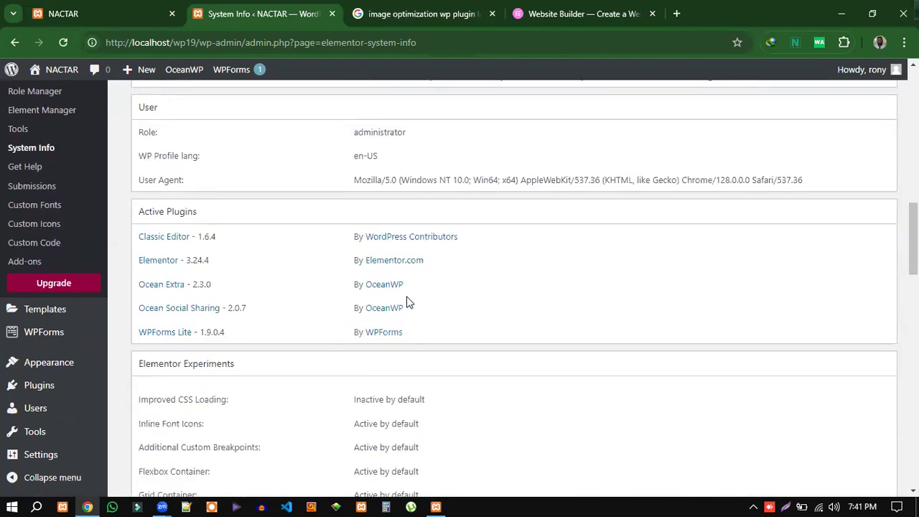
{"action": "scroll", "coordinate": [345, 313], "scroll_direction": "down", "scroll_amount": 3}
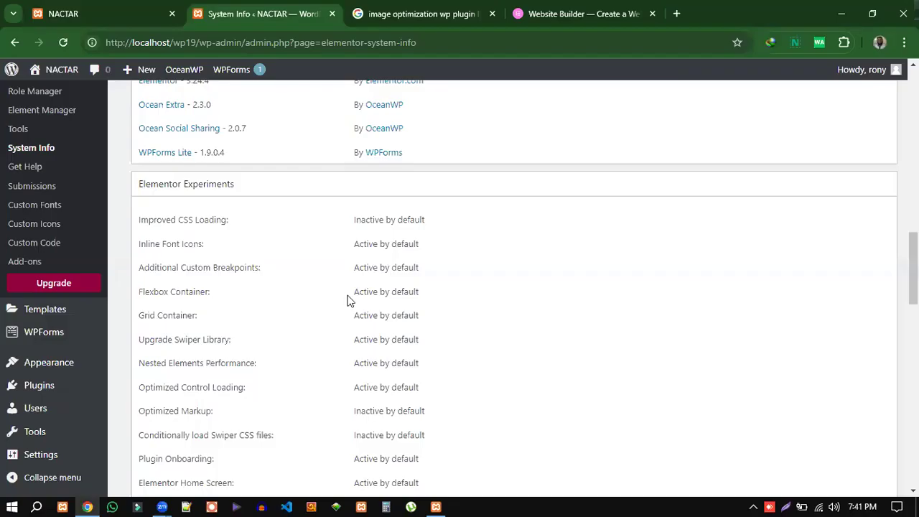
{"action": "scroll", "coordinate": [421, 337], "scroll_direction": "down", "scroll_amount": 1}
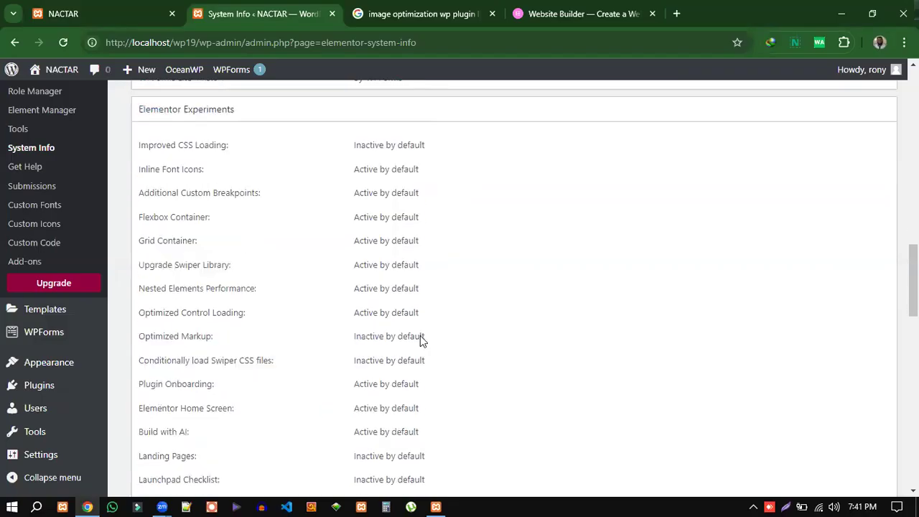
{"action": "scroll", "coordinate": [402, 357], "scroll_direction": "down", "scroll_amount": 5}
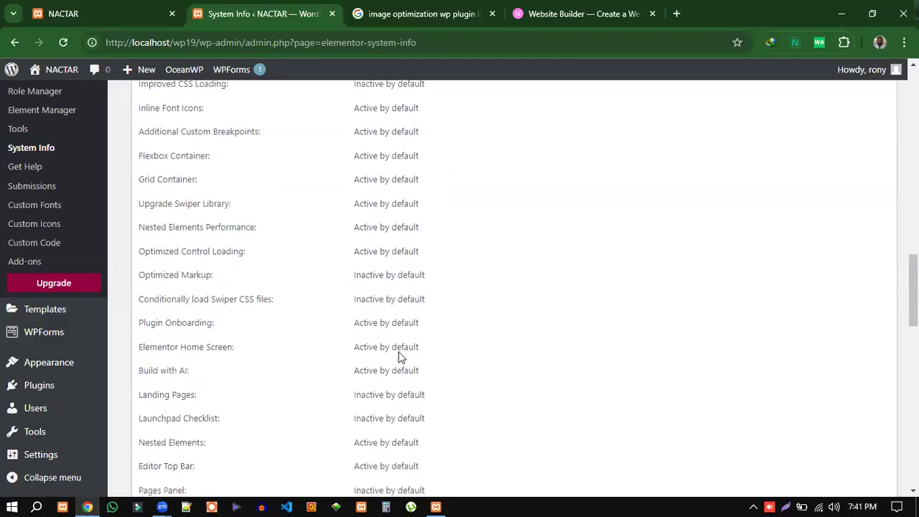
- Read the remaining experiments, the error log and the Copy & Paste Info section of the system report
{"action": "scroll", "coordinate": [391, 355], "scroll_direction": "down", "scroll_amount": 6}
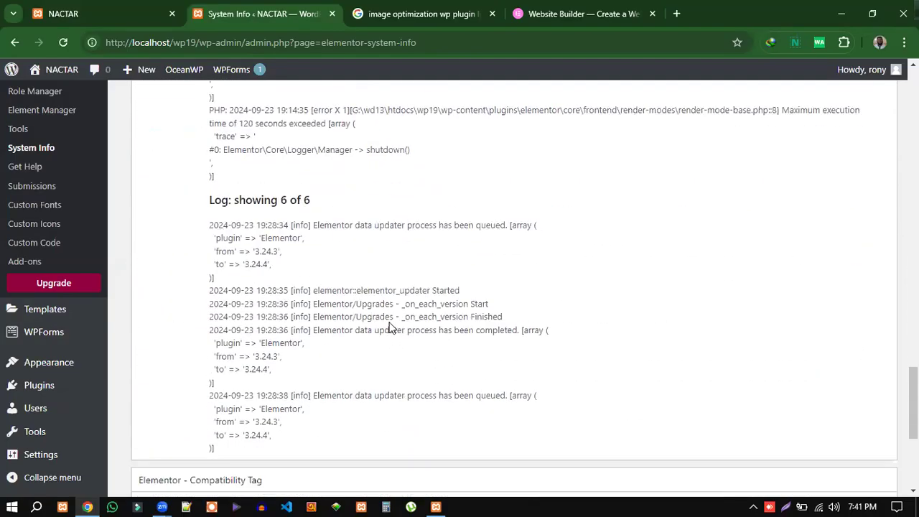
{"action": "scroll", "coordinate": [761, 353], "scroll_direction": "down", "scroll_amount": 10}
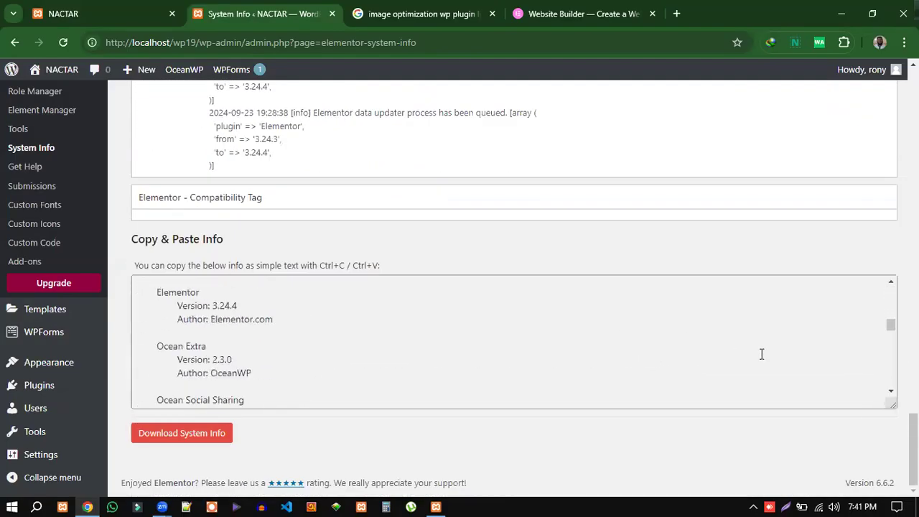
{"action": "scroll", "coordinate": [761, 357], "scroll_direction": "down", "scroll_amount": 3}
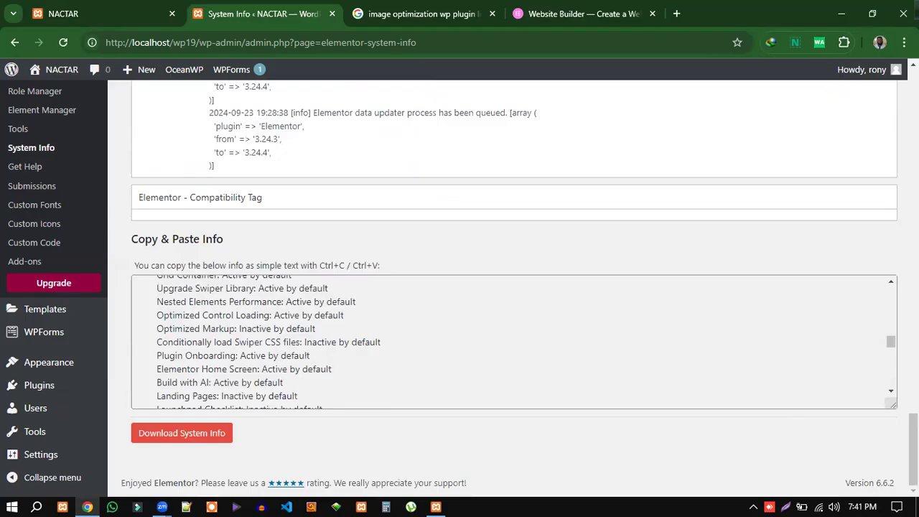
{"action": "scroll", "coordinate": [878, 428], "scroll_direction": "up", "scroll_amount": 8}
{"action": "scroll", "coordinate": [514, 287], "scroll_direction": "up", "scroll_amount": 5}
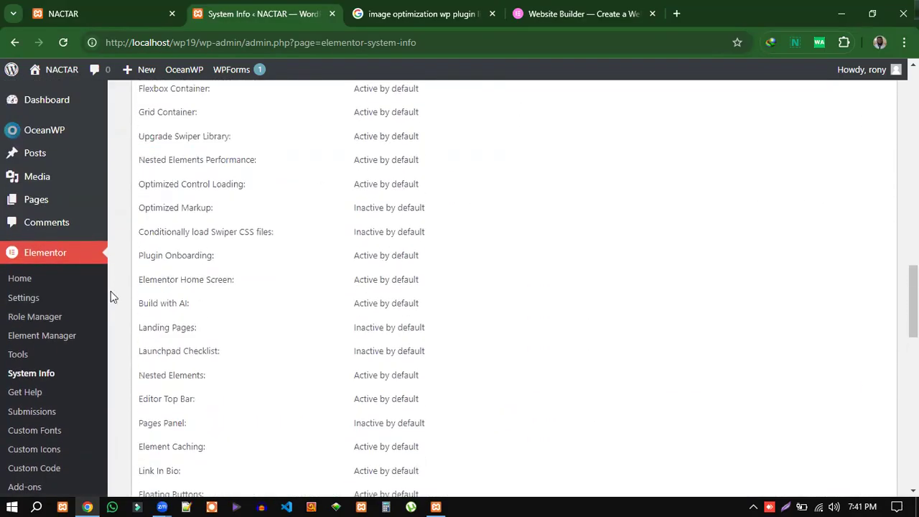
- Open Elementor's Custom Fonts page and view its feature list and introductory video
{"action": "scroll", "coordinate": [82, 407], "scroll_direction": "down", "scroll_amount": 1}
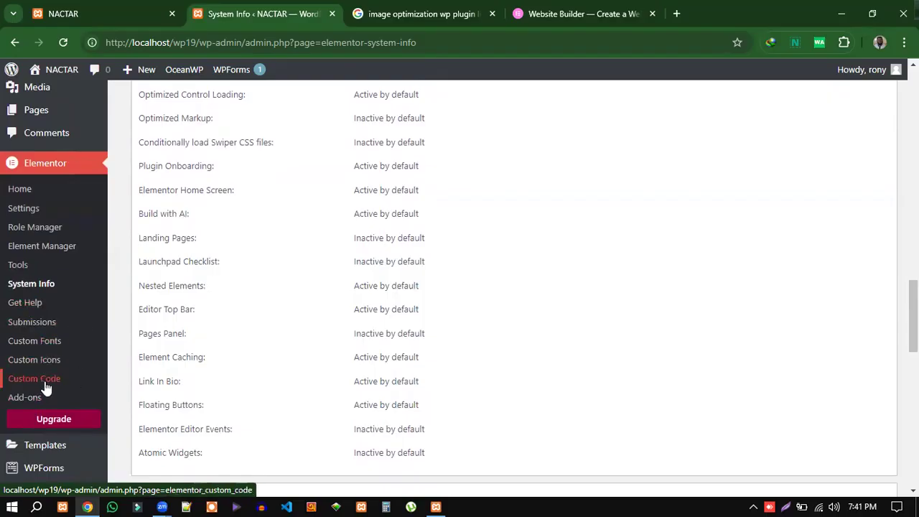
{"action": "left_click", "coordinate": [33, 342]}
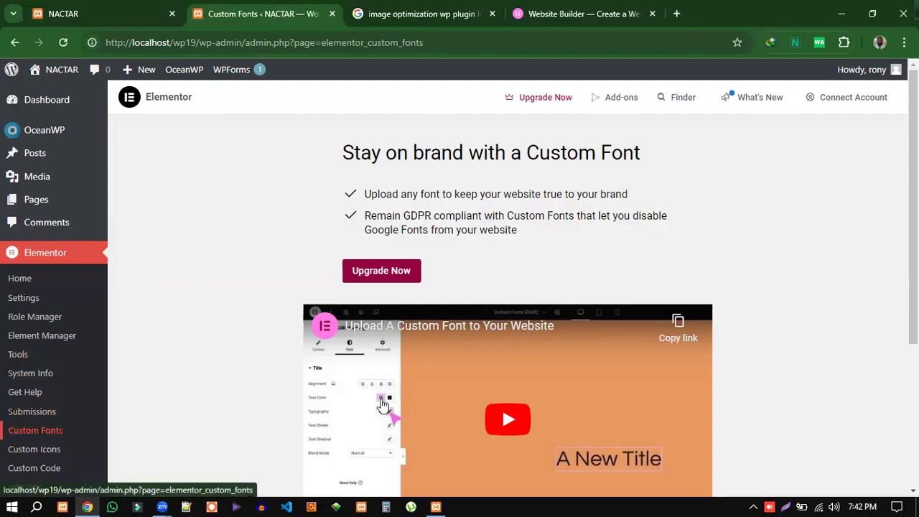
{"action": "scroll", "coordinate": [655, 311], "scroll_direction": "down", "scroll_amount": 2}
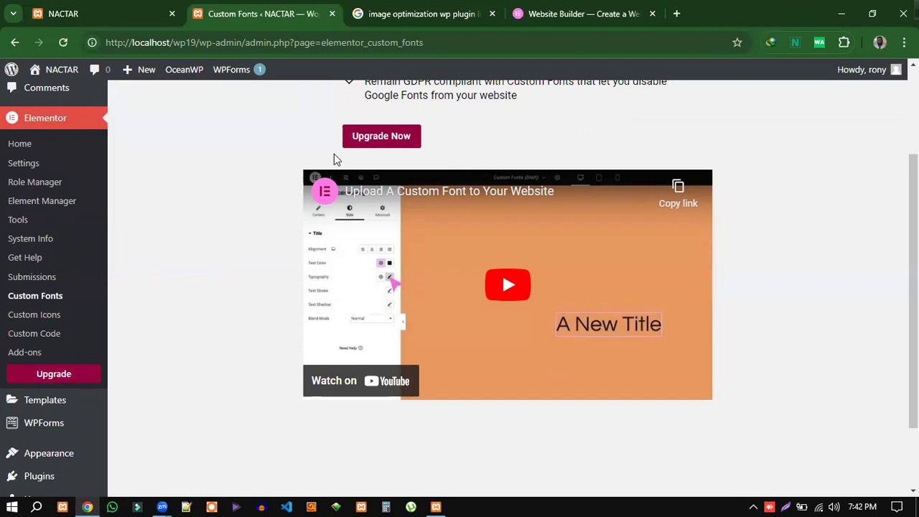
- Open Elementor's Custom Code page and view its feature list, subscription requirement and video
{"action": "left_click", "coordinate": [26, 341]}
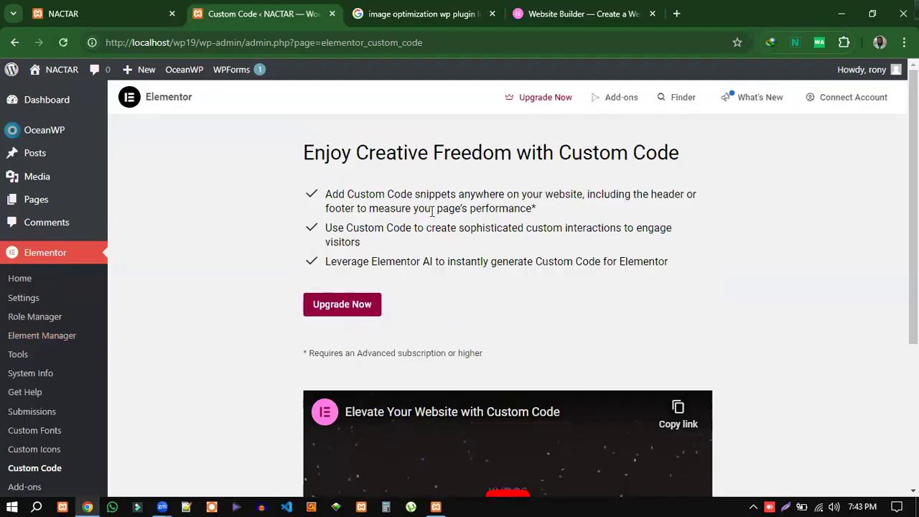
{"action": "scroll", "coordinate": [476, 323], "scroll_direction": "down", "scroll_amount": 1}
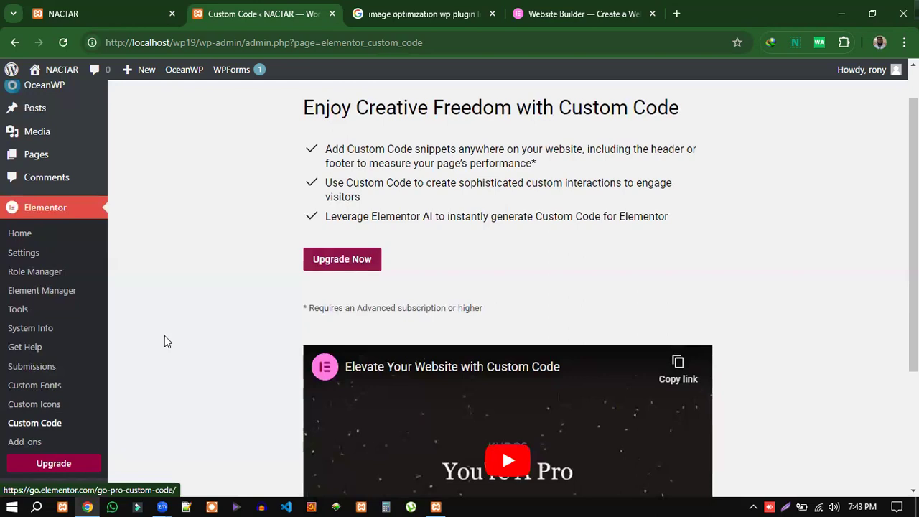
{"action": "scroll", "coordinate": [129, 241], "scroll_direction": "down", "scroll_amount": 2}
{"action": "scroll", "coordinate": [70, 370], "scroll_direction": "down", "scroll_amount": 1}
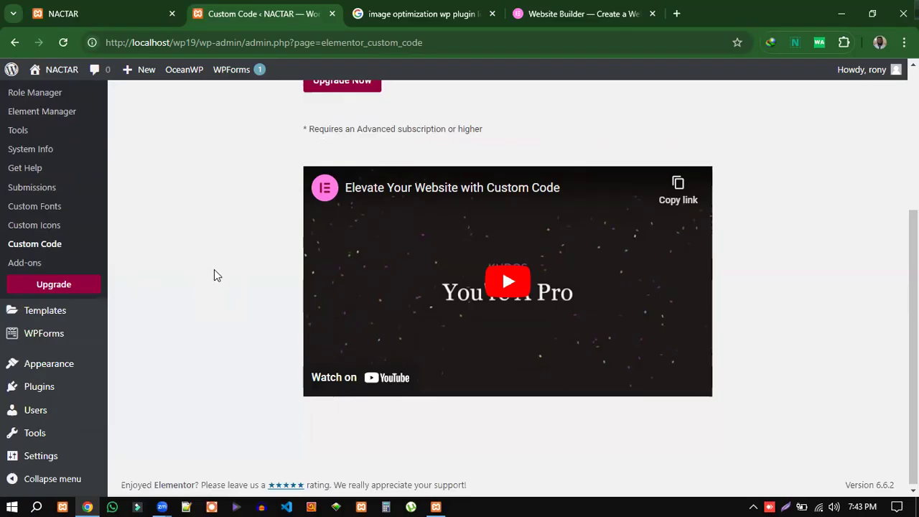
- Search Google for "lipighor" in a new browser tab and open the Lipighor Bangla font website
{"action": "left_click", "coordinate": [676, 13]}
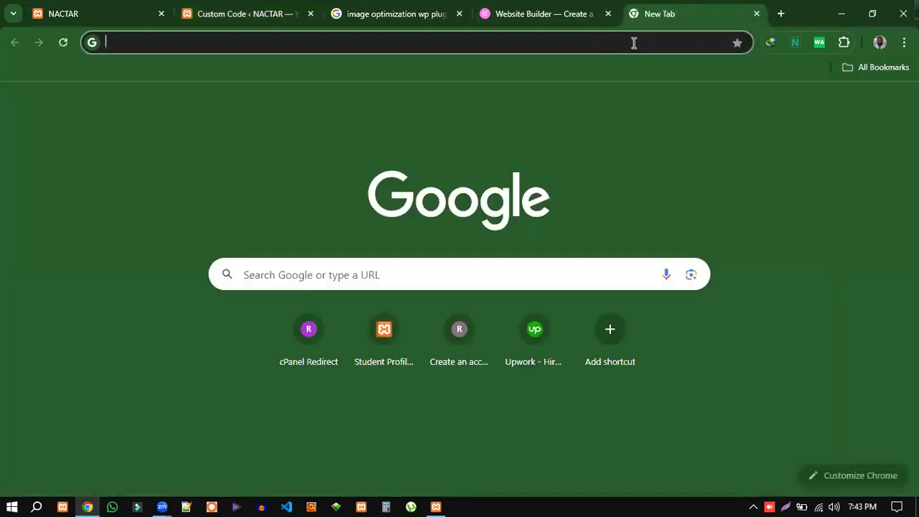
{"action": "type", "text": "lipi"}
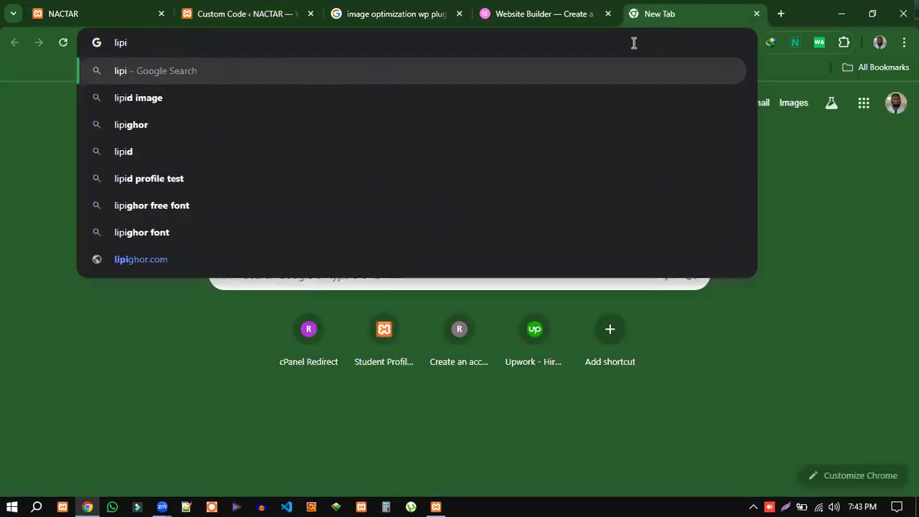
{"action": "type", "text": "ghor"}
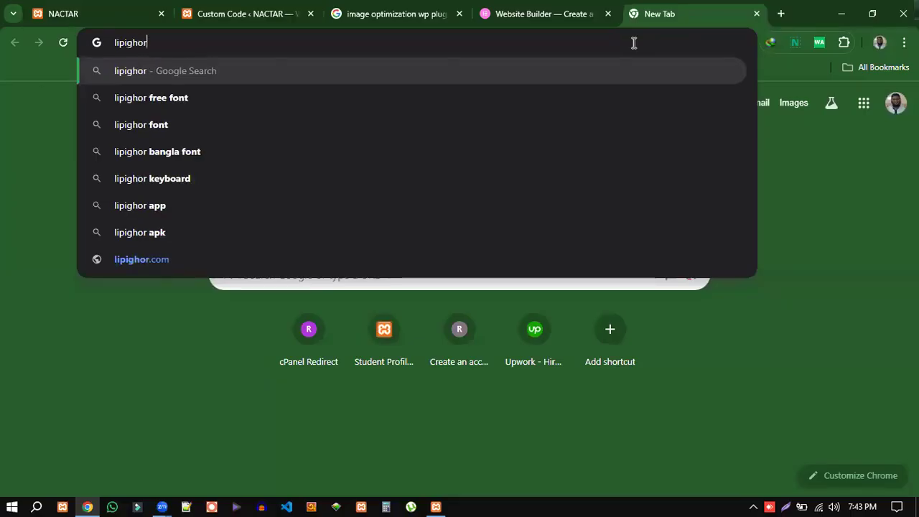
{"action": "key", "text": "Return"}
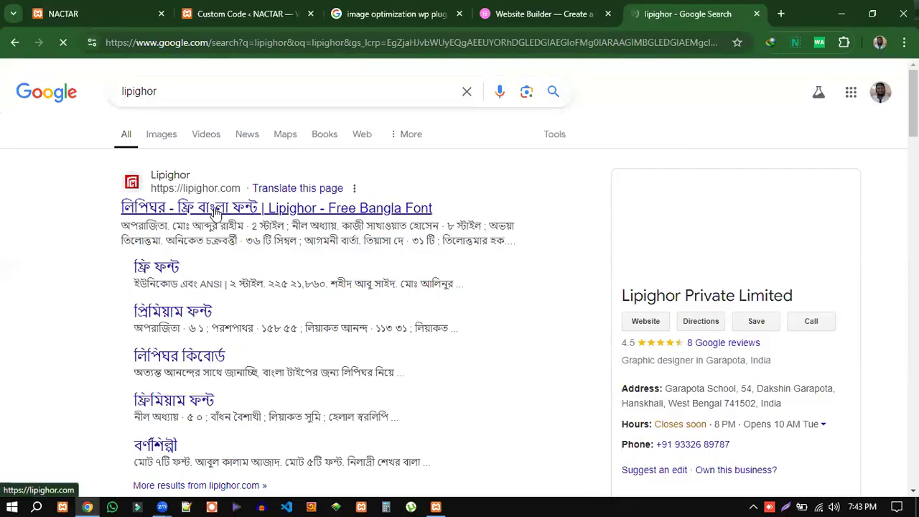
{"action": "left_click", "coordinate": [408, 209]}
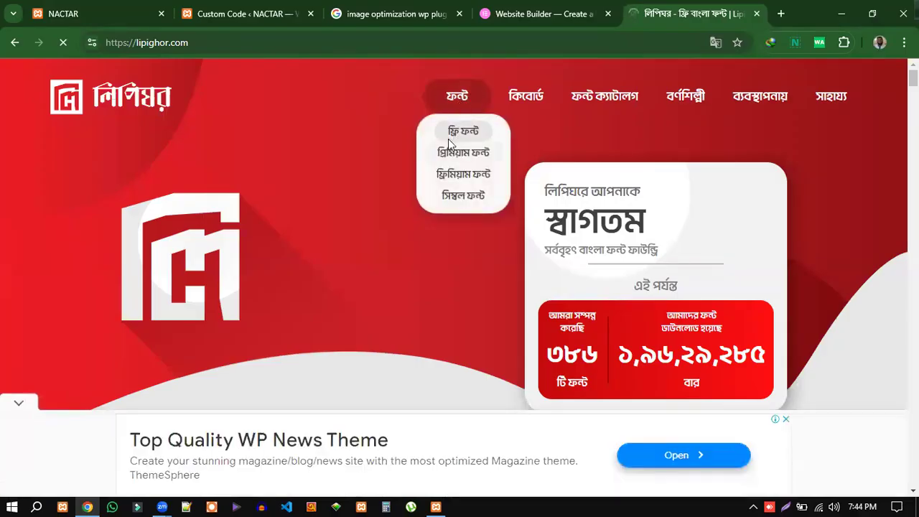
- Open Lipighor's free fonts page and browse the downloadable fonts down to the page numbers
{"action": "left_click", "coordinate": [450, 133]}
{"action": "scroll", "coordinate": [540, 338], "scroll_direction": "down", "scroll_amount": 10}
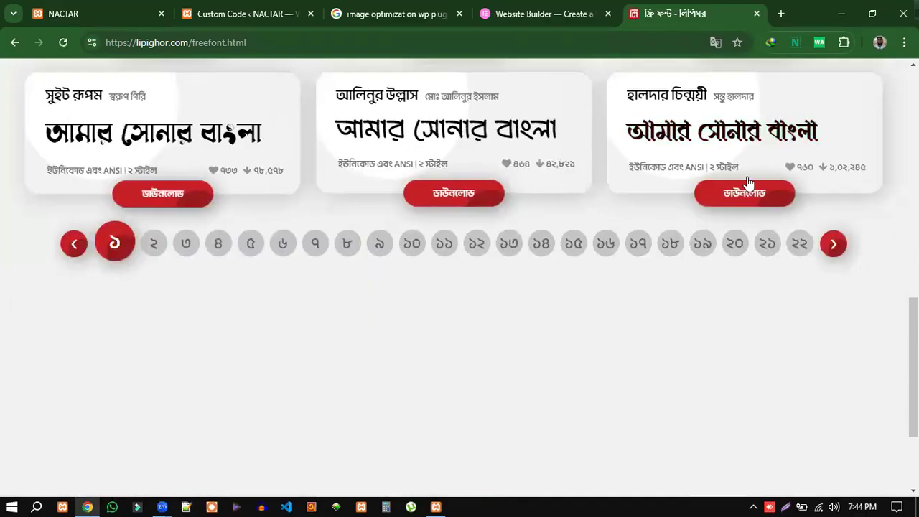
{"action": "scroll", "coordinate": [752, 230], "scroll_direction": "up", "scroll_amount": 1}
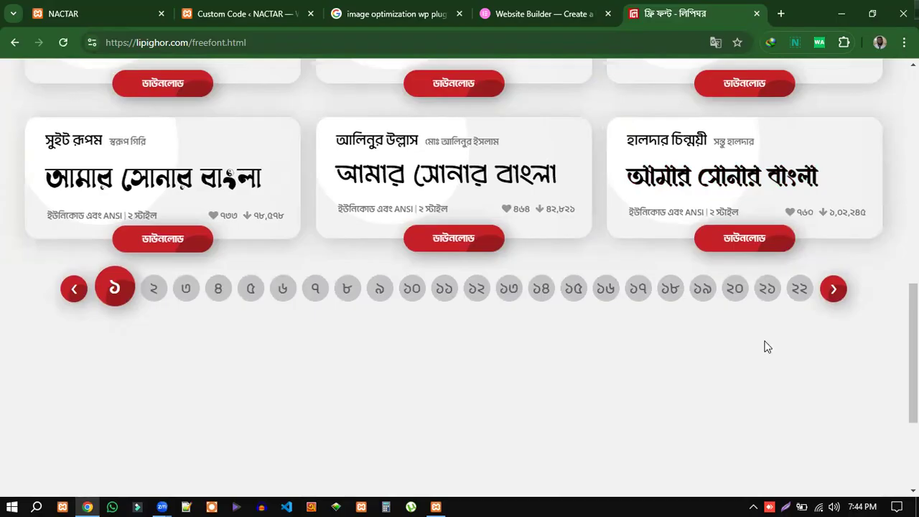
- Glance at the NACTAR site's front page, return to Elementor's Custom Code page and close the Lipighor tab
{"action": "left_click", "coordinate": [250, 17]}
{"action": "left_click", "coordinate": [65, 13]}
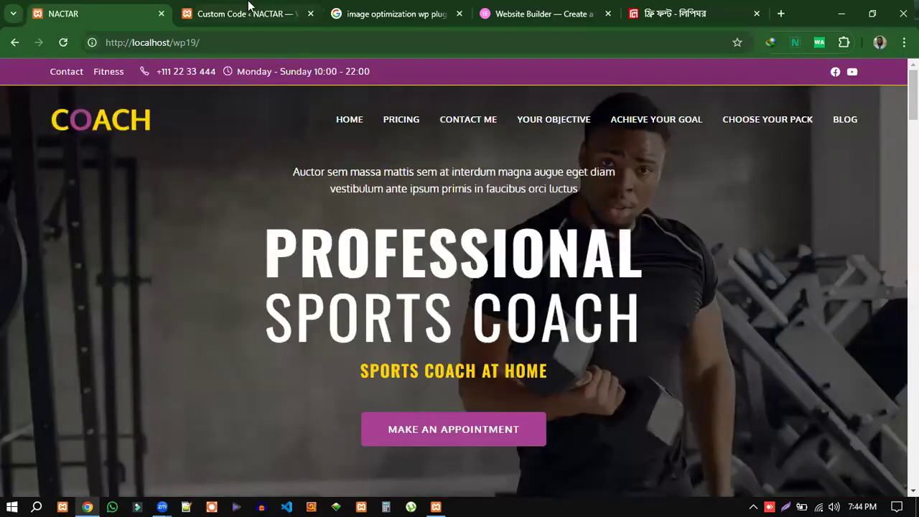
{"action": "left_click", "coordinate": [249, 12]}
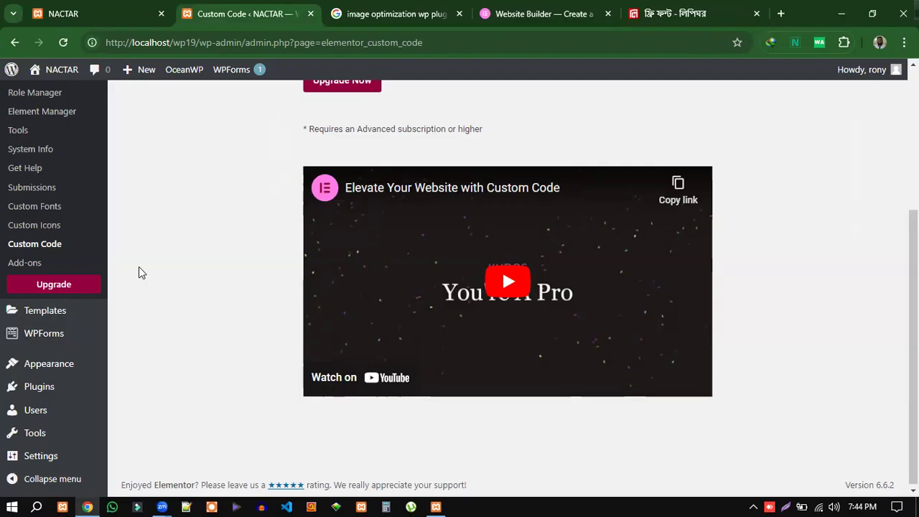
{"action": "scroll", "coordinate": [831, 290], "scroll_direction": "up", "scroll_amount": 3}
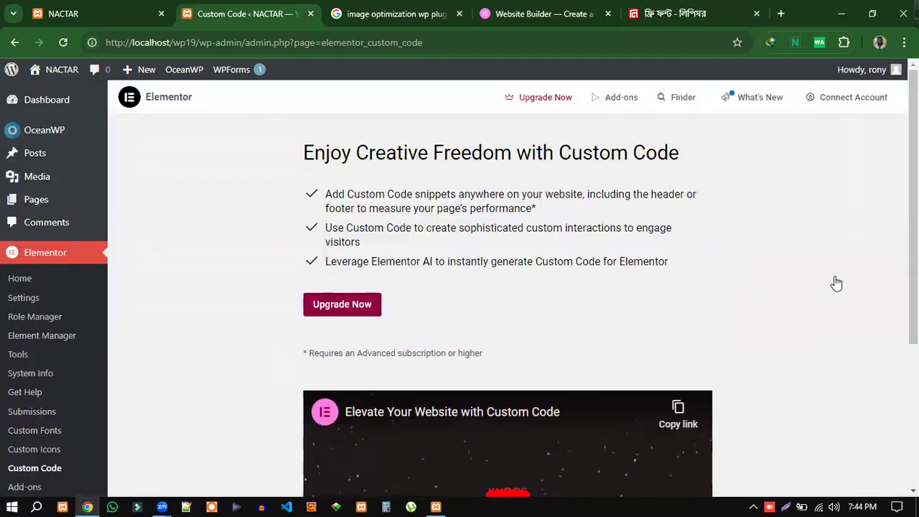
{"action": "left_click", "coordinate": [756, 14]}
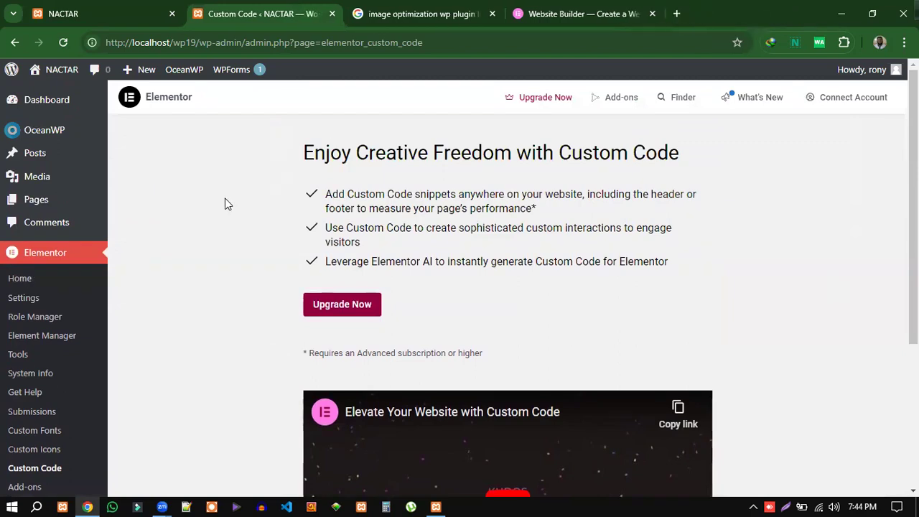
- Preview the Templates submenu entries, including Saved Templates, Theme Builder, Kit Library and Popups
{"action": "scroll", "coordinate": [37, 349], "scroll_direction": "down", "scroll_amount": 3}
{"action": "mouse_move", "coordinate": [55, 311]}
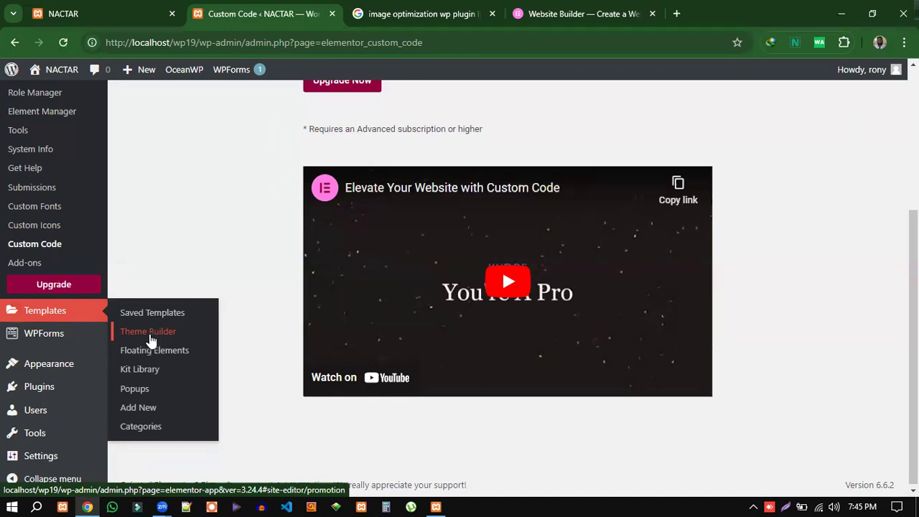
{"action": "mouse_move", "coordinate": [90, 330]}
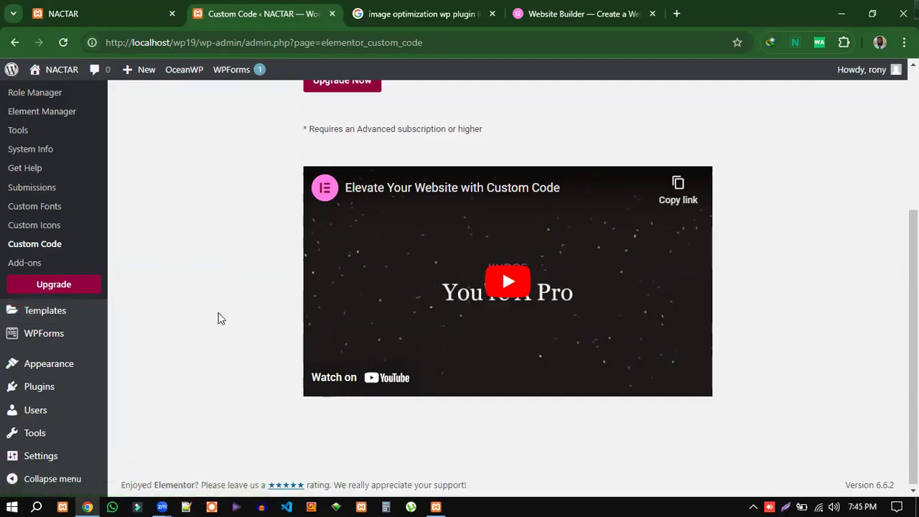
{"action": "scroll", "coordinate": [222, 314], "scroll_direction": "up", "scroll_amount": 2}
{"action": "scroll", "coordinate": [224, 312], "scroll_direction": "up", "scroll_amount": 2}
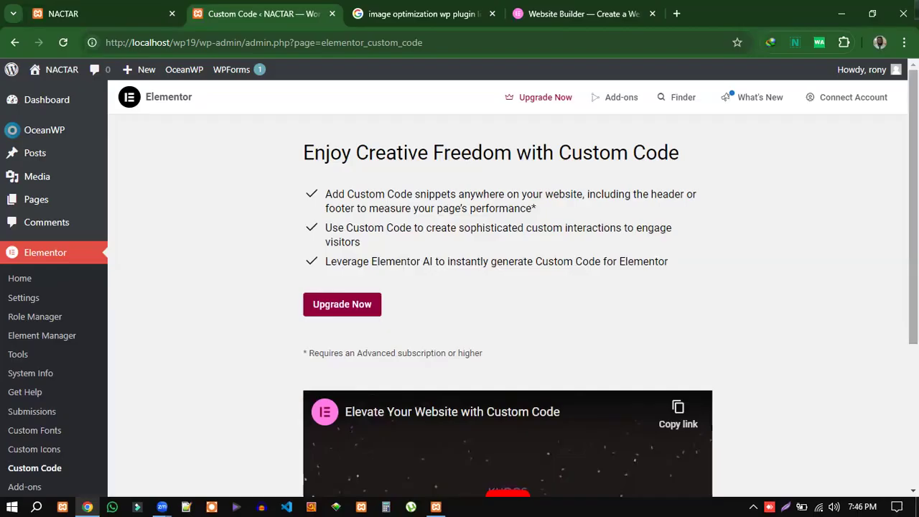
- Create a new WordPress page from the Pages list and title it "layout"
{"action": "mouse_move", "coordinate": [35, 201]}
{"action": "left_click", "coordinate": [35, 204]}
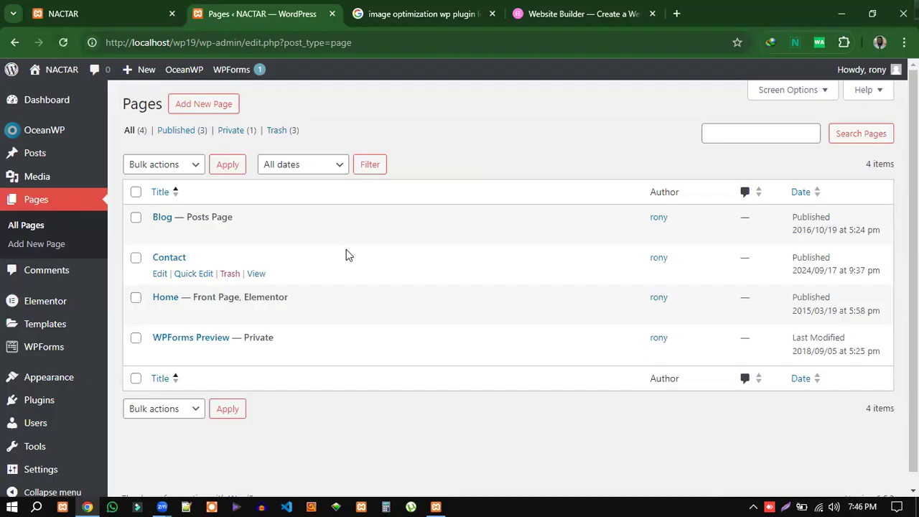
{"action": "left_click", "coordinate": [197, 109]}
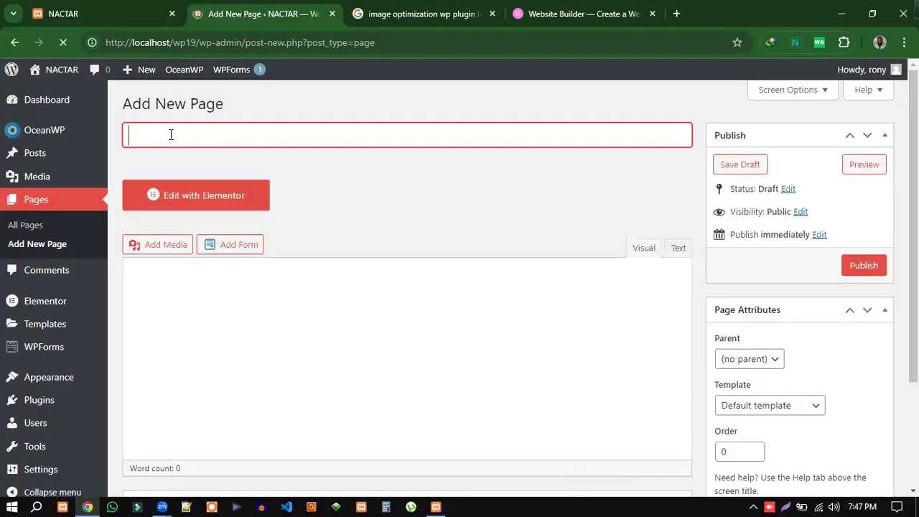
{"action": "type", "text": "layo"}
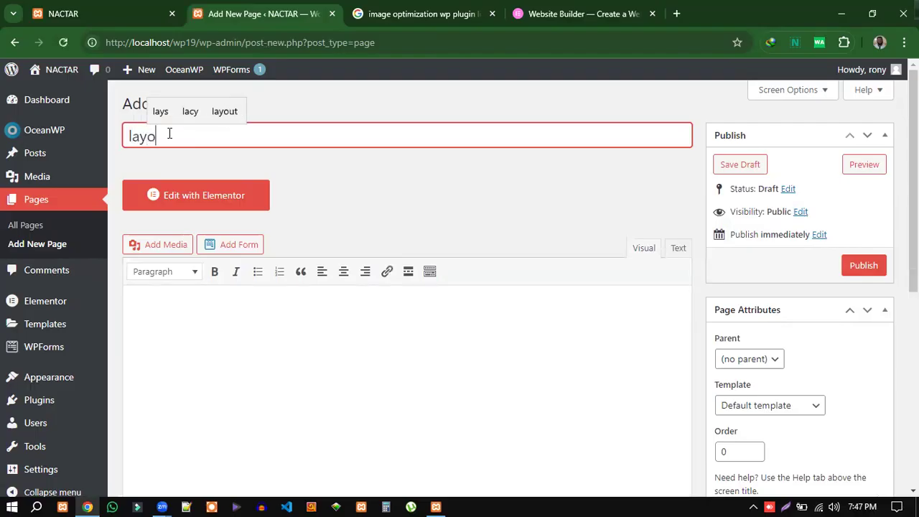
{"action": "type", "text": "ut"}
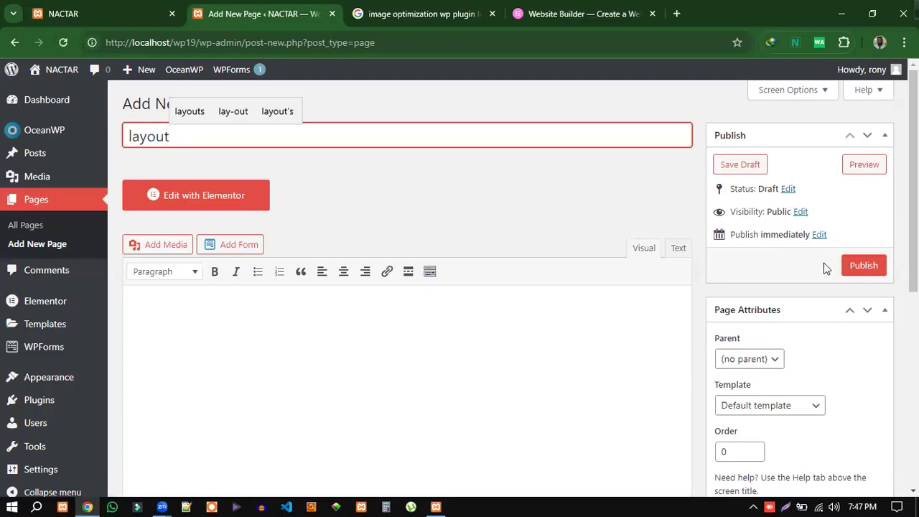
- Review the page attributes, highlight the Template label, and publish the layout page with the Default template
{"action": "scroll", "coordinate": [808, 366], "scroll_direction": "down", "scroll_amount": 1}
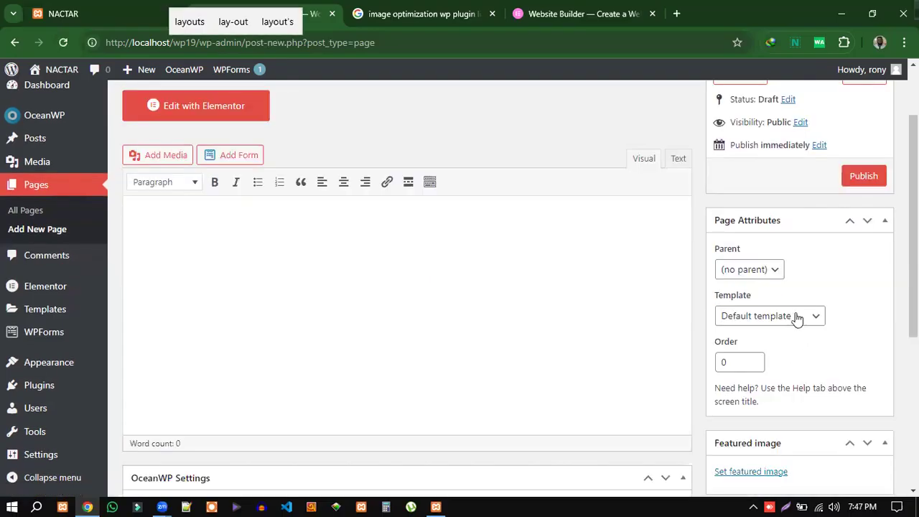
{"action": "double_click", "coordinate": [722, 298]}
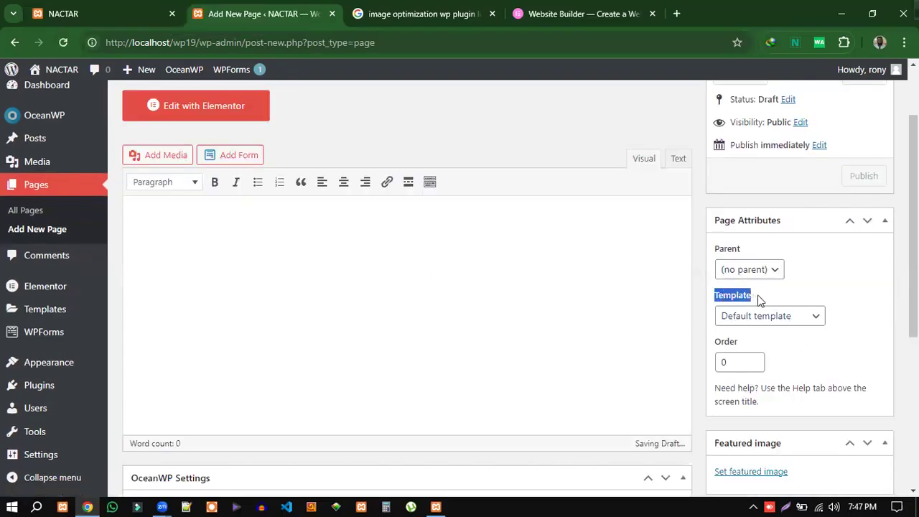
{"action": "left_click", "coordinate": [747, 294]}
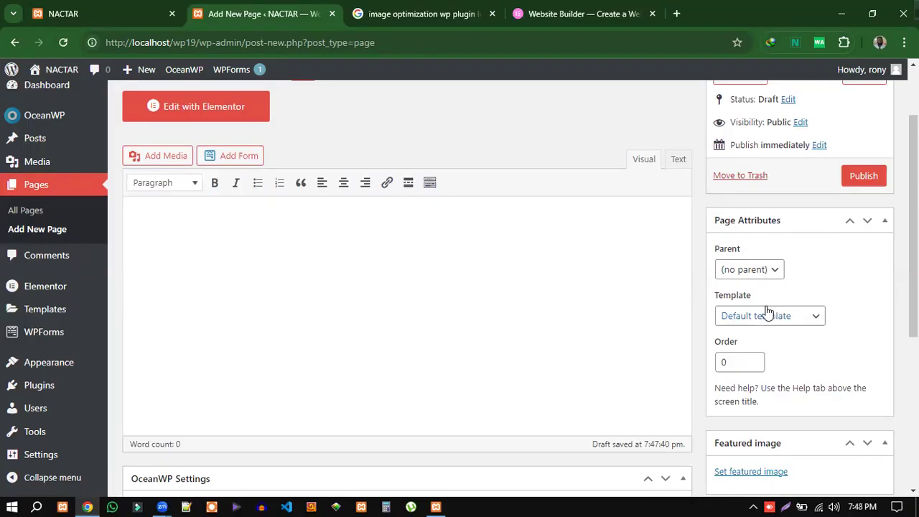
{"action": "scroll", "coordinate": [531, 291], "scroll_direction": "up", "scroll_amount": 2}
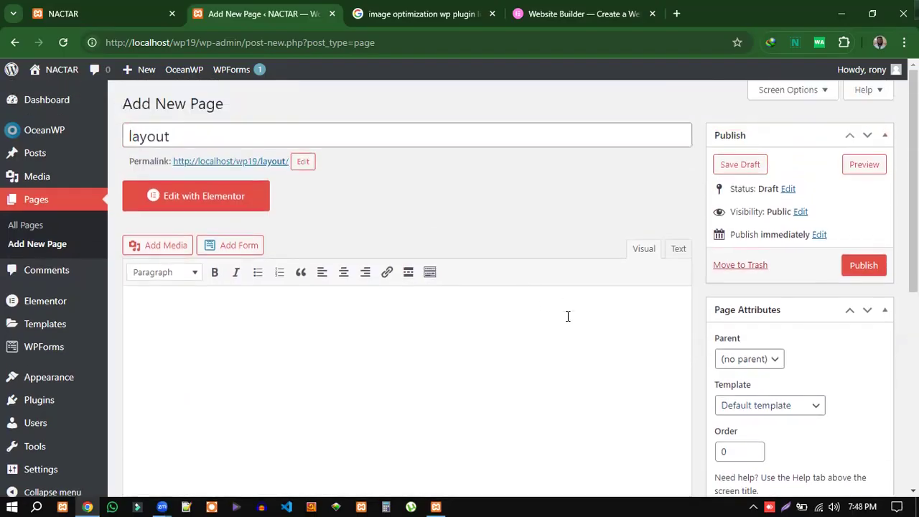
{"action": "scroll", "coordinate": [567, 316], "scroll_direction": "down", "scroll_amount": 2}
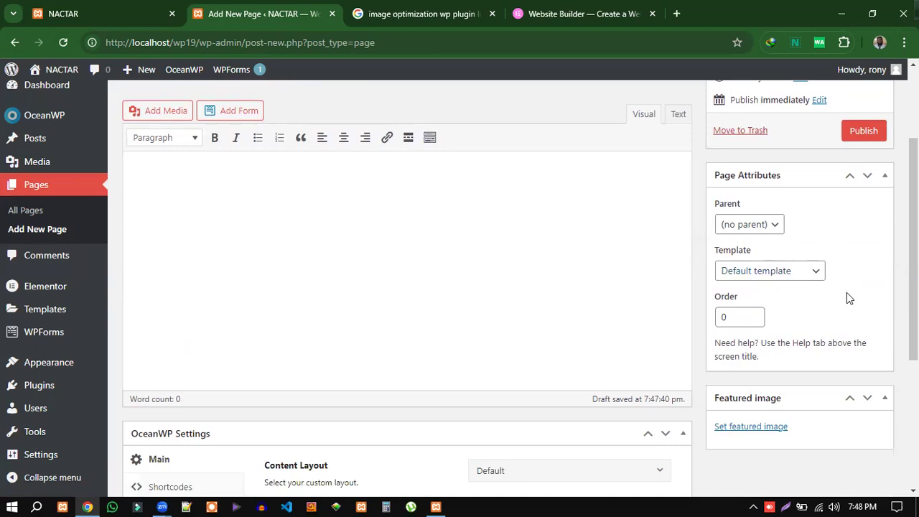
{"action": "scroll", "coordinate": [846, 293], "scroll_direction": "up", "scroll_amount": 2}
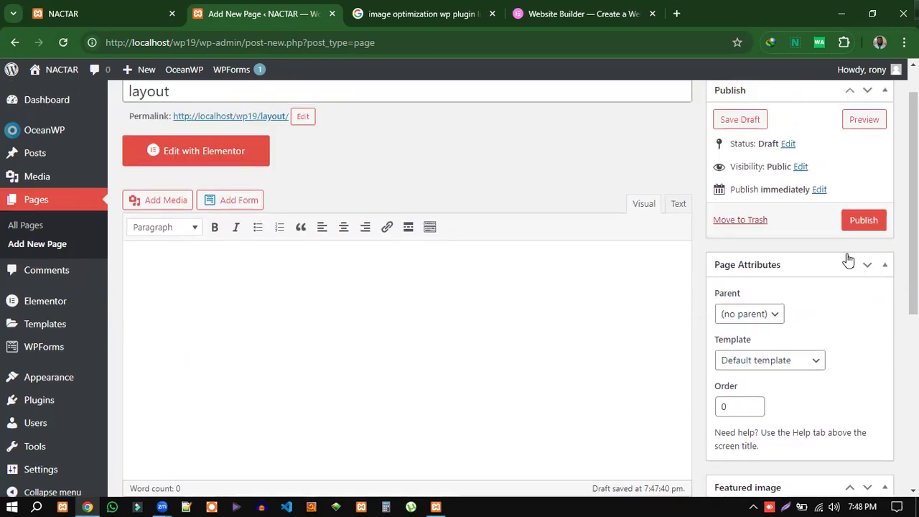
{"action": "left_click", "coordinate": [861, 221]}
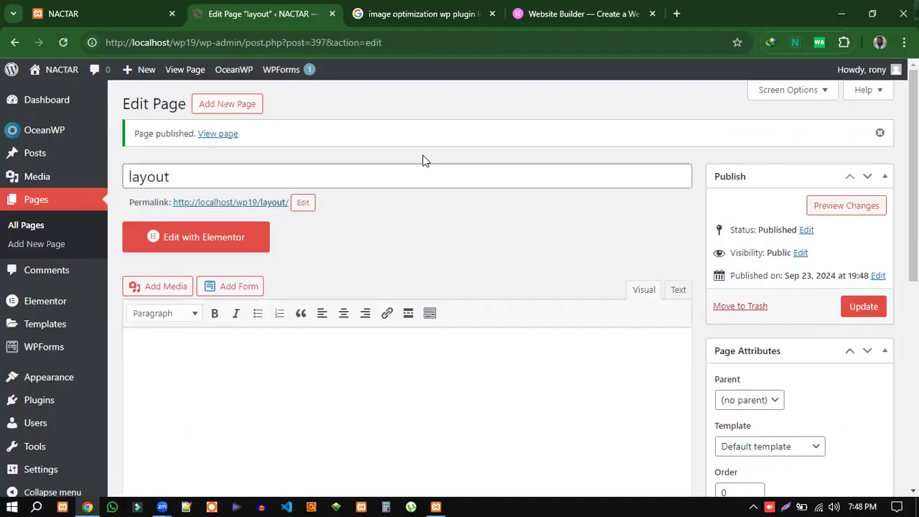
- Open the layout page's permalink in a new tab and examine the live page from header to footer
{"action": "right_click", "coordinate": [233, 206]}
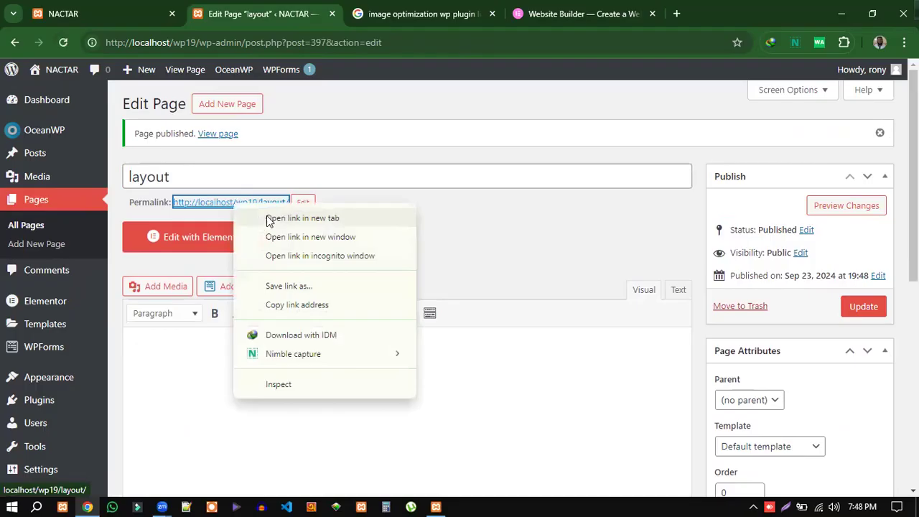
{"action": "left_click", "coordinate": [302, 218]}
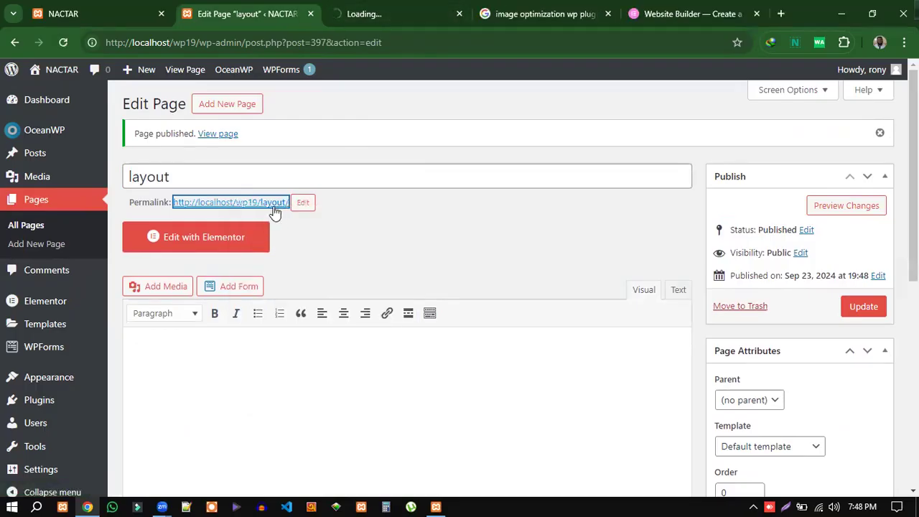
{"action": "left_click", "coordinate": [401, 5]}
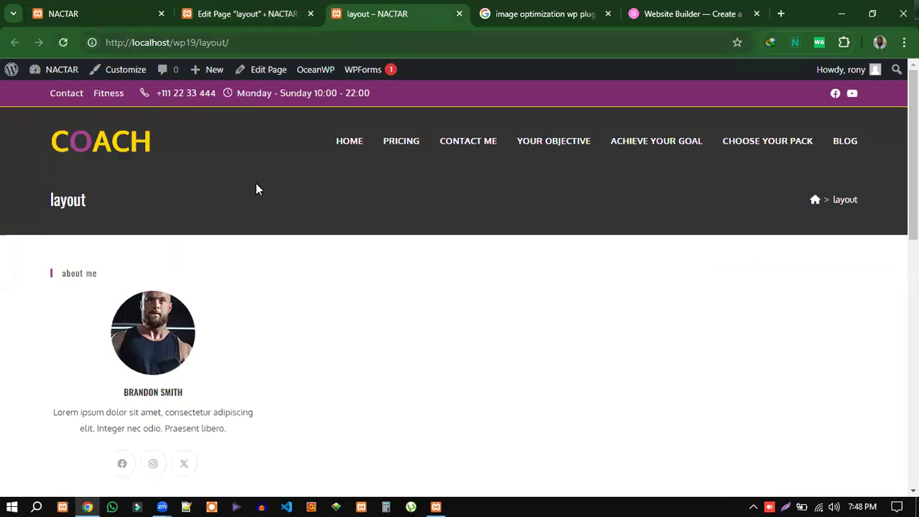
{"action": "scroll", "coordinate": [668, 244], "scroll_direction": "down", "scroll_amount": 10}
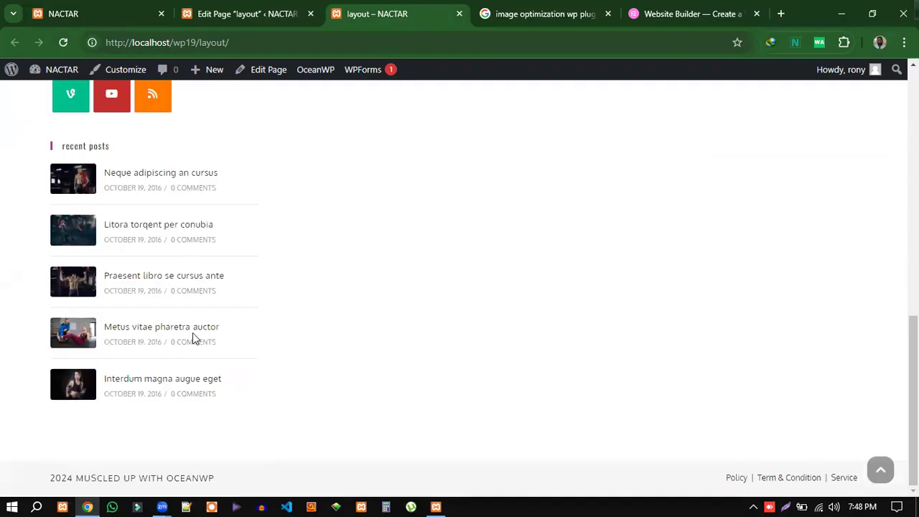
{"action": "scroll", "coordinate": [763, 414], "scroll_direction": "up", "scroll_amount": 10}
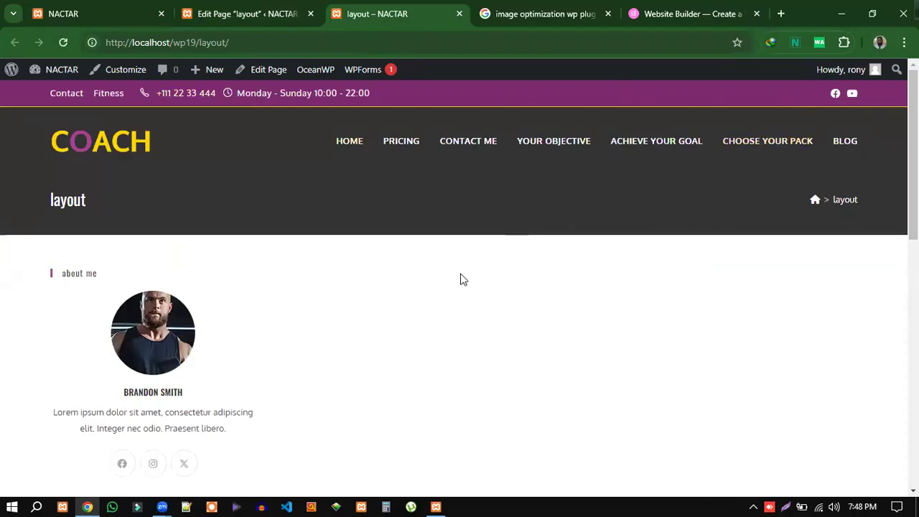
{"action": "scroll", "coordinate": [467, 391], "scroll_direction": "down", "scroll_amount": 2}
{"action": "scroll", "coordinate": [472, 393], "scroll_direction": "down", "scroll_amount": 2}
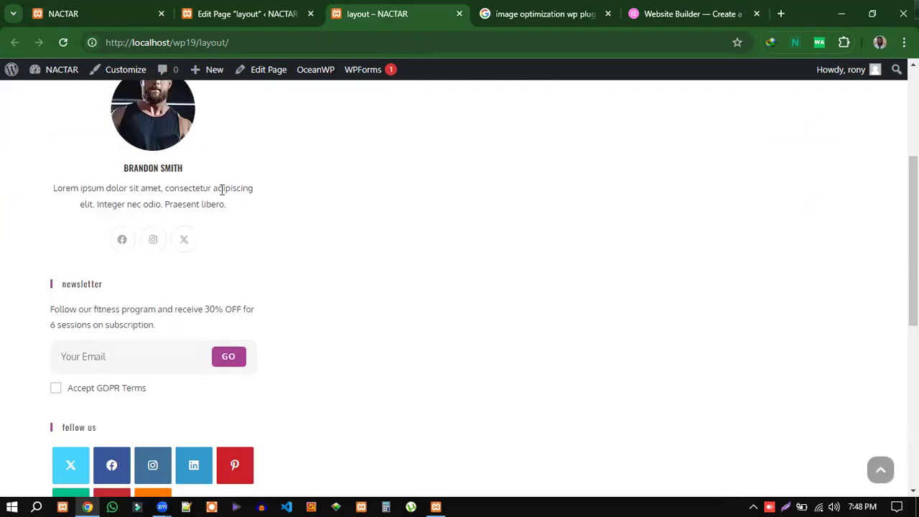
{"action": "scroll", "coordinate": [611, 370], "scroll_direction": "down", "scroll_amount": 1}
{"action": "scroll", "coordinate": [615, 374], "scroll_direction": "down", "scroll_amount": 5}
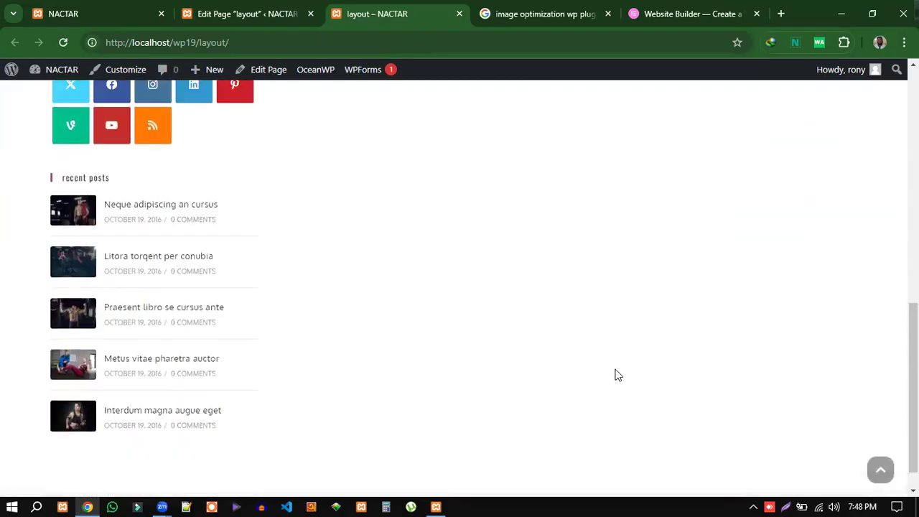
{"action": "scroll", "coordinate": [616, 373], "scroll_direction": "up", "scroll_amount": 7}
- Return to the layout page's editor, highlight the page title and Template label, and review the available template options
{"action": "left_click", "coordinate": [251, 15]}
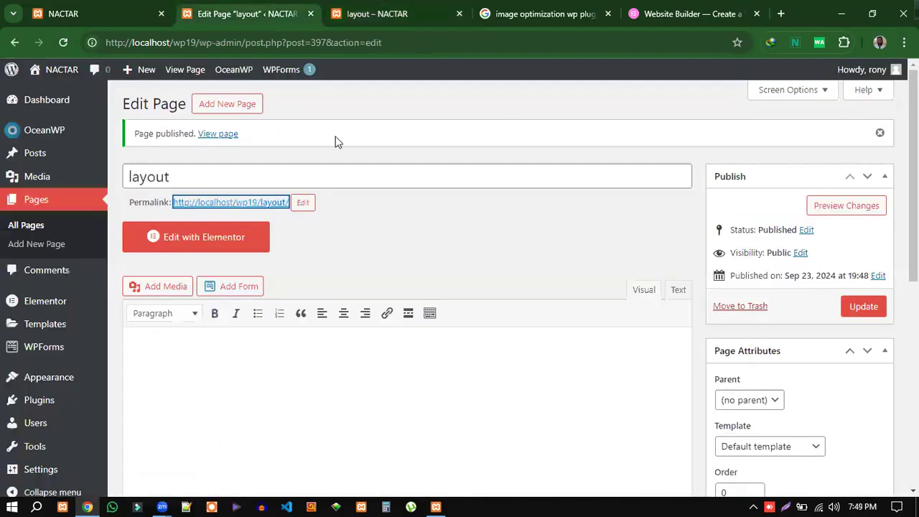
{"action": "double_click", "coordinate": [185, 176]}
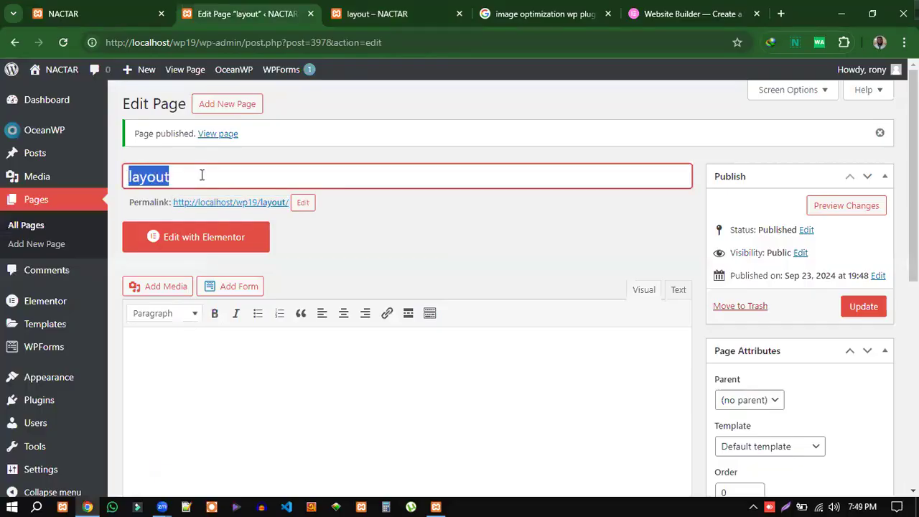
{"action": "left_click_drag", "start_coordinate": [393, 219], "coordinate": [128, 177]}
{"action": "left_click", "coordinate": [451, 259]}
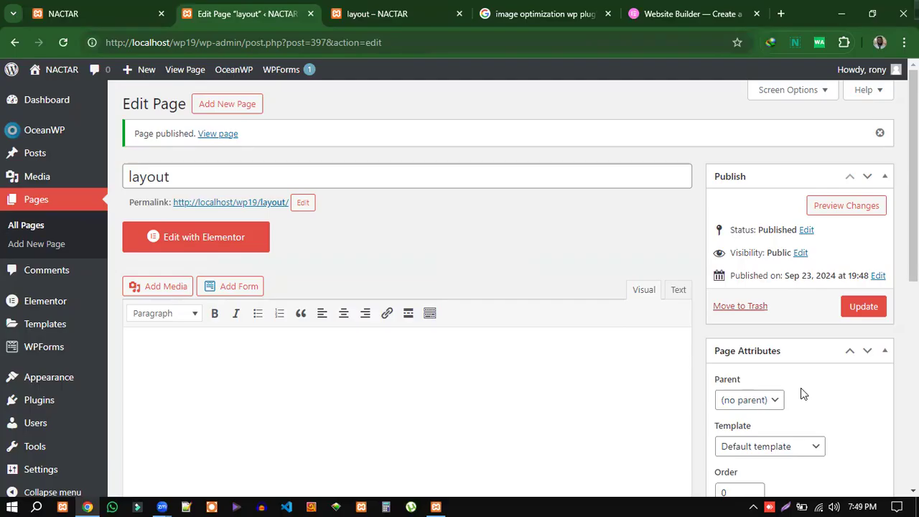
{"action": "left_click_drag", "start_coordinate": [176, 176], "coordinate": [133, 177]}
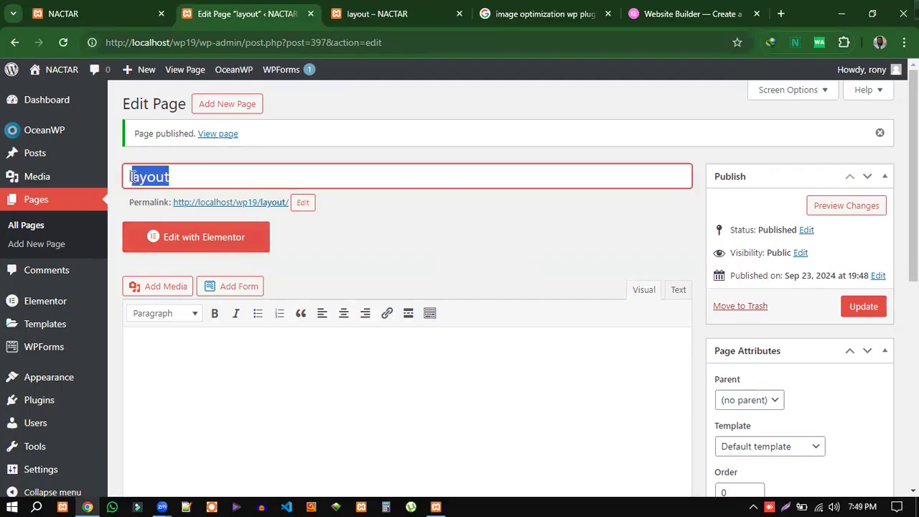
{"action": "scroll", "coordinate": [824, 357], "scroll_direction": "down", "scroll_amount": 1}
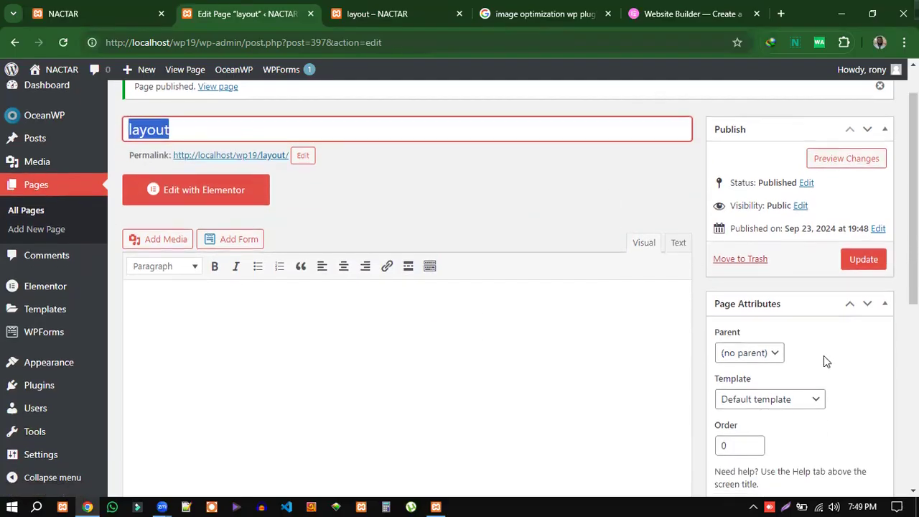
{"action": "scroll", "coordinate": [824, 355], "scroll_direction": "down", "scroll_amount": 1}
{"action": "left_click_drag", "start_coordinate": [715, 336], "coordinate": [753, 338]}
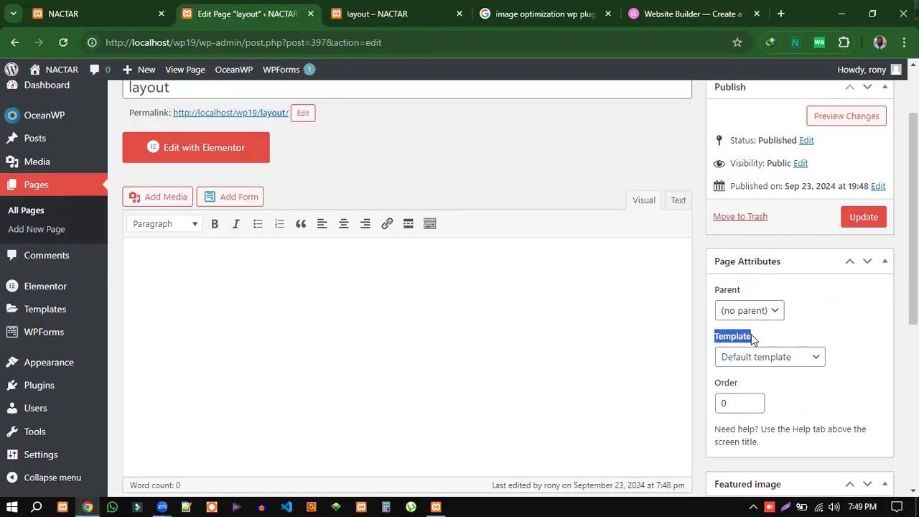
{"action": "left_click", "coordinate": [815, 359]}
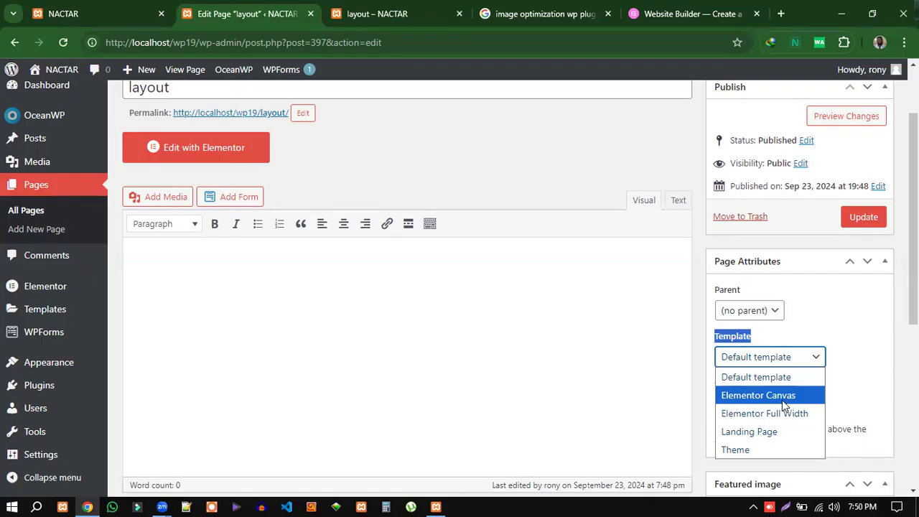
{"action": "left_click", "coordinate": [760, 341]}
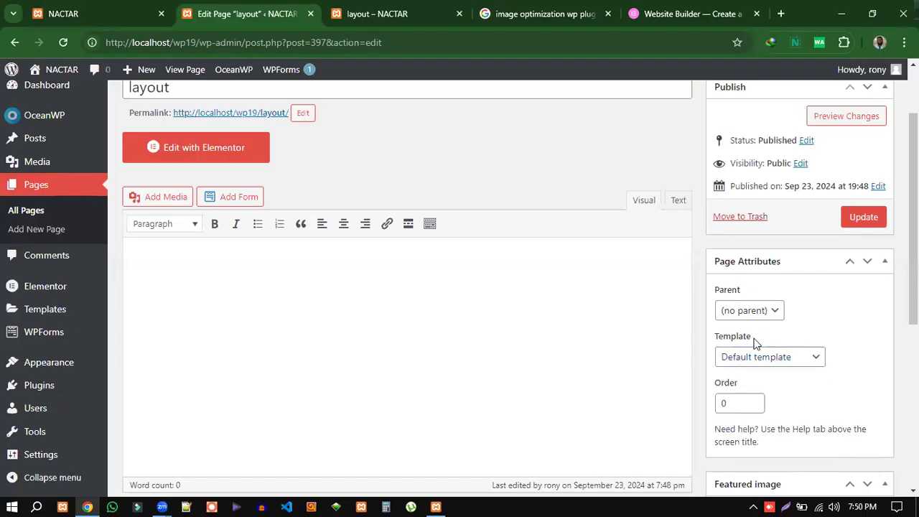
- Set the layout page's template to Elementor Canvas and update the page
{"action": "left_click", "coordinate": [779, 359]}
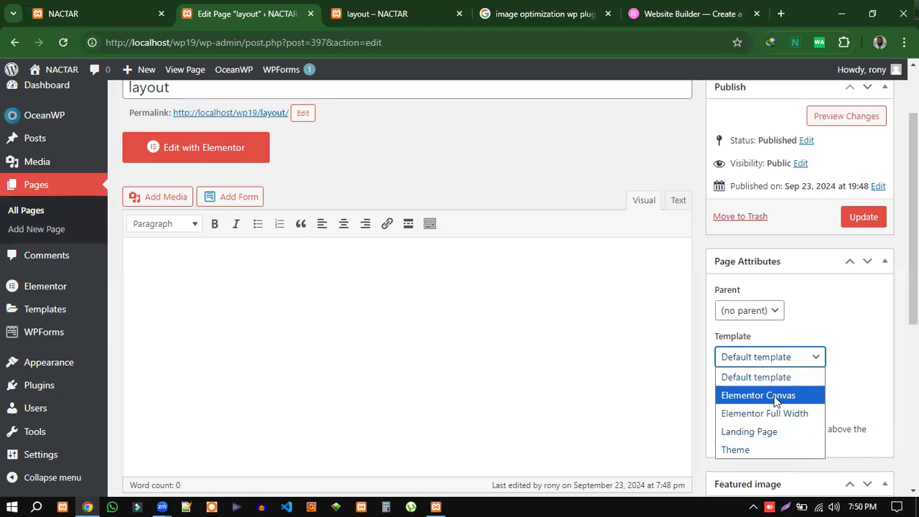
{"action": "left_click", "coordinate": [772, 396]}
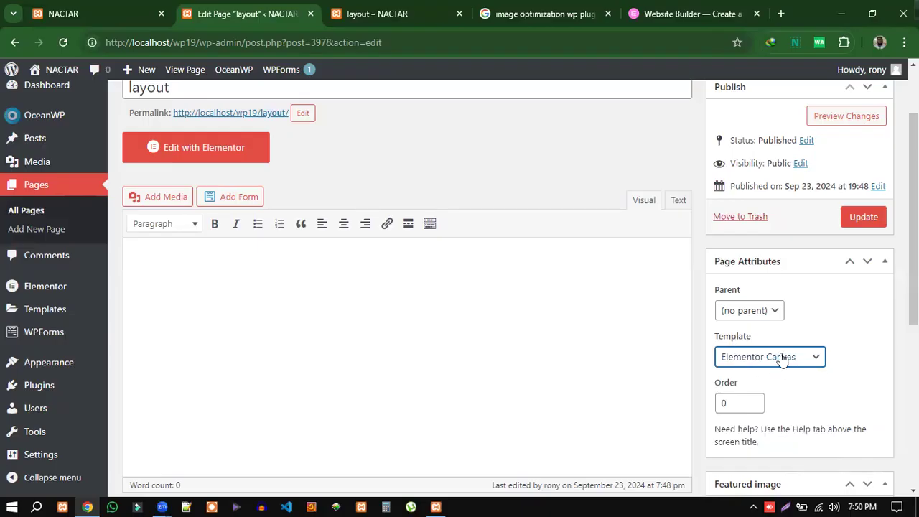
{"action": "left_click", "coordinate": [865, 220]}
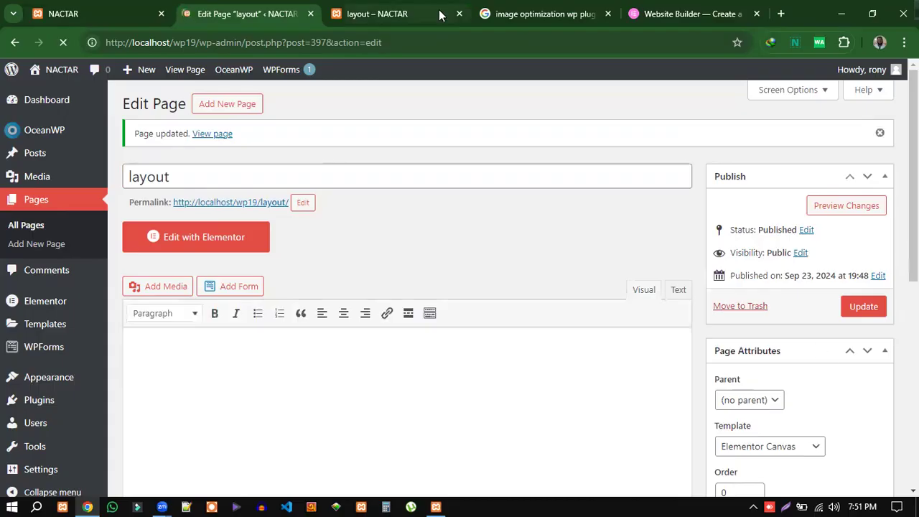
- Review the live layout page's header, sidebar and content area, and reload it to compare the saved template
{"action": "left_click", "coordinate": [369, 14]}
{"action": "left_click_drag", "start_coordinate": [232, 43], "coordinate": [107, 45]}
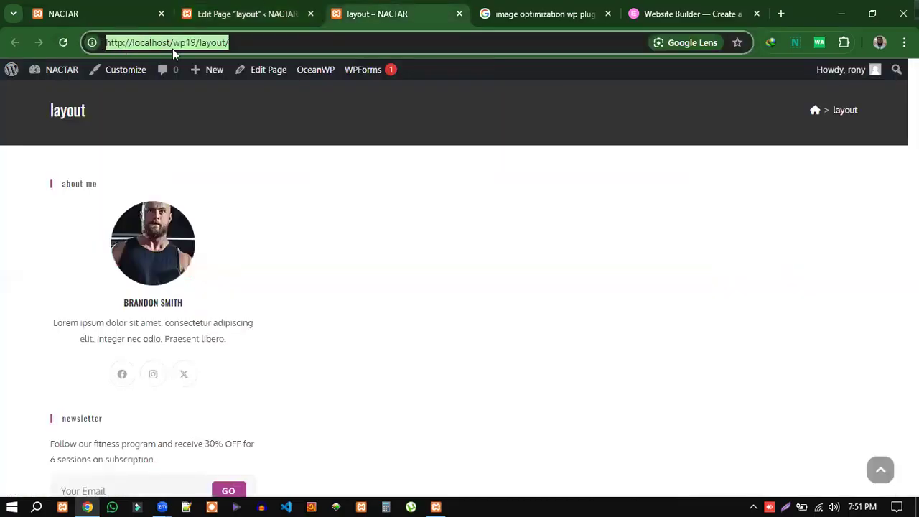
{"action": "scroll", "coordinate": [334, 350], "scroll_direction": "up", "scroll_amount": 1}
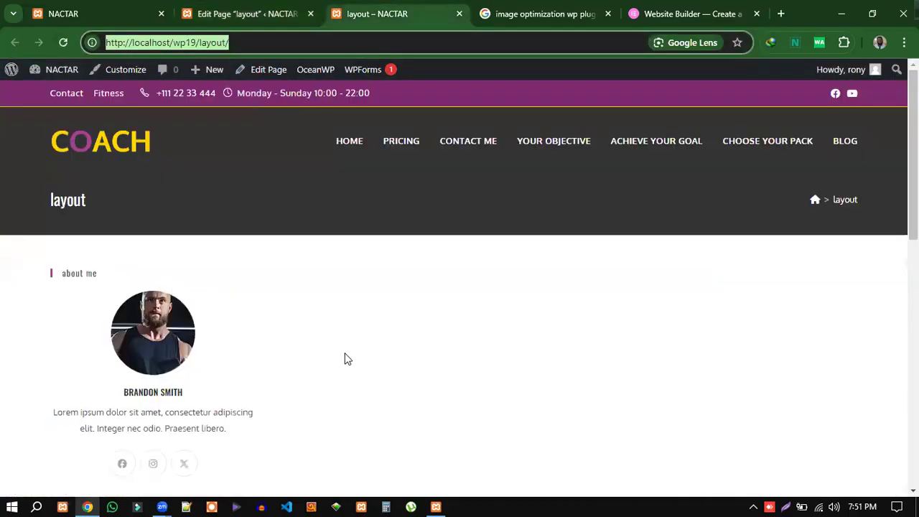
{"action": "left_click", "coordinate": [512, 368]}
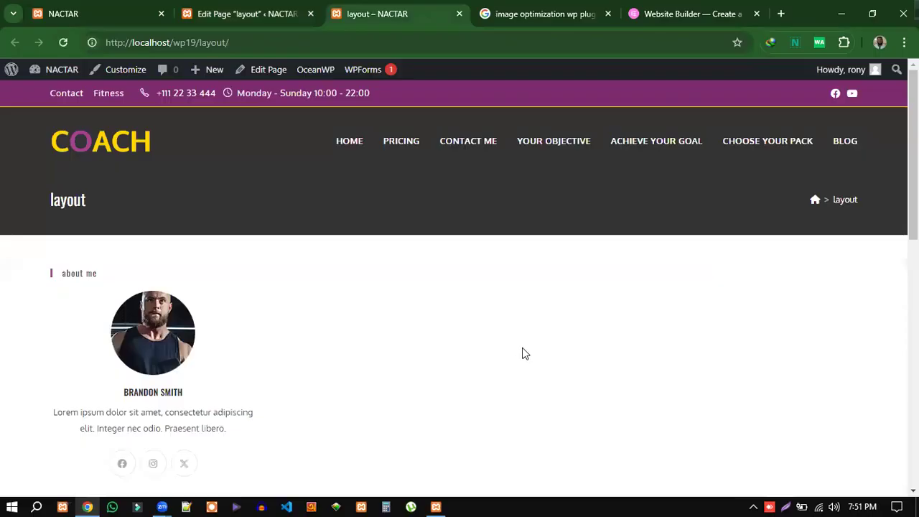
{"action": "scroll", "coordinate": [522, 352], "scroll_direction": "down", "scroll_amount": 5}
{"action": "scroll", "coordinate": [422, 351], "scroll_direction": "down", "scroll_amount": 1}
{"action": "scroll", "coordinate": [433, 324], "scroll_direction": "up", "scroll_amount": 6}
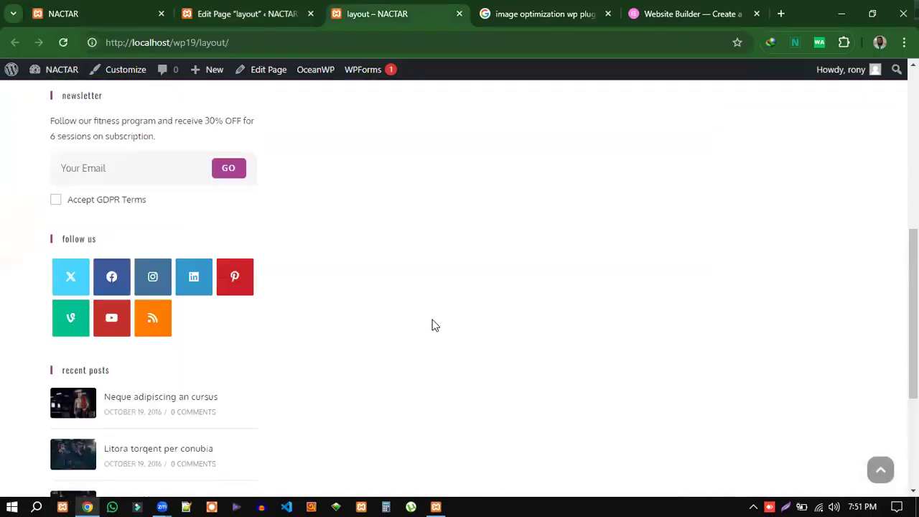
{"action": "left_click", "coordinate": [254, 37]}
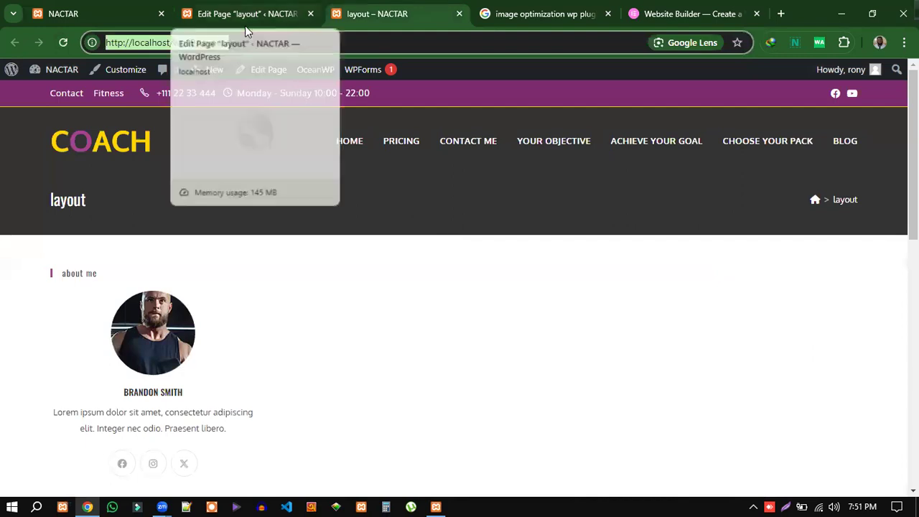
{"action": "key", "text": "Return"}
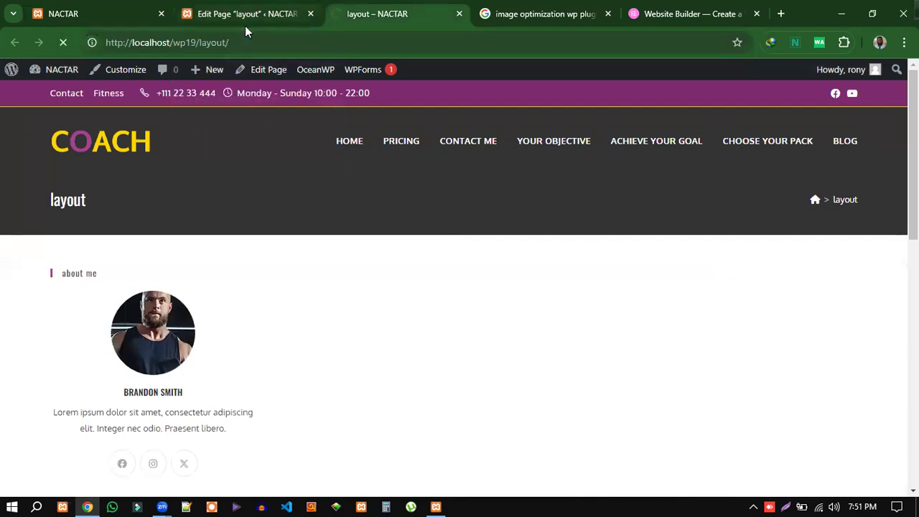
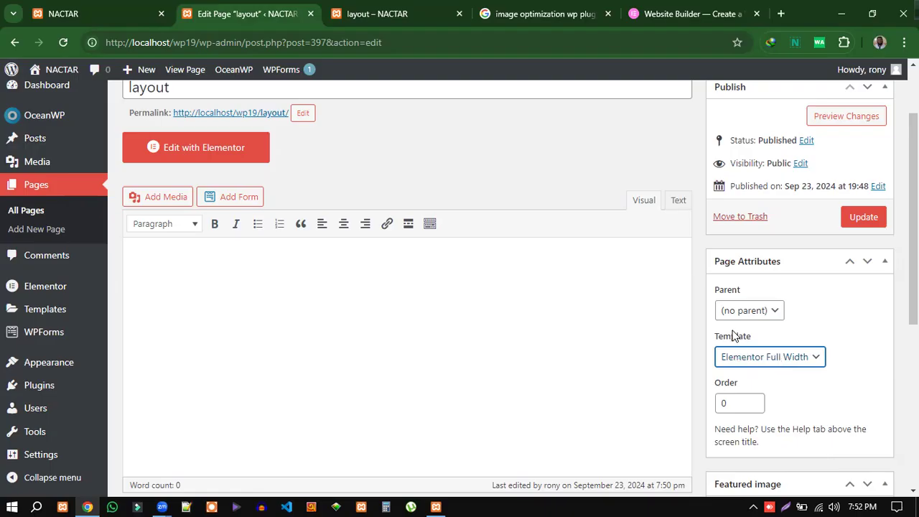
- Update the layout page with the Elementor Full Width template, reload the live page and inspect its footer strip
{"action": "left_click", "coordinate": [862, 219]}
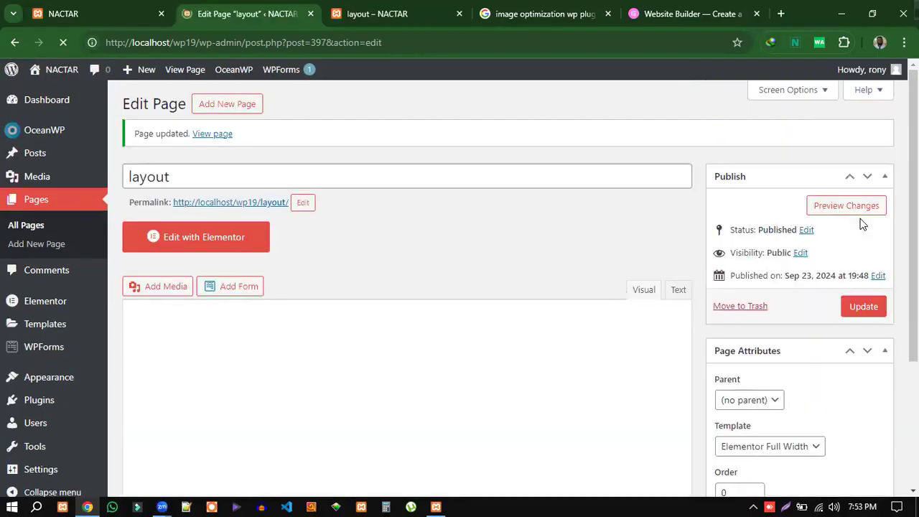
{"action": "left_click", "coordinate": [345, 21]}
{"action": "left_click", "coordinate": [385, 42]}
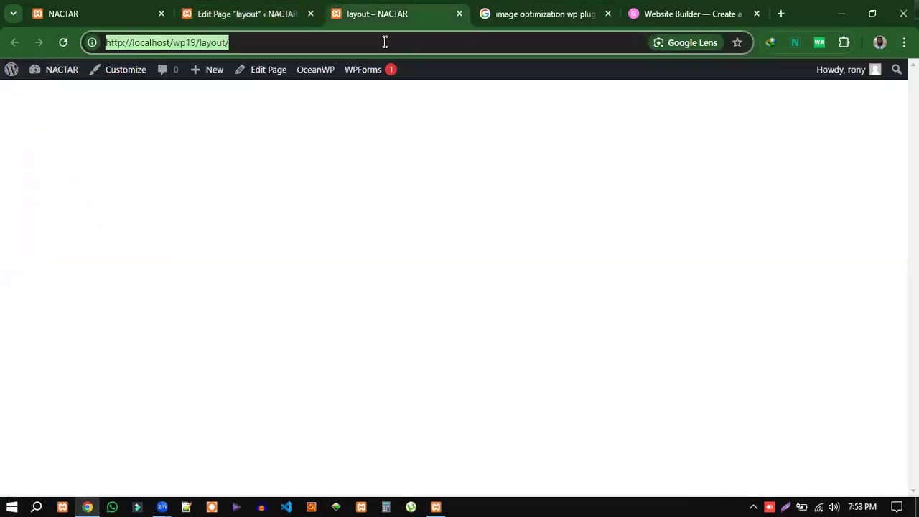
{"action": "key", "text": "Return"}
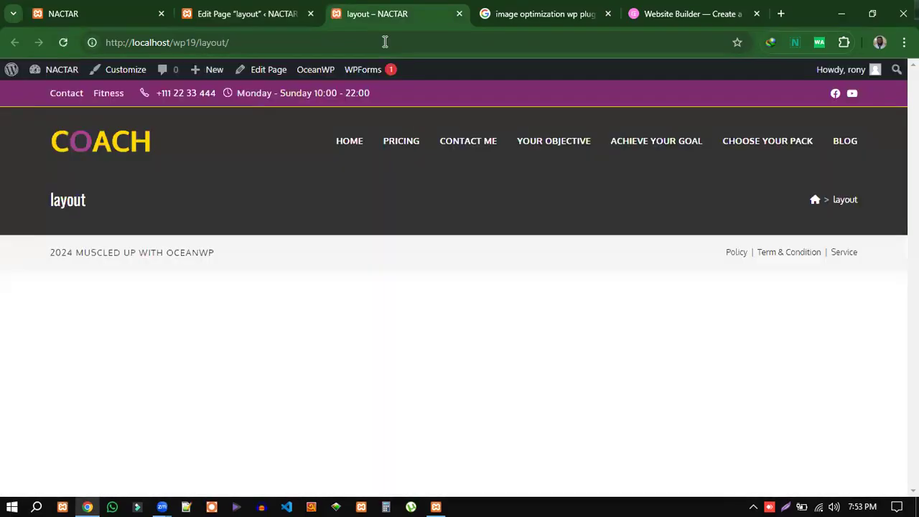
{"action": "left_click_drag", "start_coordinate": [46, 251], "coordinate": [464, 267]}
{"action": "left_click", "coordinate": [464, 267]}
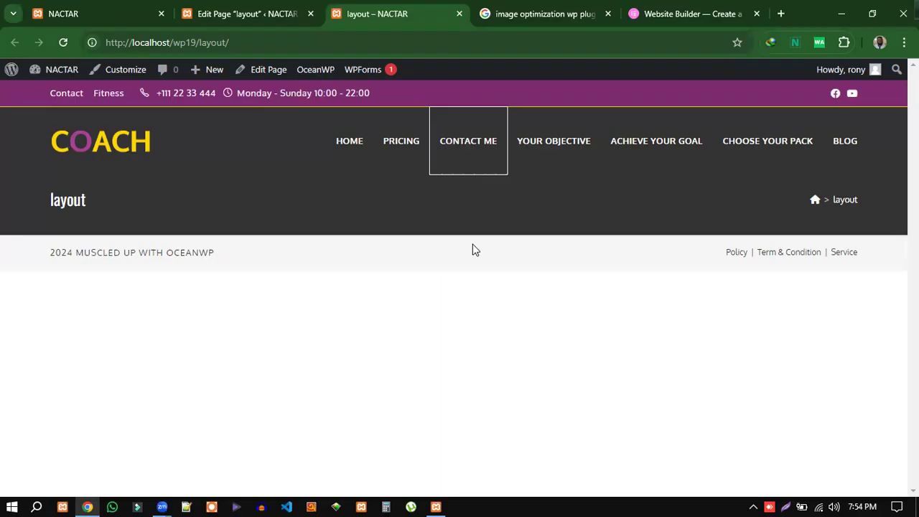
- Return to the layout page's editor and review its page attributes, OceanWP Settings and title
{"action": "left_click", "coordinate": [256, 15]}
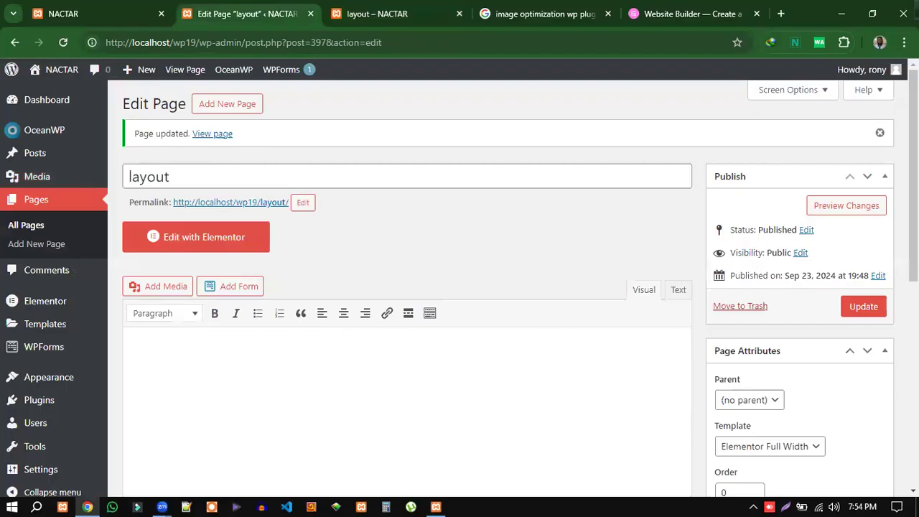
{"action": "scroll", "coordinate": [765, 442], "scroll_direction": "down", "scroll_amount": 1}
{"action": "scroll", "coordinate": [765, 439], "scroll_direction": "down", "scroll_amount": 1}
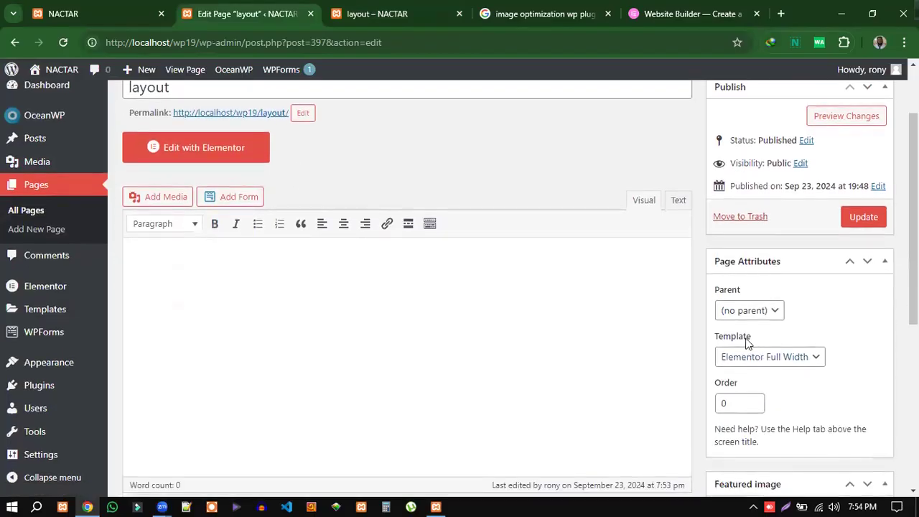
{"action": "scroll", "coordinate": [887, 322], "scroll_direction": "down", "scroll_amount": 4}
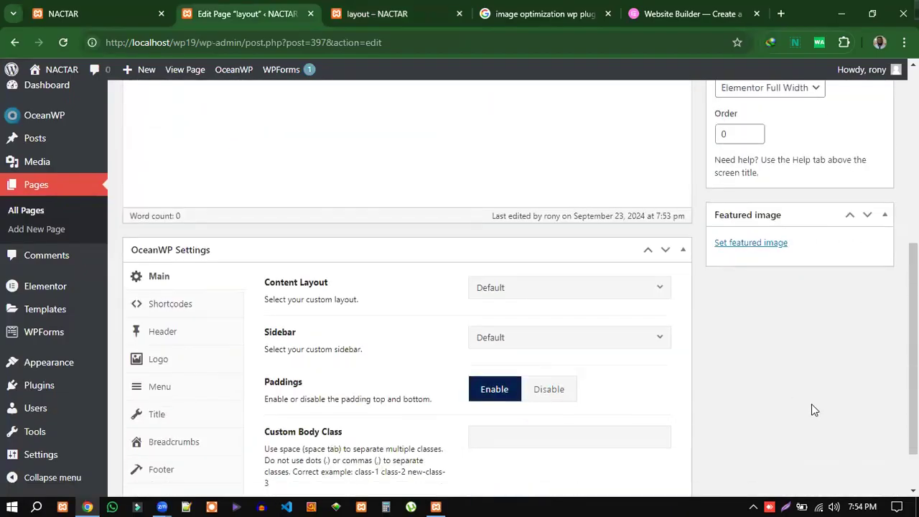
{"action": "scroll", "coordinate": [811, 412], "scroll_direction": "down", "scroll_amount": 1}
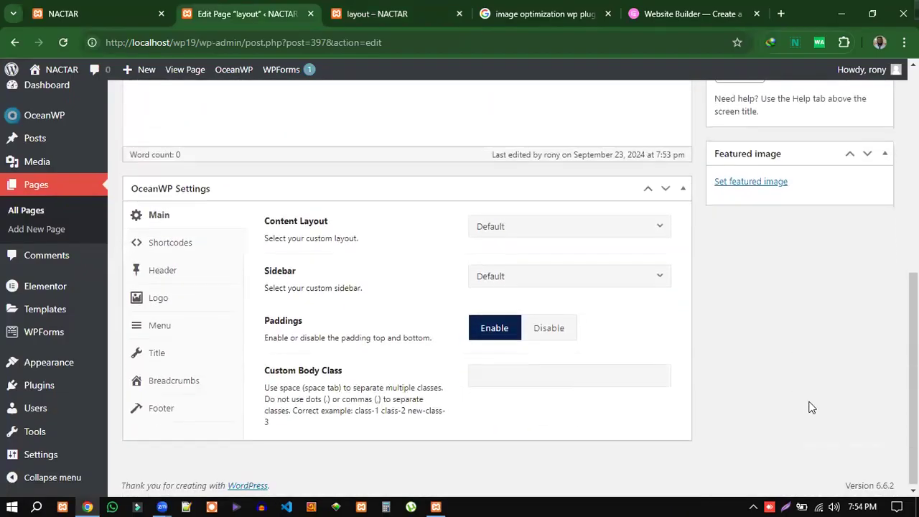
{"action": "scroll", "coordinate": [812, 407], "scroll_direction": "up", "scroll_amount": 6}
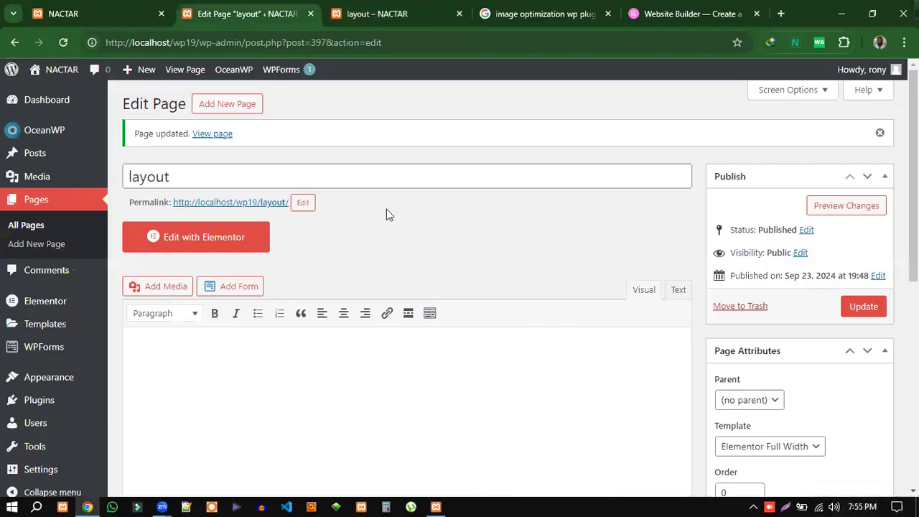
{"action": "double_click", "coordinate": [171, 176]}
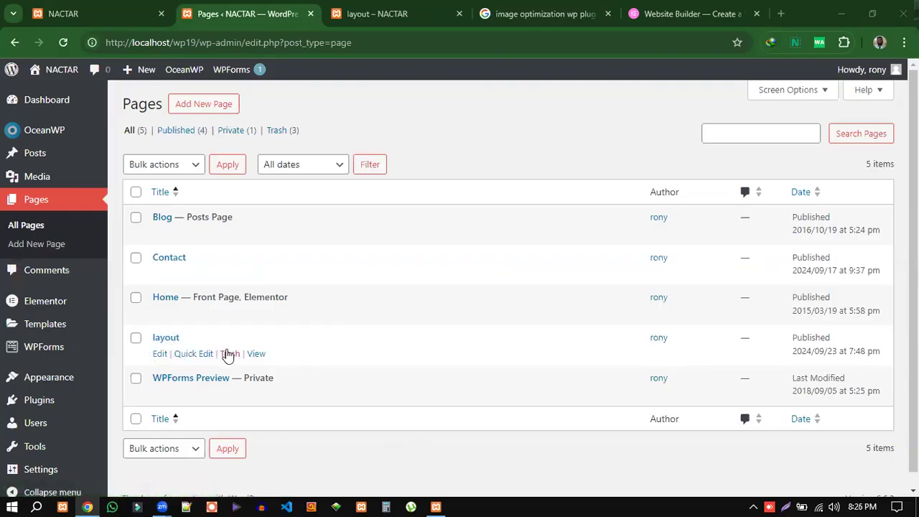
- Open the layout page in the Elementor editor and dismiss the notifications popup
{"action": "left_click", "coordinate": [159, 356]}
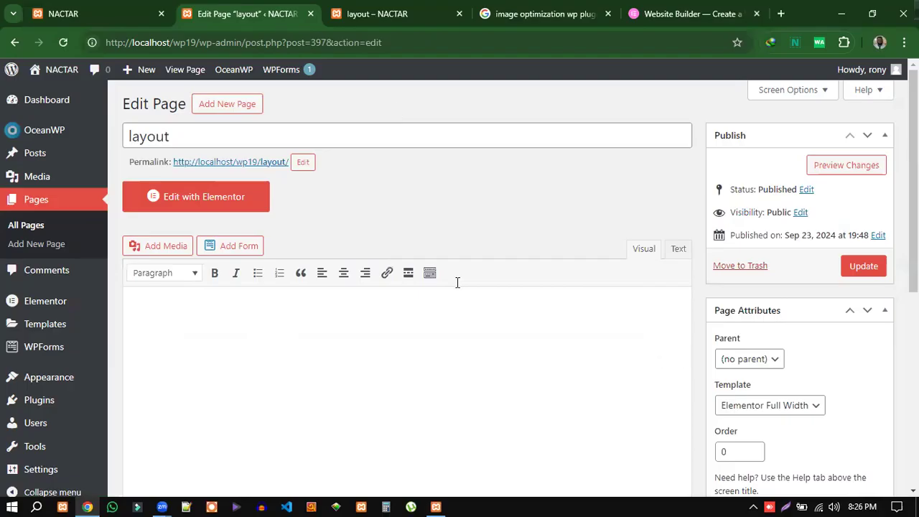
{"action": "right_click", "coordinate": [198, 205]}
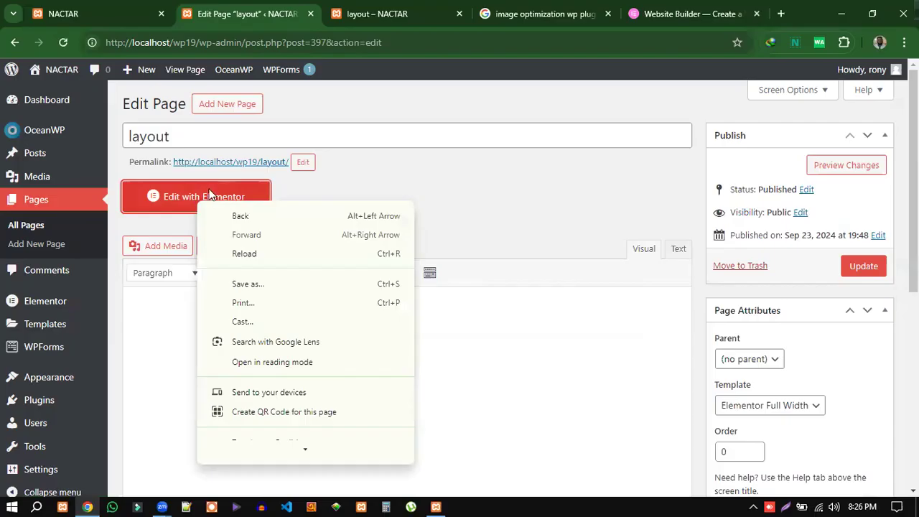
{"action": "left_click", "coordinate": [295, 196]}
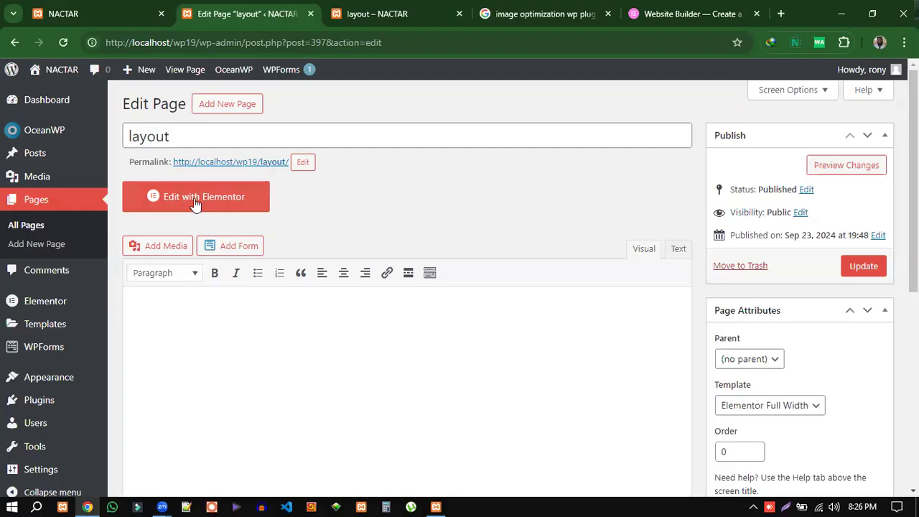
{"action": "left_click", "coordinate": [173, 203]}
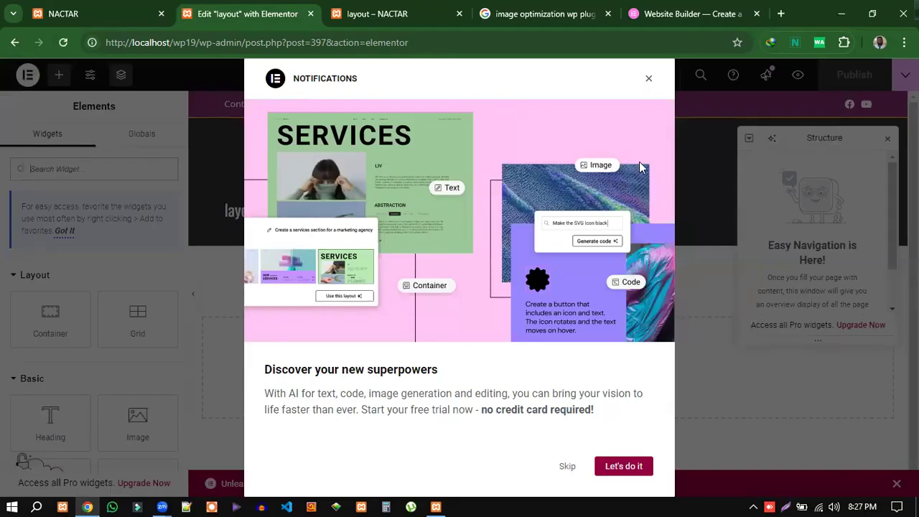
{"action": "left_click", "coordinate": [649, 81]}
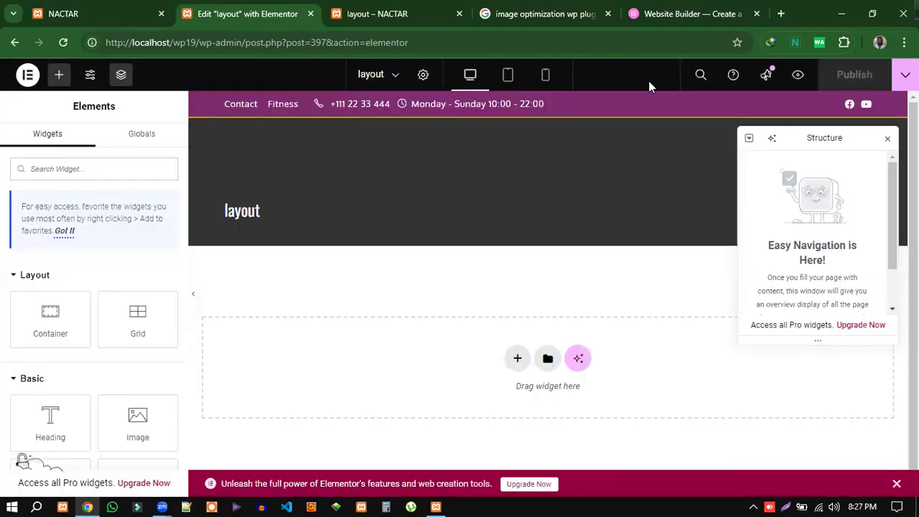
- Close the Structure window and the Elementor upgrade banner to clear the page canvas
{"action": "left_click", "coordinate": [889, 140]}
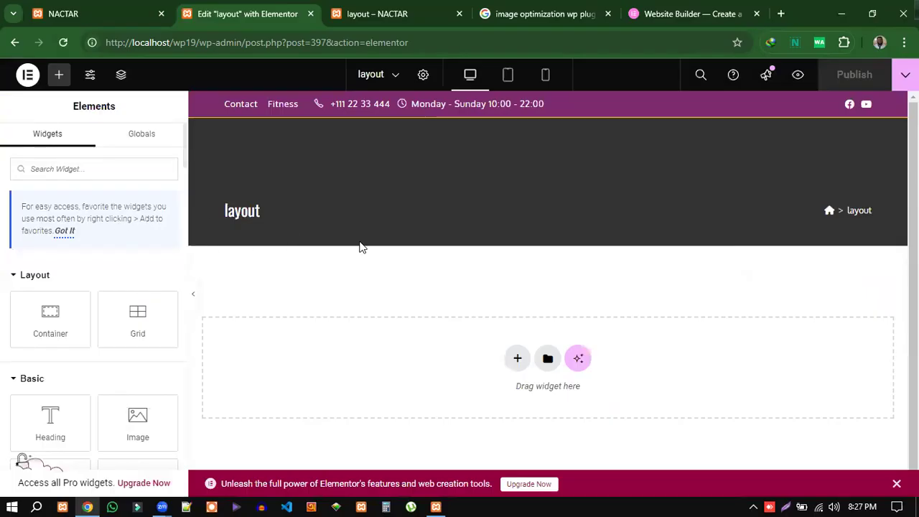
{"action": "scroll", "coordinate": [773, 317], "scroll_direction": "down", "scroll_amount": 1}
{"action": "scroll", "coordinate": [773, 317], "scroll_direction": "up", "scroll_amount": 1}
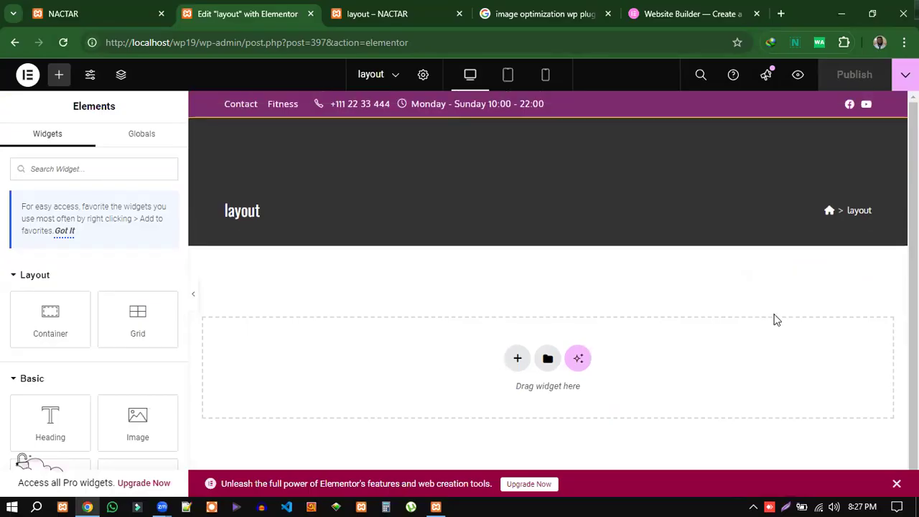
{"action": "scroll", "coordinate": [772, 345], "scroll_direction": "down", "scroll_amount": 1}
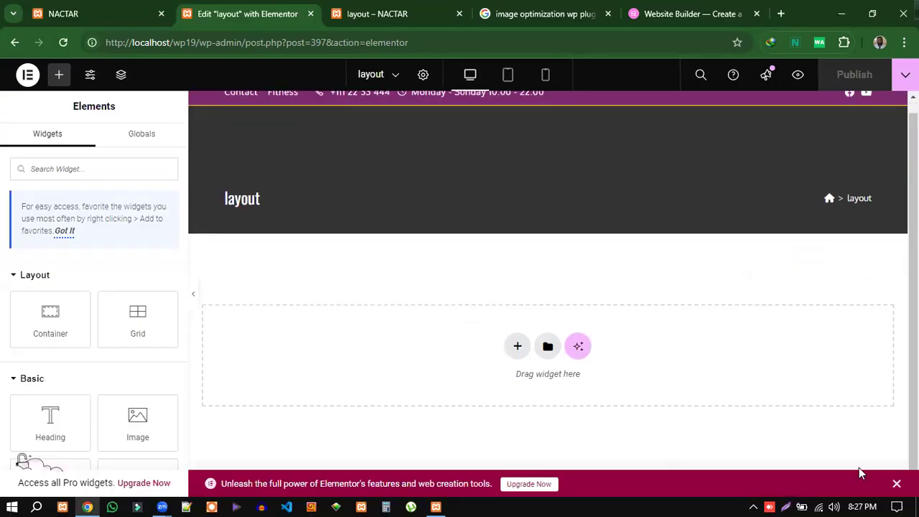
{"action": "left_click", "coordinate": [896, 484]}
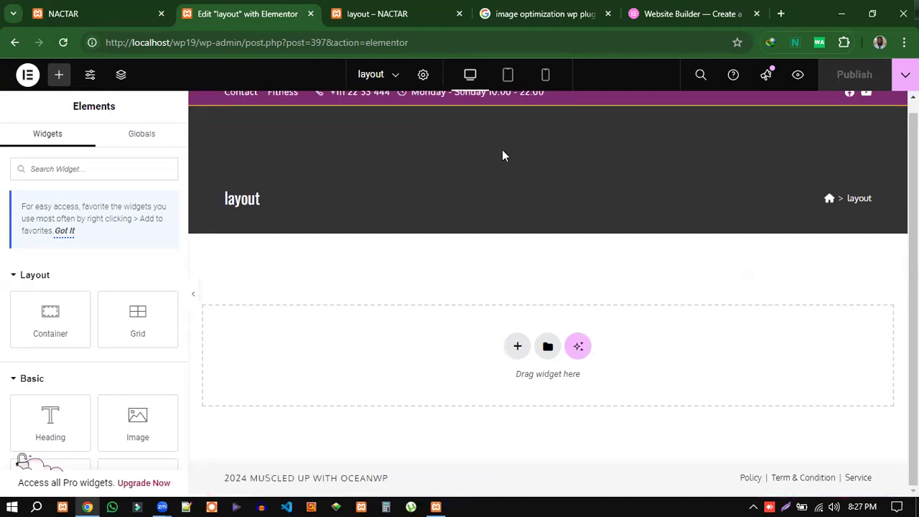
- Narrow the Elements panel slightly and dismiss its tip about favoriting widgets
{"action": "scroll", "coordinate": [676, 234], "scroll_direction": "up", "scroll_amount": 1}
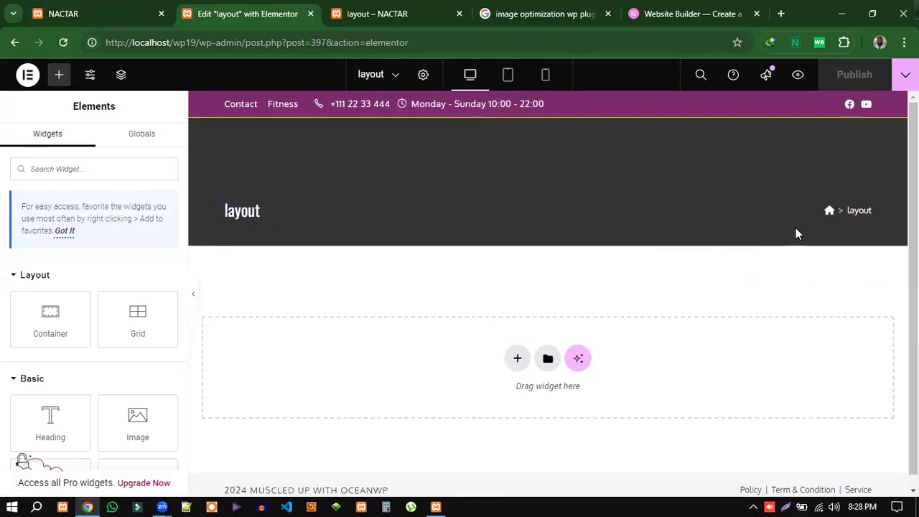
{"action": "scroll", "coordinate": [825, 342], "scroll_direction": "down", "scroll_amount": 1}
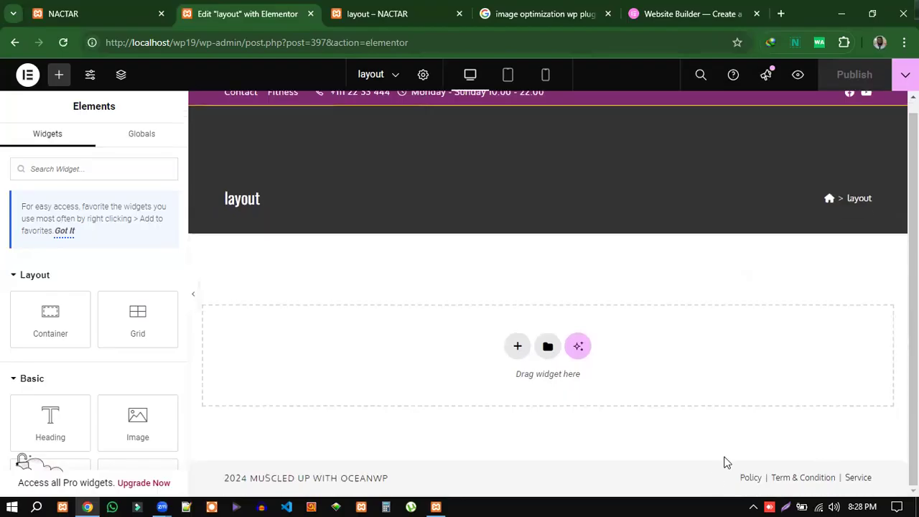
{"action": "scroll", "coordinate": [782, 347], "scroll_direction": "up", "scroll_amount": 1}
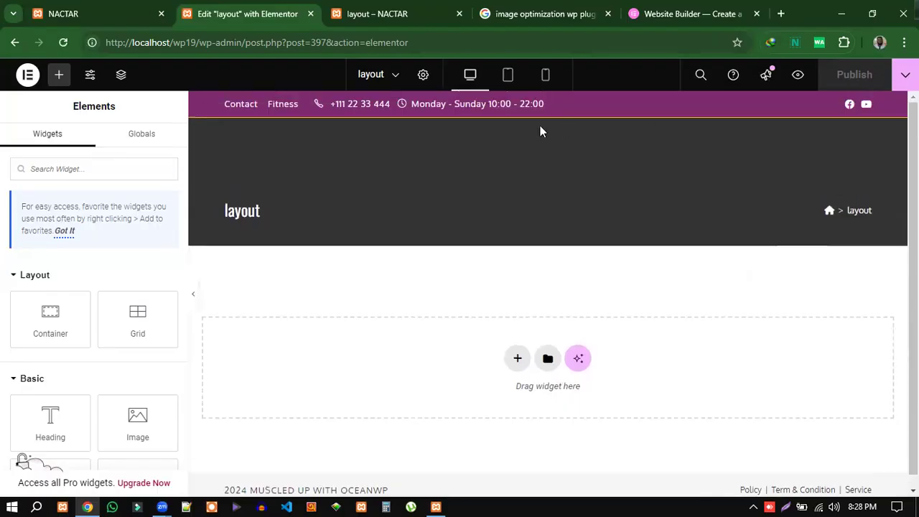
{"action": "left_click", "coordinate": [247, 107]}
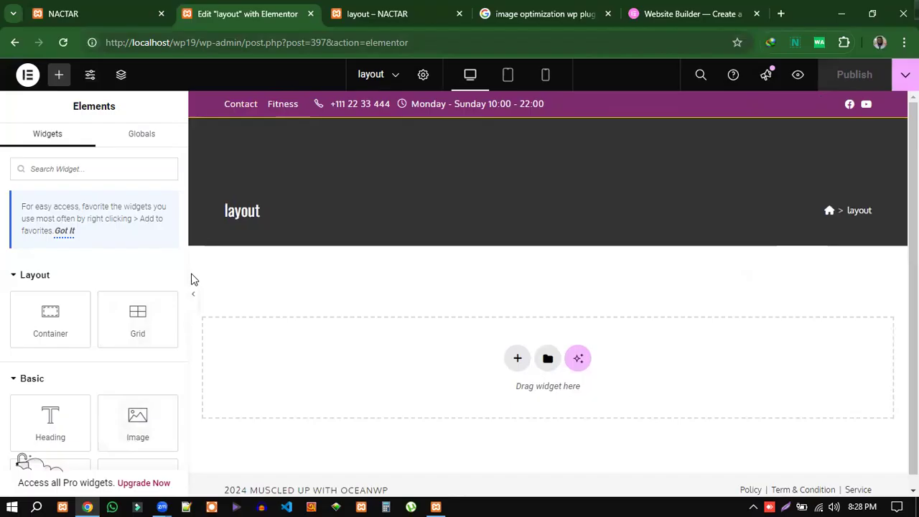
{"action": "mouse_move", "coordinate": [189, 273]}
{"action": "left_mouse_down"}
{"action": "mouse_move", "coordinate": [154, 273]}
{"action": "mouse_move", "coordinate": [174, 272]}
{"action": "left_mouse_up"}
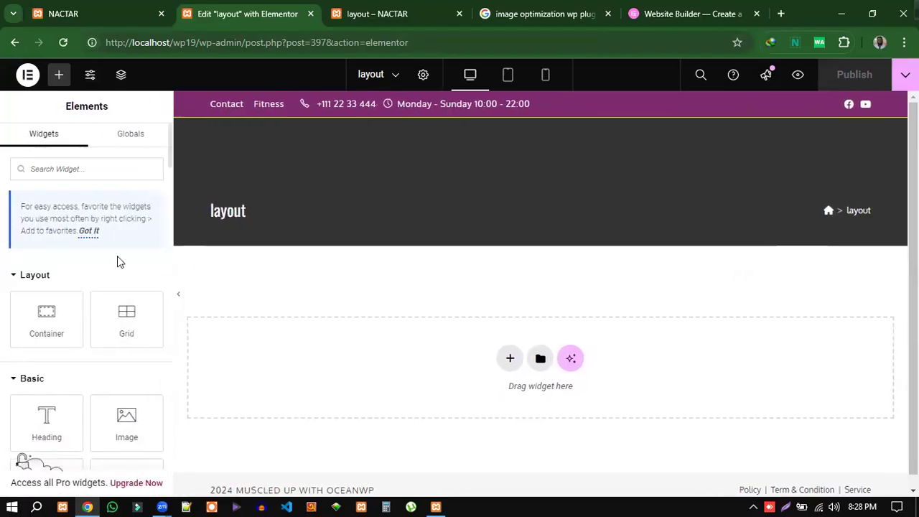
{"action": "left_click", "coordinate": [90, 237]}
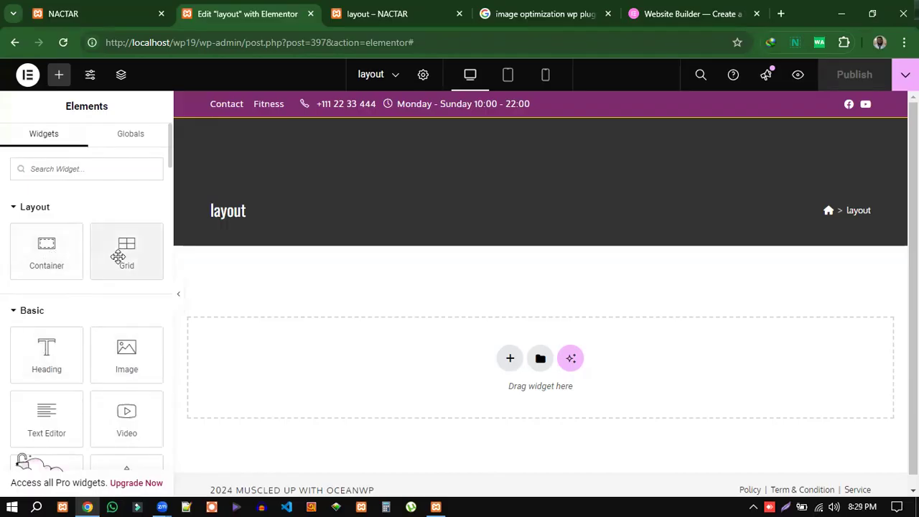
- Collapse the Pro, General, Basic, Layout and Link In Bio widget categories in the Elements panel
{"action": "scroll", "coordinate": [90, 304], "scroll_direction": "down", "scroll_amount": 2}
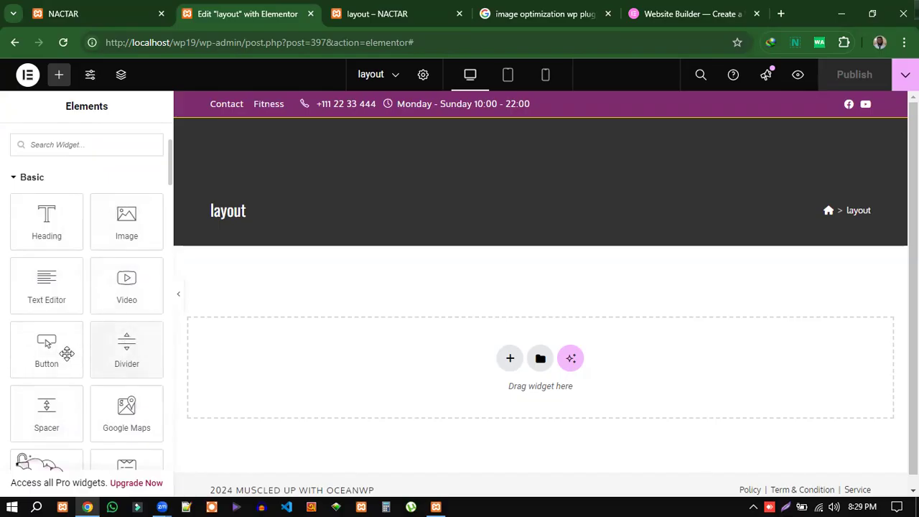
{"action": "scroll", "coordinate": [108, 348], "scroll_direction": "down", "scroll_amount": 5}
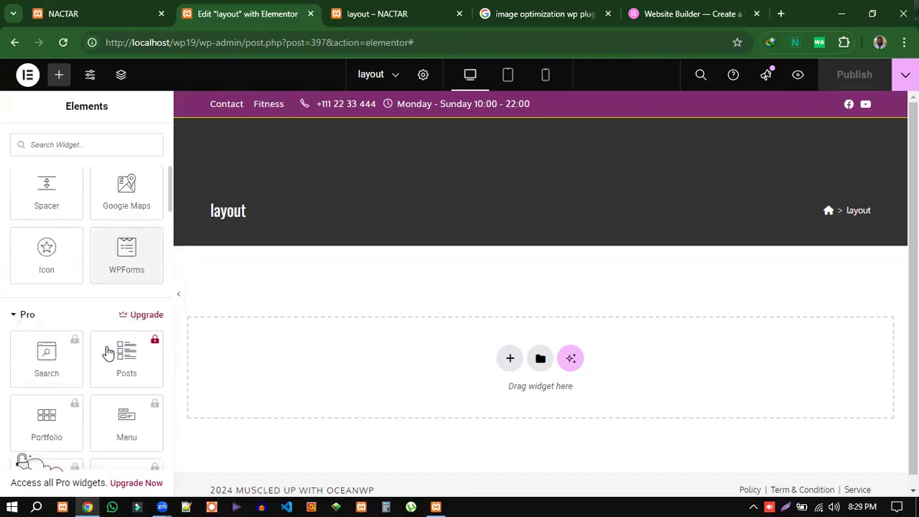
{"action": "left_click", "coordinate": [17, 271]}
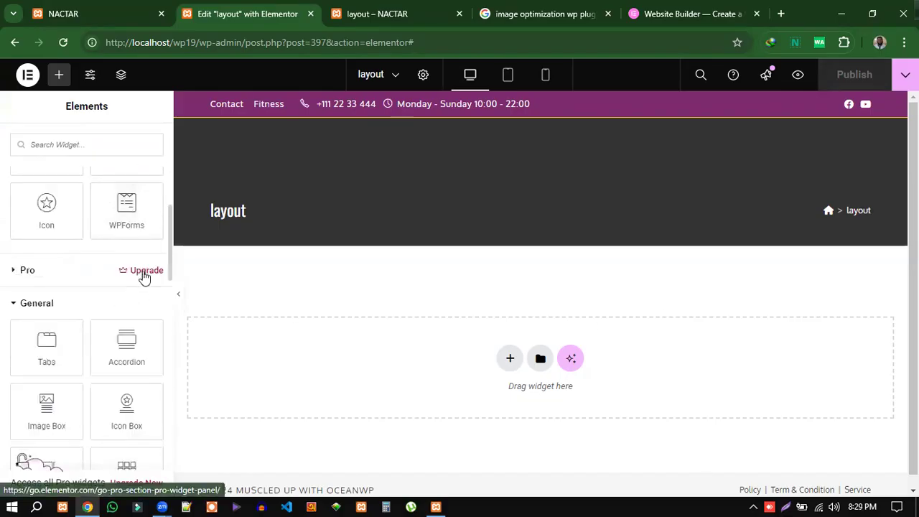
{"action": "scroll", "coordinate": [16, 318], "scroll_direction": "up", "scroll_amount": 1}
{"action": "left_click", "coordinate": [18, 349]}
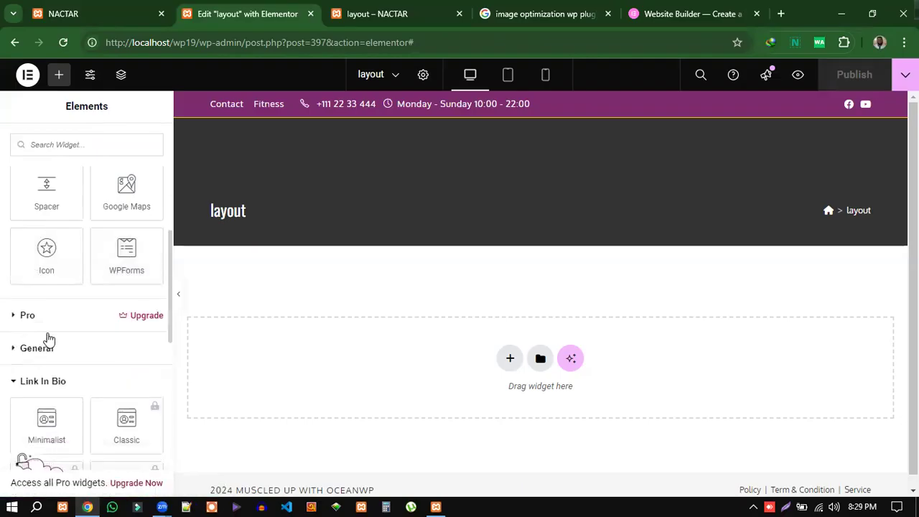
{"action": "scroll", "coordinate": [31, 206], "scroll_direction": "up", "scroll_amount": 3}
{"action": "scroll", "coordinate": [29, 209], "scroll_direction": "up", "scroll_amount": 2}
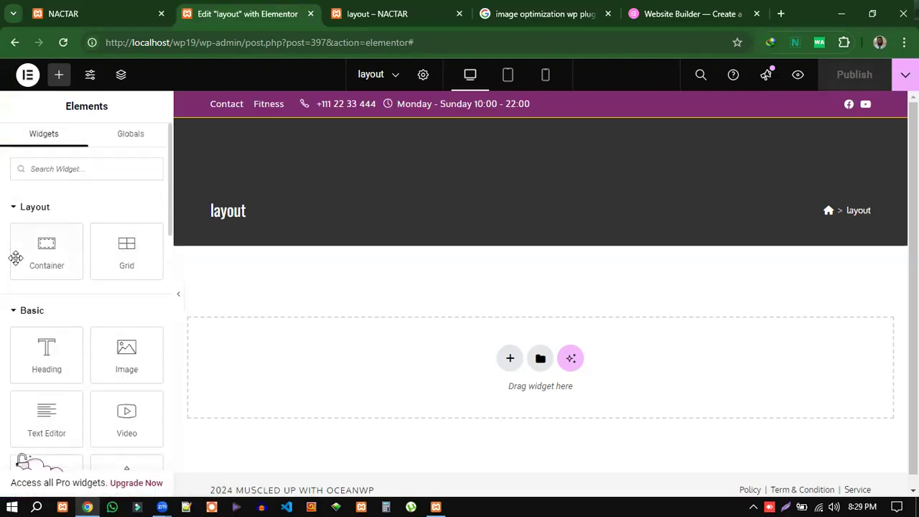
{"action": "left_click", "coordinate": [13, 311]}
{"action": "left_click", "coordinate": [14, 209]}
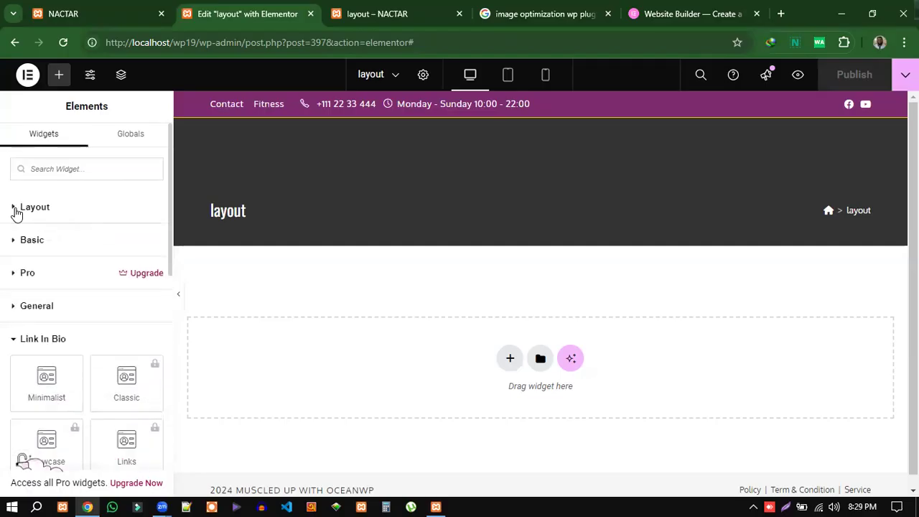
{"action": "left_click", "coordinate": [17, 340]}
- Expand the Link In Bio category to examine its free and locked widgets, and collapse it again
{"action": "scroll", "coordinate": [107, 349], "scroll_direction": "down", "scroll_amount": 3}
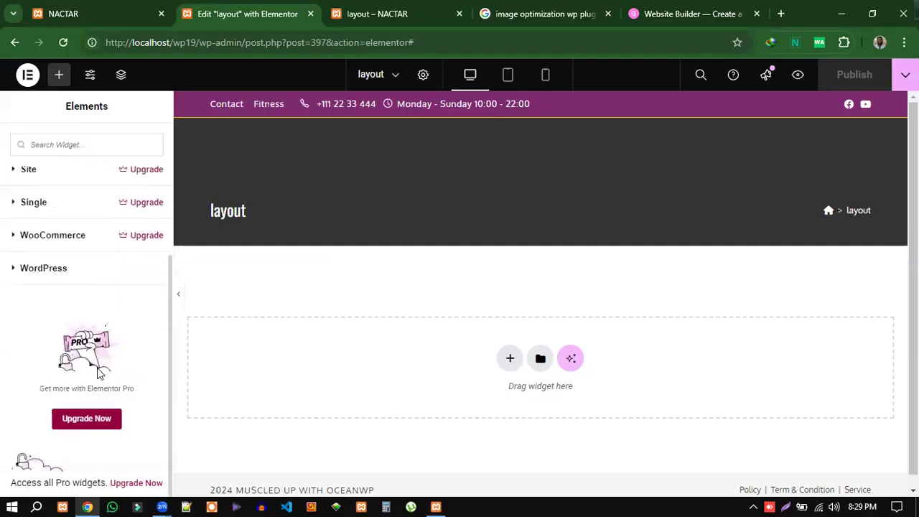
{"action": "scroll", "coordinate": [115, 352], "scroll_direction": "up", "scroll_amount": 3}
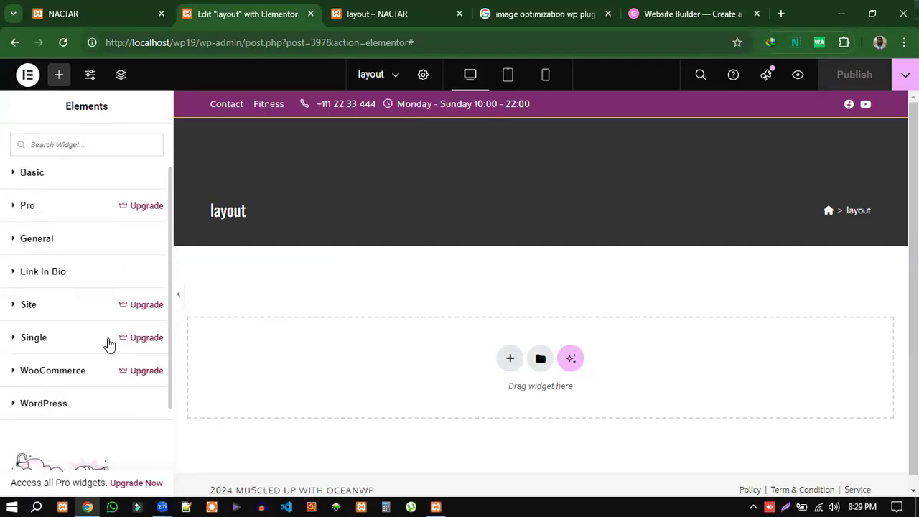
{"action": "left_click", "coordinate": [16, 275]}
{"action": "scroll", "coordinate": [111, 345], "scroll_direction": "down", "scroll_amount": 3}
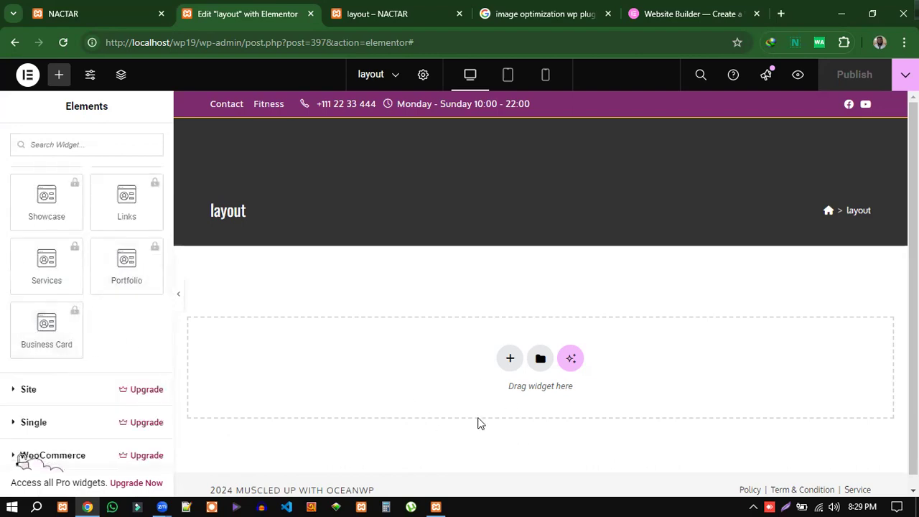
{"action": "scroll", "coordinate": [101, 337], "scroll_direction": "up", "scroll_amount": 3}
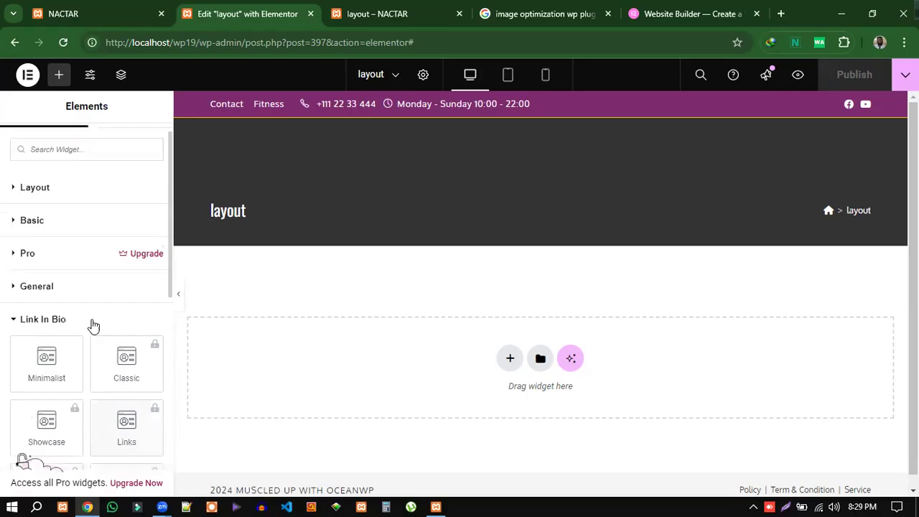
{"action": "left_click", "coordinate": [16, 321]}
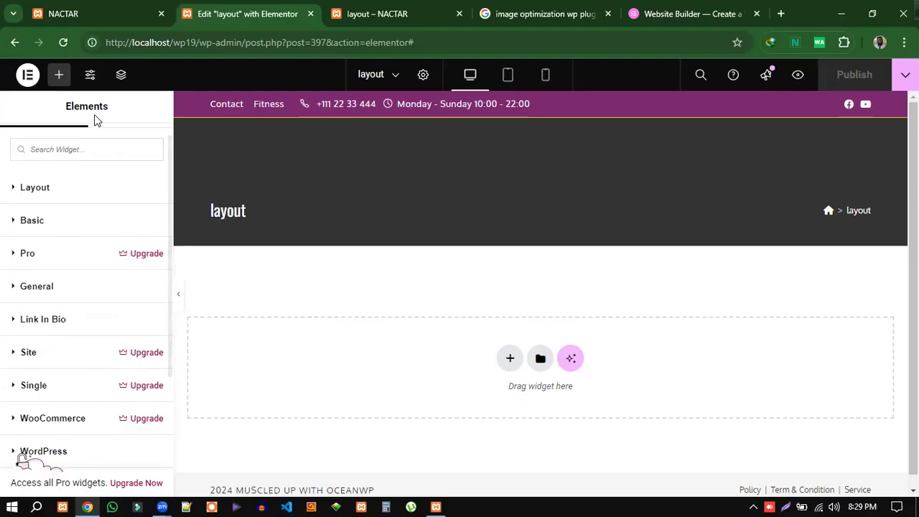
- Examine the widgets in the Layout, Basic and Pro categories one at a time, collapsing each, and review the remaining category list
{"action": "left_click", "coordinate": [14, 189]}
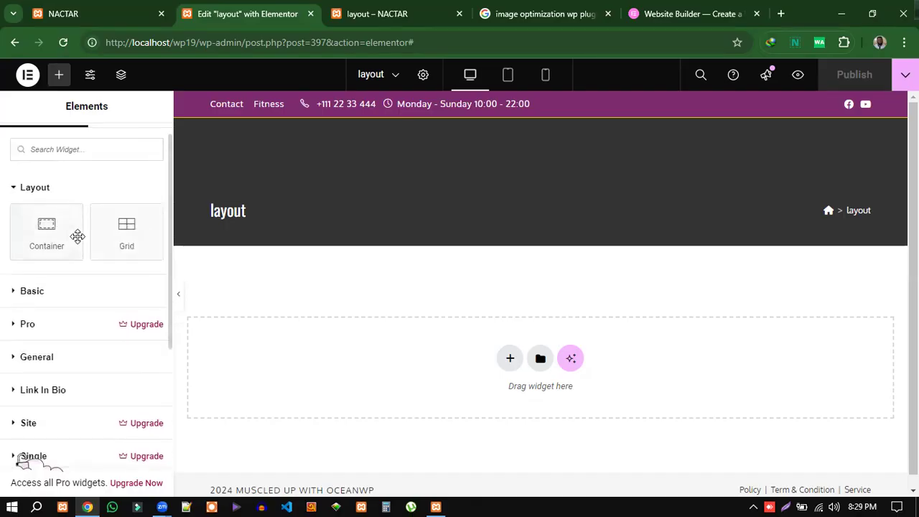
{"action": "left_click", "coordinate": [14, 189]}
{"action": "left_click", "coordinate": [14, 223]}
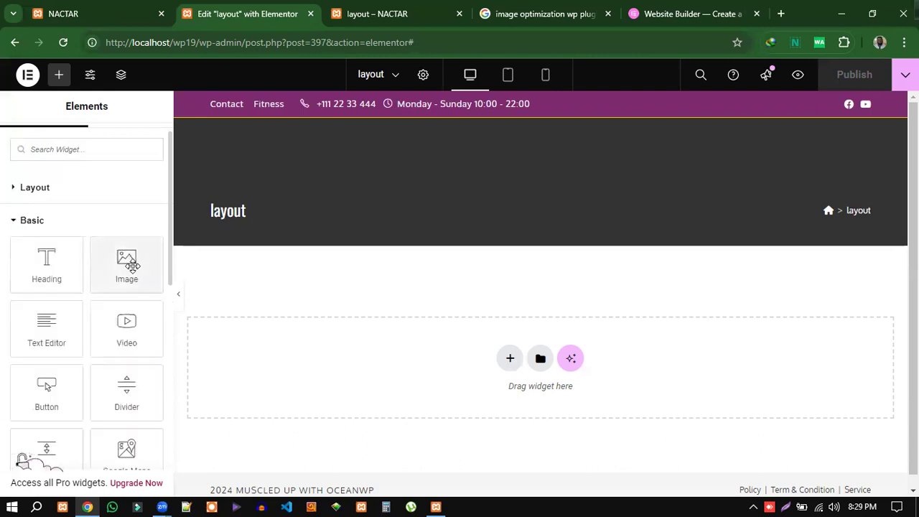
{"action": "left_click", "coordinate": [14, 227]}
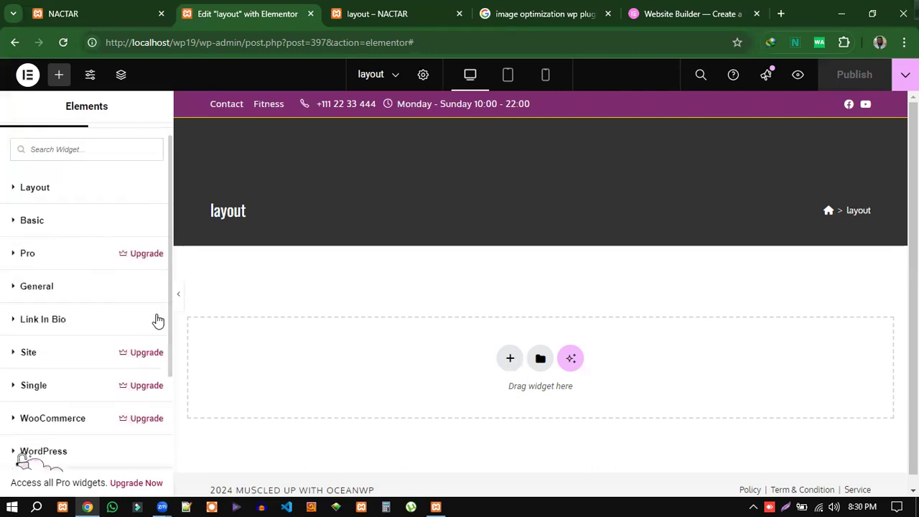
{"action": "scroll", "coordinate": [141, 395], "scroll_direction": "down", "scroll_amount": 1}
{"action": "scroll", "coordinate": [142, 387], "scroll_direction": "up", "scroll_amount": 1}
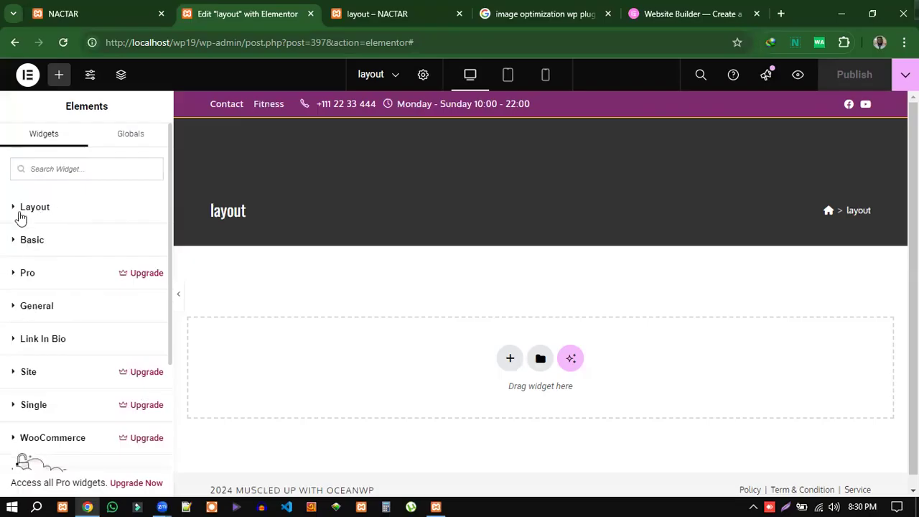
{"action": "scroll", "coordinate": [123, 273], "scroll_direction": "down", "scroll_amount": 2}
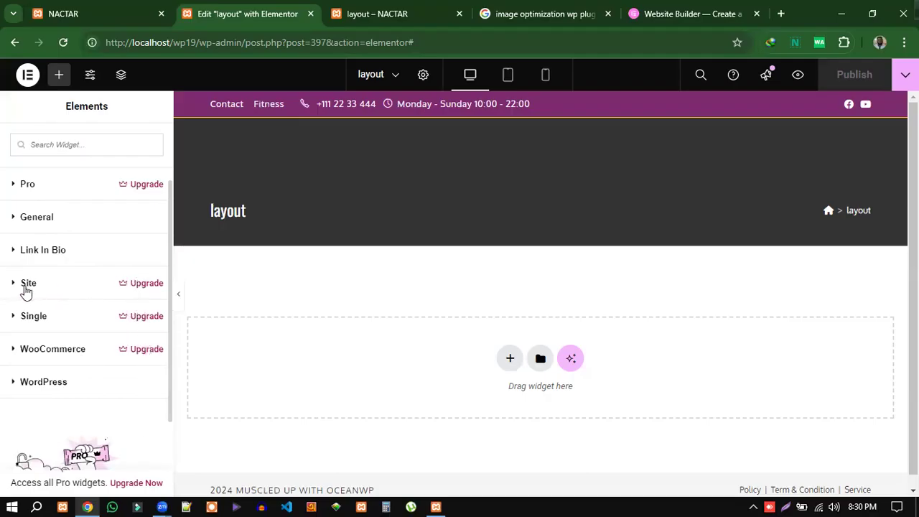
{"action": "left_click", "coordinate": [16, 186]}
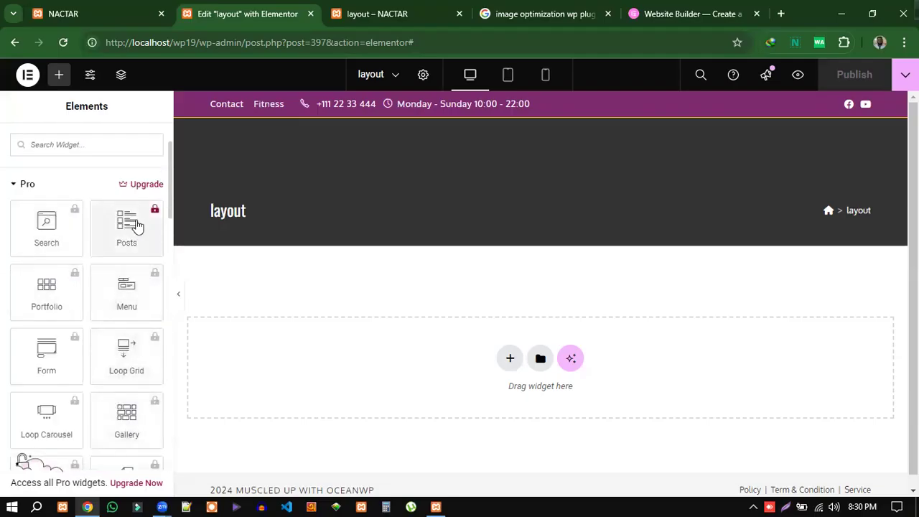
{"action": "left_click", "coordinate": [16, 185]}
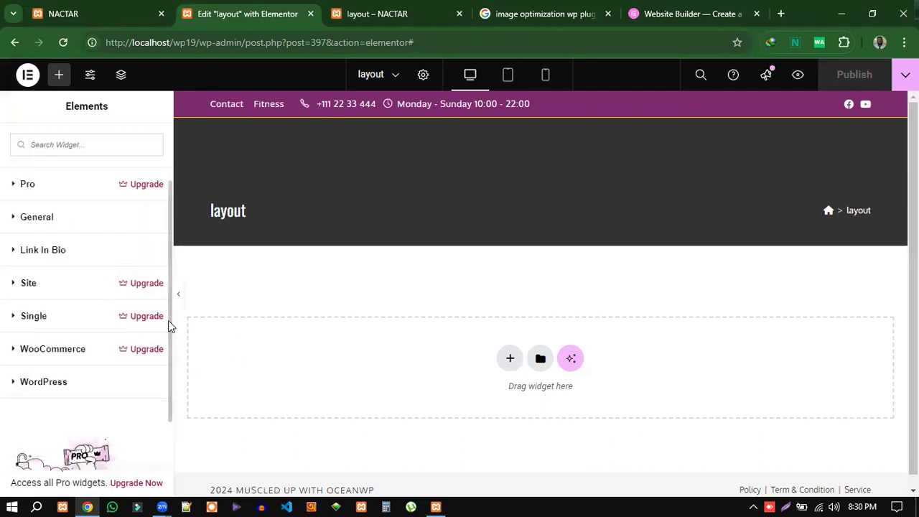
{"action": "scroll", "coordinate": [169, 353], "scroll_direction": "down", "scroll_amount": 2}
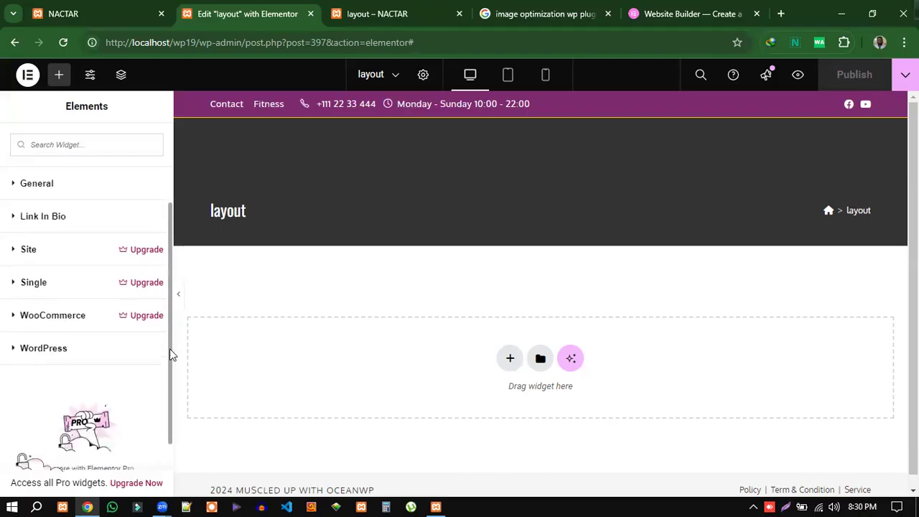
{"action": "left_click_drag", "start_coordinate": [165, 422], "coordinate": [173, 258]}
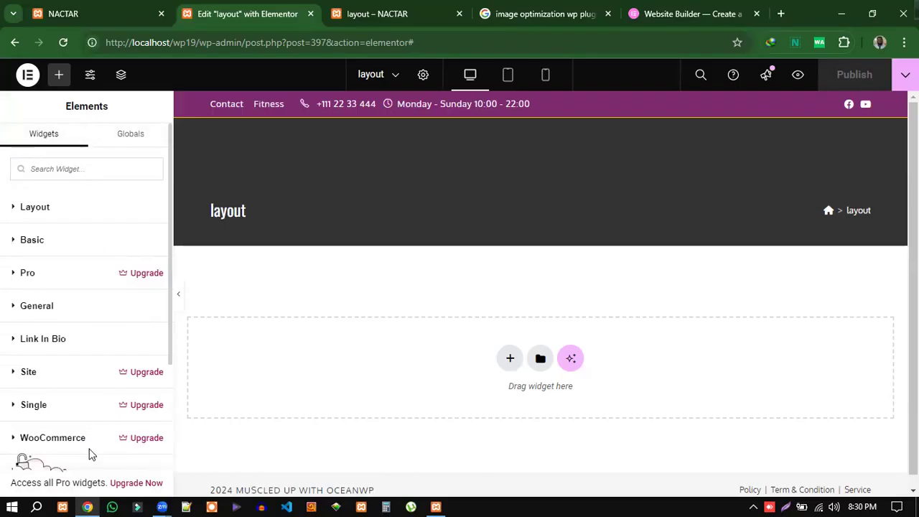
- Open the live view of the layout page from the save options, return to the Elementor editor and dismiss the options
{"action": "scroll", "coordinate": [89, 453], "scroll_direction": "down", "scroll_amount": 4}
{"action": "scroll", "coordinate": [134, 440], "scroll_direction": "up", "scroll_amount": 5}
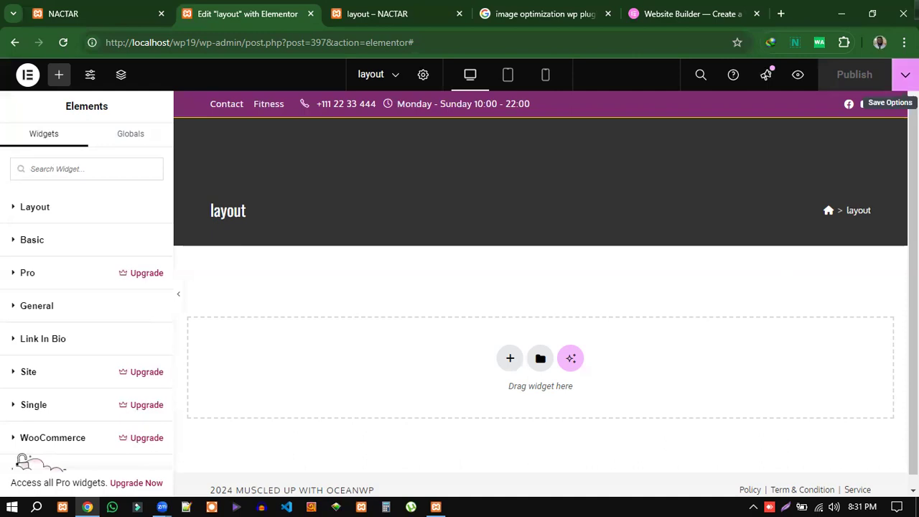
{"action": "left_click", "coordinate": [906, 75]}
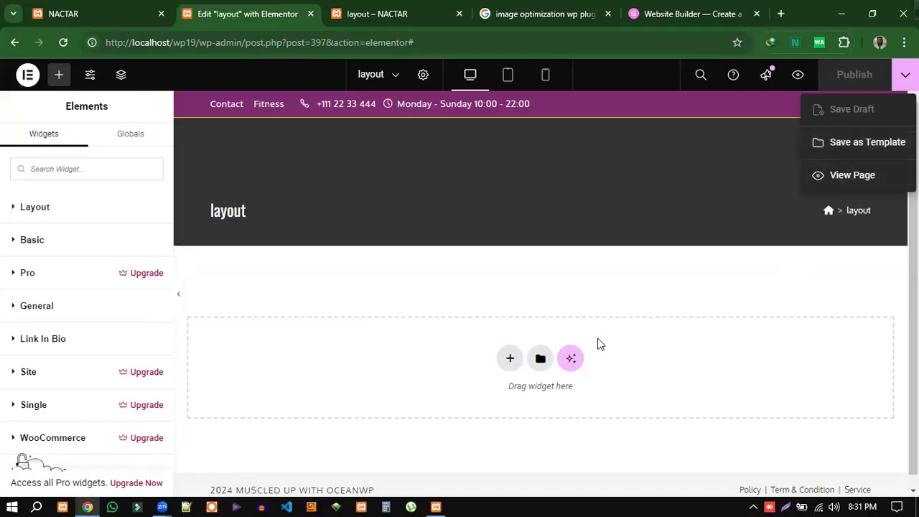
{"action": "left_click", "coordinate": [850, 177]}
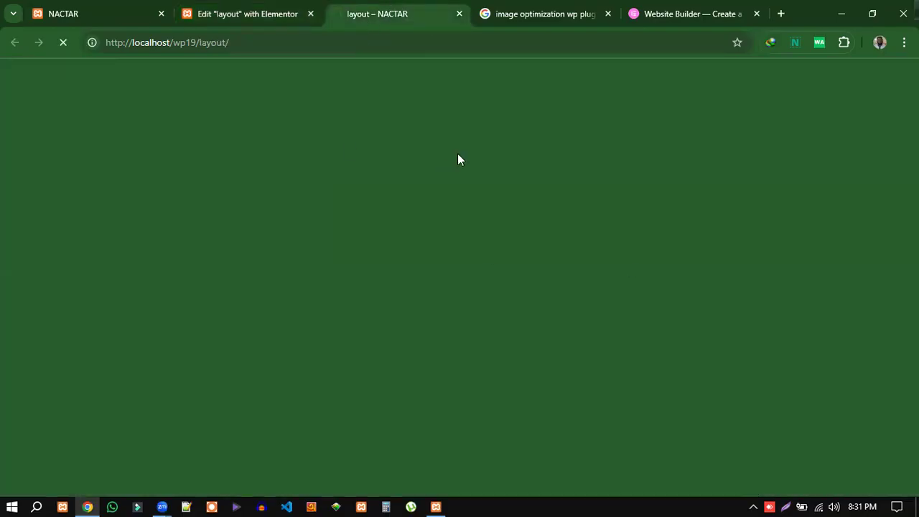
{"action": "key", "text": "ctrl+shift+Tab"}
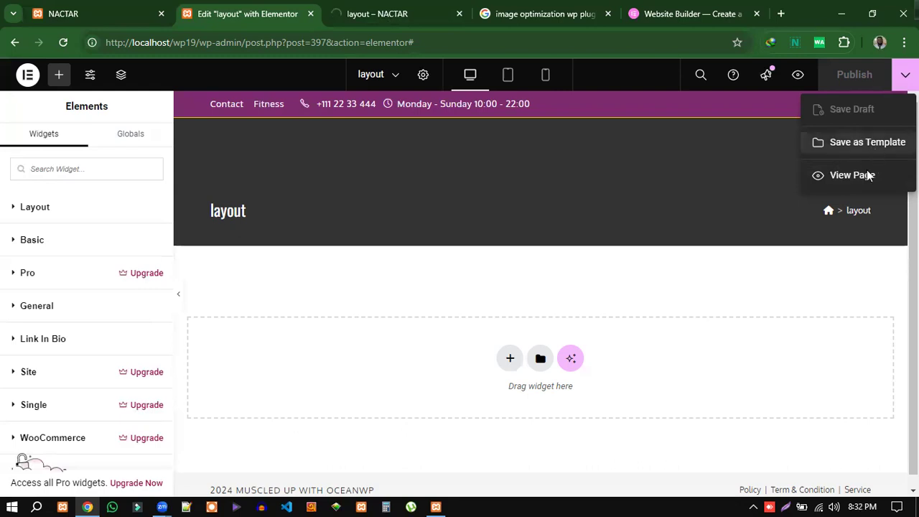
{"action": "left_click", "coordinate": [725, 281]}
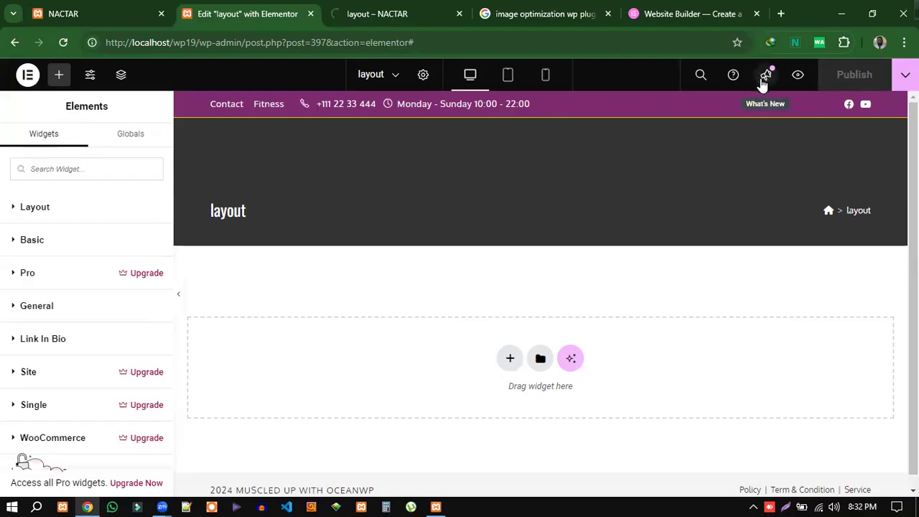
- Open Elementor's Finder search to examine it, and close it without searching
{"action": "left_click", "coordinate": [700, 75]}
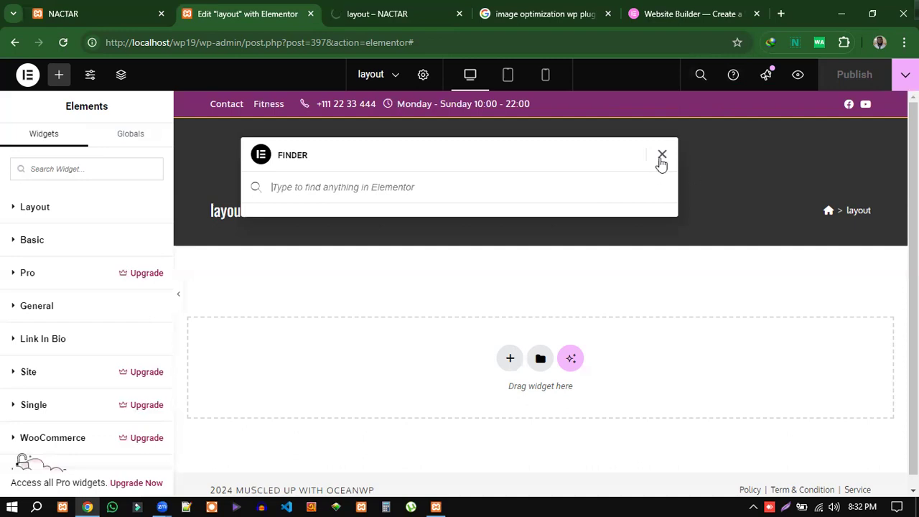
{"action": "left_click", "coordinate": [700, 74]}
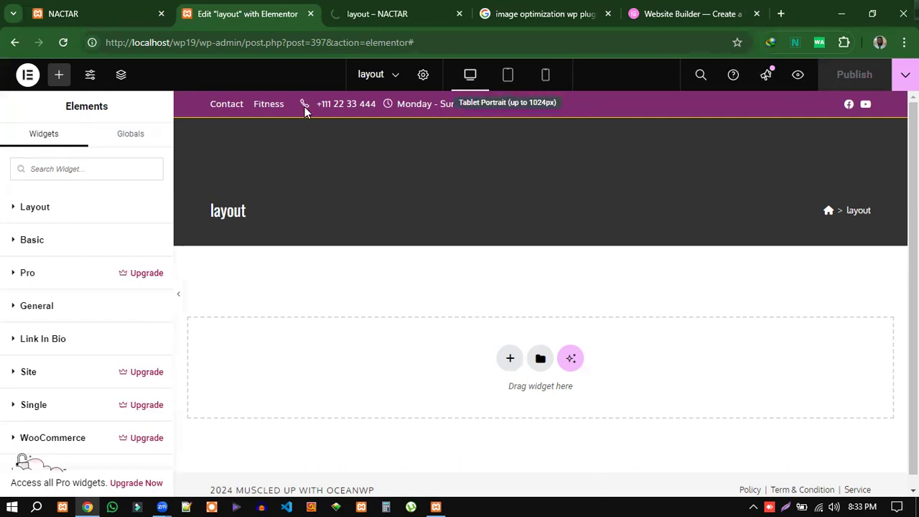
- Preview the layout page in Tablet Portrait view down to its footer, and switch the preview to Mobile Portrait
{"action": "left_click", "coordinate": [507, 77]}
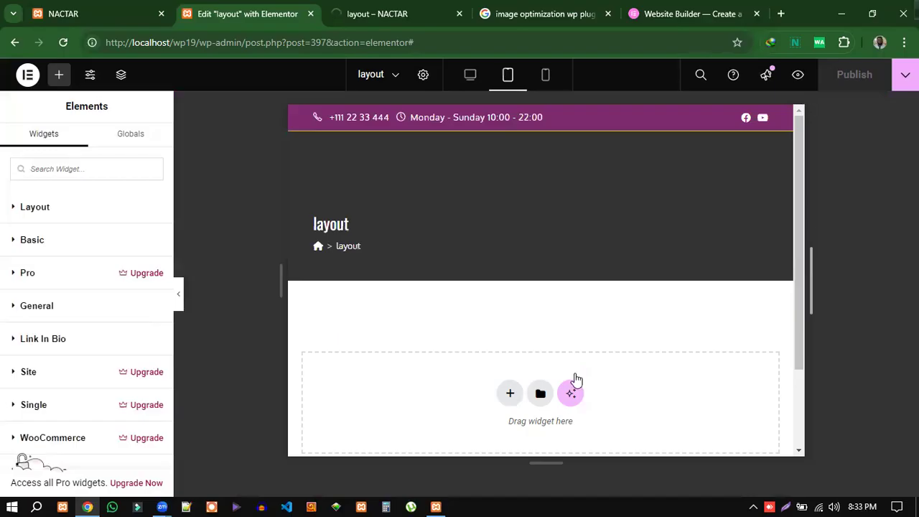
{"action": "scroll", "coordinate": [640, 292], "scroll_direction": "down", "scroll_amount": 3}
{"action": "scroll", "coordinate": [503, 295], "scroll_direction": "down", "scroll_amount": 1}
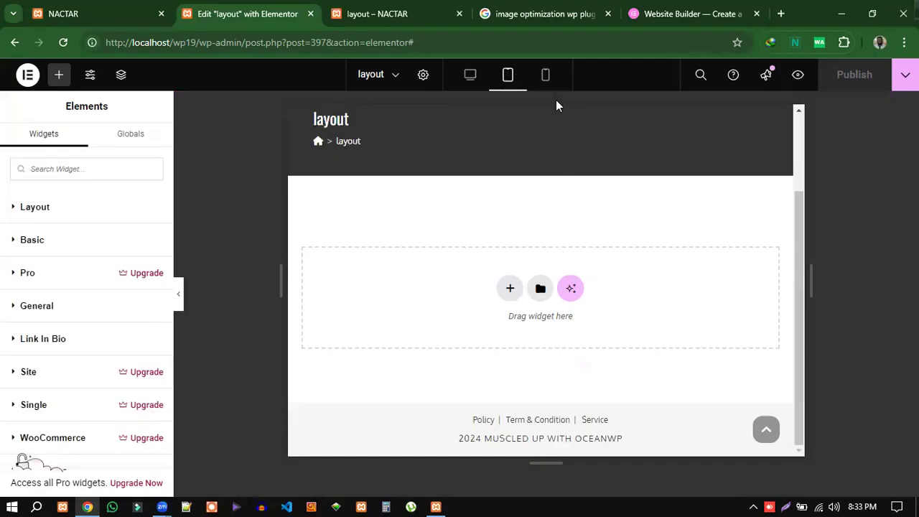
{"action": "left_click", "coordinate": [543, 80]}
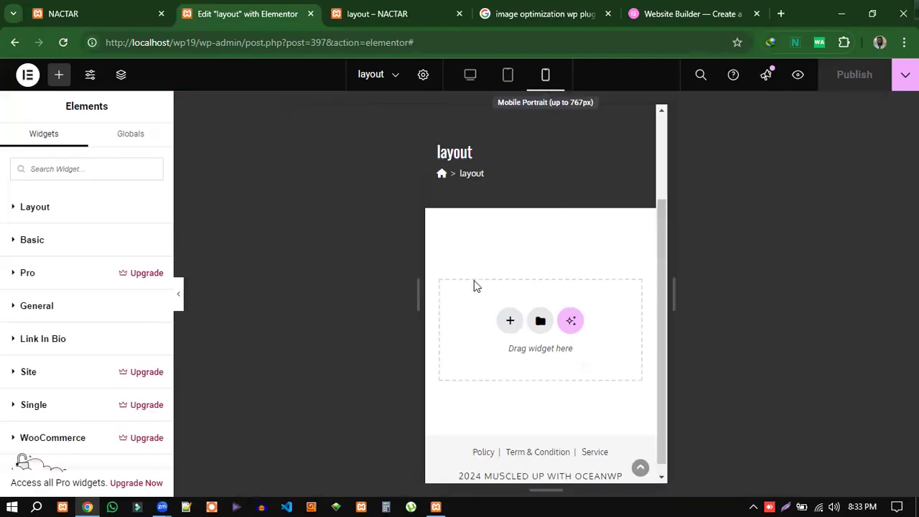
- Preview the layout page in the mobile, tablet and desktop views, examining its header, content area and footer
{"action": "scroll", "coordinate": [553, 387], "scroll_direction": "down", "scroll_amount": 1}
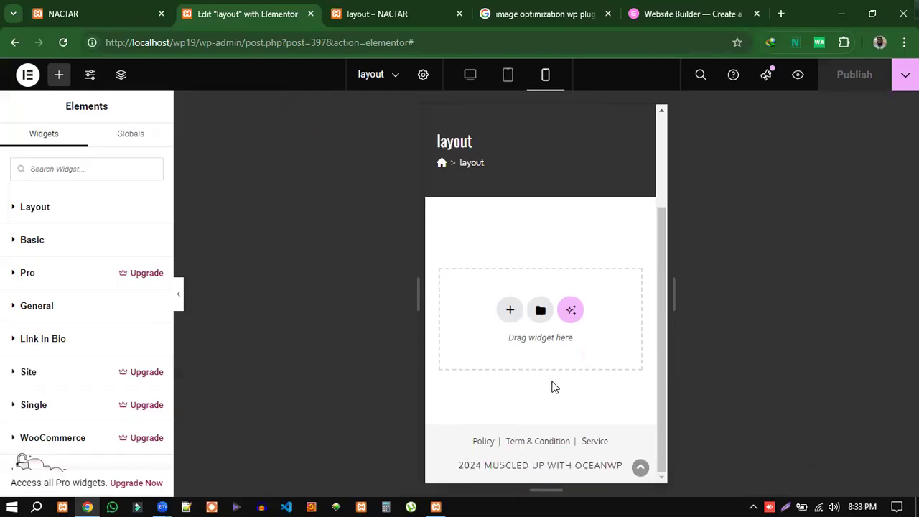
{"action": "scroll", "coordinate": [587, 352], "scroll_direction": "up", "scroll_amount": 2}
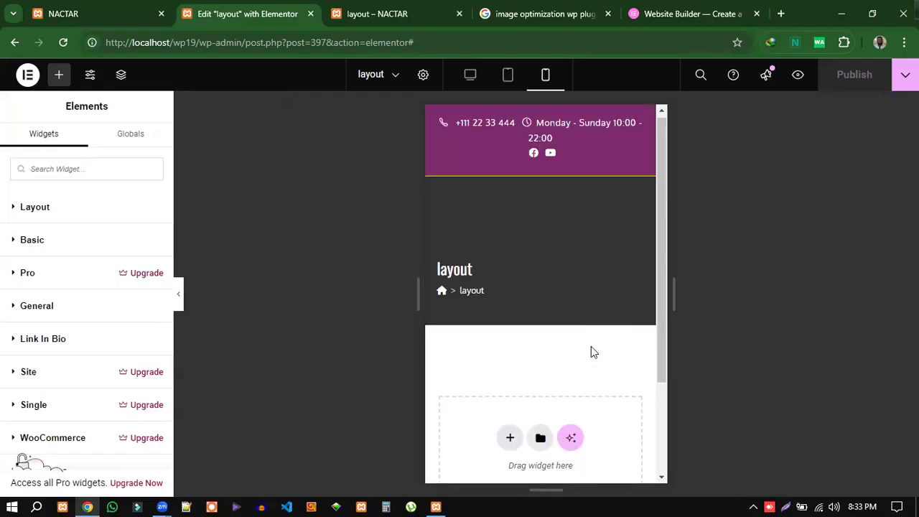
{"action": "scroll", "coordinate": [566, 319], "scroll_direction": "down", "scroll_amount": 2}
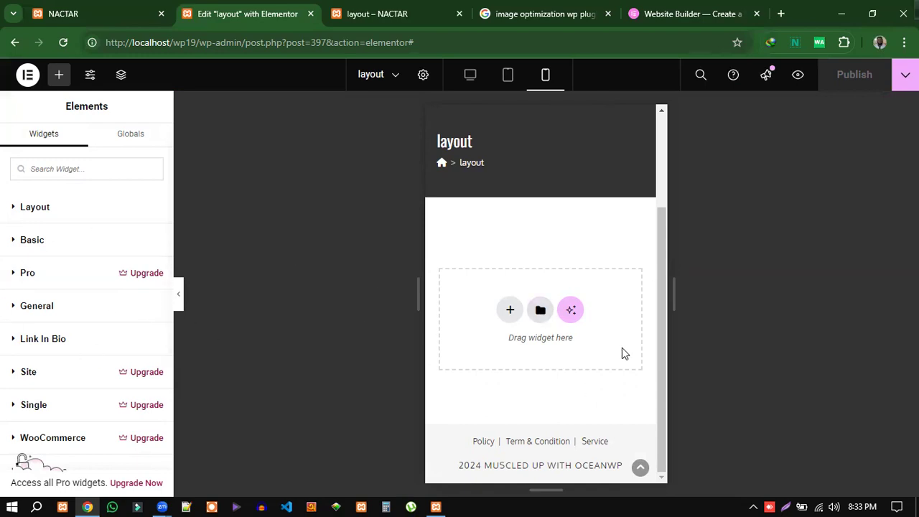
{"action": "left_click", "coordinate": [508, 75]}
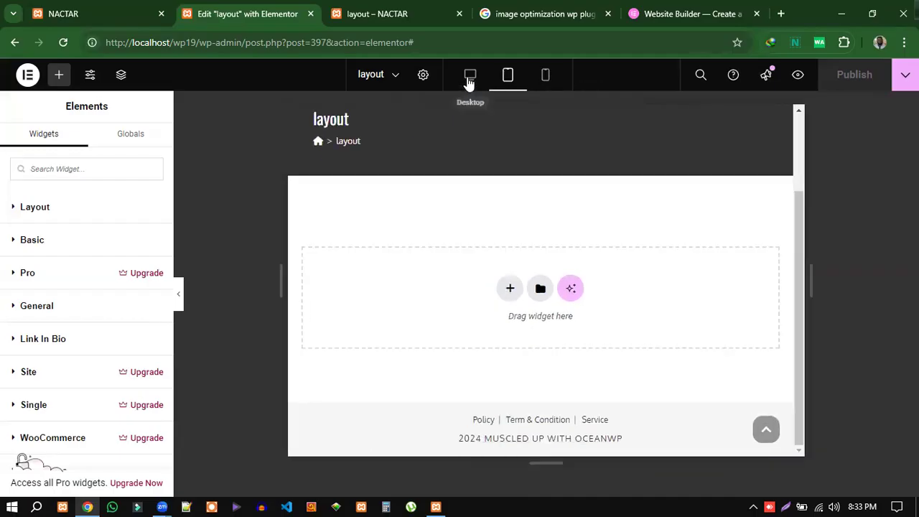
{"action": "left_click", "coordinate": [470, 76]}
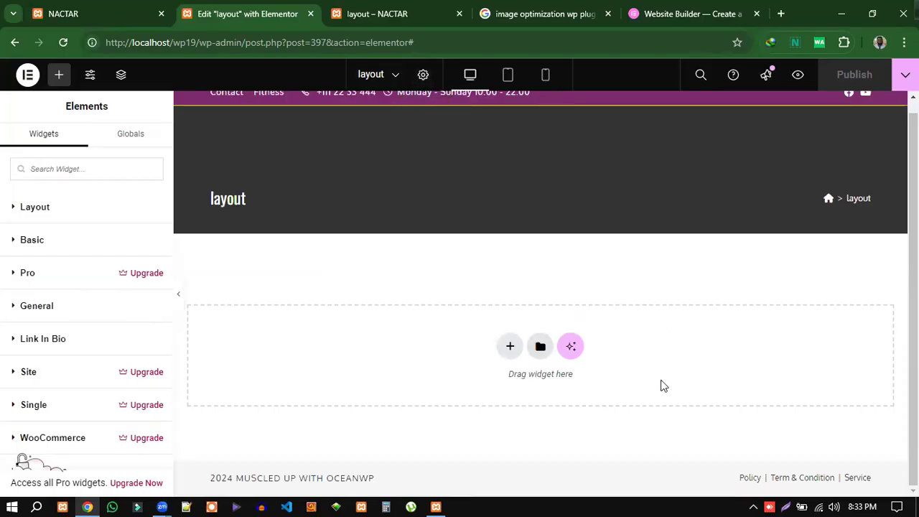
{"action": "scroll", "coordinate": [686, 381], "scroll_direction": "up", "scroll_amount": 1}
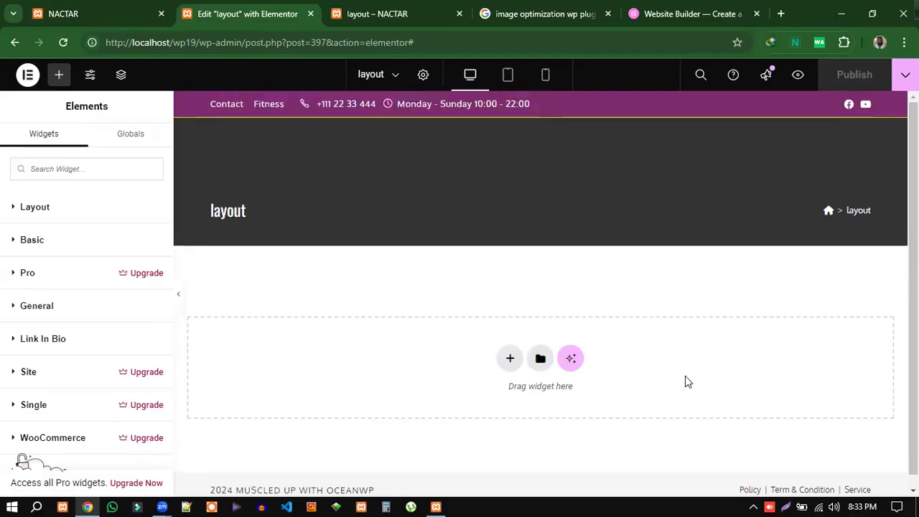
{"action": "scroll", "coordinate": [622, 308], "scroll_direction": "down", "scroll_amount": 1}
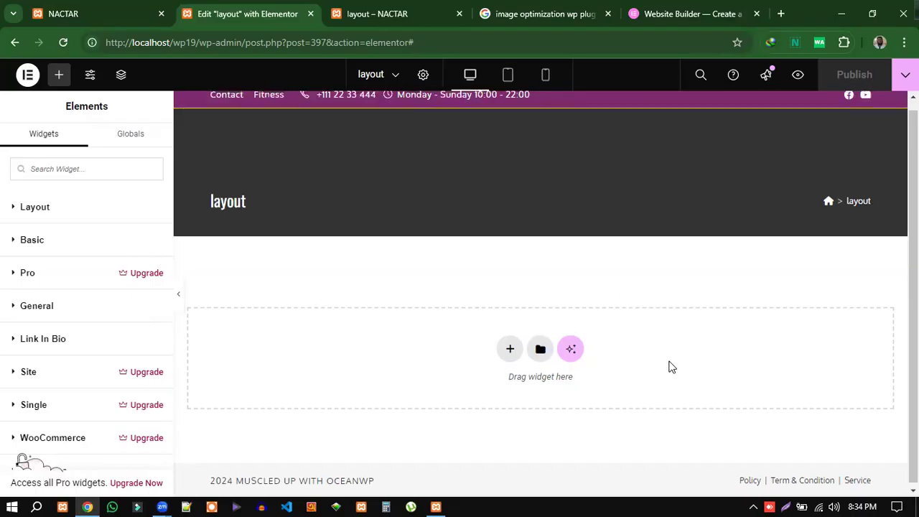
{"action": "scroll", "coordinate": [669, 367], "scroll_direction": "up", "scroll_amount": 1}
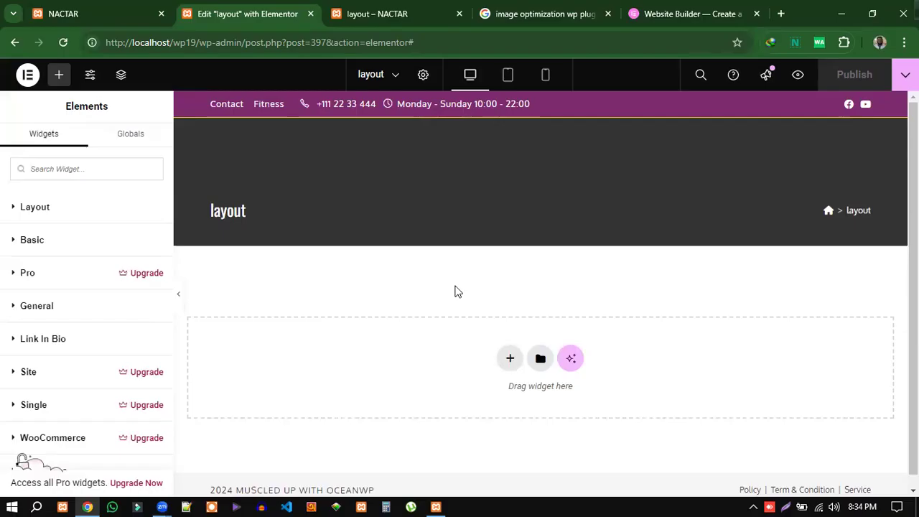
- Go from the live layout page to the site's dashboard and open the layout page for editing in WordPress
{"action": "left_click", "coordinate": [379, 10]}
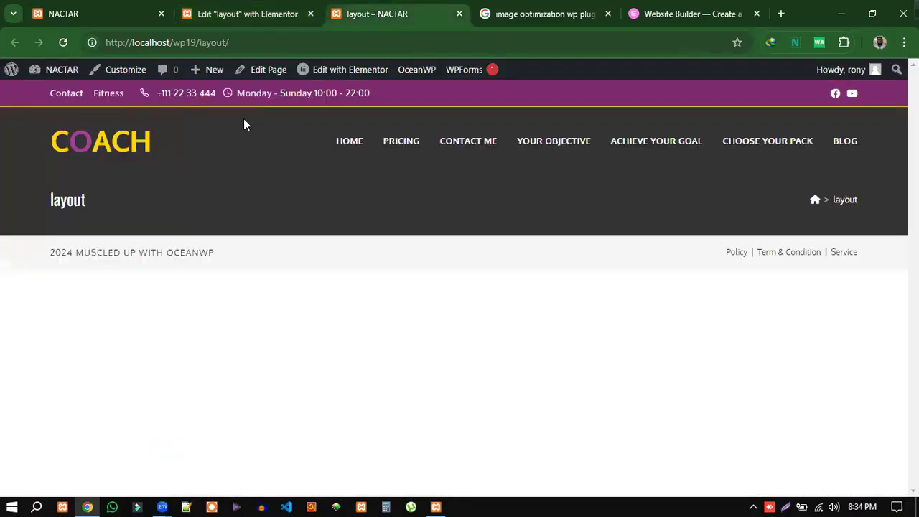
{"action": "mouse_move", "coordinate": [10, 71]}
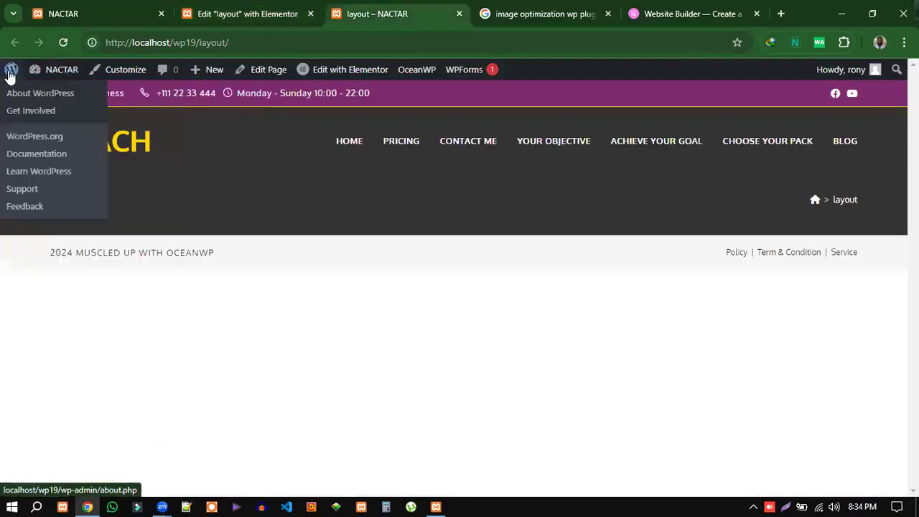
{"action": "left_click", "coordinate": [45, 128]}
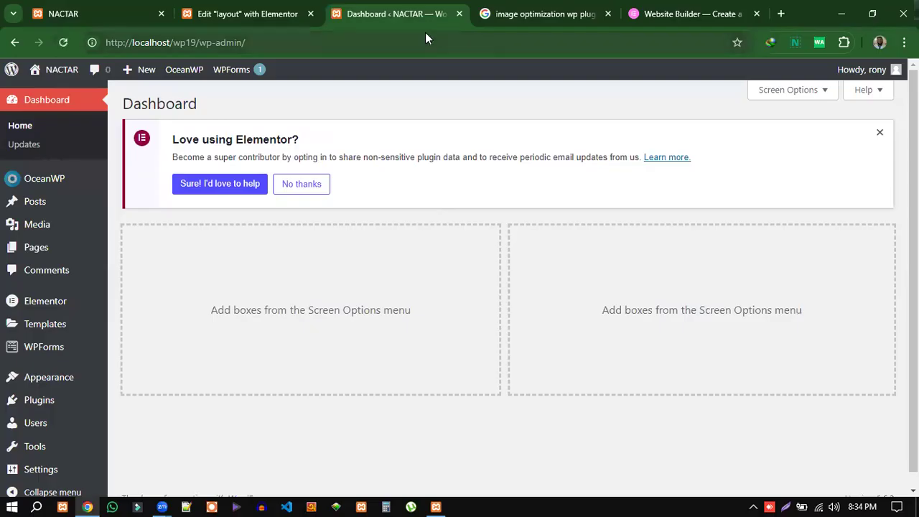
{"action": "left_click", "coordinate": [40, 249]}
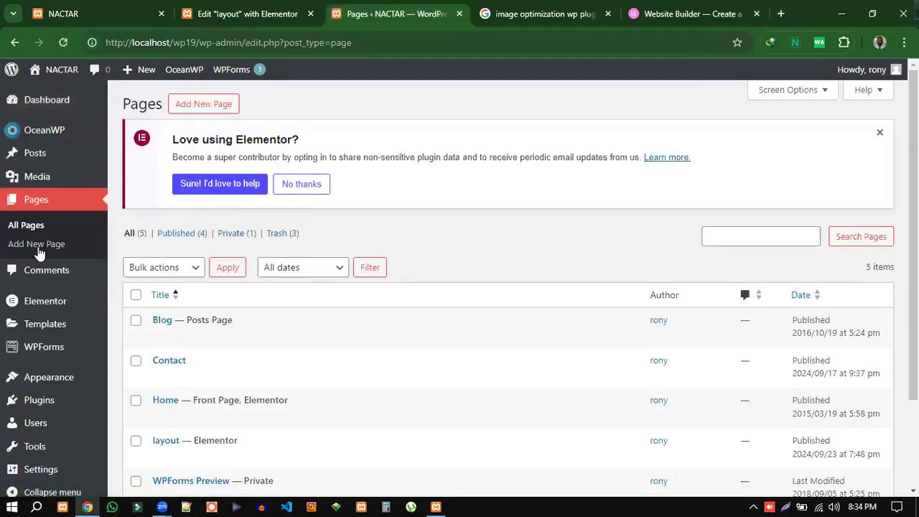
{"action": "scroll", "coordinate": [215, 359], "scroll_direction": "down", "scroll_amount": 2}
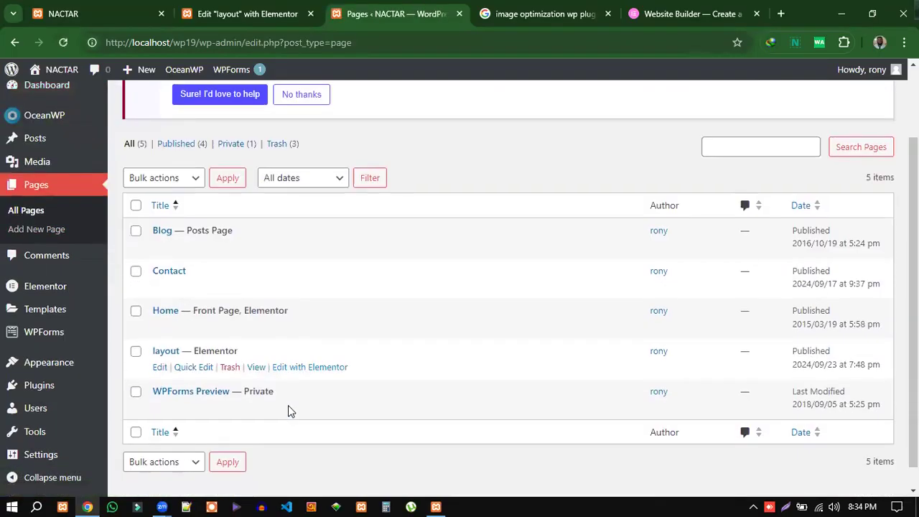
{"action": "left_click", "coordinate": [159, 369]}
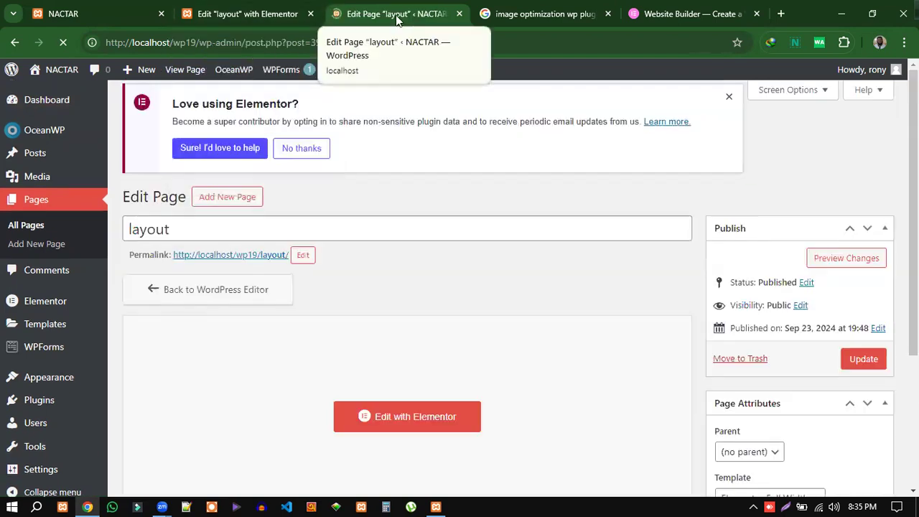
- Examine the template options available in the layout page's attributes
{"action": "scroll", "coordinate": [821, 380], "scroll_direction": "down", "scroll_amount": 2}
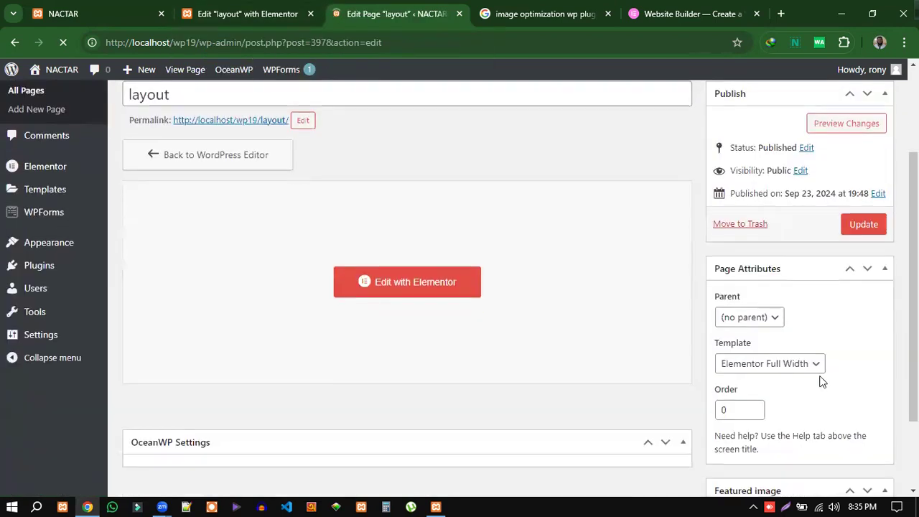
{"action": "left_click", "coordinate": [774, 369]}
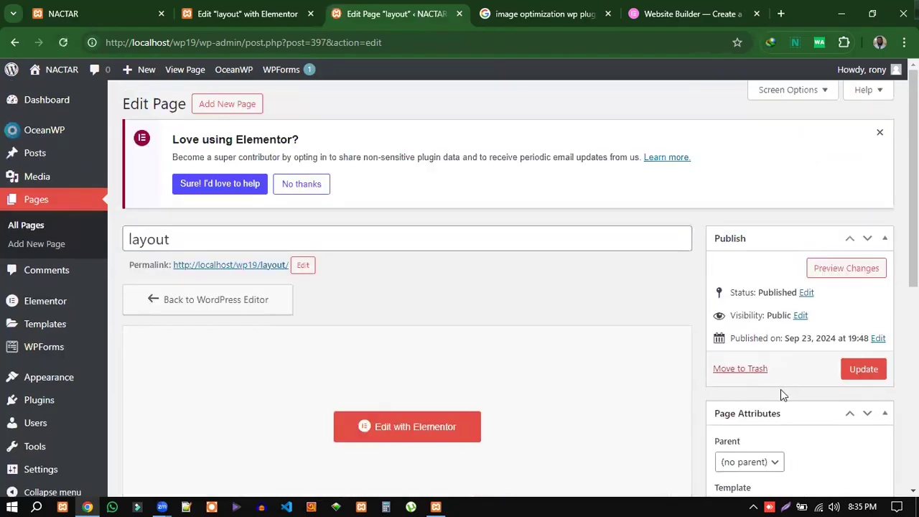
{"action": "left_click", "coordinate": [779, 374]}
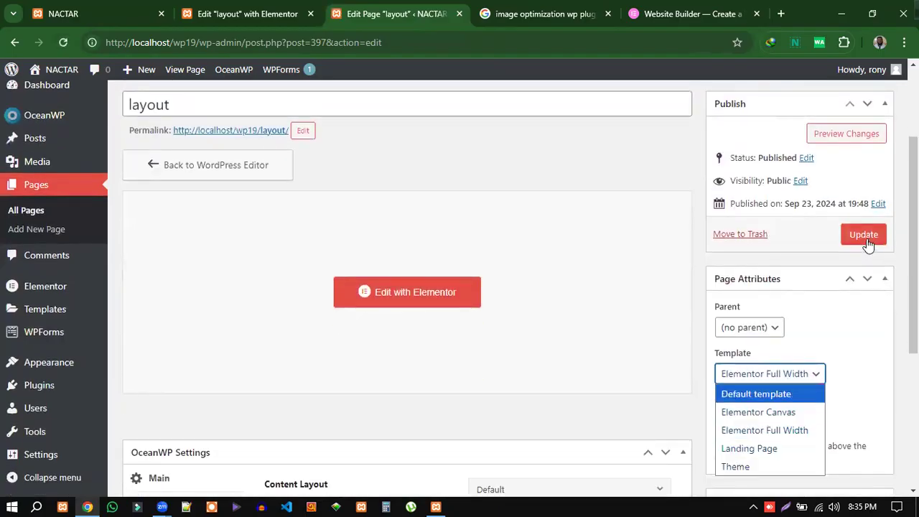
- Return to the Elementor editor and open the page settings for the layout page
{"action": "left_click", "coordinate": [233, 8]}
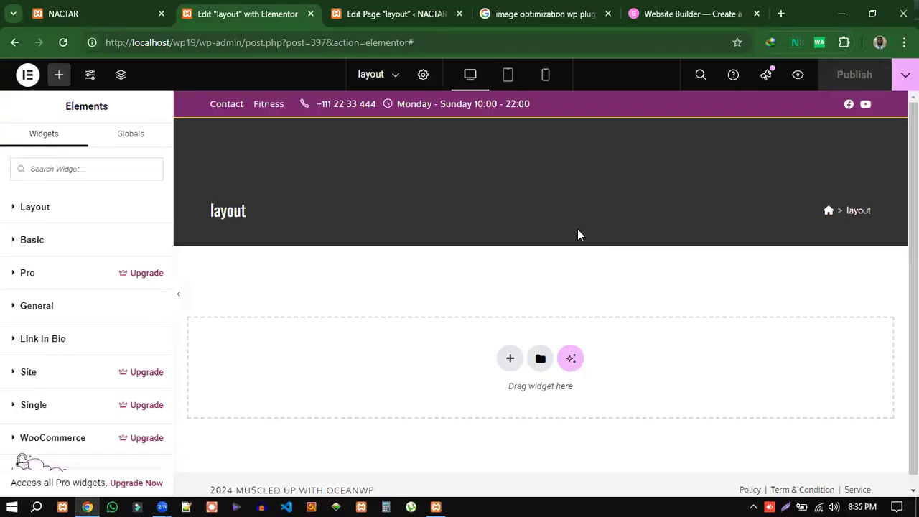
{"action": "left_click", "coordinate": [423, 76]}
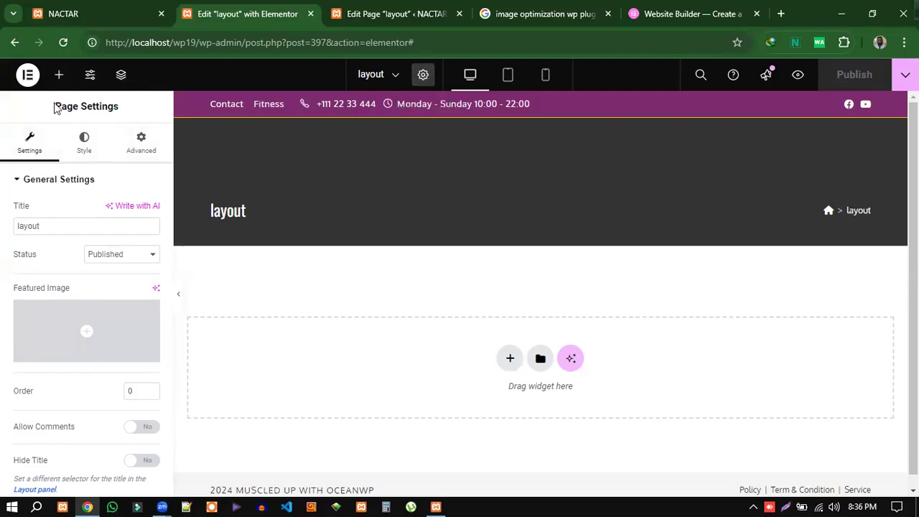
{"action": "left_click_drag", "start_coordinate": [55, 106], "coordinate": [119, 110]}
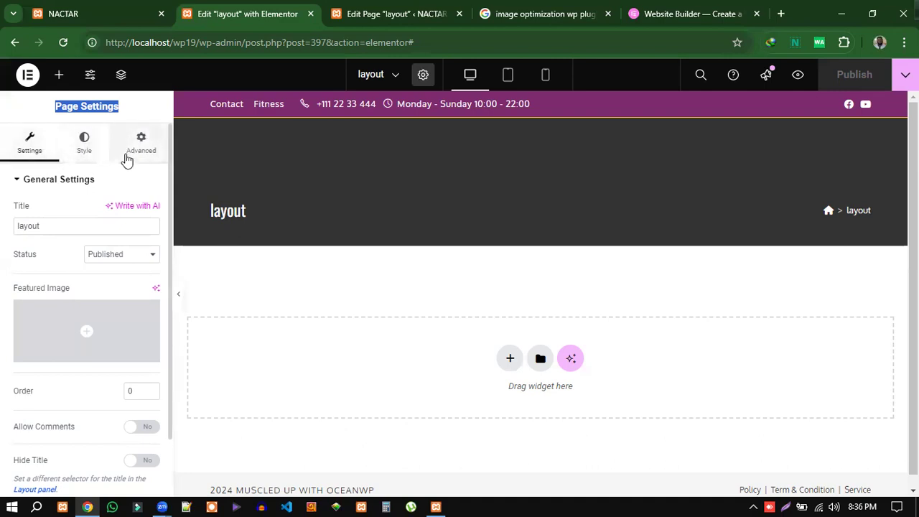
{"action": "left_click", "coordinate": [125, 113]}
{"action": "left_click_drag", "start_coordinate": [119, 113], "coordinate": [57, 109]}
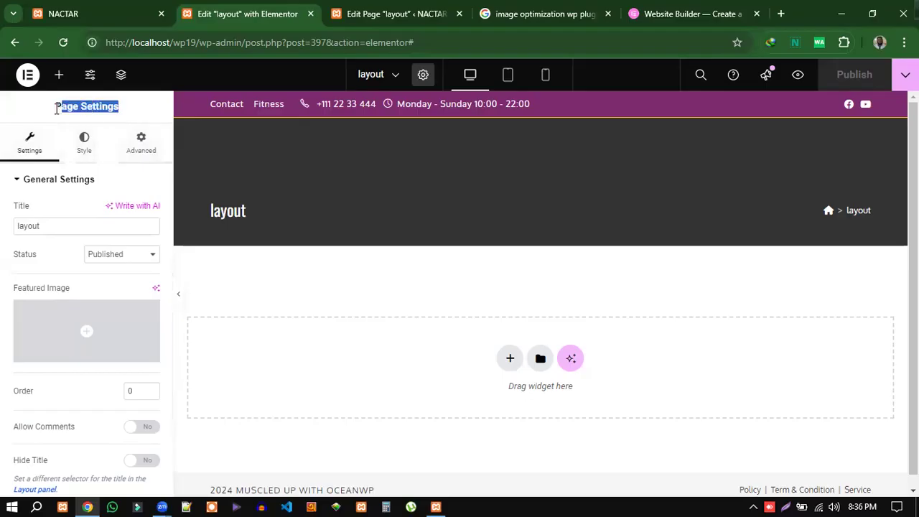
{"action": "left_click", "coordinate": [127, 113]}
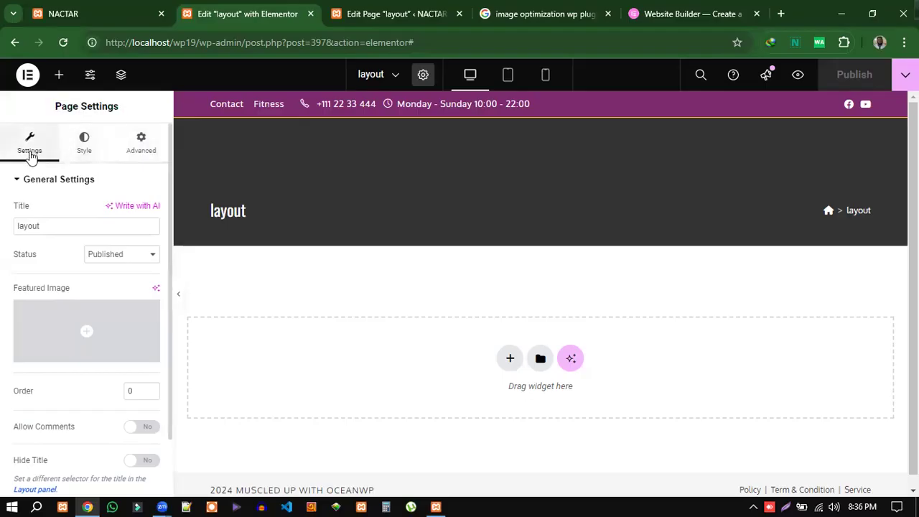
- Clear the page's title in the general settings and select Published as its status
{"action": "double_click", "coordinate": [55, 227]}
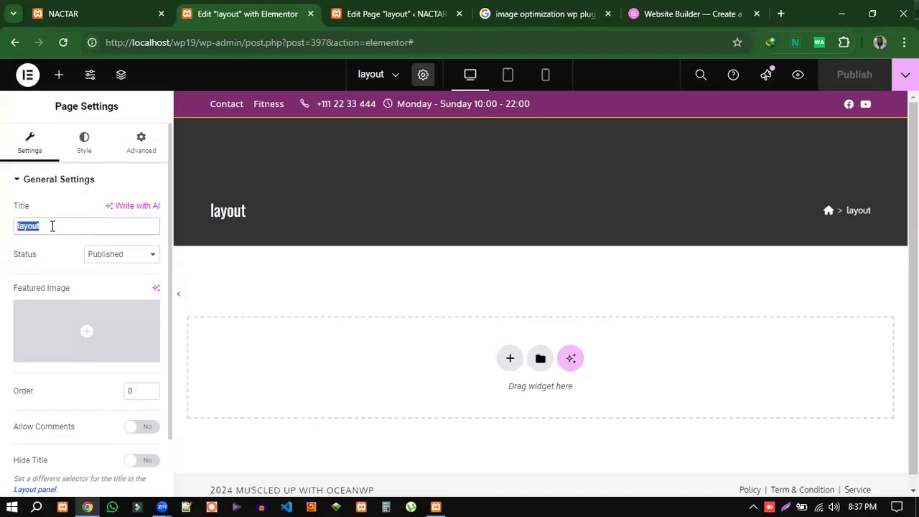
{"action": "key", "text": "BackSpace"}
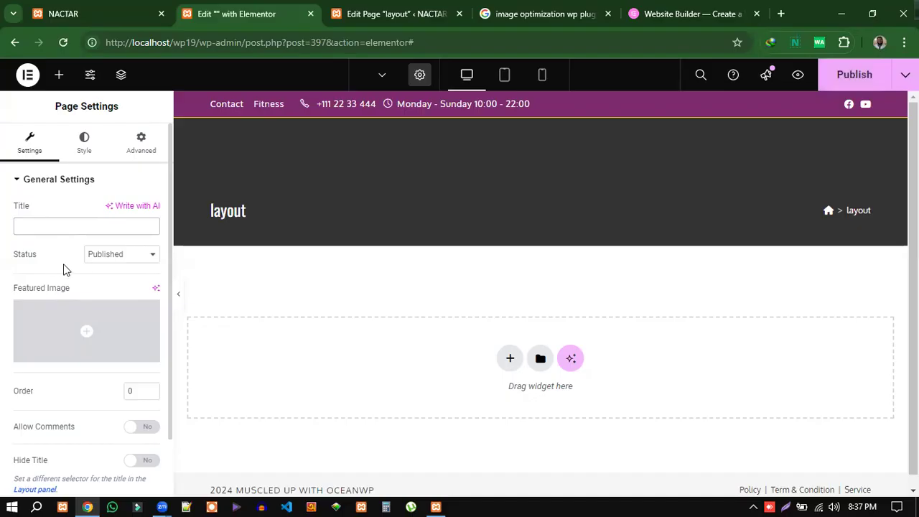
{"action": "left_click", "coordinate": [129, 256]}
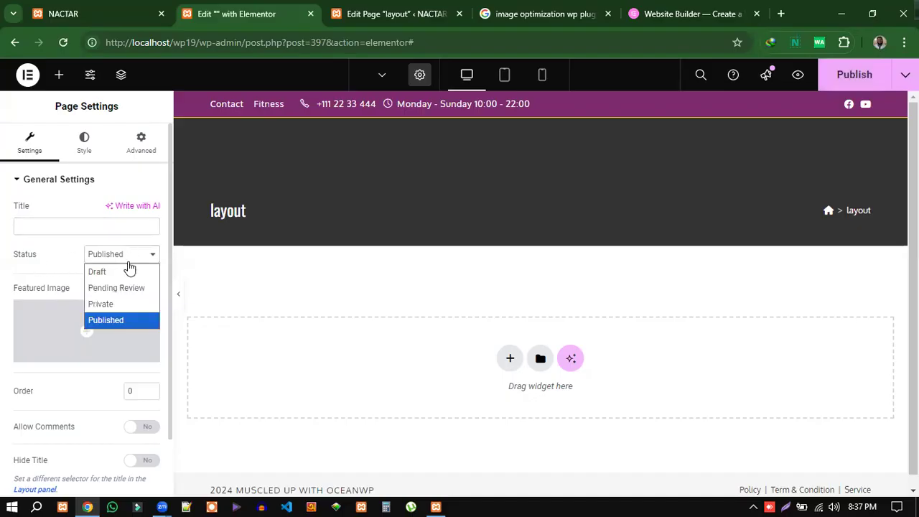
{"action": "left_click", "coordinate": [113, 321]}
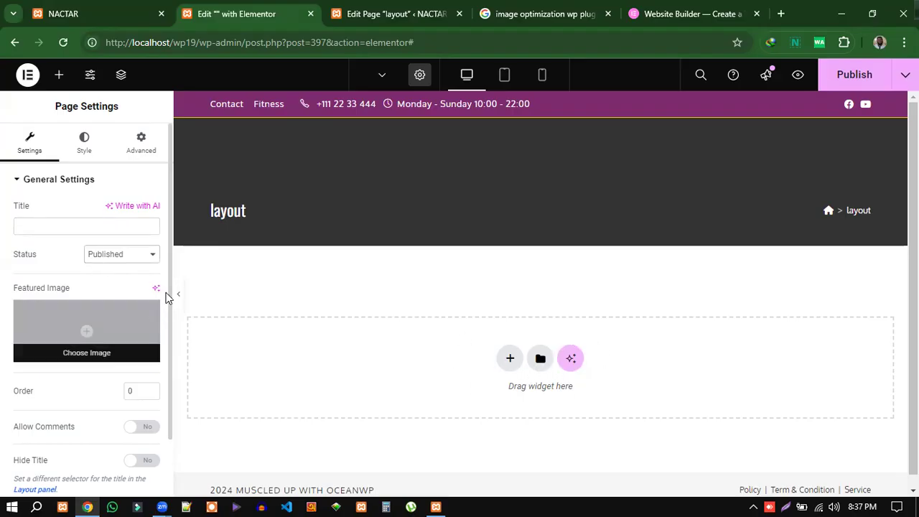
- Publish the page with Hide Title turned on and its page layout set to Elementor Canvas
{"action": "scroll", "coordinate": [32, 280], "scroll_direction": "down", "scroll_amount": 2}
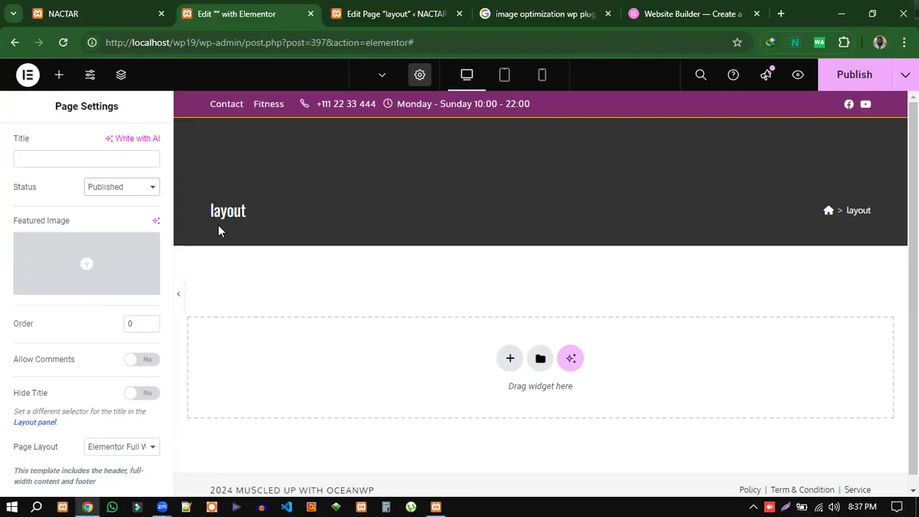
{"action": "left_click", "coordinate": [137, 395]}
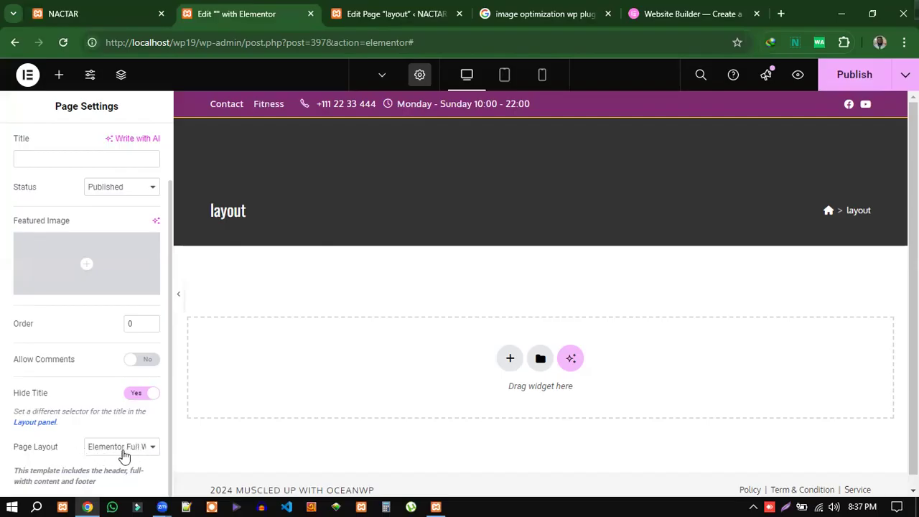
{"action": "left_click", "coordinate": [149, 450]}
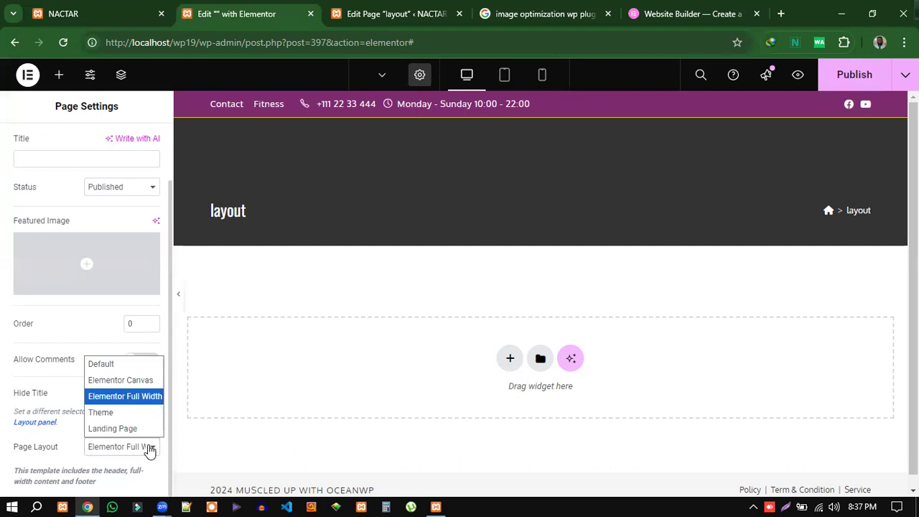
{"action": "left_click", "coordinate": [129, 386]}
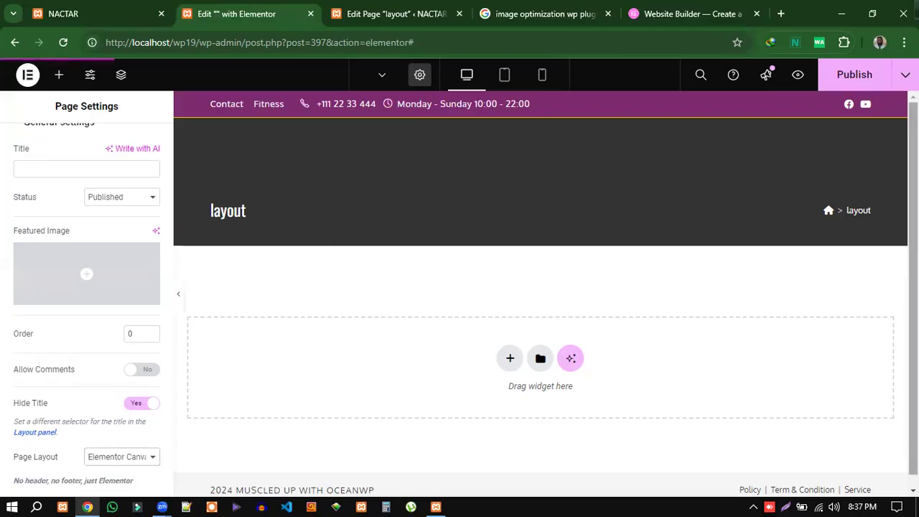
{"action": "left_click", "coordinate": [858, 84]}
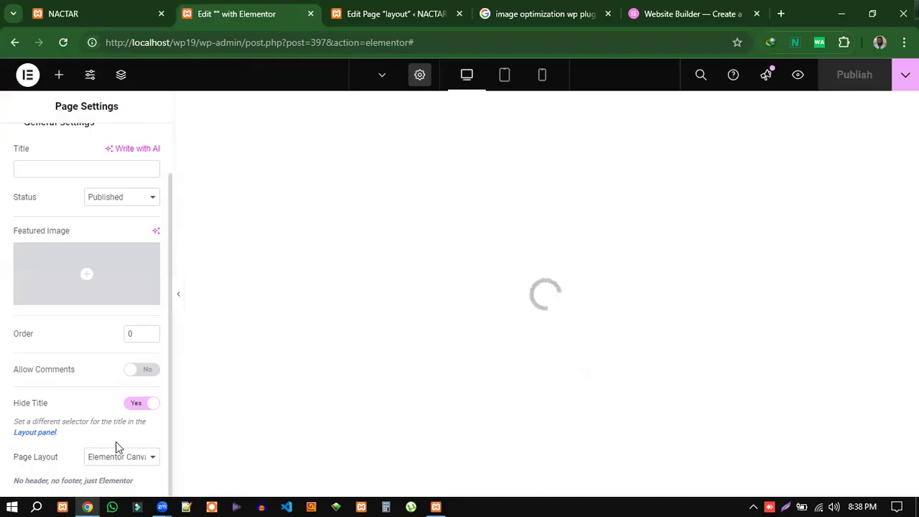
- Reopen the page settings and set the body style's background type to Classic
{"action": "left_click_drag", "start_coordinate": [172, 248], "coordinate": [170, 249]}
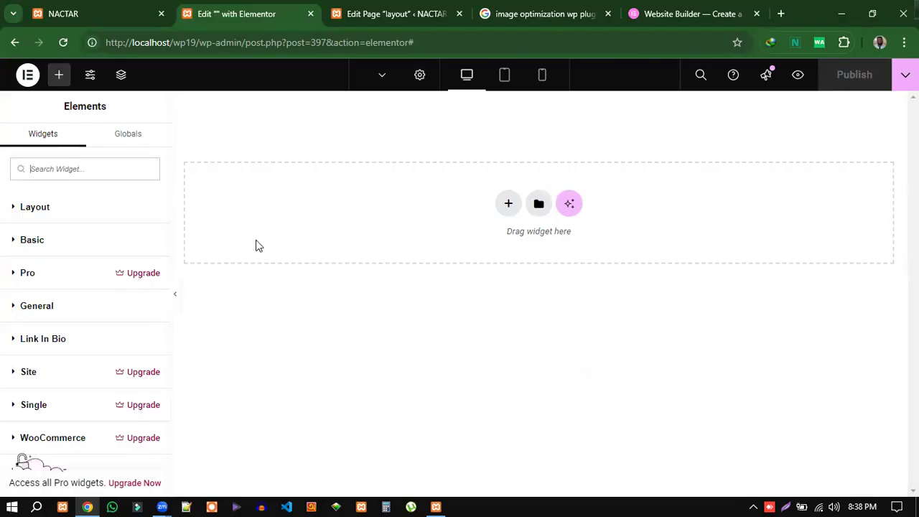
{"action": "left_click", "coordinate": [419, 81]}
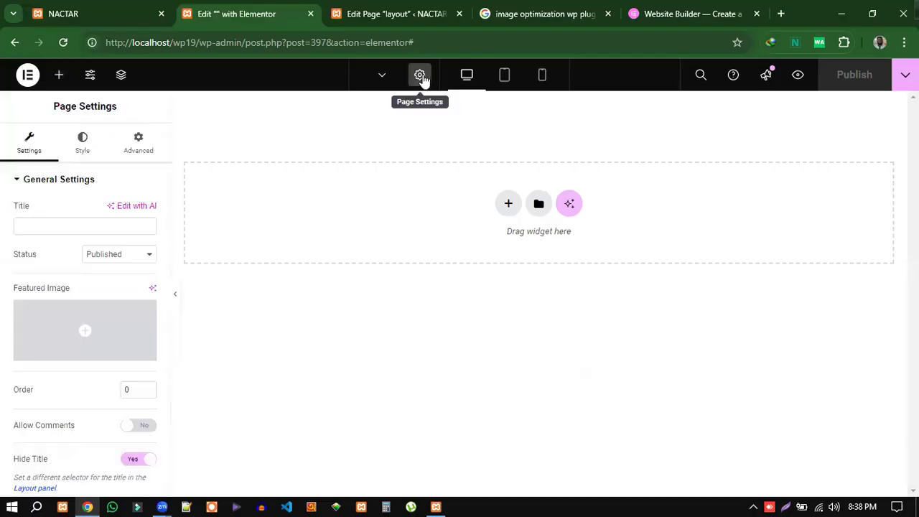
{"action": "left_click", "coordinate": [82, 143]}
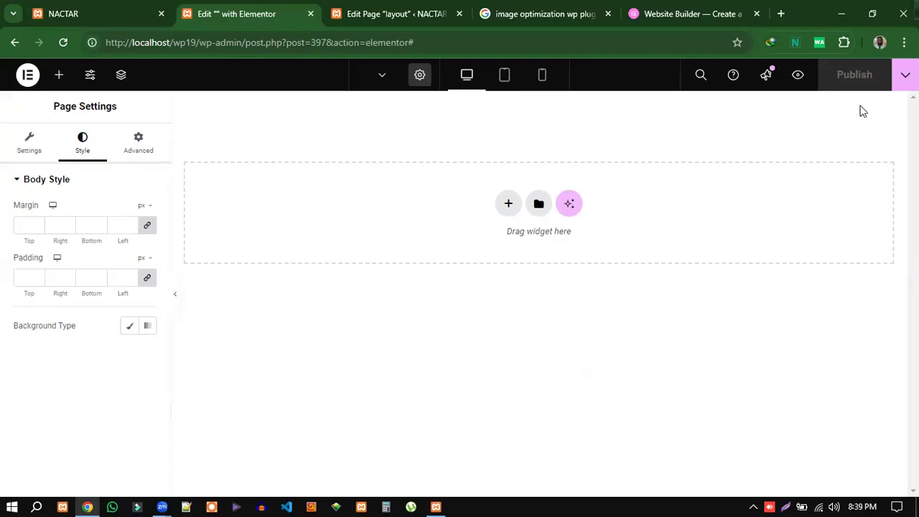
{"action": "left_click", "coordinate": [130, 329]}
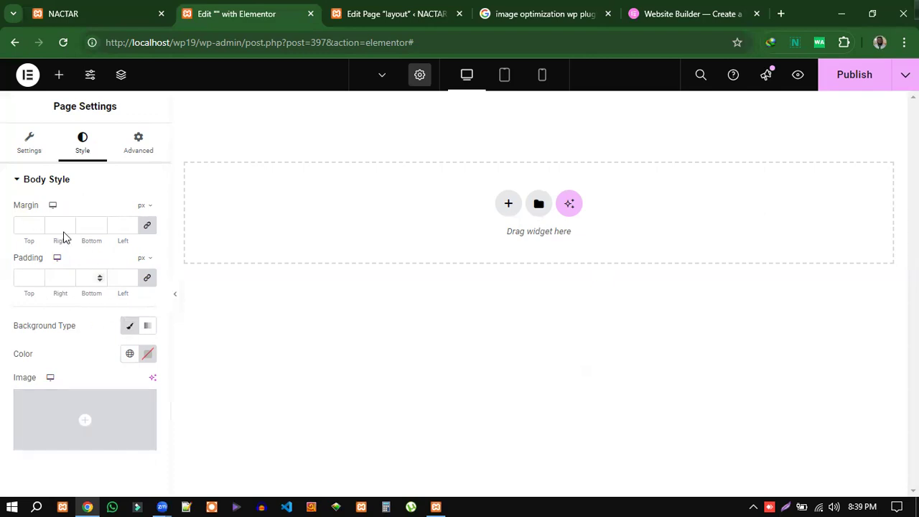
- Review the page's advanced Custom CSS section and its general settings down to the page layout option
{"action": "left_click", "coordinate": [140, 143]}
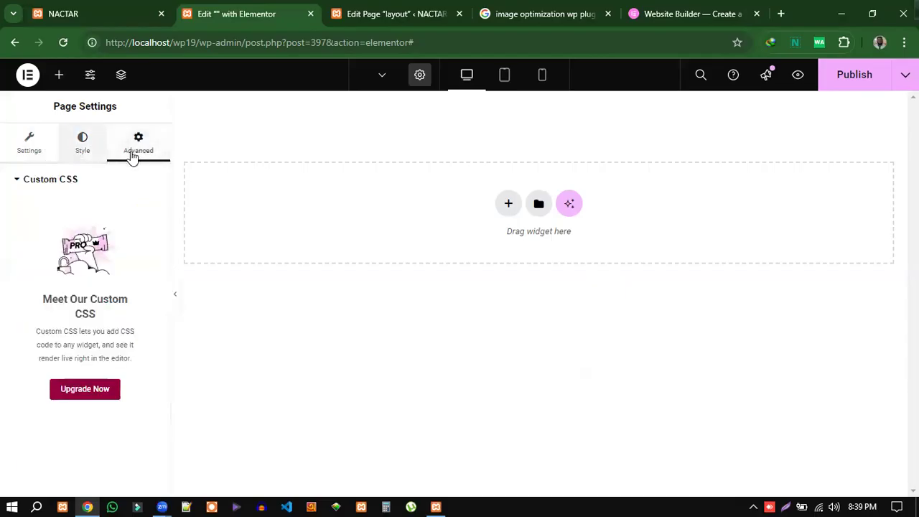
{"action": "left_click", "coordinate": [25, 187]}
{"action": "left_click", "coordinate": [30, 188]}
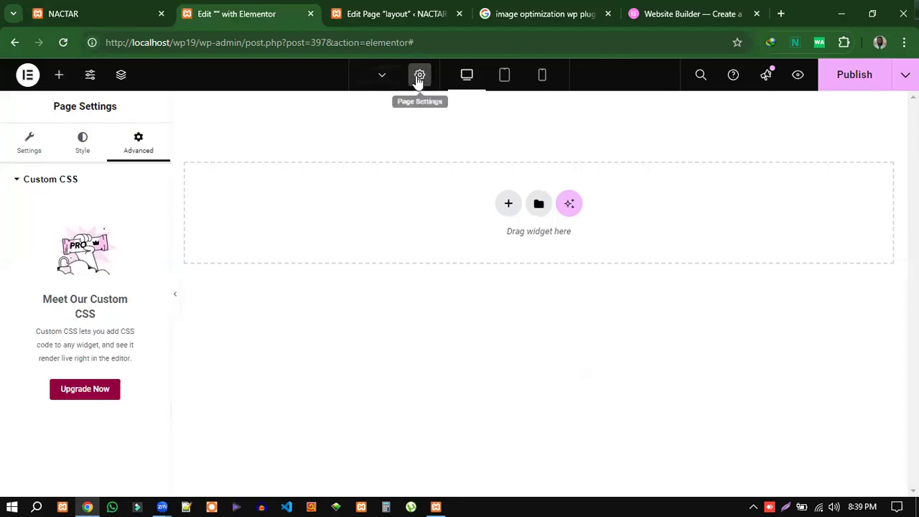
{"action": "left_click", "coordinate": [30, 142]}
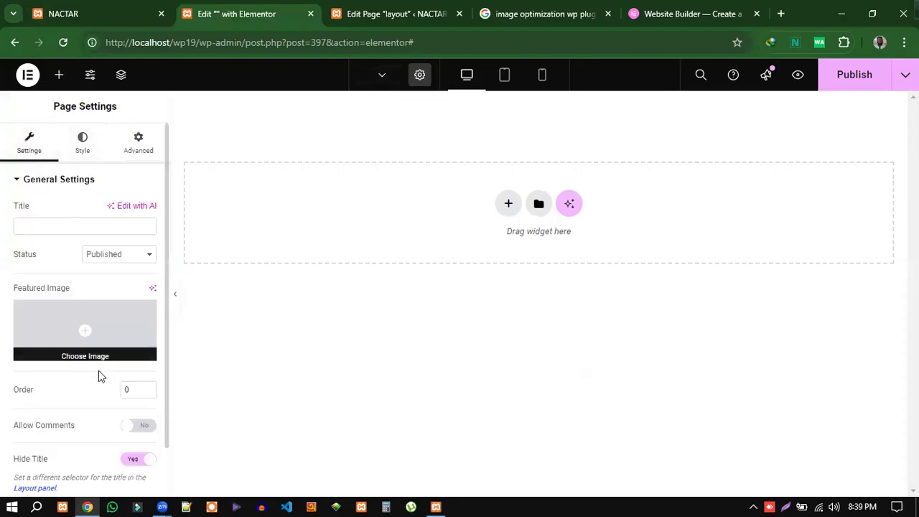
{"action": "scroll", "coordinate": [99, 370], "scroll_direction": "down", "scroll_amount": 1}
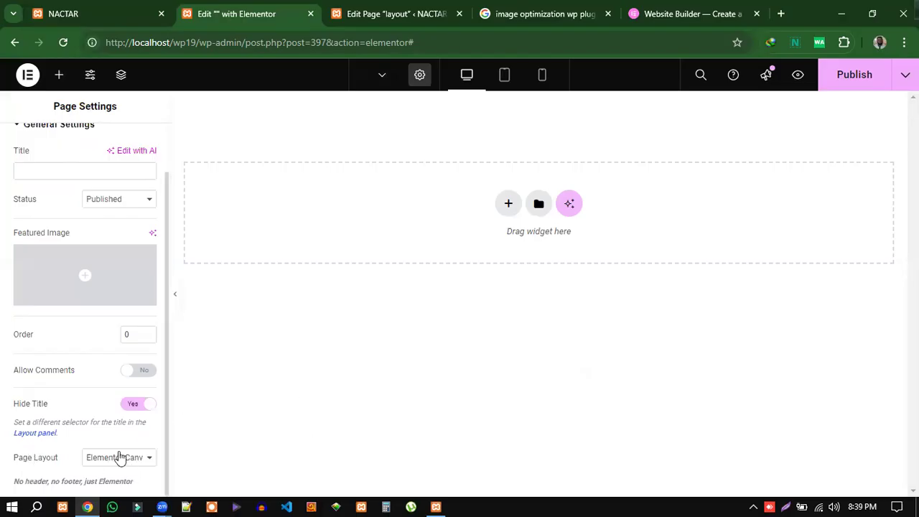
{"action": "scroll", "coordinate": [120, 348], "scroll_direction": "up", "scroll_amount": 2}
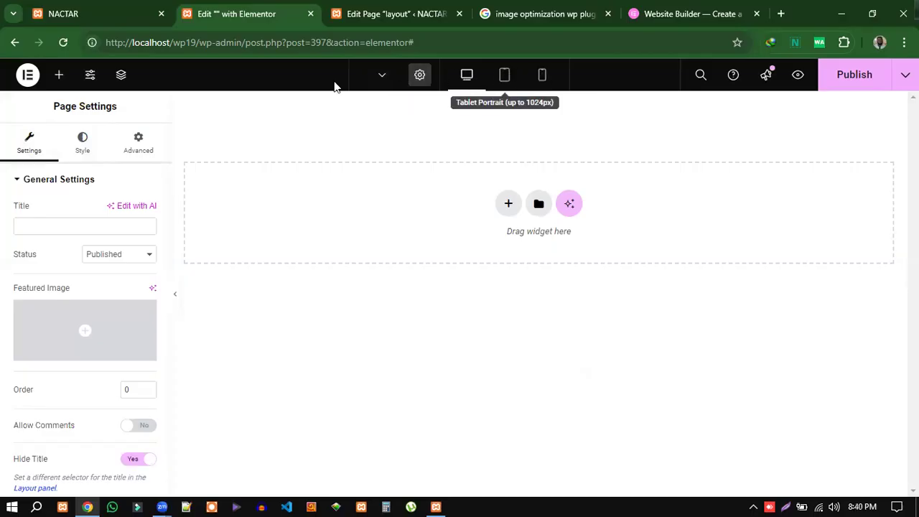
- Look through the recent pages list and the layout page's WordPress edit screen, returning to the Elementor editor
{"action": "left_click", "coordinate": [381, 76]}
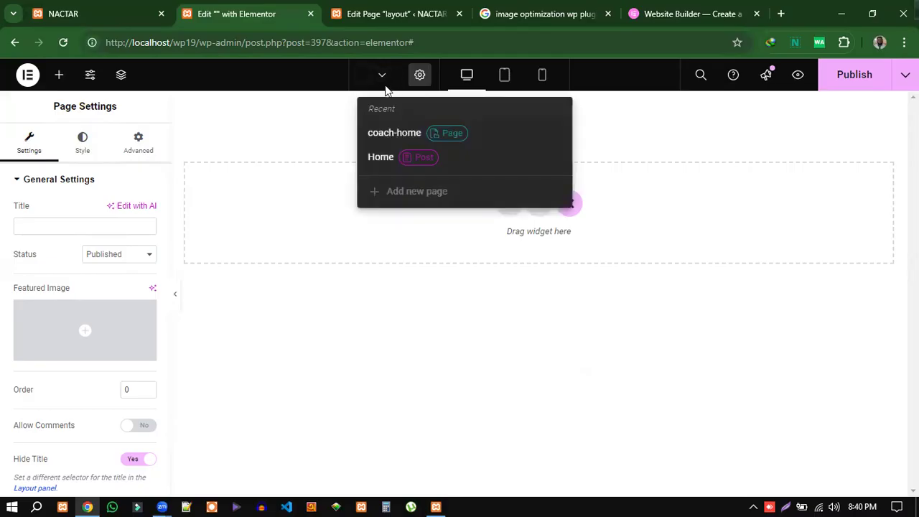
{"action": "left_click", "coordinate": [323, 132]}
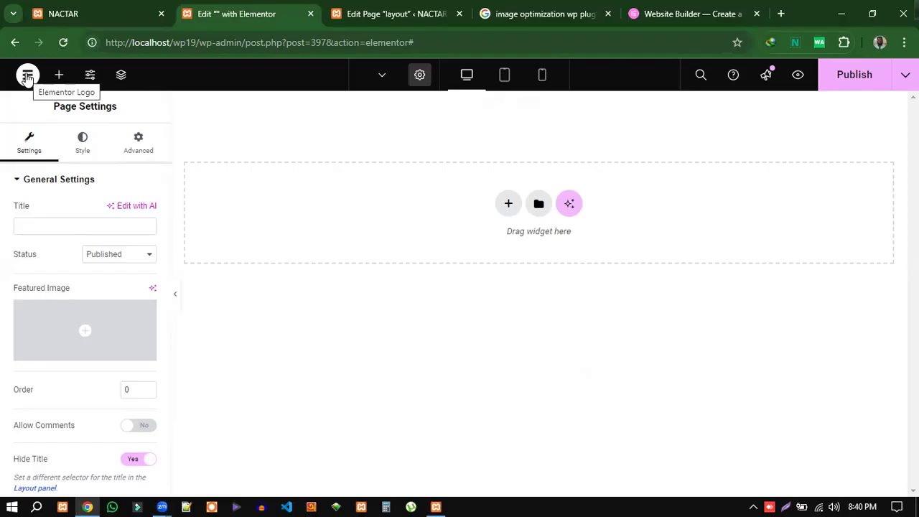
{"action": "left_click", "coordinate": [381, 13]}
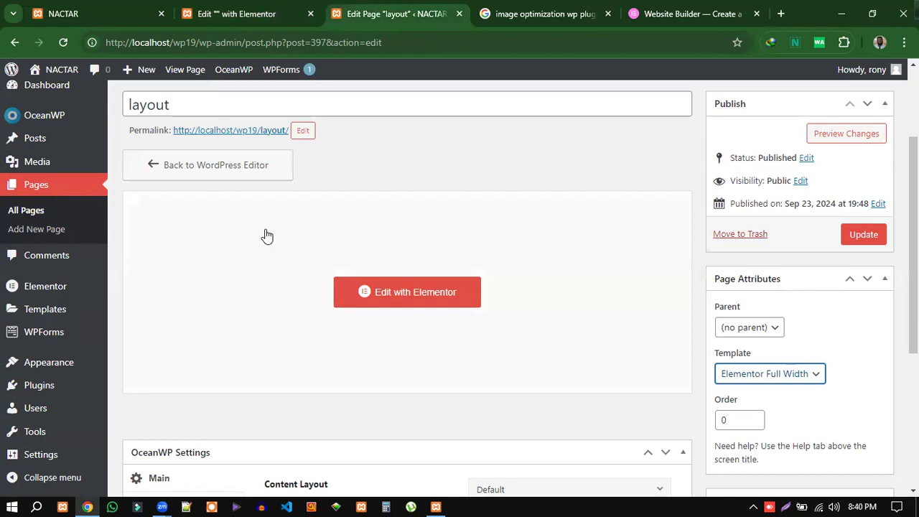
{"action": "left_click", "coordinate": [242, 16]}
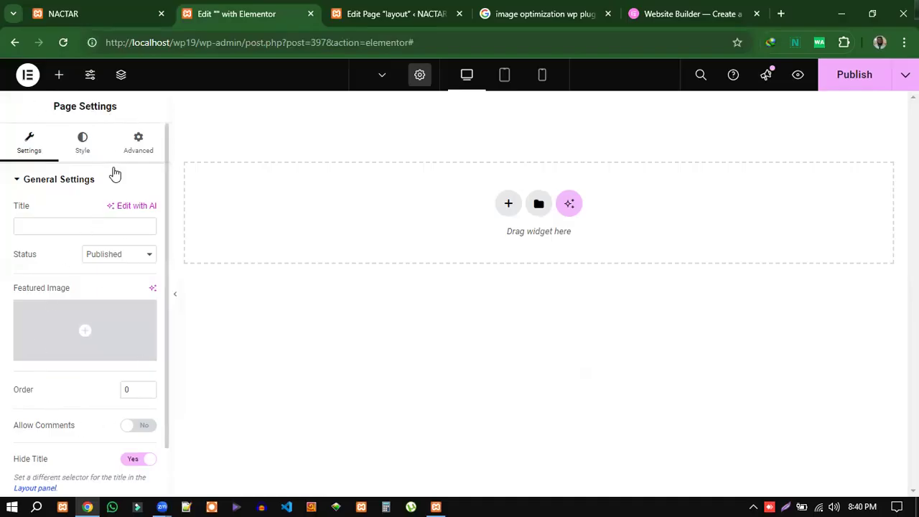
- Open the Elements library and examine its widget categories from Layout to WordPress
{"action": "left_click", "coordinate": [59, 79]}
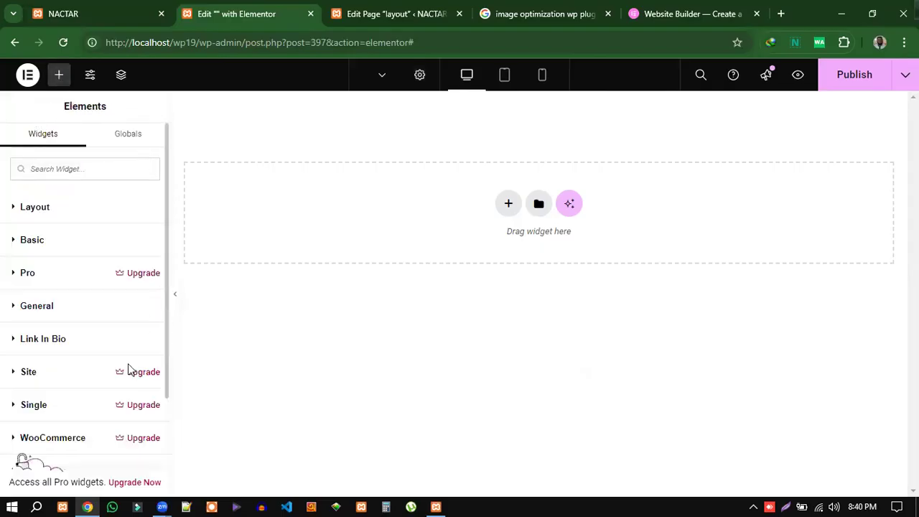
{"action": "scroll", "coordinate": [162, 345], "scroll_direction": "down", "scroll_amount": 2}
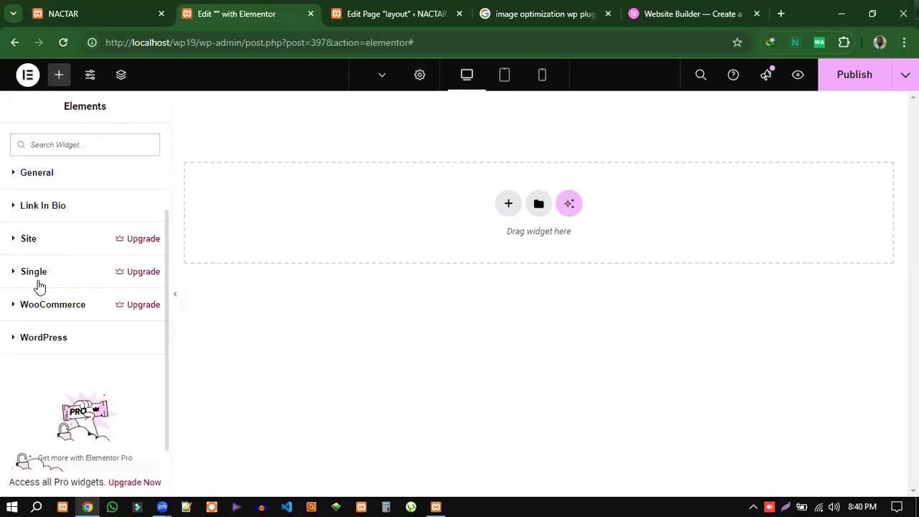
{"action": "scroll", "coordinate": [43, 273], "scroll_direction": "up", "scroll_amount": 3}
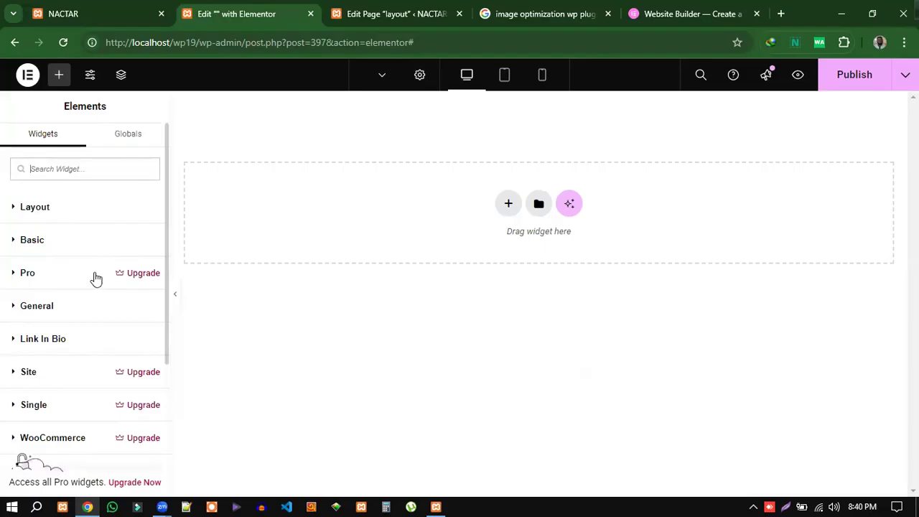
{"action": "left_click", "coordinate": [60, 81]}
{"action": "scroll", "coordinate": [103, 323], "scroll_direction": "down", "scroll_amount": 2}
{"action": "scroll", "coordinate": [103, 327], "scroll_direction": "up", "scroll_amount": 1}
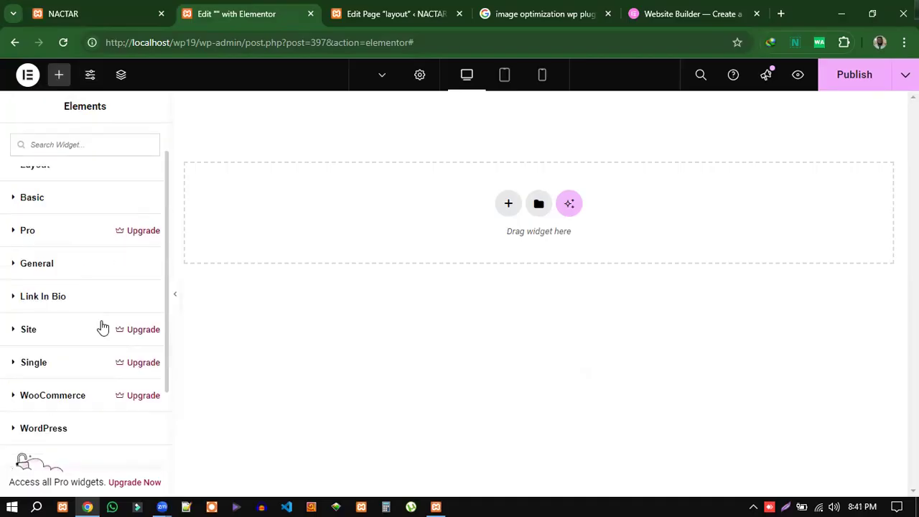
{"action": "scroll", "coordinate": [103, 327], "scroll_direction": "up", "scroll_amount": 1}
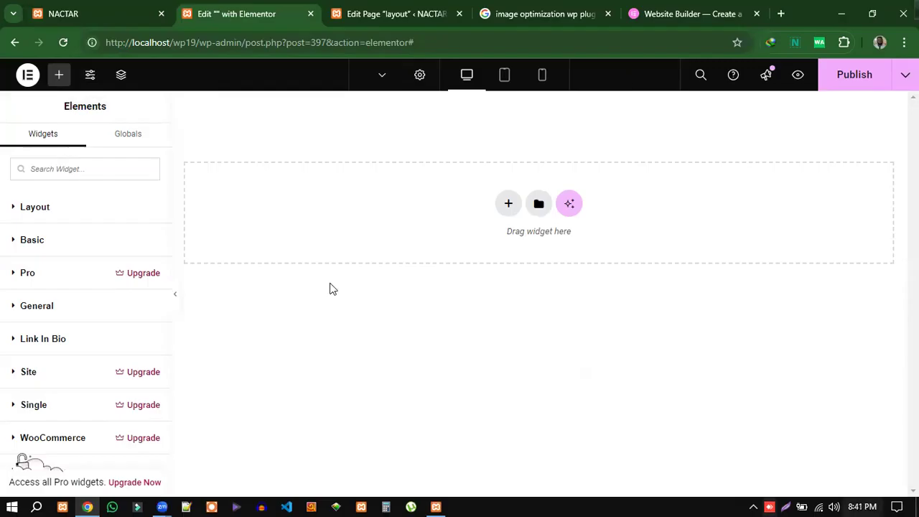
- Open Global Colors in the site settings and select the hex code in the Primary color's picker
{"action": "left_click", "coordinate": [90, 76]}
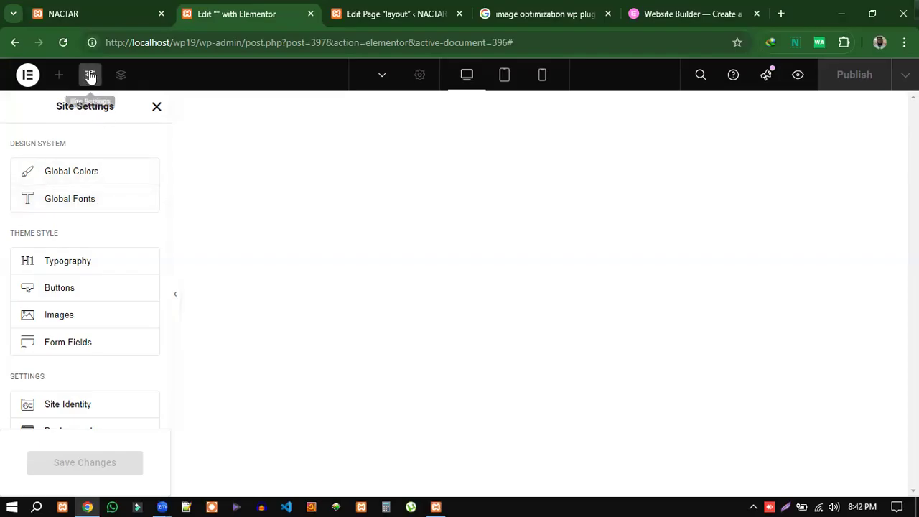
{"action": "left_click", "coordinate": [81, 172]}
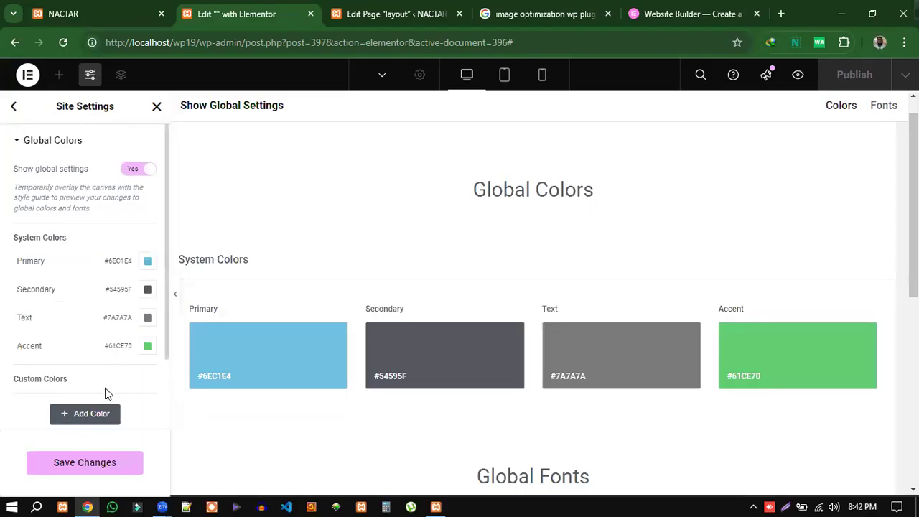
{"action": "scroll", "coordinate": [113, 386], "scroll_direction": "down", "scroll_amount": 2}
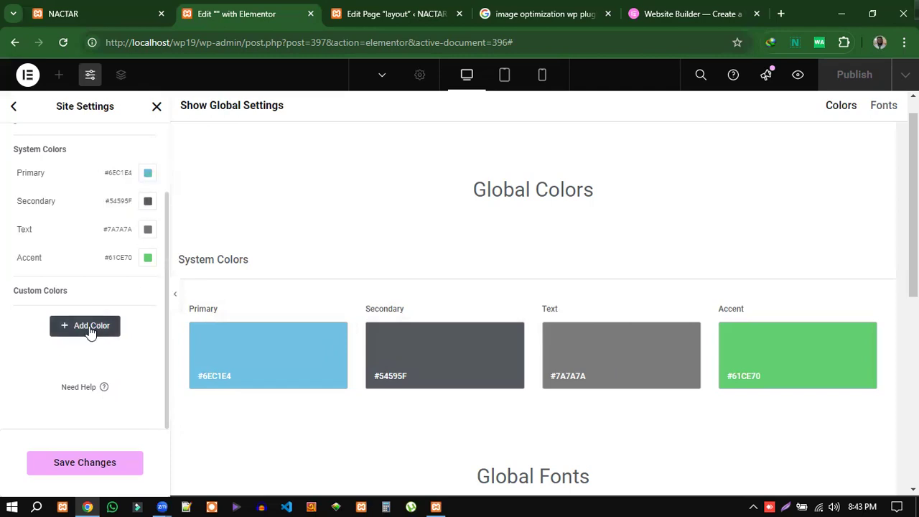
{"action": "left_click", "coordinate": [148, 175]}
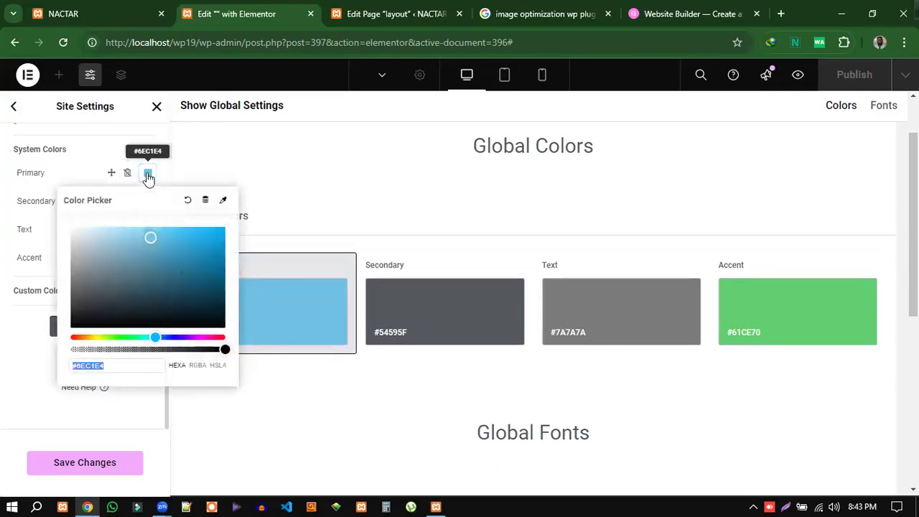
{"action": "left_click", "coordinate": [115, 365]}
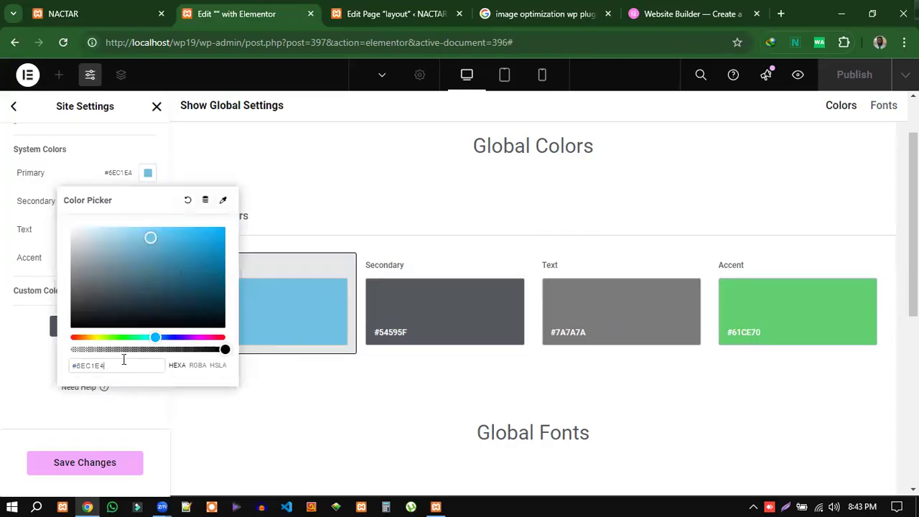
{"action": "left_click_drag", "start_coordinate": [100, 365], "coordinate": [71, 368]}
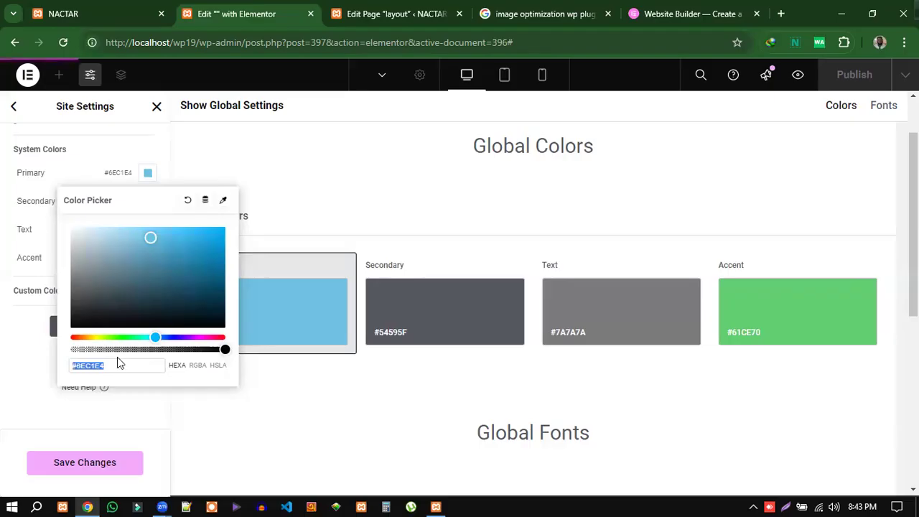
- Look at the desktop color picker utility and close it, and leave Global Colors with the changes discarded
{"action": "left_click", "coordinate": [336, 505]}
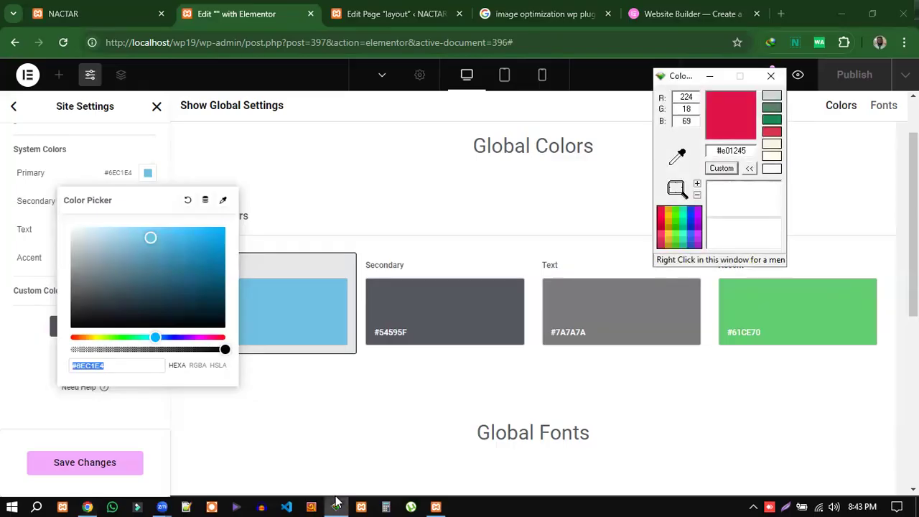
{"action": "left_click", "coordinate": [771, 75]}
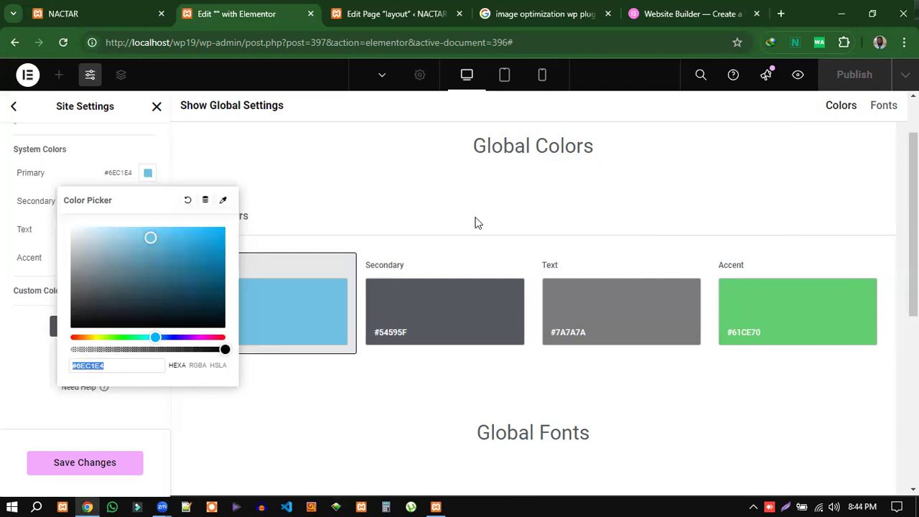
{"action": "left_click", "coordinate": [324, 219]}
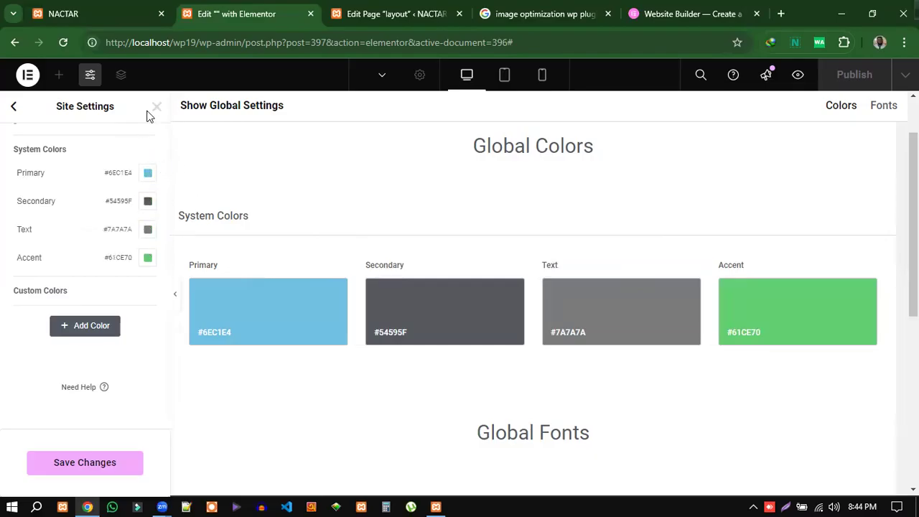
{"action": "left_click", "coordinate": [18, 113]}
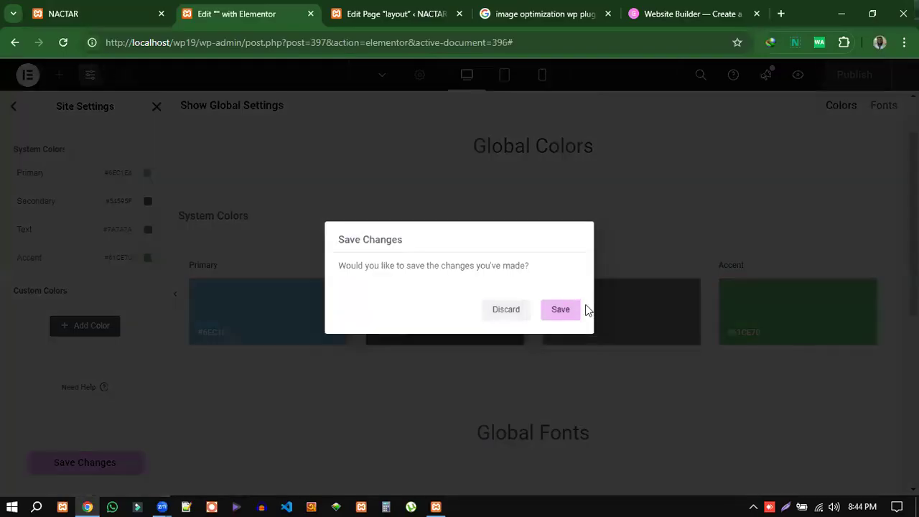
{"action": "left_click", "coordinate": [514, 315]}
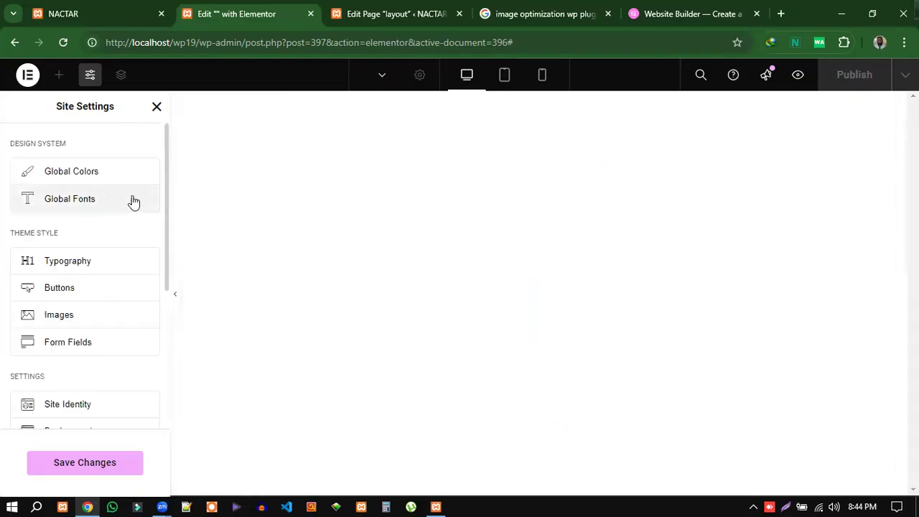
- View the system fonts under Global Fonts and return to the site settings, discarding any changes
{"action": "left_click", "coordinate": [86, 202]}
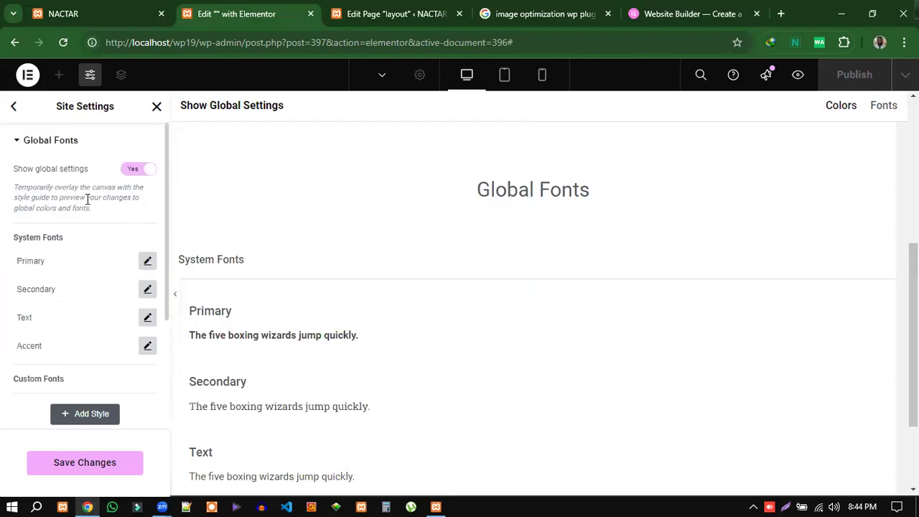
{"action": "scroll", "coordinate": [466, 398], "scroll_direction": "down", "scroll_amount": 3}
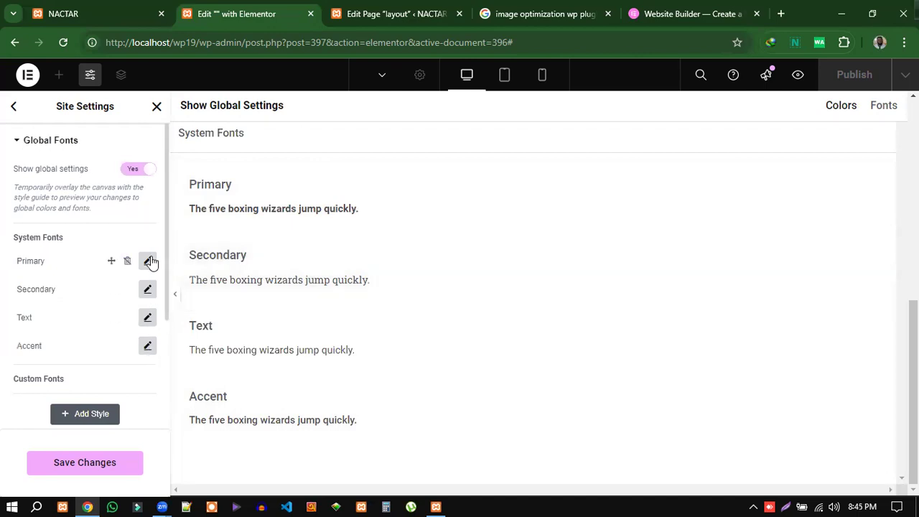
{"action": "left_click", "coordinate": [15, 113]}
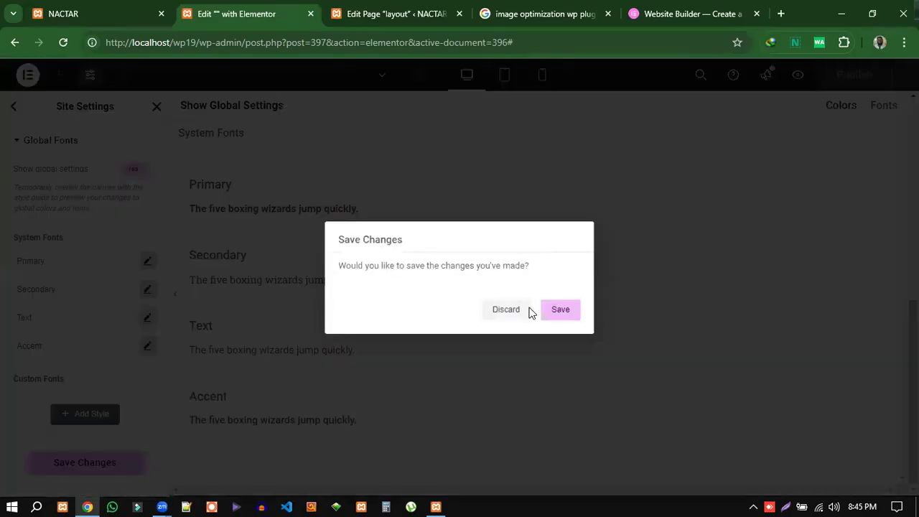
{"action": "left_click", "coordinate": [515, 310]}
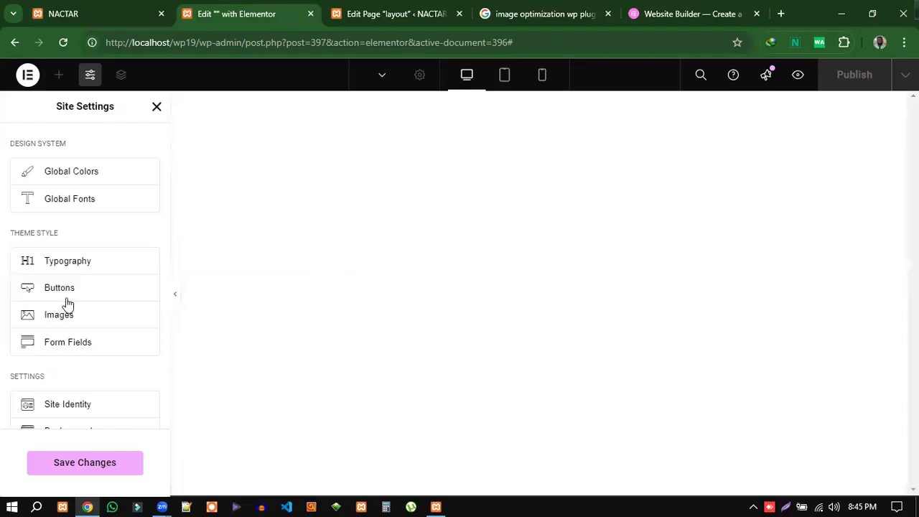
- Examine the site settings from Design System through Theme Style to Settings, and leave them with any changes discarded
{"action": "scroll", "coordinate": [83, 260], "scroll_direction": "down", "scroll_amount": 1}
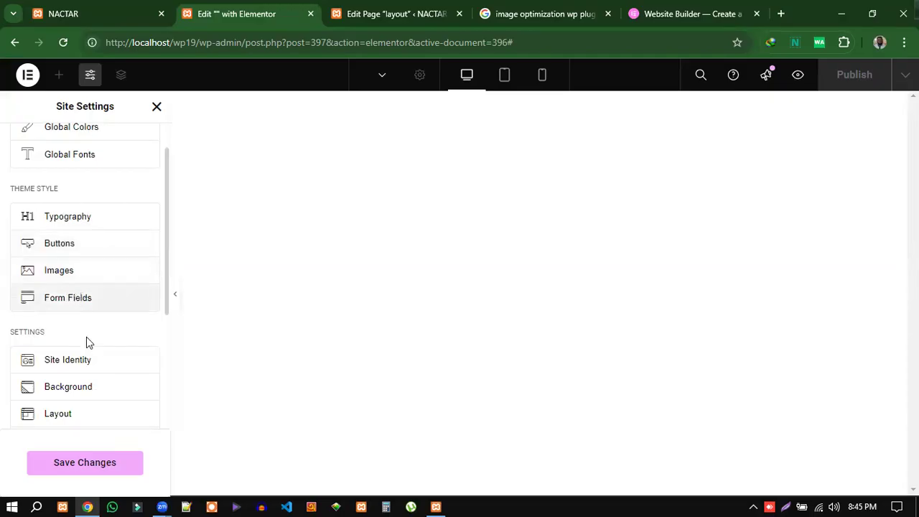
{"action": "scroll", "coordinate": [87, 343], "scroll_direction": "down", "scroll_amount": 2}
{"action": "scroll", "coordinate": [109, 323], "scroll_direction": "down", "scroll_amount": 1}
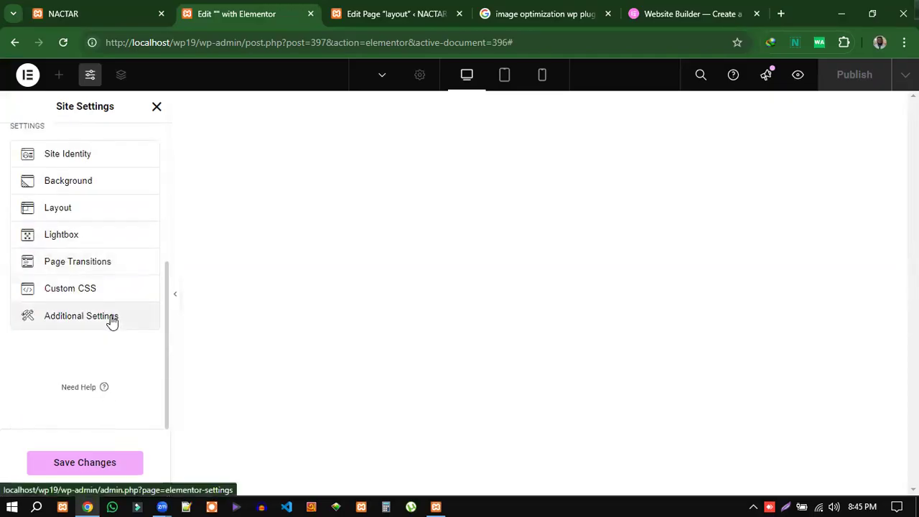
{"action": "scroll", "coordinate": [110, 320], "scroll_direction": "up", "scroll_amount": 1}
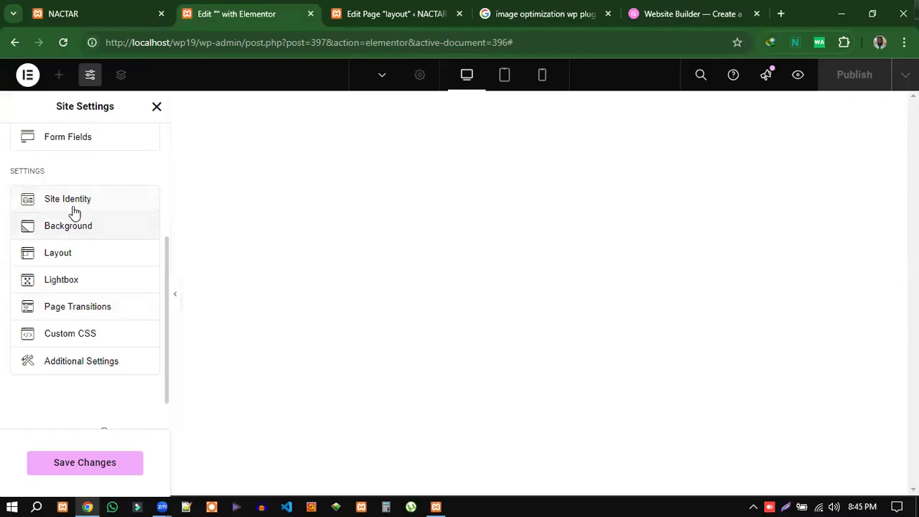
{"action": "scroll", "coordinate": [94, 349], "scroll_direction": "up", "scroll_amount": 2}
{"action": "scroll", "coordinate": [90, 363], "scroll_direction": "down", "scroll_amount": 2}
{"action": "scroll", "coordinate": [91, 355], "scroll_direction": "down", "scroll_amount": 1}
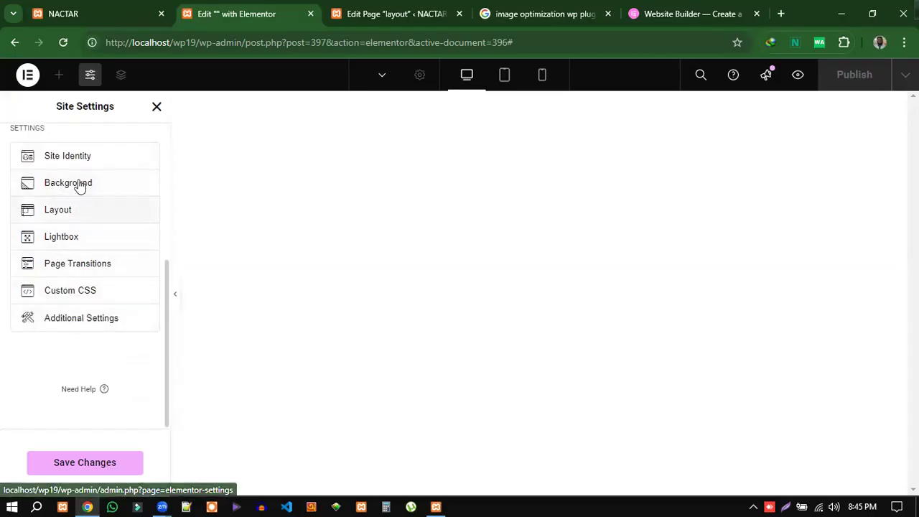
{"action": "scroll", "coordinate": [82, 244], "scroll_direction": "up", "scroll_amount": 2}
{"action": "scroll", "coordinate": [82, 265], "scroll_direction": "up", "scroll_amount": 4}
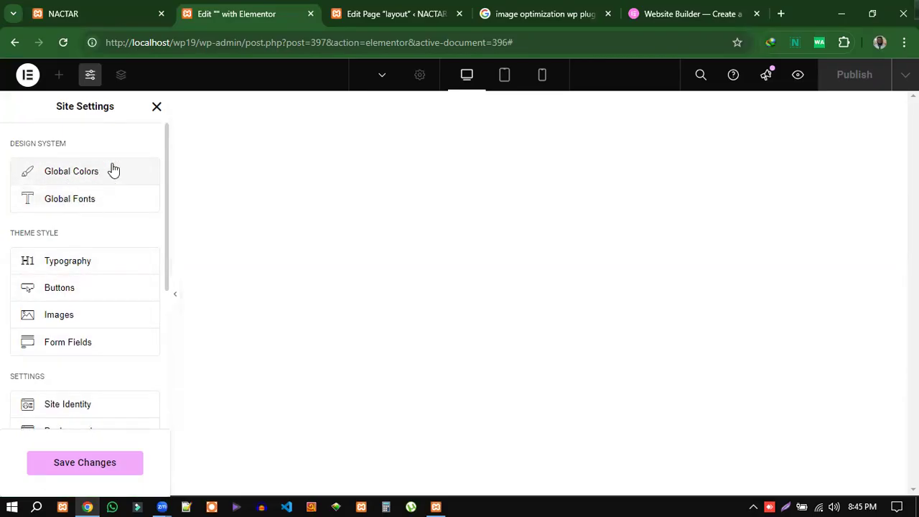
{"action": "left_click", "coordinate": [156, 108]}
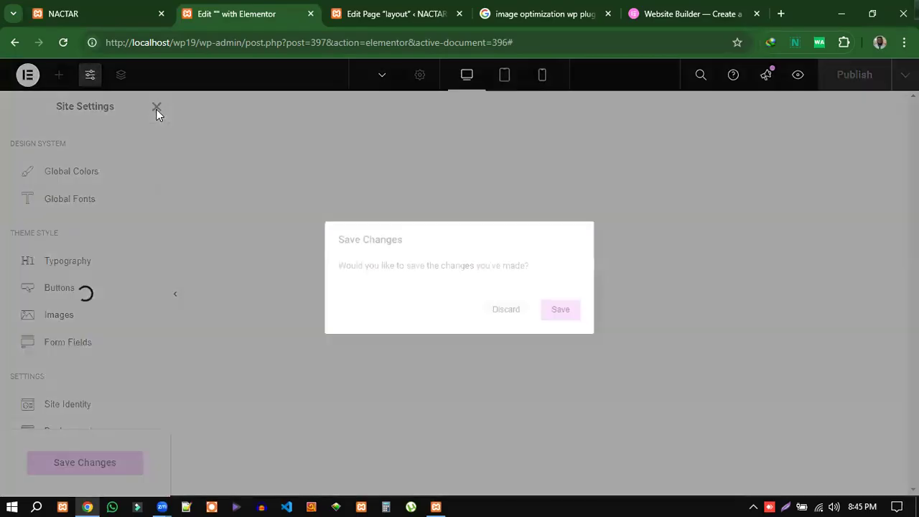
{"action": "left_click", "coordinate": [495, 316]}
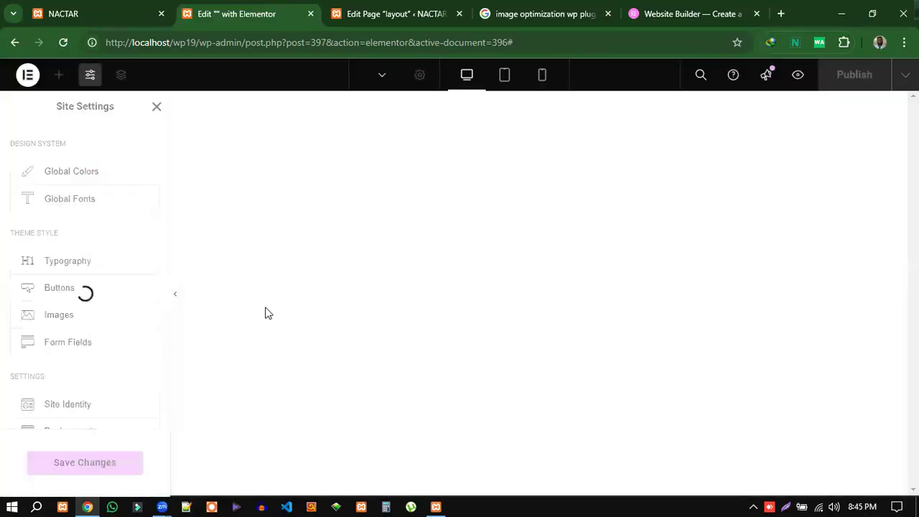
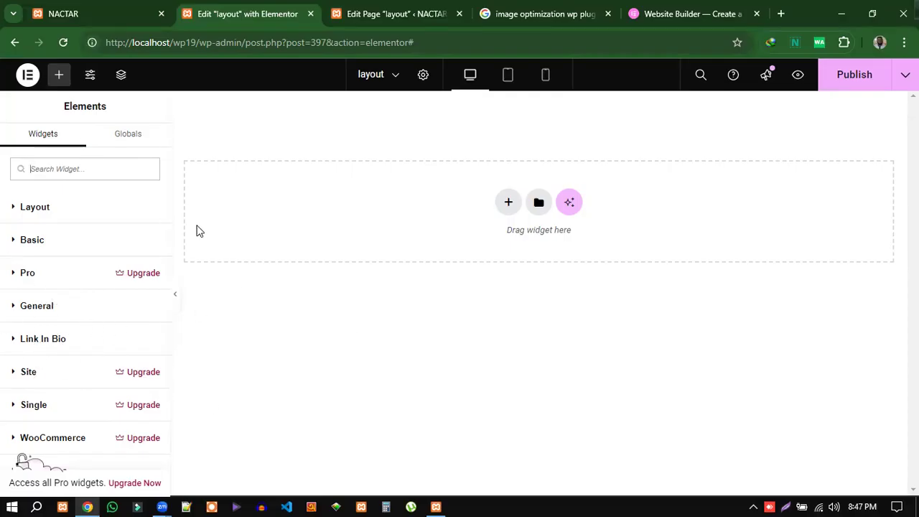
- View the global elements, return to the widgets, and look at the page's Structure overview before closing it
{"action": "left_click", "coordinate": [131, 140]}
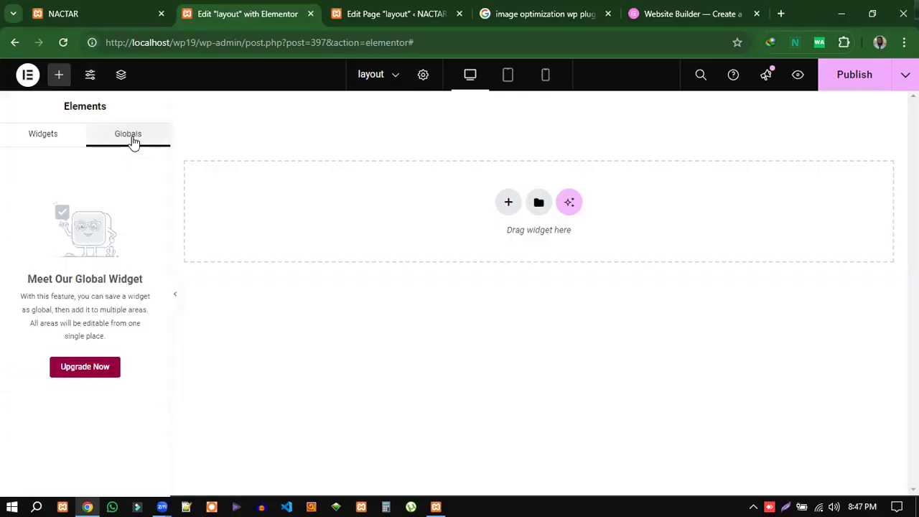
{"action": "left_click", "coordinate": [36, 140]}
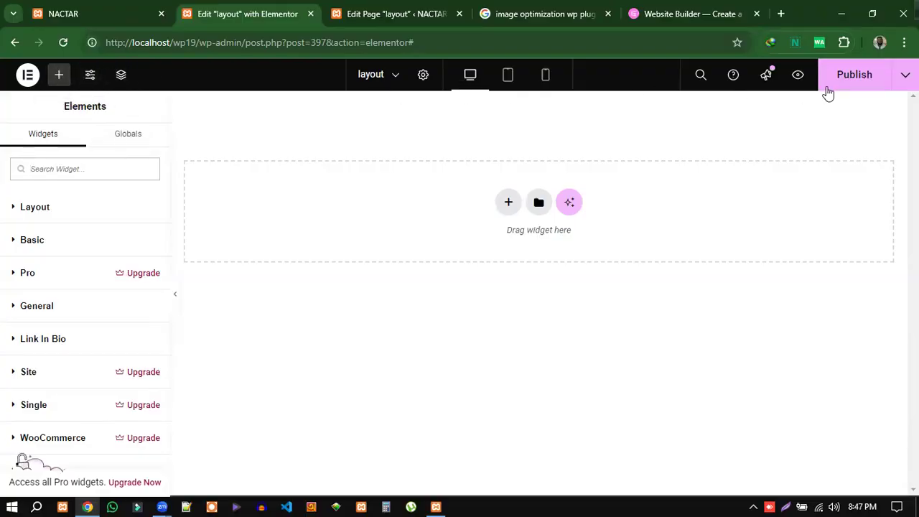
{"action": "left_click", "coordinate": [122, 76]}
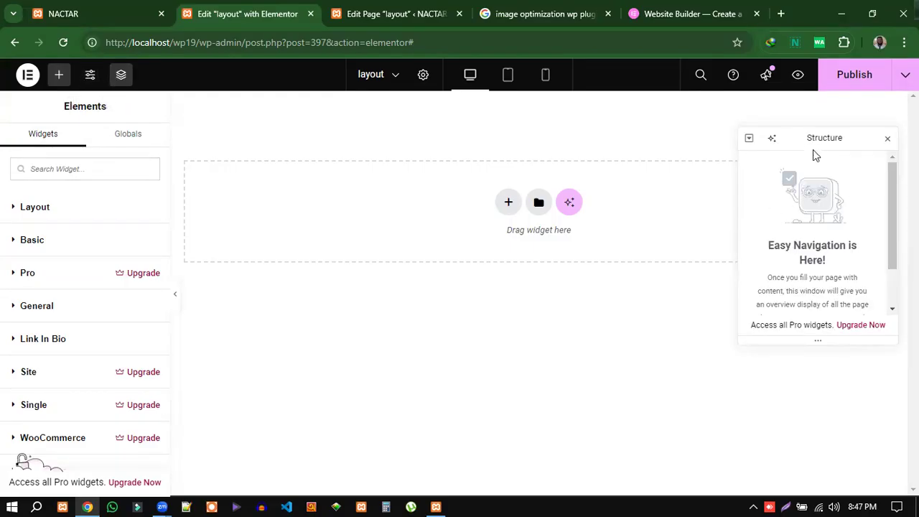
{"action": "left_click", "coordinate": [888, 138]}
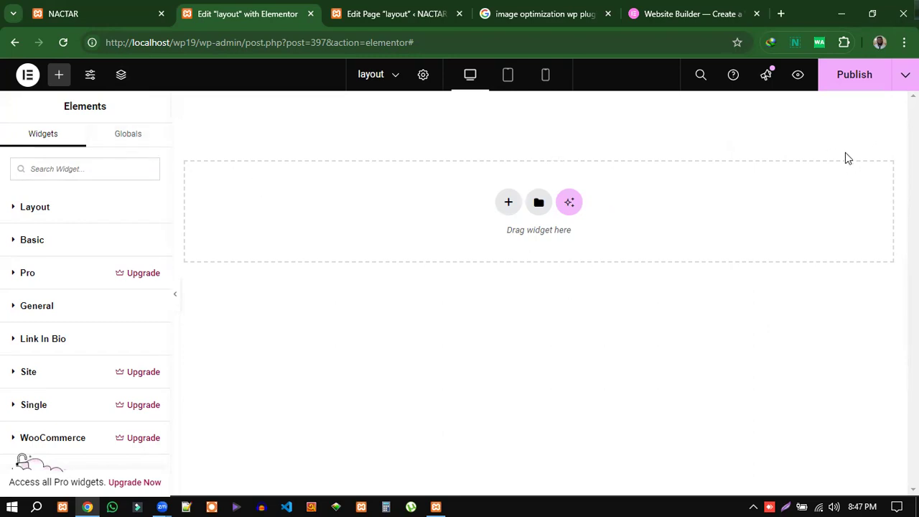
{"action": "left_click", "coordinate": [121, 77]}
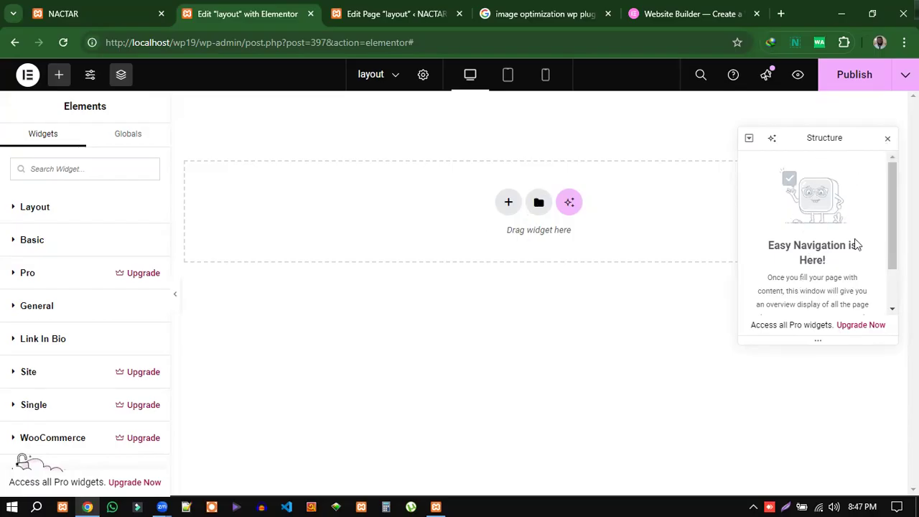
{"action": "left_click", "coordinate": [887, 138]}
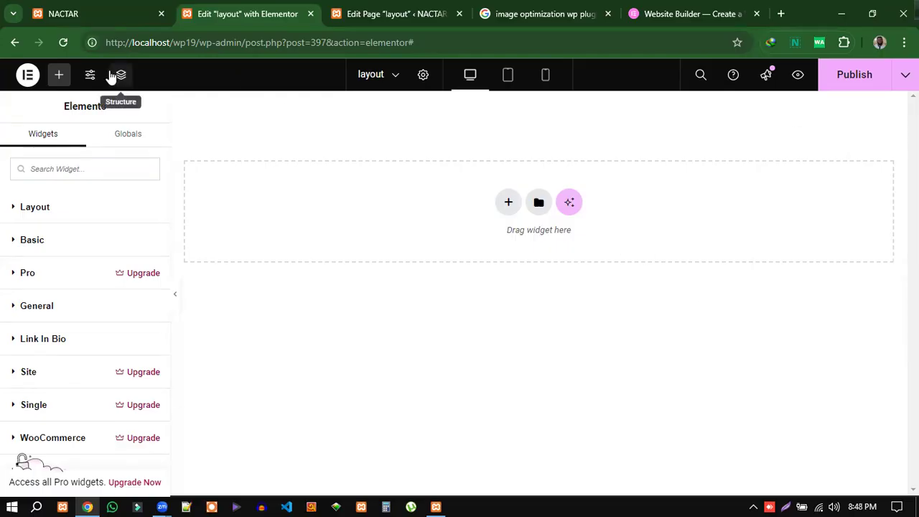
- Examine the Elementor main menu's options, and view the layout page's WordPress edit screen
{"action": "left_click", "coordinate": [31, 84]}
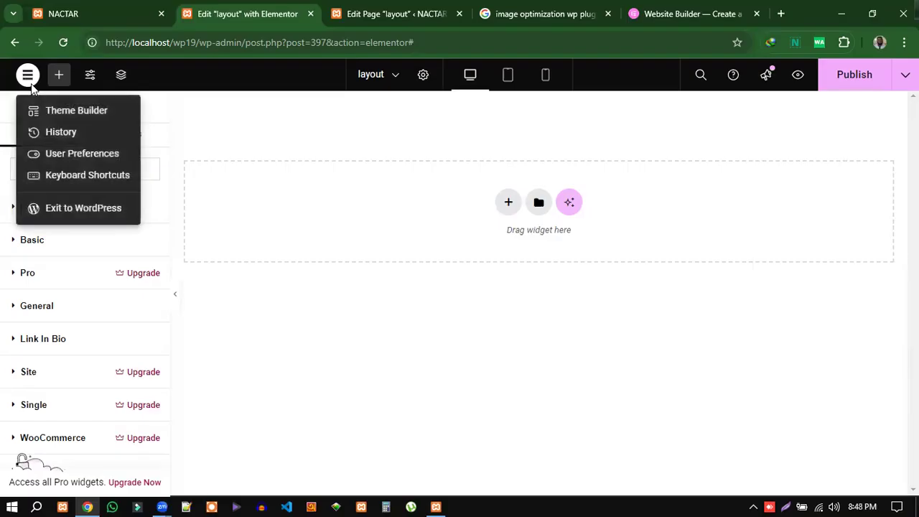
{"action": "left_click", "coordinate": [242, 133]}
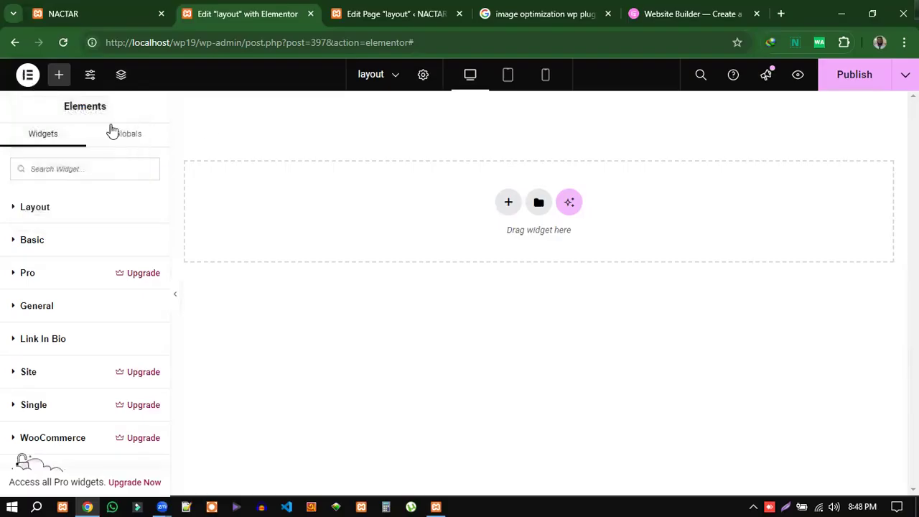
{"action": "left_click", "coordinate": [26, 81]}
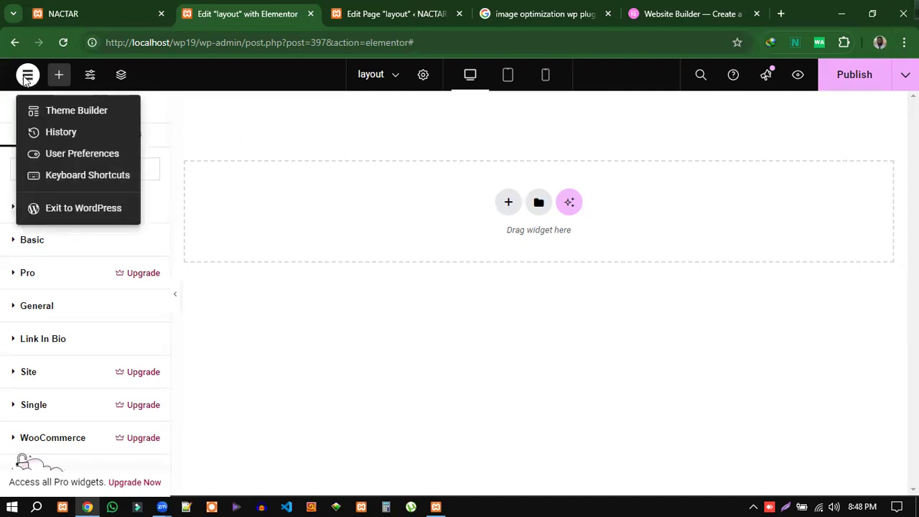
{"action": "left_click", "coordinate": [263, 122]}
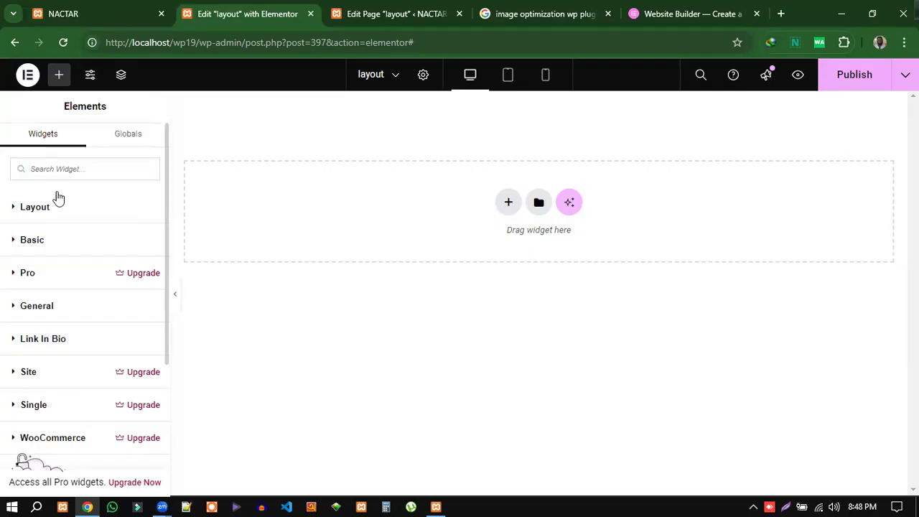
{"action": "left_click", "coordinate": [28, 81]}
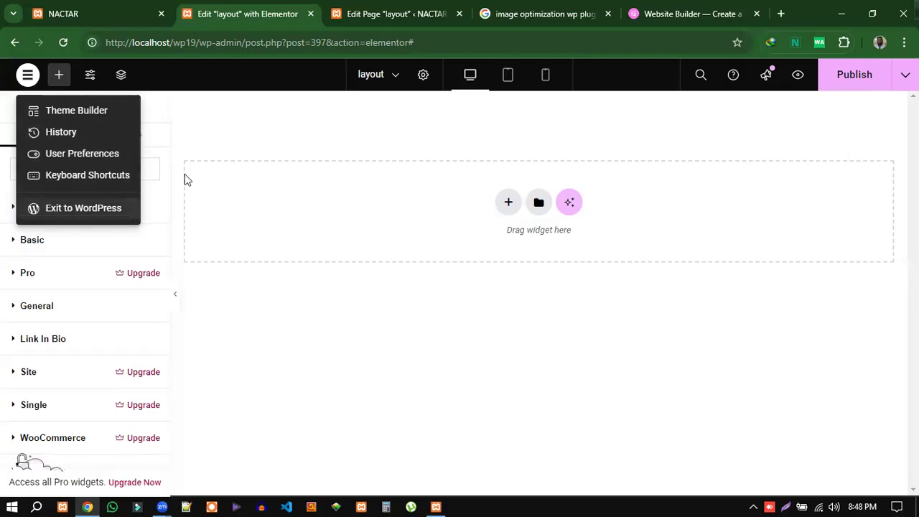
{"action": "left_click", "coordinate": [370, 18]}
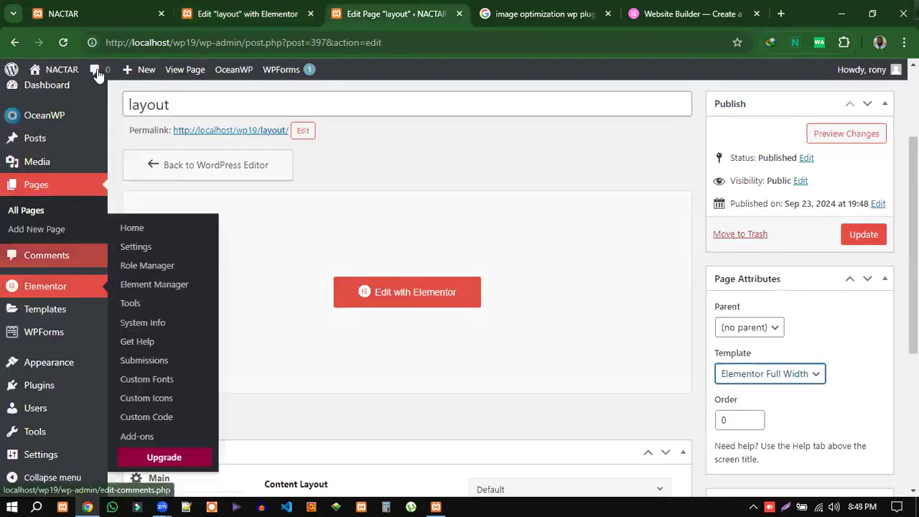
- Return to the Elementor editor for the layout page and set the panel's display mode to dark in User Preferences
{"action": "left_click", "coordinate": [225, 16]}
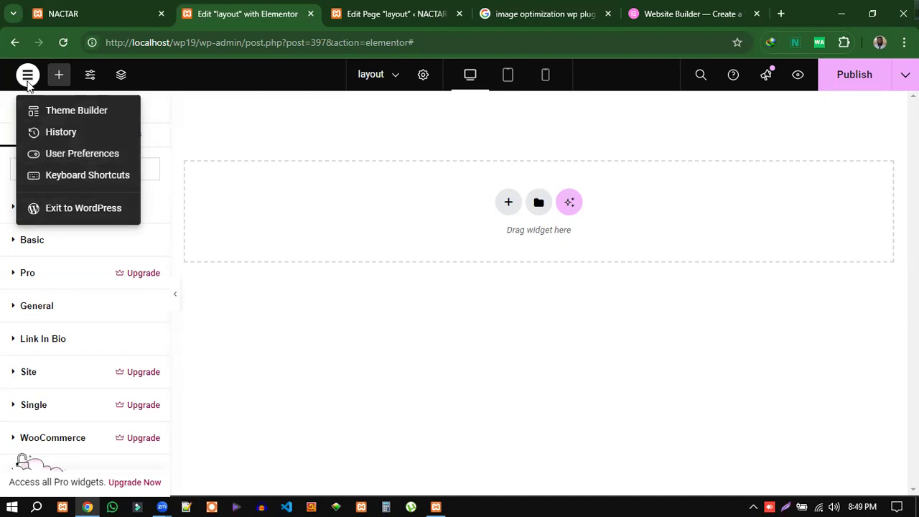
{"action": "left_click", "coordinate": [72, 155]}
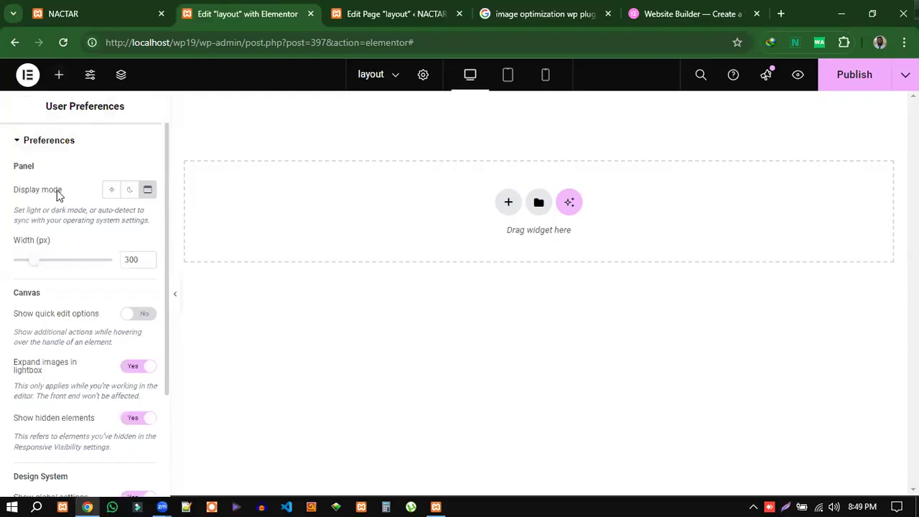
{"action": "left_click", "coordinate": [129, 193]}
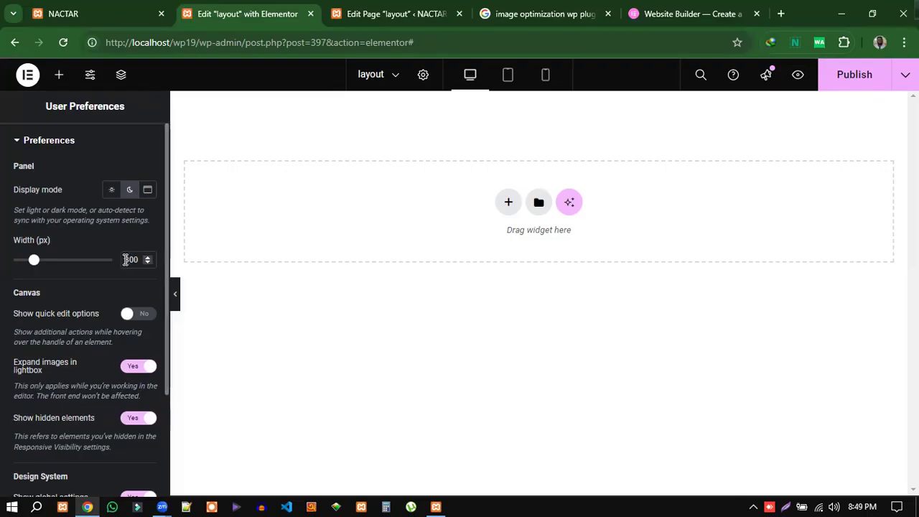
- Widen the editor panel, make it slightly narrower than it was originally, and hide and show it again
{"action": "mouse_move", "coordinate": [171, 275]}
{"action": "left_mouse_down"}
{"action": "mouse_move", "coordinate": [183, 275]}
{"action": "mouse_move", "coordinate": [152, 277]}
{"action": "mouse_move", "coordinate": [189, 276]}
{"action": "left_mouse_up"}
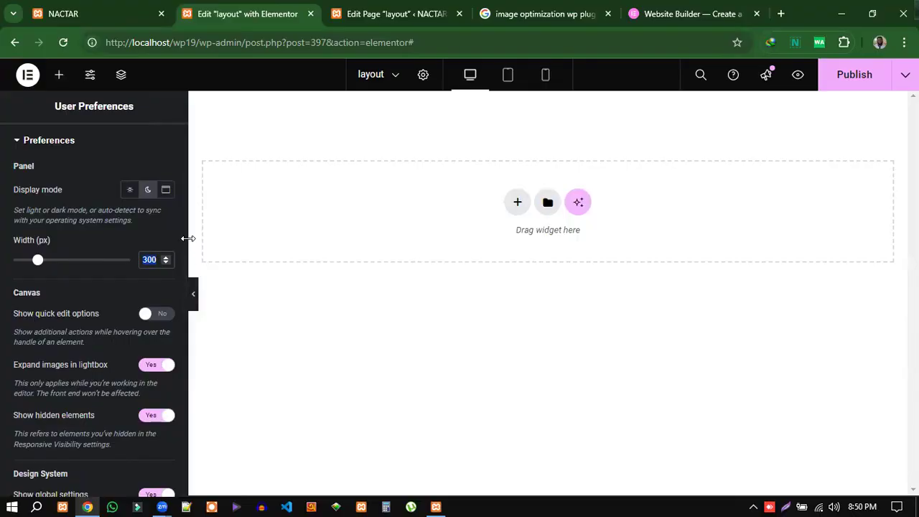
{"action": "left_click_drag", "start_coordinate": [185, 238], "coordinate": [161, 250]}
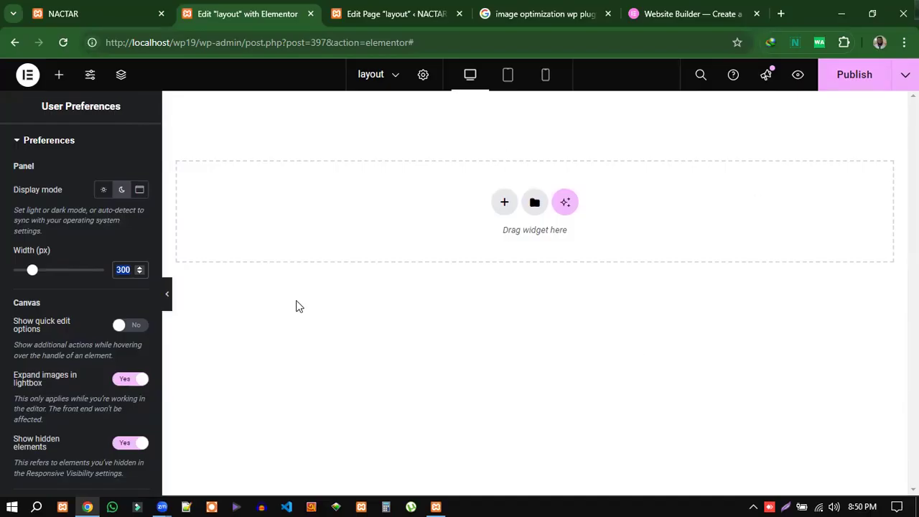
{"action": "left_click", "coordinate": [168, 298]}
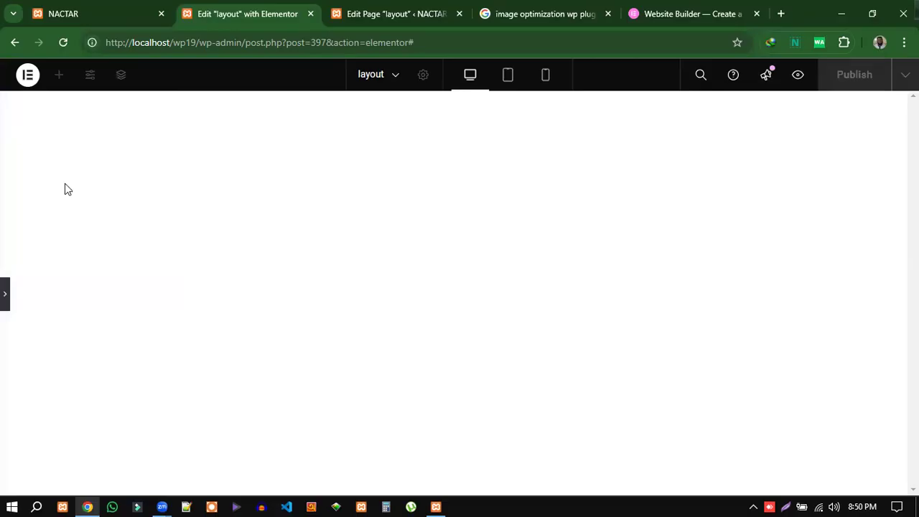
{"action": "left_click", "coordinate": [6, 295]}
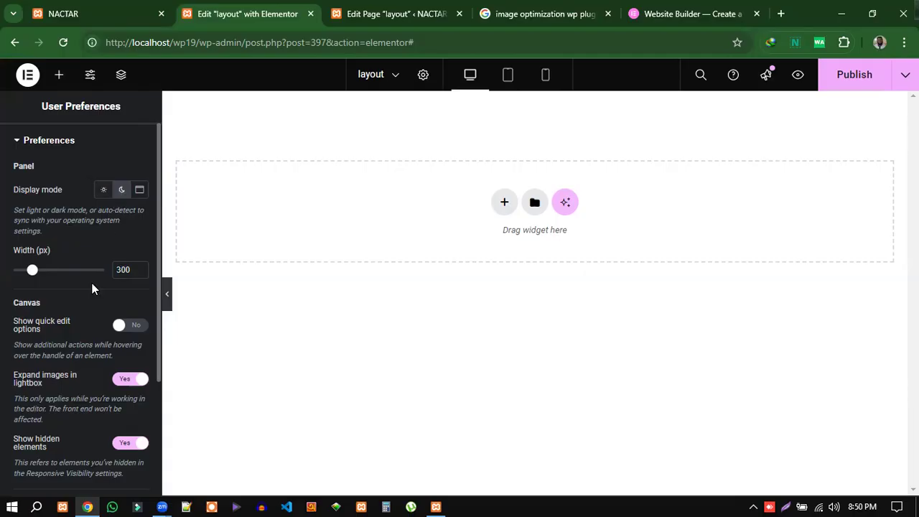
- Review the user preferences down to Navigation, keep the dark display mode, and return to the Elements library
{"action": "scroll", "coordinate": [80, 378], "scroll_direction": "down", "scroll_amount": 3}
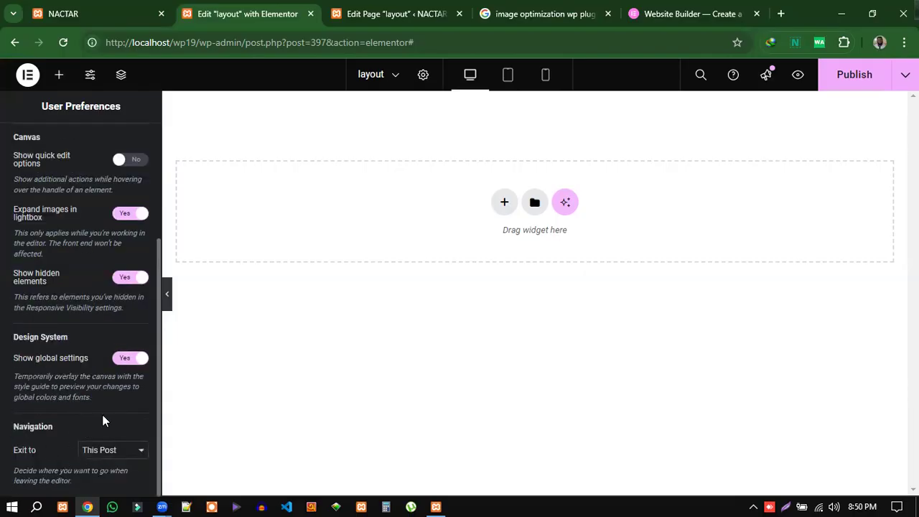
{"action": "scroll", "coordinate": [102, 332], "scroll_direction": "up", "scroll_amount": 2}
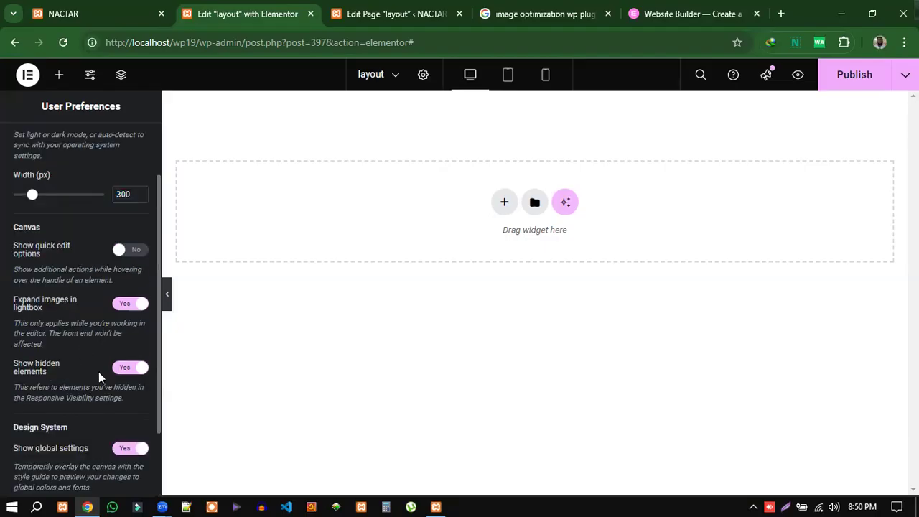
{"action": "scroll", "coordinate": [98, 377], "scroll_direction": "up", "scroll_amount": 2}
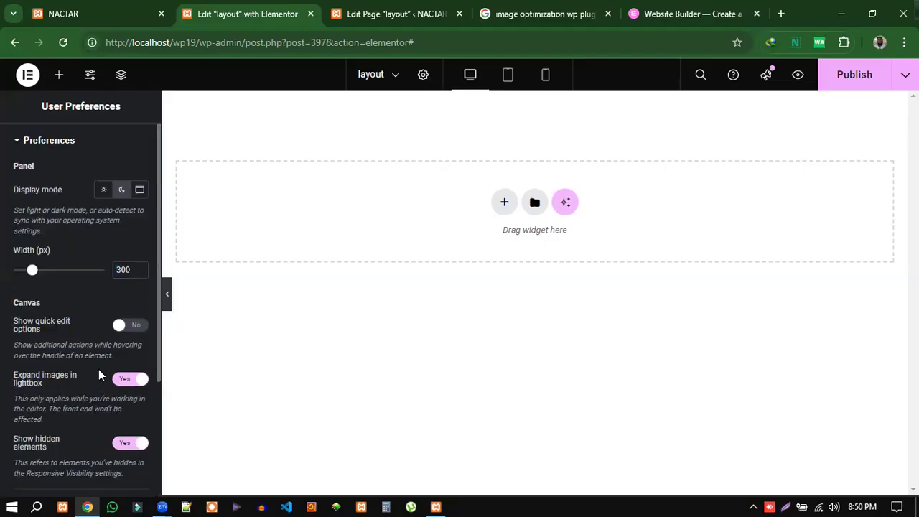
{"action": "left_click", "coordinate": [121, 190]}
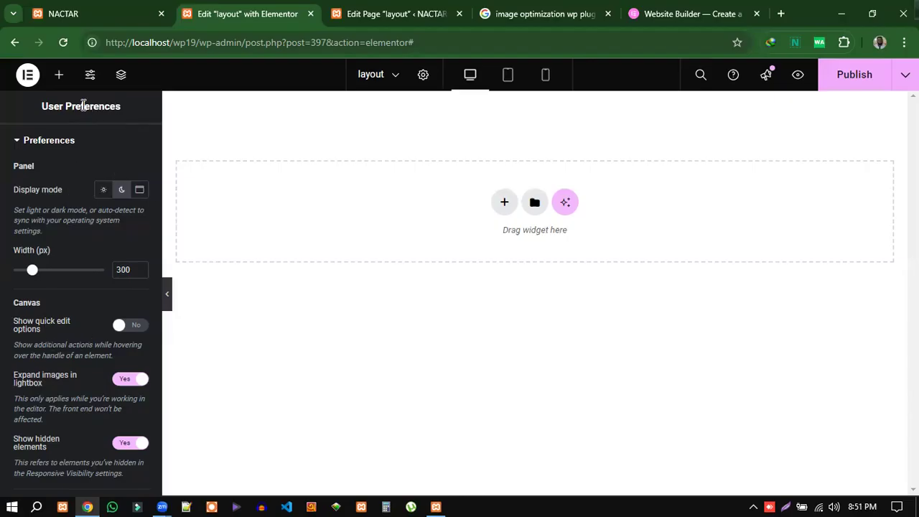
{"action": "left_click", "coordinate": [59, 78]}
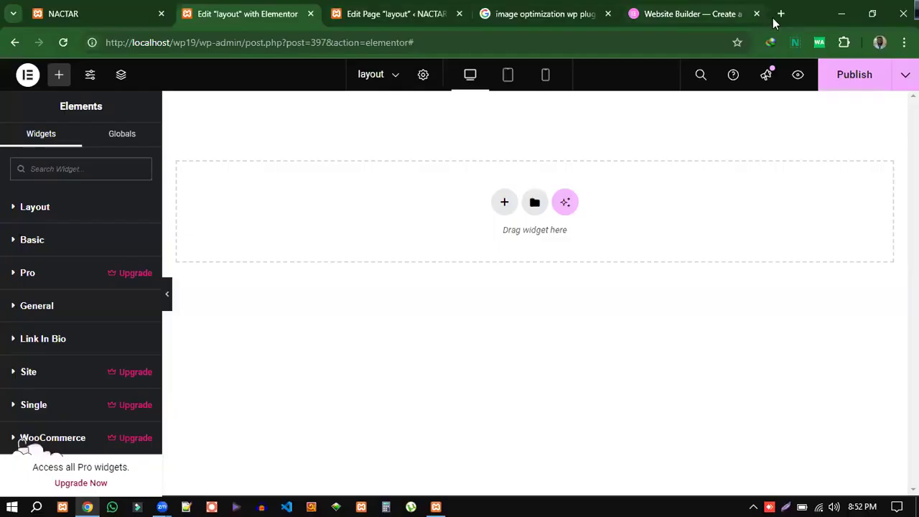
- Open the HTML Codex free templates page, htmlcodex.com/template/, in a new browser tab and view its first templates
{"action": "left_click", "coordinate": [780, 14]}
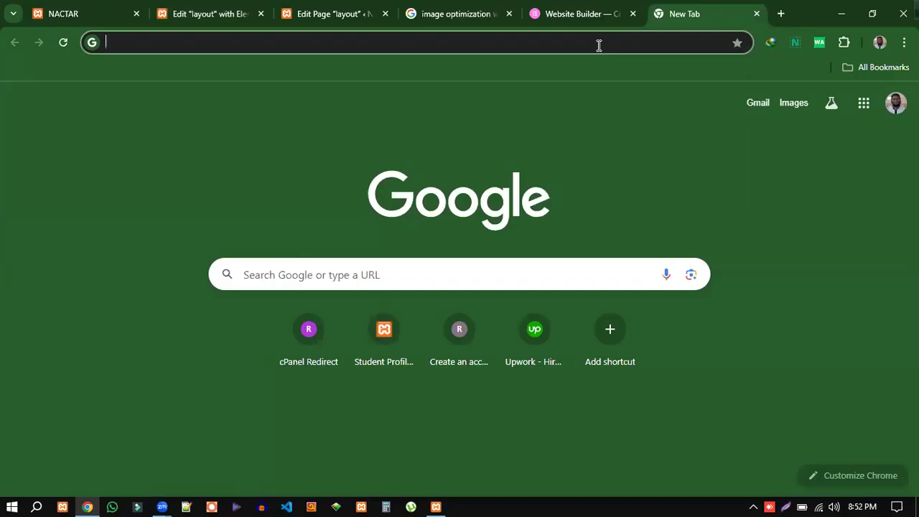
{"action": "type", "text": "html"}
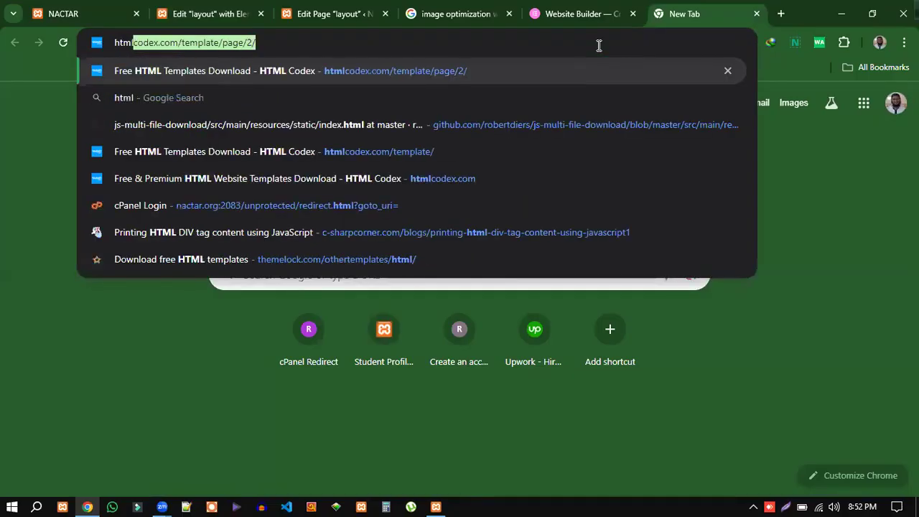
{"action": "key", "text": "BackSpace"}
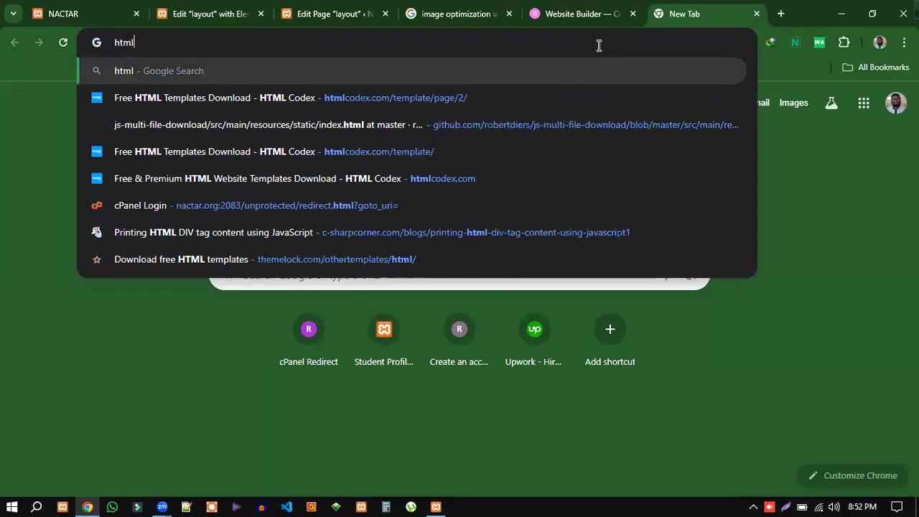
{"action": "type", "text": "code"}
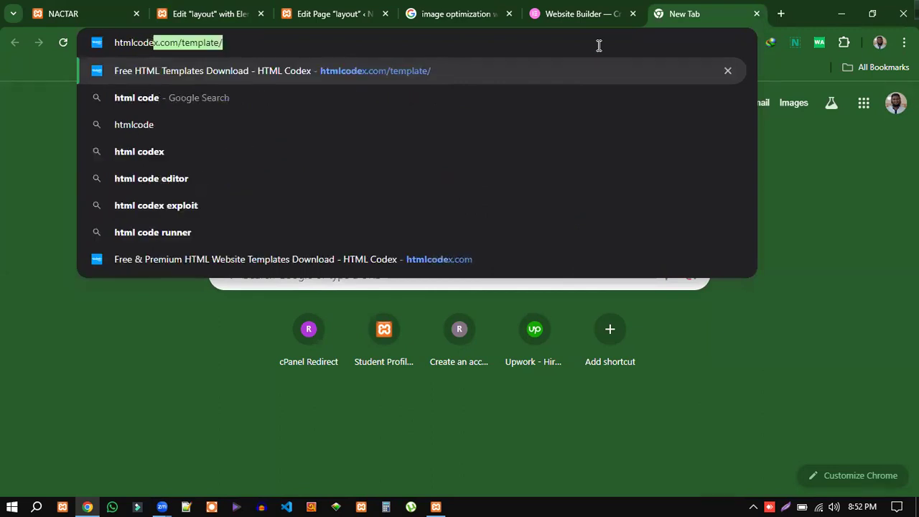
{"action": "key", "text": "Return"}
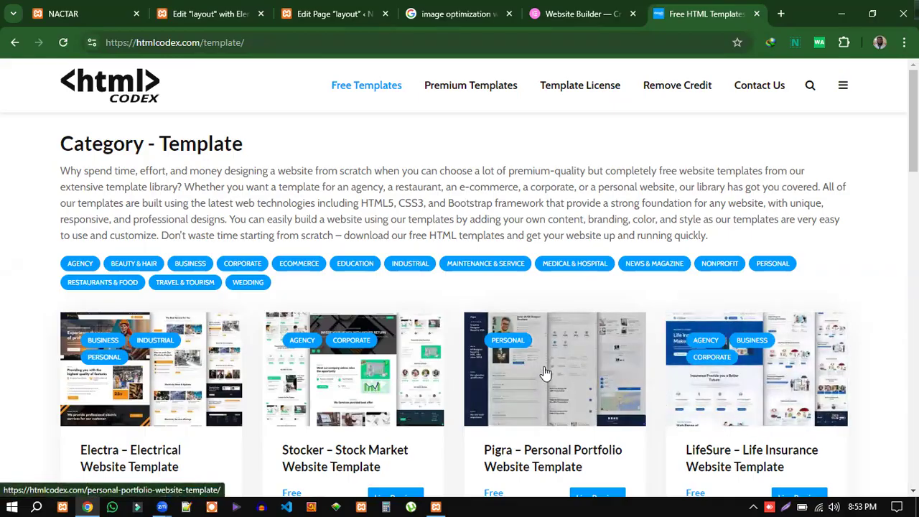
{"action": "scroll", "coordinate": [714, 379], "scroll_direction": "down", "scroll_amount": 3}
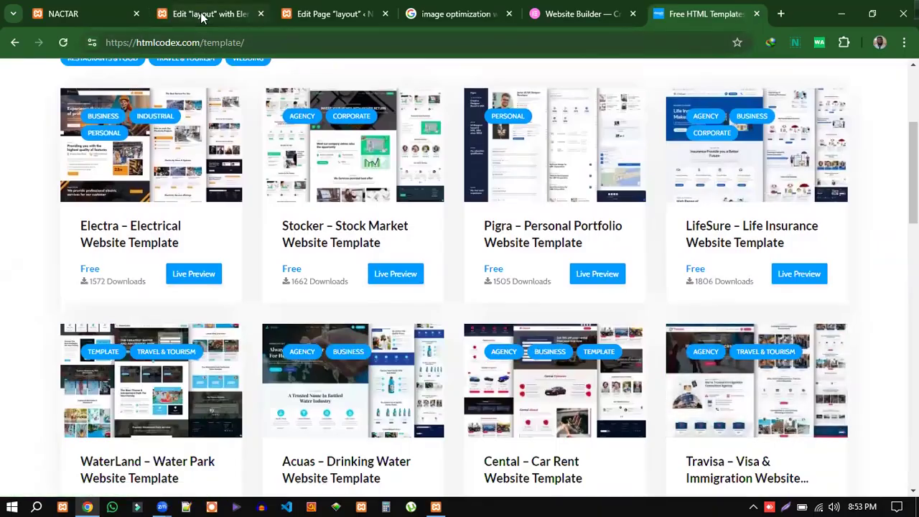
- Check the Elementor editor for the layout page briefly and return to the HTML Codex templates page
{"action": "left_click", "coordinate": [204, 17]}
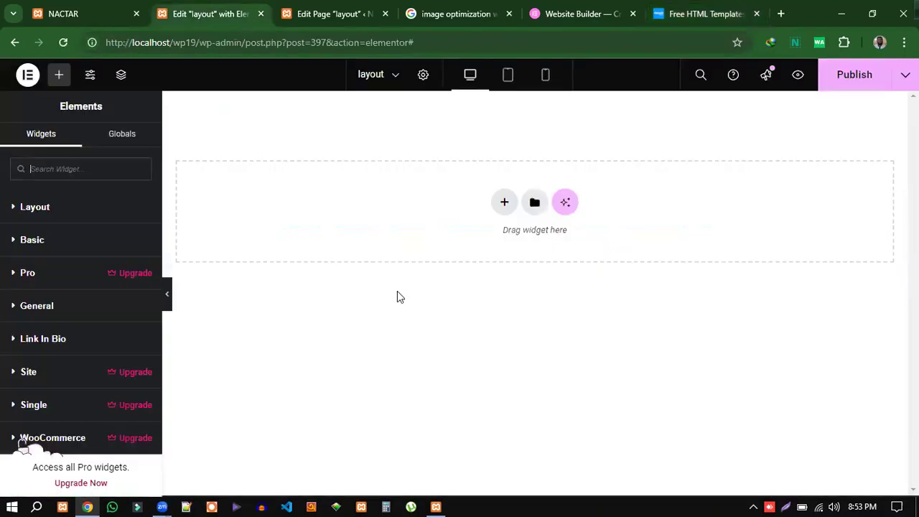
{"action": "left_click", "coordinate": [339, 10]}
{"action": "left_click", "coordinate": [216, 14]}
{"action": "left_click", "coordinate": [704, 14]}
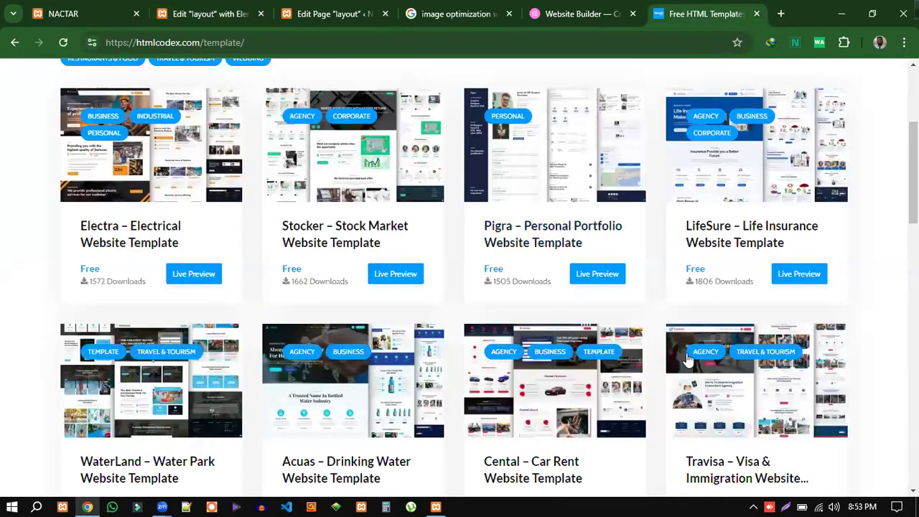
- Browse the free website templates through the second page and open the Hairnic – Single Product Website Template
{"action": "scroll", "coordinate": [711, 411], "scroll_direction": "up", "scroll_amount": 3}
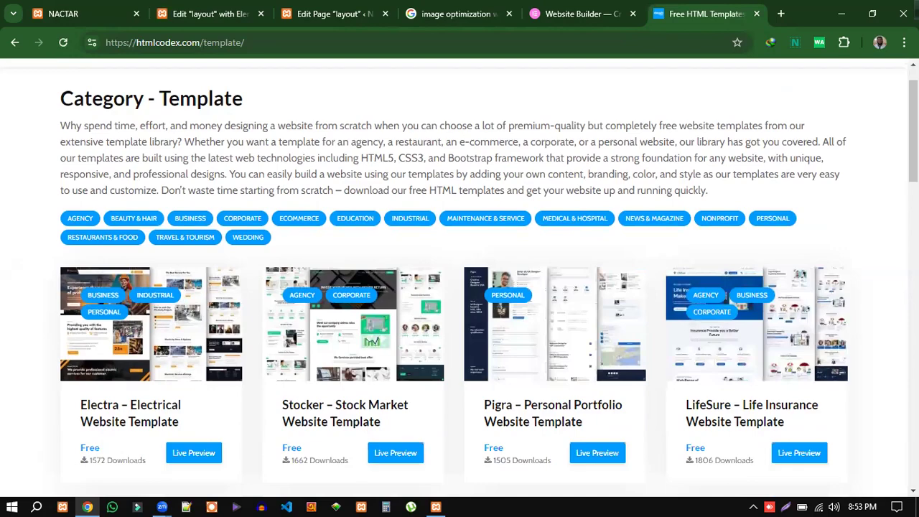
{"action": "scroll", "coordinate": [488, 278], "scroll_direction": "down", "scroll_amount": 5}
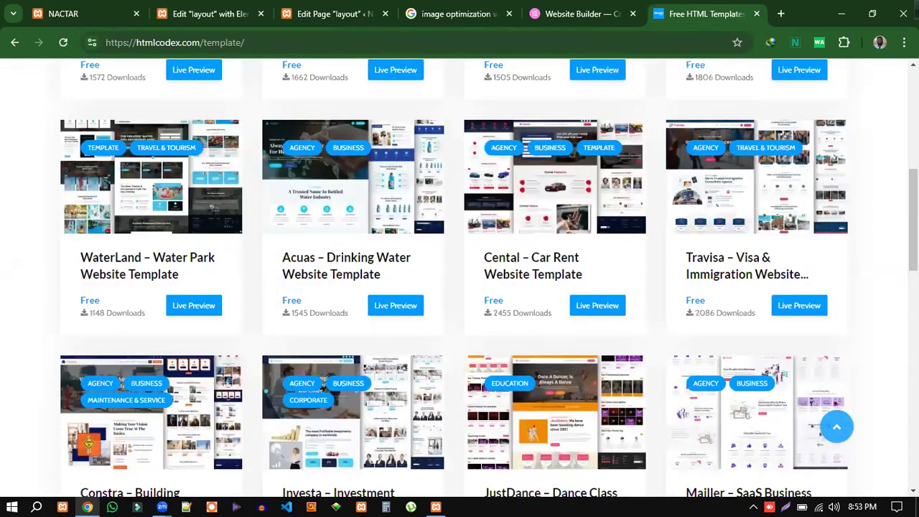
{"action": "scroll", "coordinate": [488, 278], "scroll_direction": "down", "scroll_amount": 2}
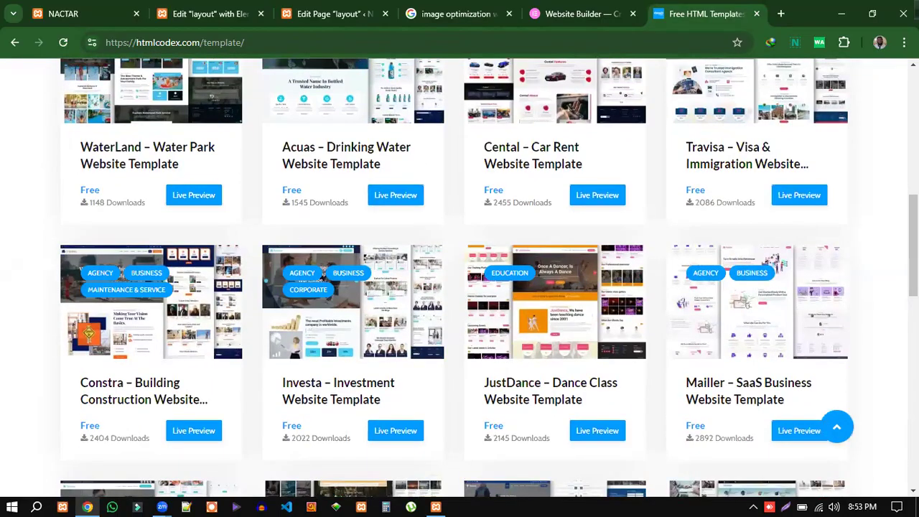
{"action": "scroll", "coordinate": [488, 278], "scroll_direction": "down", "scroll_amount": 1}
{"action": "scroll", "coordinate": [460, 287], "scroll_direction": "down", "scroll_amount": 3}
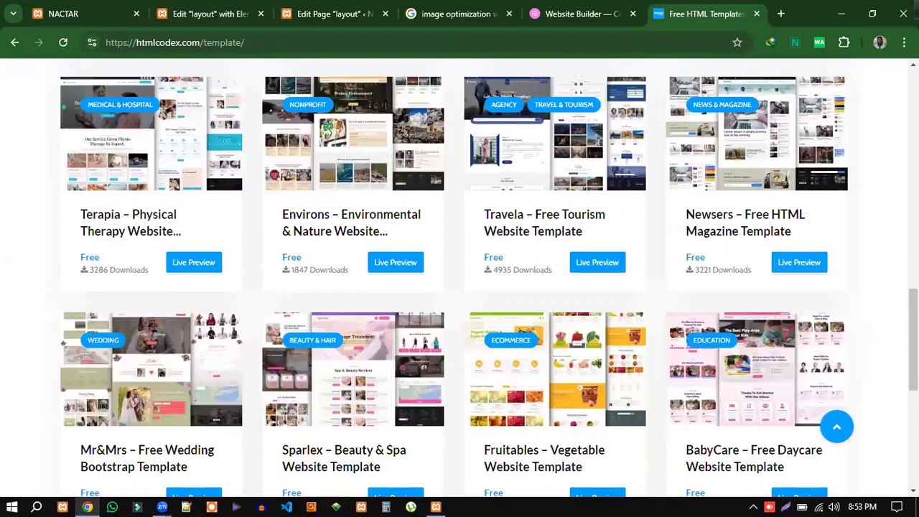
{"action": "scroll", "coordinate": [489, 280], "scroll_direction": "down", "scroll_amount": 1}
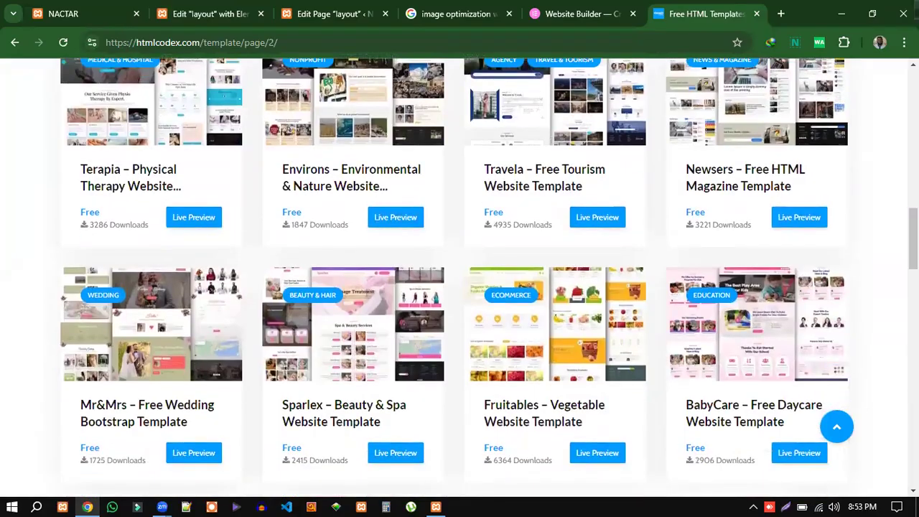
{"action": "scroll", "coordinate": [460, 280], "scroll_direction": "down", "scroll_amount": 2}
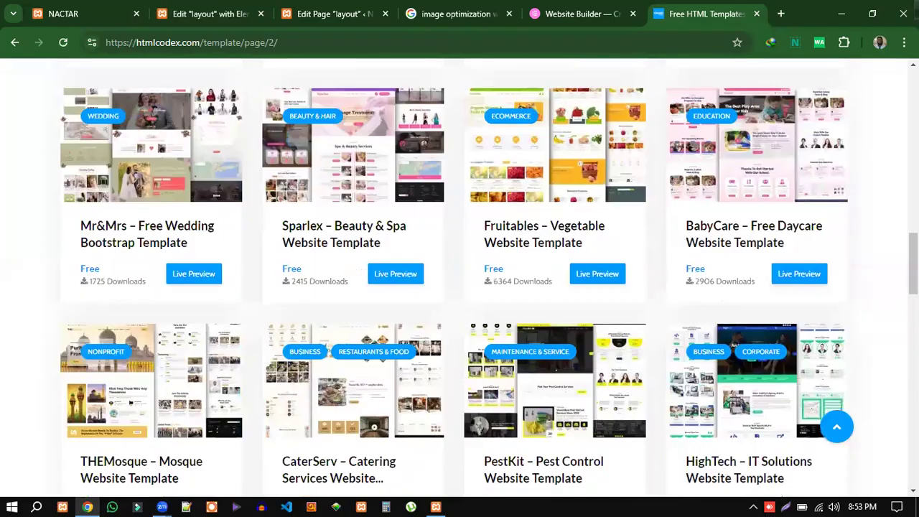
{"action": "scroll", "coordinate": [460, 280], "scroll_direction": "down", "scroll_amount": 3}
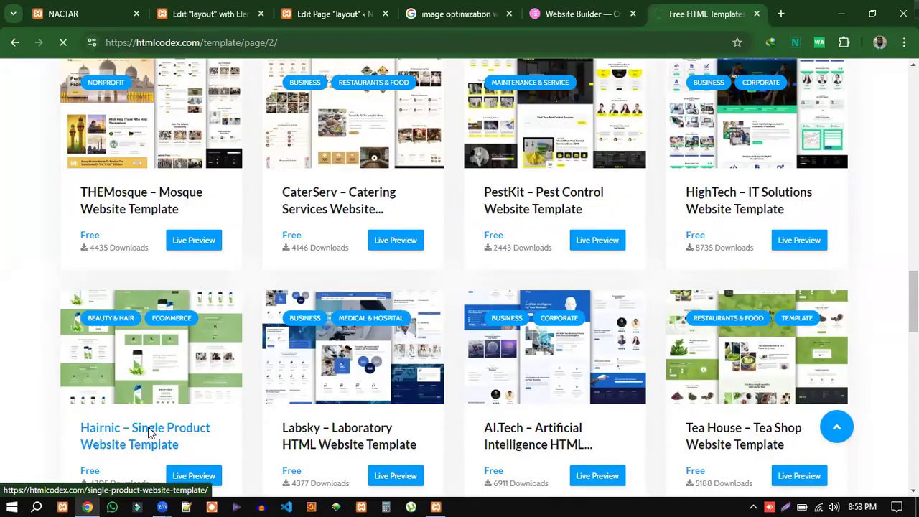
- Open the live preview of the Hairnic template and remove the HTML Codex demo frame around it
{"action": "scroll", "coordinate": [565, 339], "scroll_direction": "down", "scroll_amount": 8}
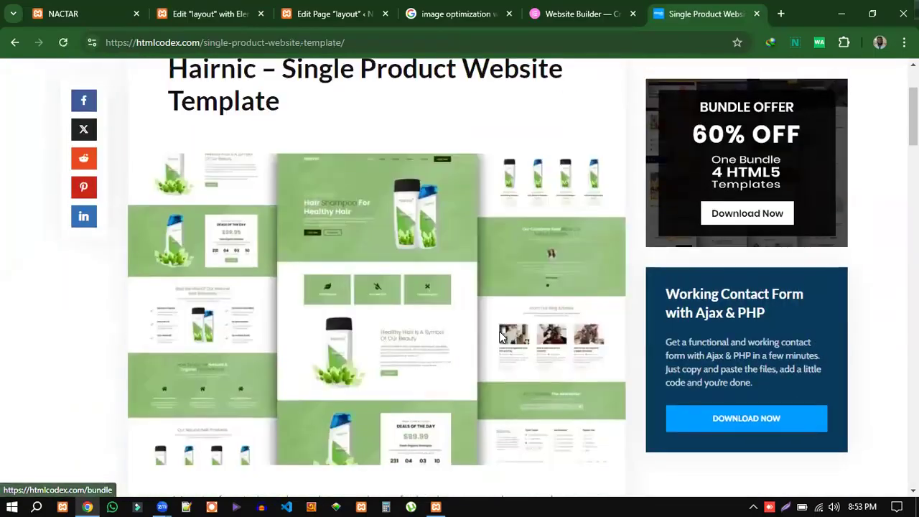
{"action": "scroll", "coordinate": [515, 384], "scroll_direction": "down", "scroll_amount": 15}
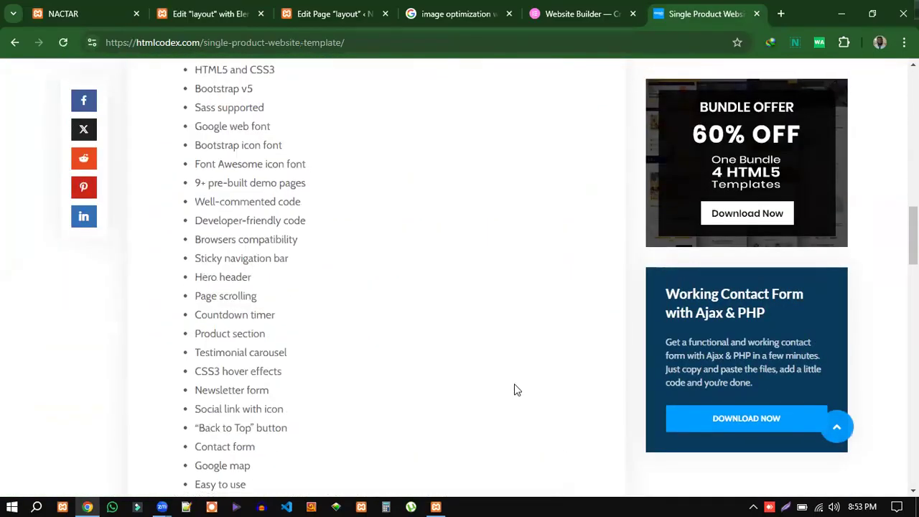
{"action": "scroll", "coordinate": [502, 308], "scroll_direction": "up", "scroll_amount": 1}
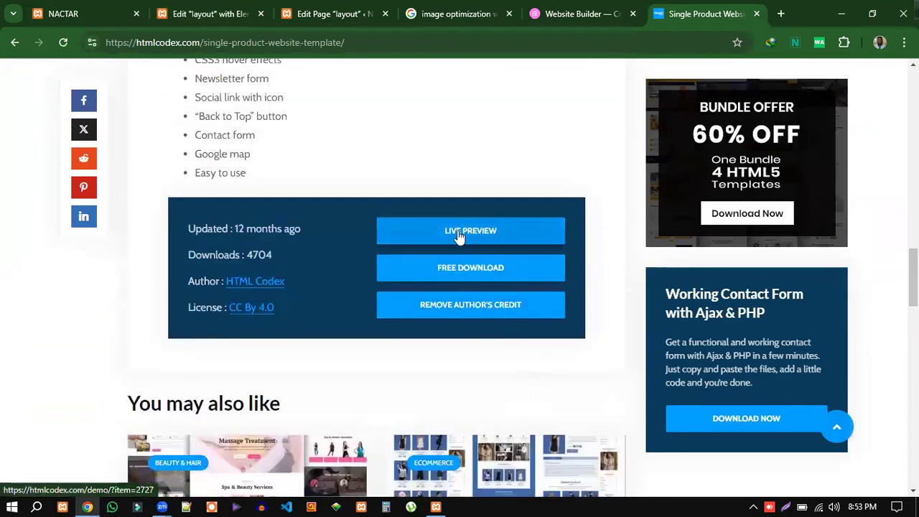
{"action": "left_click", "coordinate": [466, 235]}
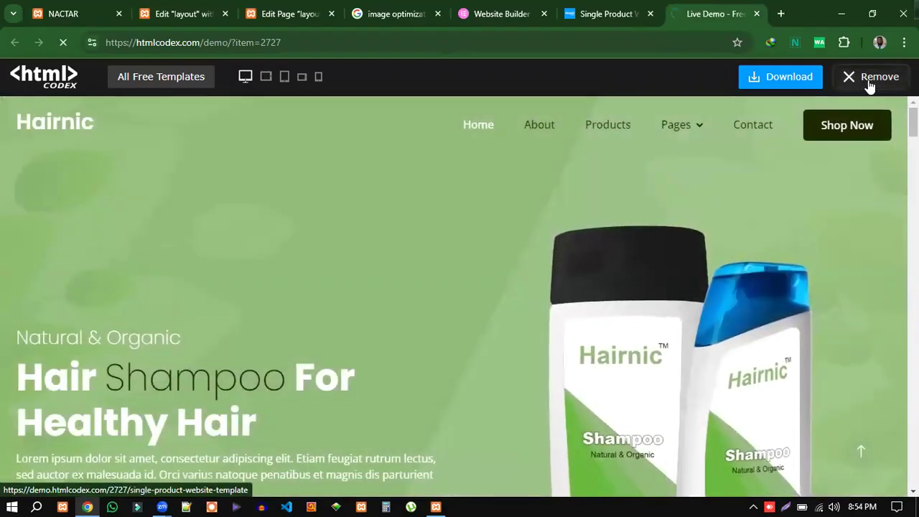
{"action": "left_click", "coordinate": [869, 81]}
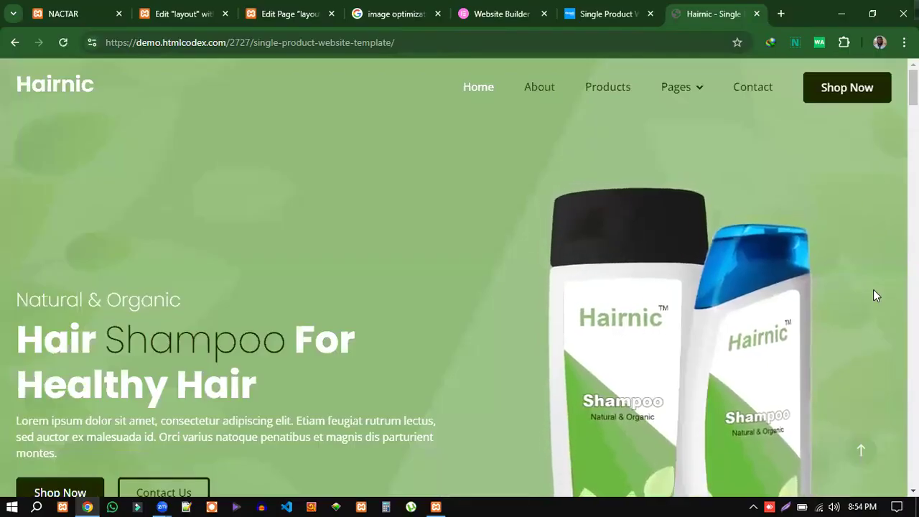
- Review the Hairnic demo's hero banner and feature boxes, and set the browser zoom to 90%
{"action": "scroll", "coordinate": [873, 285], "scroll_direction": "down", "scroll_amount": 2}
{"action": "scroll", "coordinate": [873, 285], "scroll_direction": "down", "scroll_amount": 4}
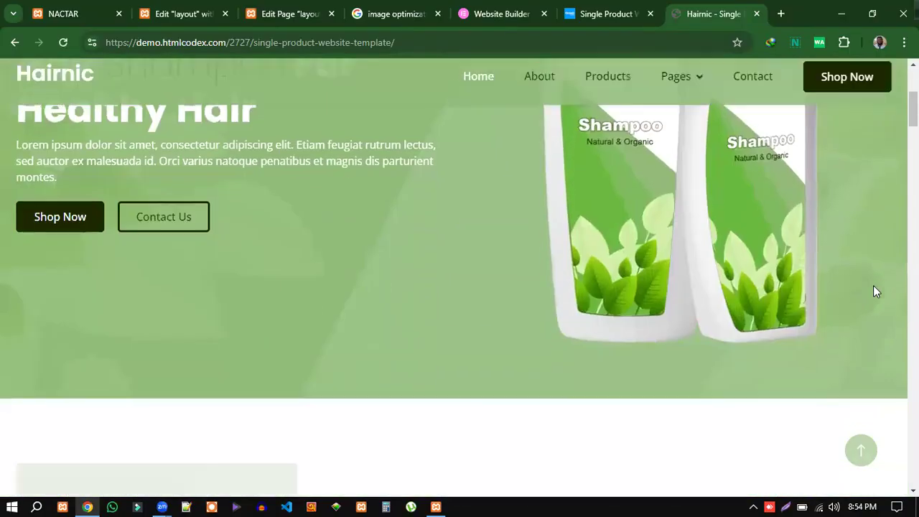
{"action": "scroll", "coordinate": [873, 285], "scroll_direction": "up", "scroll_amount": 2}
{"action": "scroll", "coordinate": [873, 290], "scroll_direction": "up", "scroll_amount": 4}
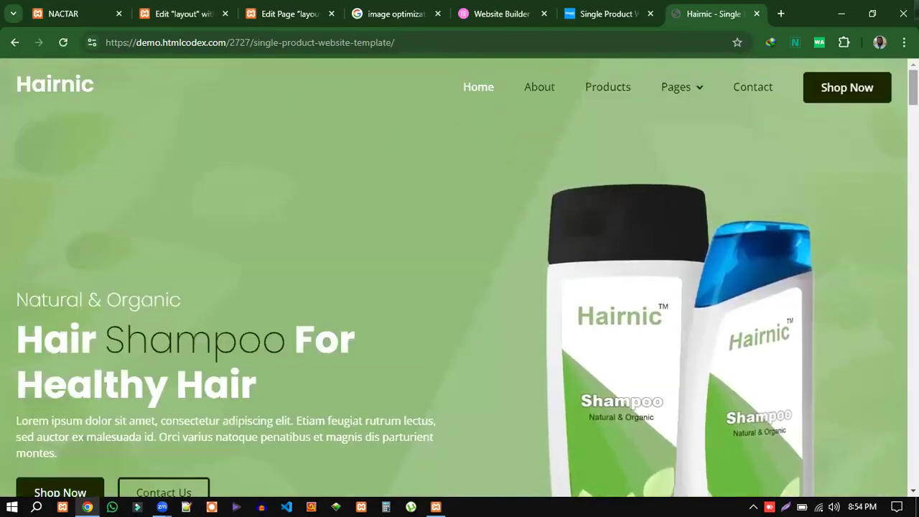
{"action": "scroll", "coordinate": [873, 291], "scroll_direction": "down", "scroll_amount": 5}
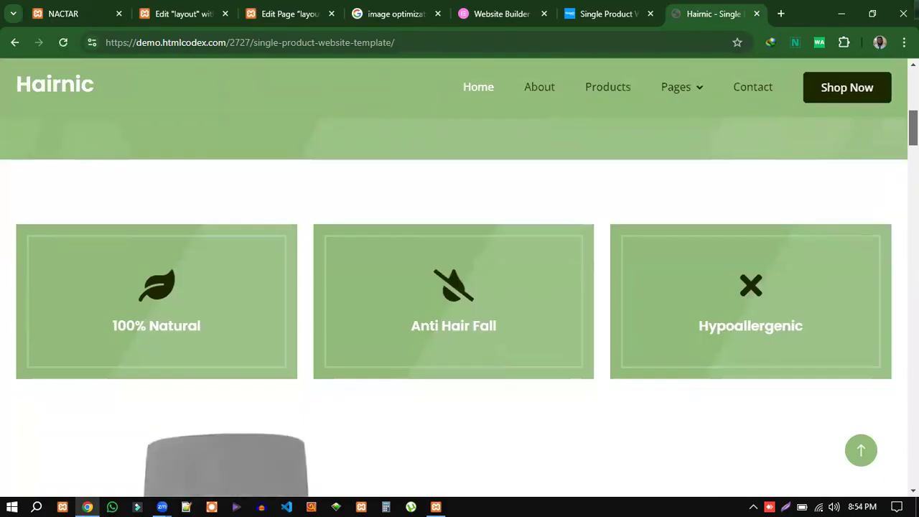
{"action": "scroll", "coordinate": [460, 287], "scroll_direction": "up", "scroll_amount": 5}
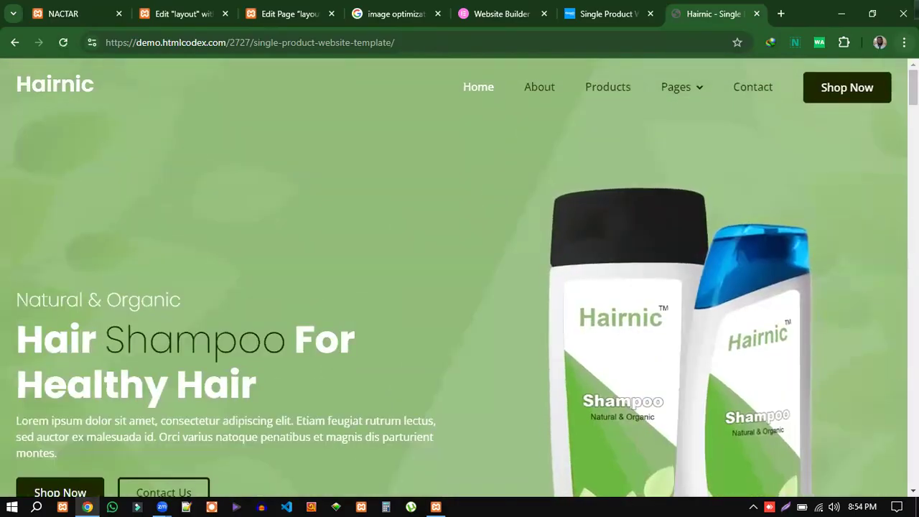
{"action": "left_click", "coordinate": [904, 42]}
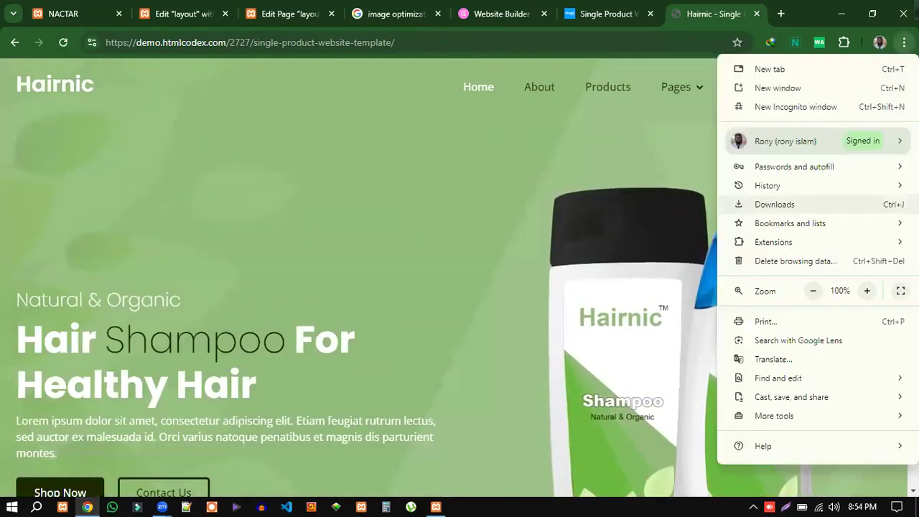
{"action": "left_click", "coordinate": [815, 293]}
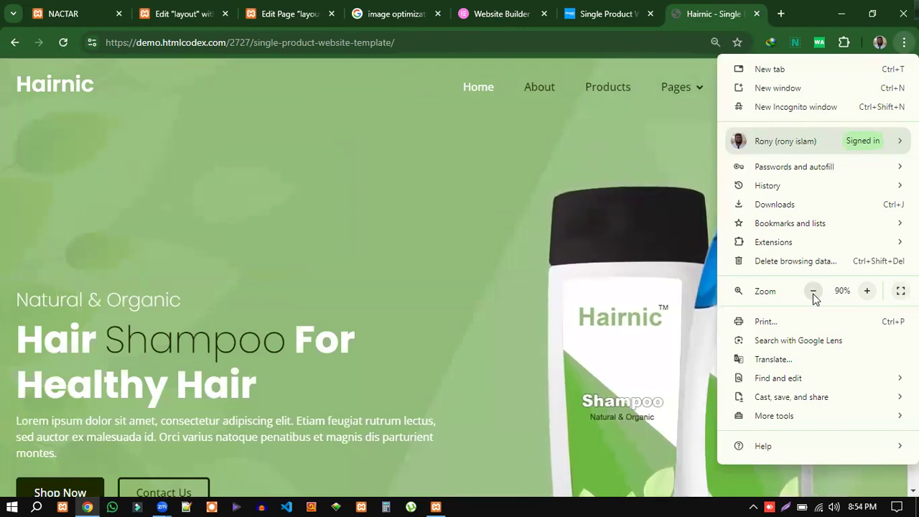
{"action": "left_click", "coordinate": [480, 157]}
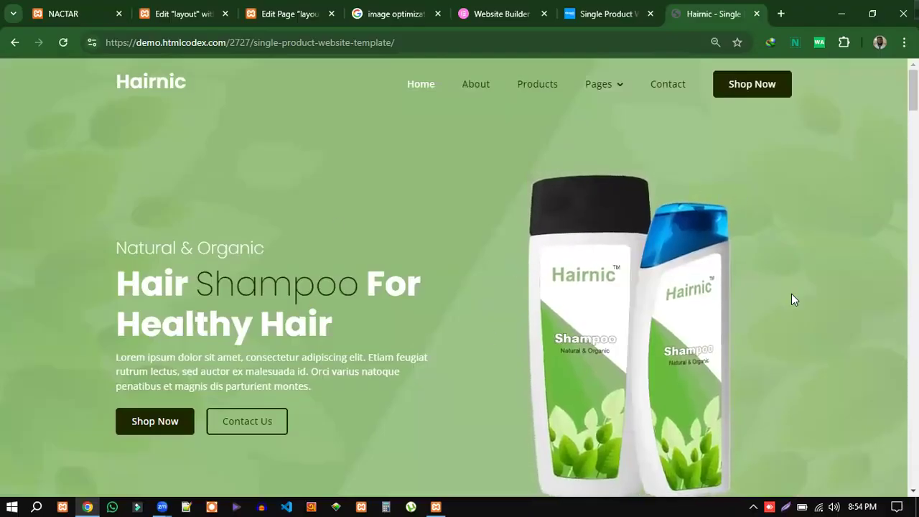
- Examine the Hairnic demo's page sections from the hero banner to the hair products, returning to the Healthy Hair section
{"action": "scroll", "coordinate": [791, 294], "scroll_direction": "down", "scroll_amount": 10}
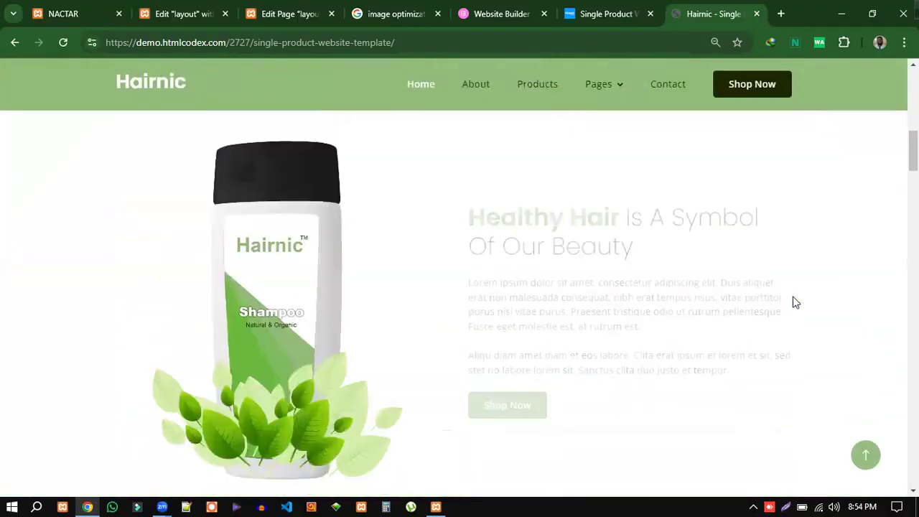
{"action": "scroll", "coordinate": [809, 309], "scroll_direction": "down", "scroll_amount": 1}
{"action": "scroll", "coordinate": [839, 359], "scroll_direction": "up", "scroll_amount": 1}
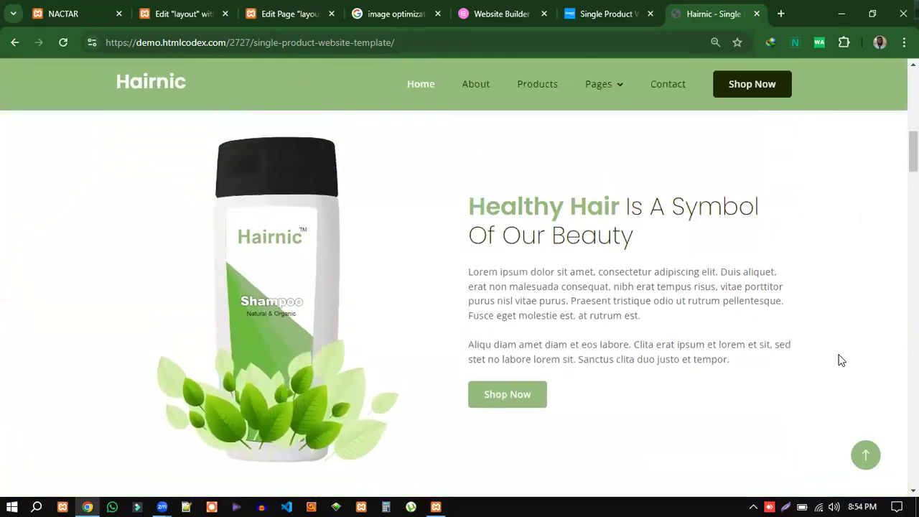
{"action": "scroll", "coordinate": [842, 359], "scroll_direction": "down", "scroll_amount": 10}
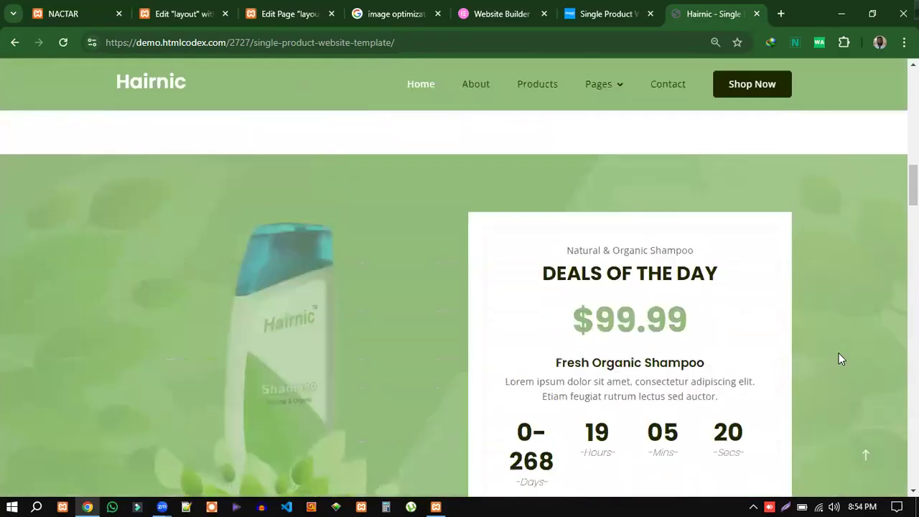
{"action": "scroll", "coordinate": [841, 355], "scroll_direction": "down", "scroll_amount": 10}
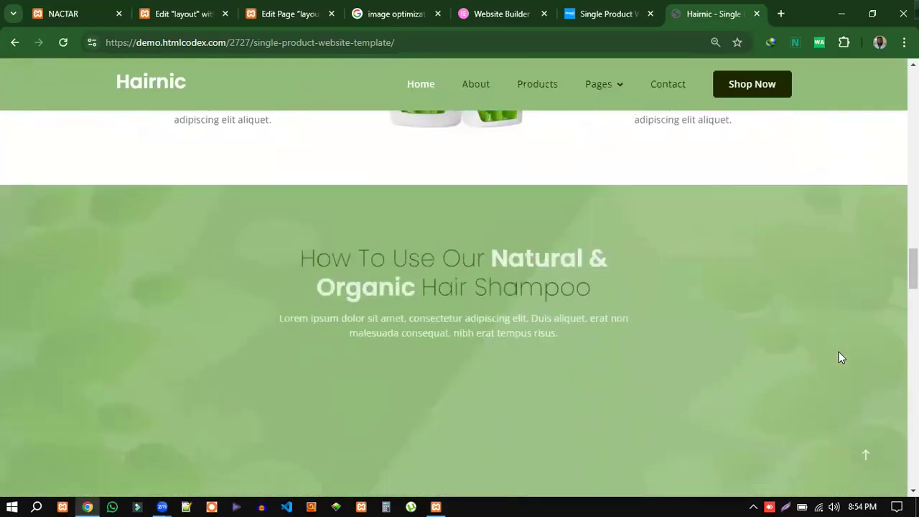
{"action": "scroll", "coordinate": [734, 300], "scroll_direction": "down", "scroll_amount": 10}
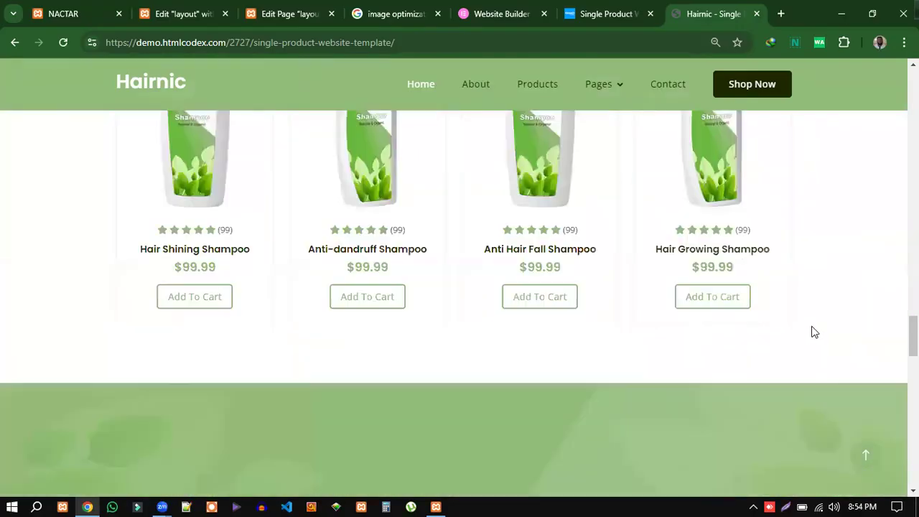
{"action": "scroll", "coordinate": [823, 314], "scroll_direction": "up", "scroll_amount": 15}
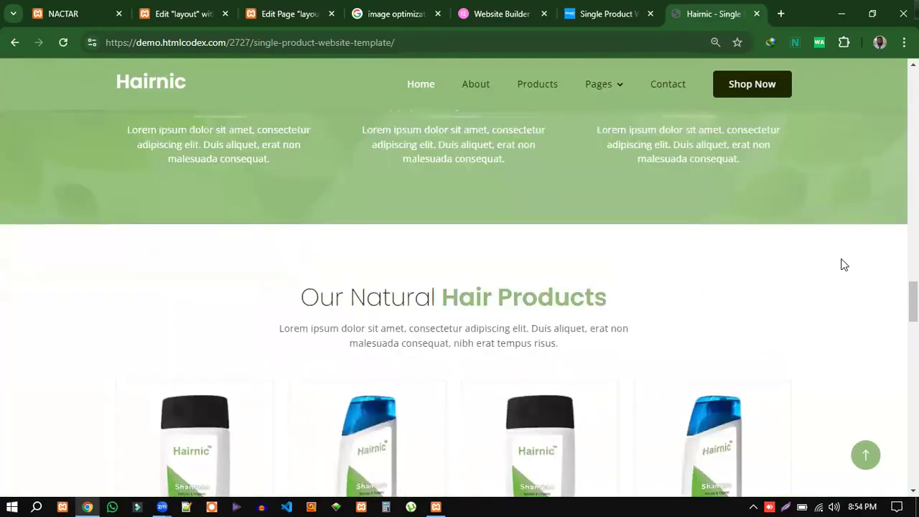
{"action": "scroll", "coordinate": [843, 327], "scroll_direction": "up", "scroll_amount": 10}
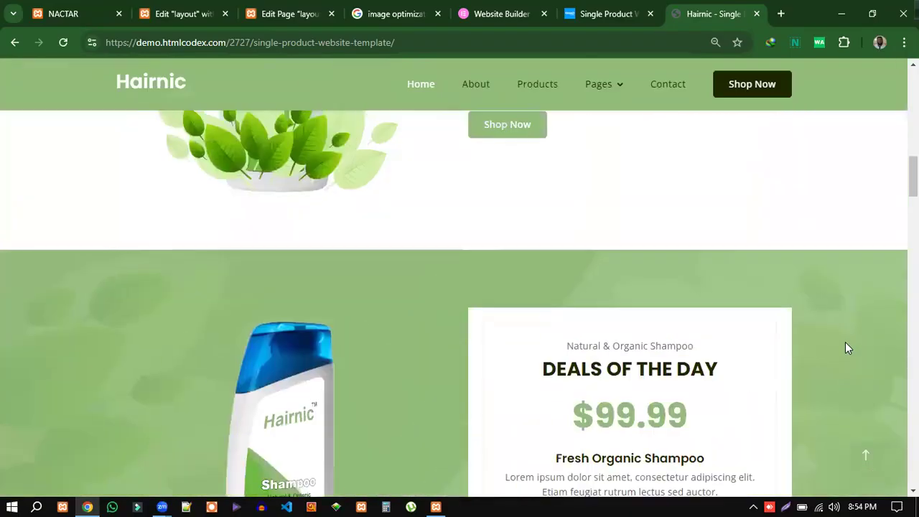
{"action": "scroll", "coordinate": [849, 358], "scroll_direction": "down", "scroll_amount": 3}
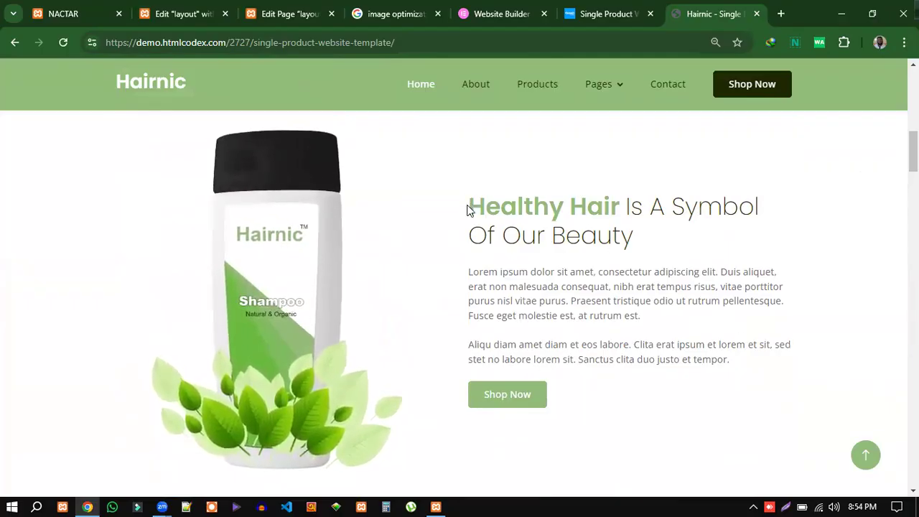
- Examine the Healthy Hair section's shampoo image beside its heading and paragraphs, highlighting the text block
{"action": "left_click_drag", "start_coordinate": [263, 195], "coordinate": [402, 237]}
{"action": "mouse_move", "coordinate": [269, 189]}
{"action": "left_mouse_down"}
{"action": "mouse_move", "coordinate": [292, 318]}
{"action": "mouse_move", "coordinate": [625, 179]}
{"action": "left_mouse_up"}
{"action": "mouse_move", "coordinate": [470, 201]}
{"action": "left_mouse_down"}
{"action": "mouse_move", "coordinate": [675, 354]}
{"action": "mouse_move", "coordinate": [735, 380]}
{"action": "left_mouse_up"}
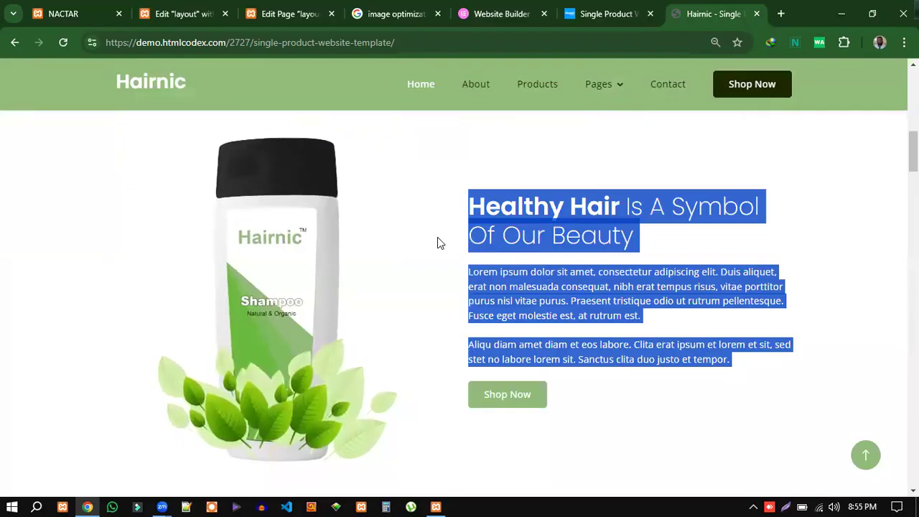
{"action": "left_click", "coordinate": [292, 175]}
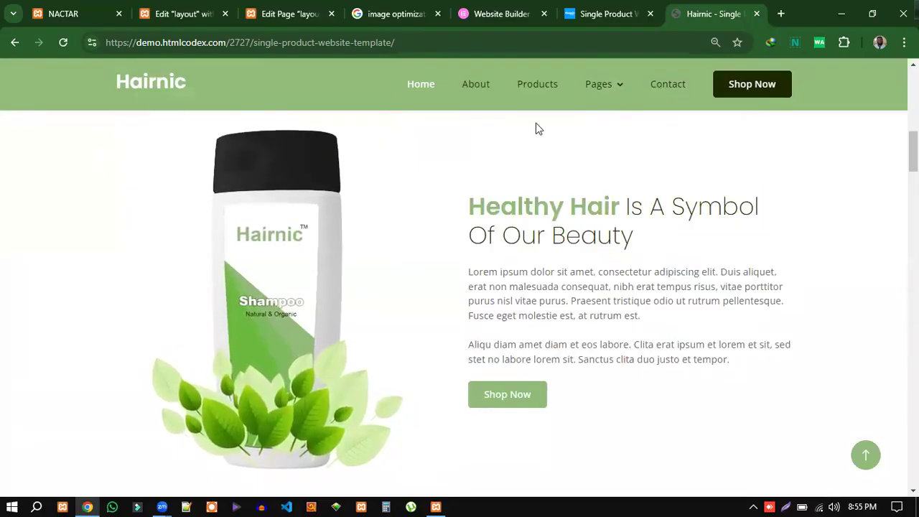
{"action": "left_click_drag", "start_coordinate": [913, 152], "coordinate": [913, 152]}
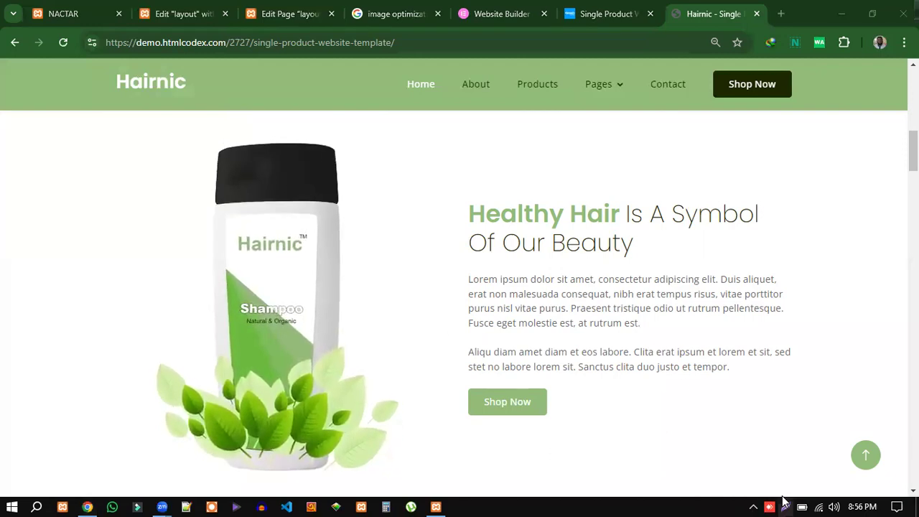
- Start a screen capture and frame the Healthy Hair section with a 1248x560 selection
{"action": "left_click", "coordinate": [787, 504]}
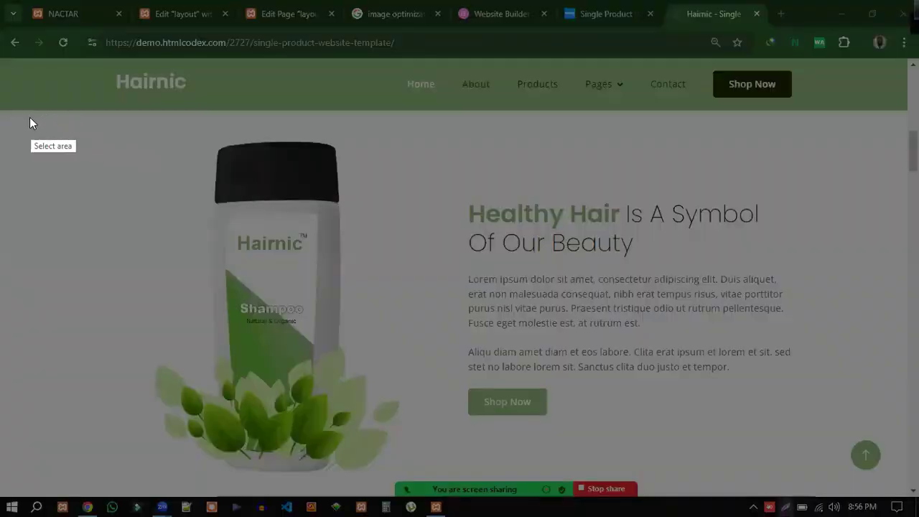
{"action": "left_click_drag", "start_coordinate": [18, 111], "coordinate": [896, 468]}
{"action": "left_click_drag", "start_coordinate": [19, 289], "coordinate": [56, 290]}
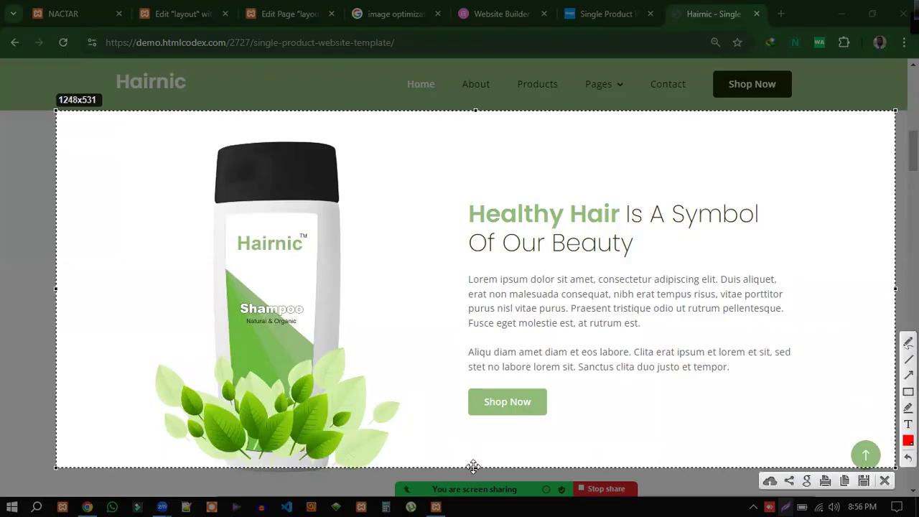
{"action": "left_click_drag", "start_coordinate": [476, 467], "coordinate": [478, 486]}
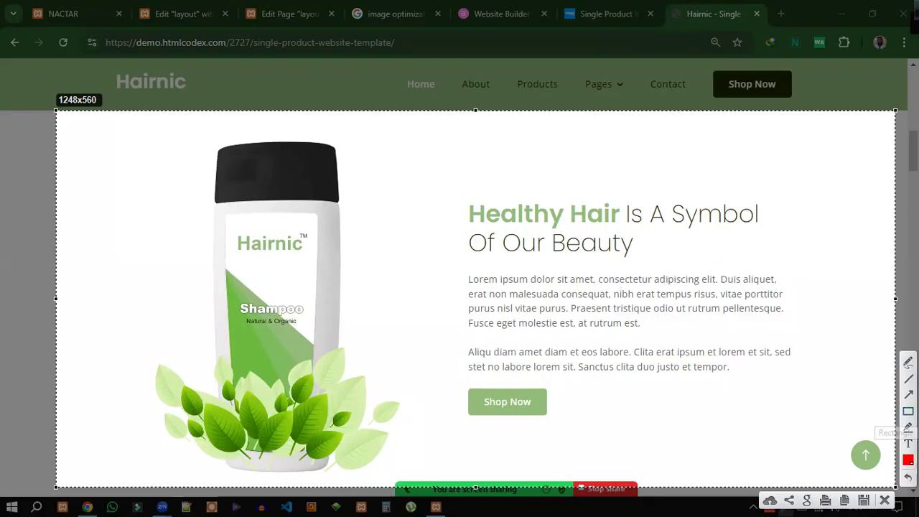
- Outline the whole Healthy Hair section, its image column and its text column with red rectangles, and discard the capture
{"action": "mouse_move", "coordinate": [83, 126]}
{"action": "left_mouse_down"}
{"action": "mouse_move", "coordinate": [513, 191]}
{"action": "mouse_move", "coordinate": [831, 378]}
{"action": "mouse_move", "coordinate": [878, 477]}
{"action": "mouse_move", "coordinate": [888, 477]}
{"action": "left_mouse_up"}
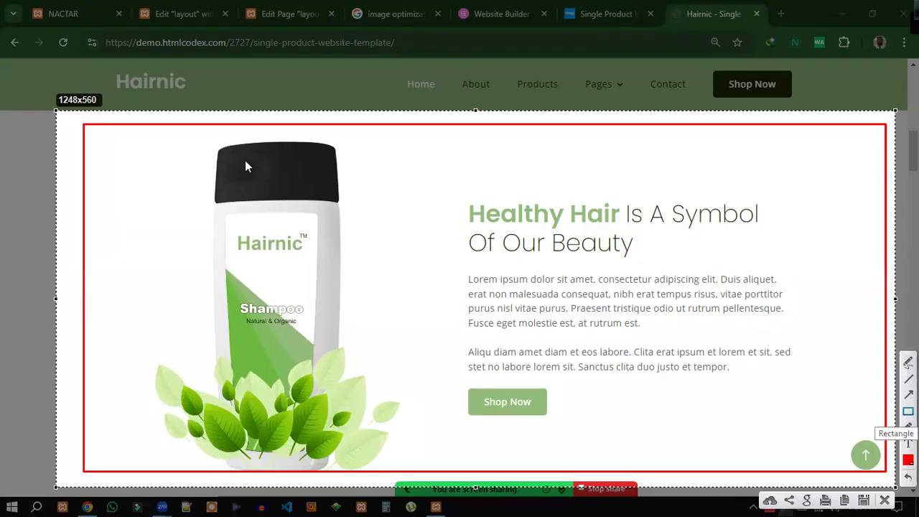
{"action": "mouse_move", "coordinate": [125, 136]}
{"action": "left_mouse_down"}
{"action": "mouse_move", "coordinate": [304, 225]}
{"action": "mouse_move", "coordinate": [423, 463]}
{"action": "left_mouse_up"}
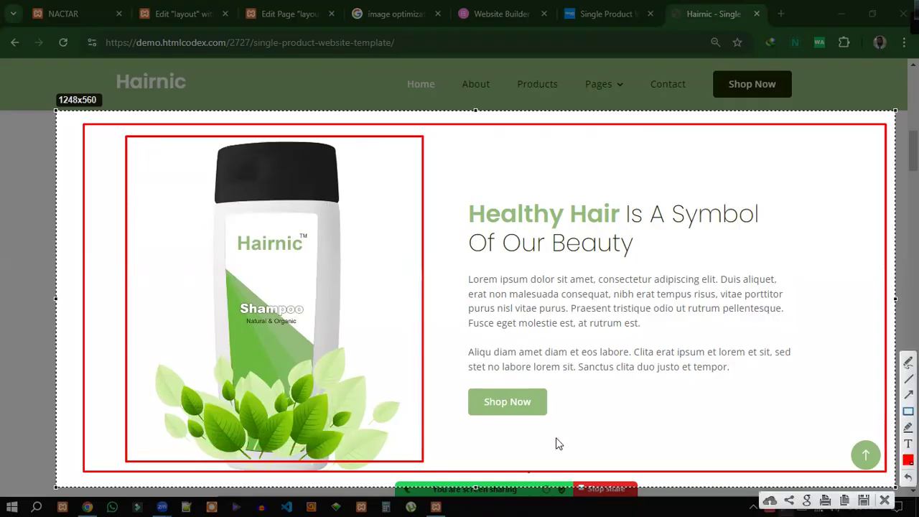
{"action": "left_click_drag", "start_coordinate": [446, 141], "coordinate": [841, 331]}
{"action": "left_click_drag", "start_coordinate": [855, 381], "coordinate": [856, 447]}
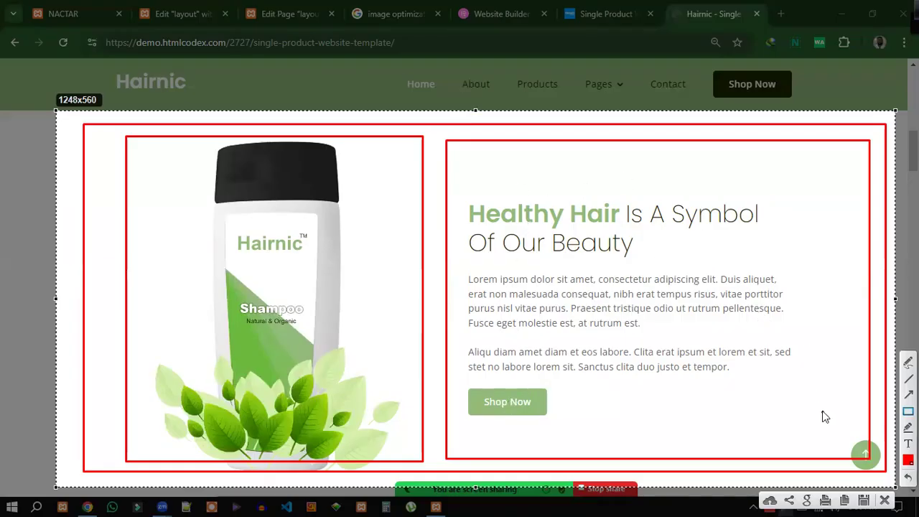
{"action": "left_click", "coordinate": [885, 500]}
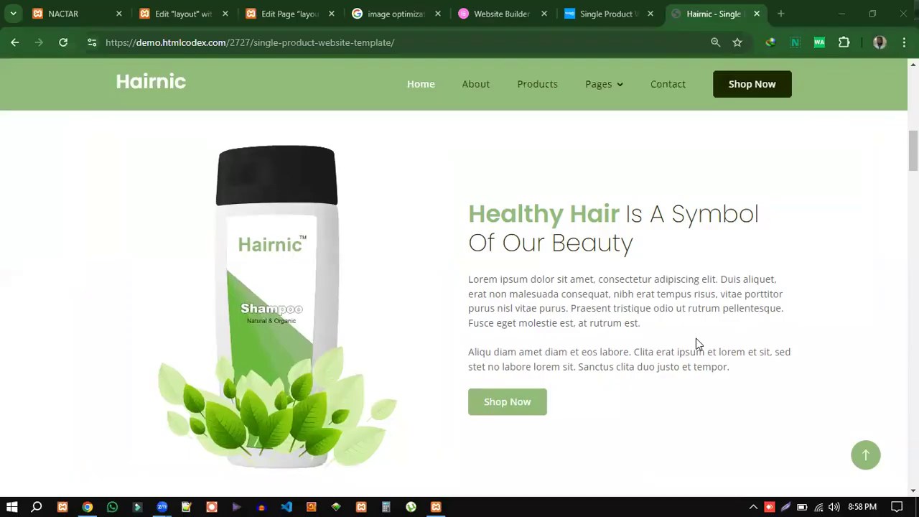
- Compare the empty layout page in the Elementor editor with the Hairnic demo's Healthy Hair section
{"action": "left_click", "coordinate": [178, 16]}
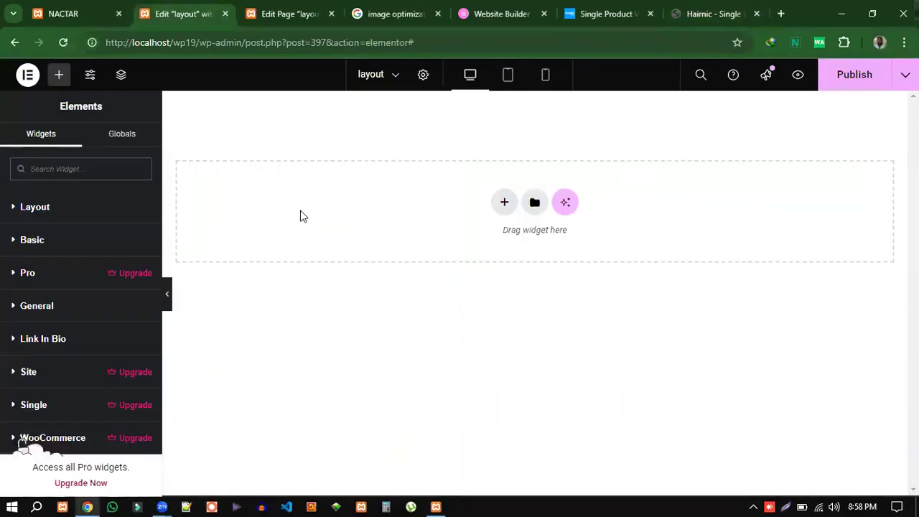
{"action": "left_click_drag", "start_coordinate": [163, 212], "coordinate": [158, 213]}
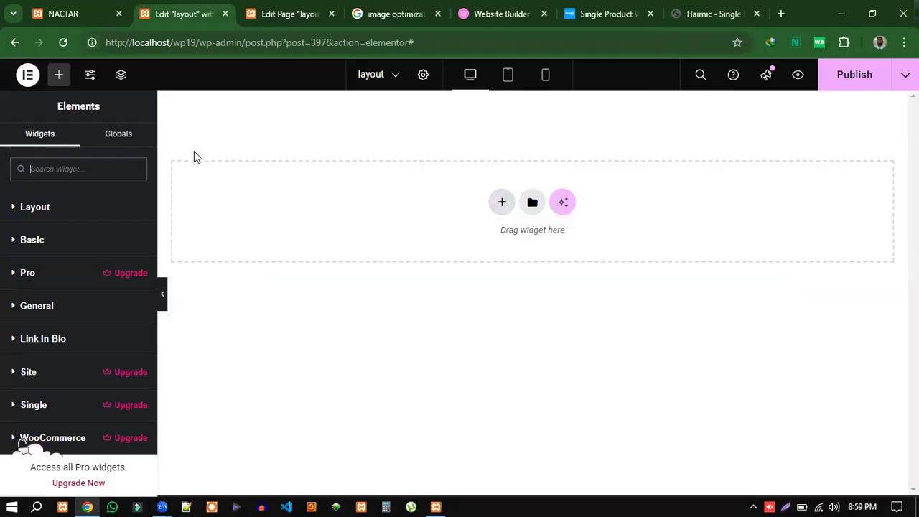
{"action": "left_click", "coordinate": [713, 18]}
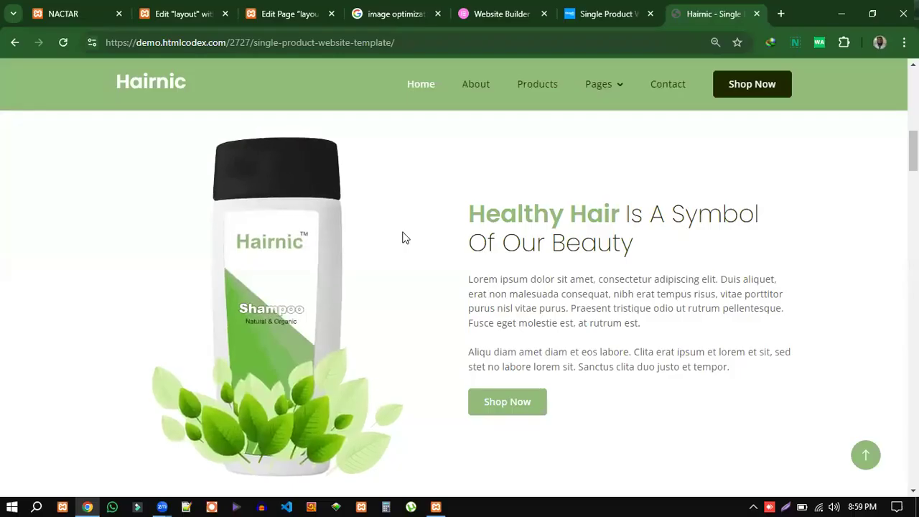
{"action": "left_click", "coordinate": [182, 14]}
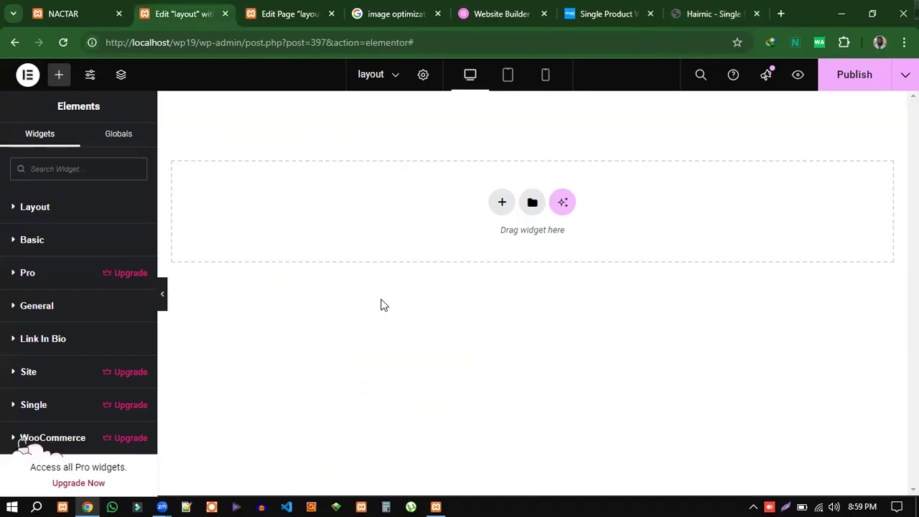
- Review the Flexbox and Grid layout choices for a new container, and close them without choosing
{"action": "left_click", "coordinate": [501, 204]}
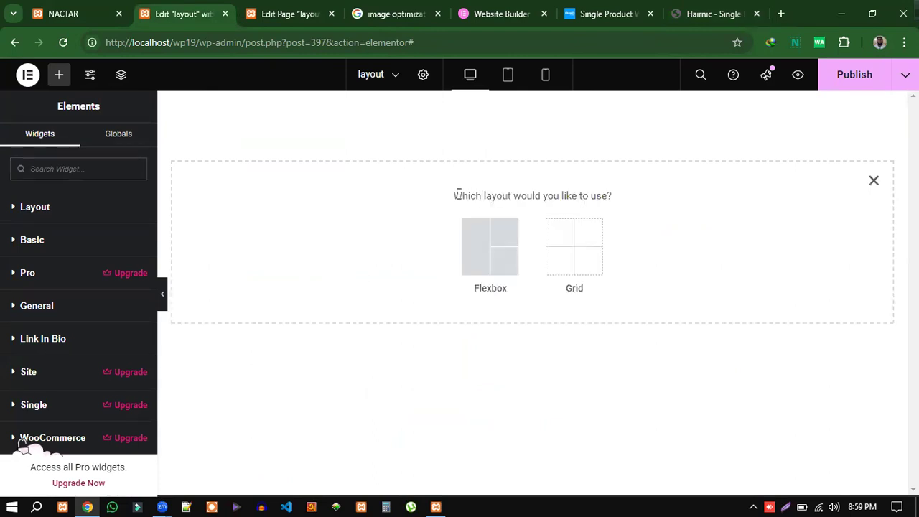
{"action": "left_click_drag", "start_coordinate": [453, 197], "coordinate": [622, 195]}
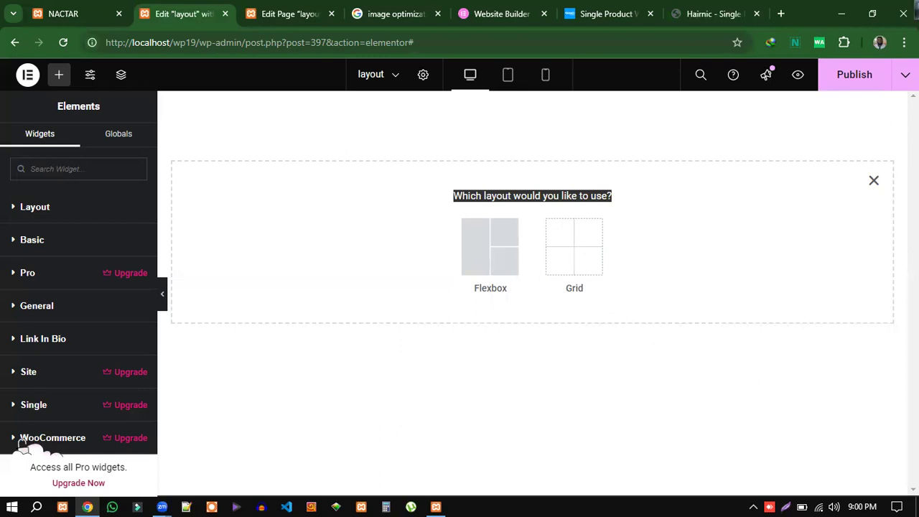
{"action": "left_click", "coordinate": [439, 305]}
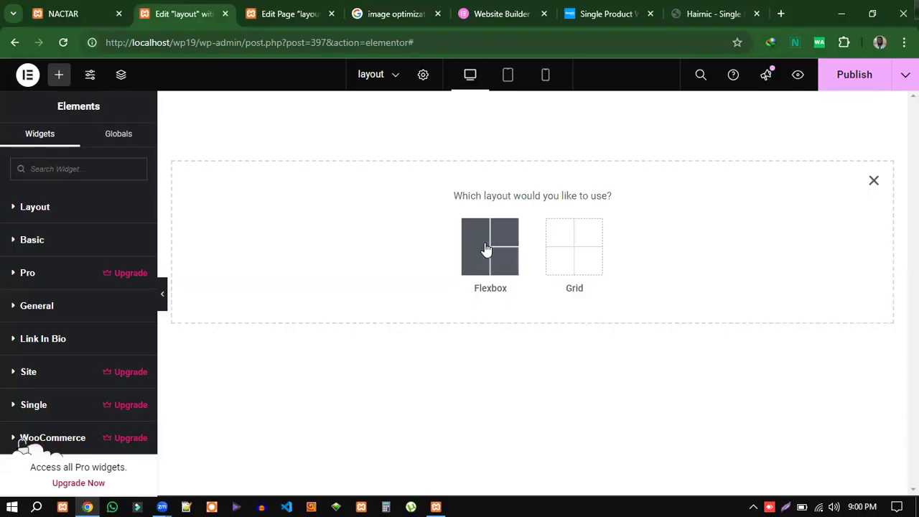
{"action": "left_click", "coordinate": [872, 181]}
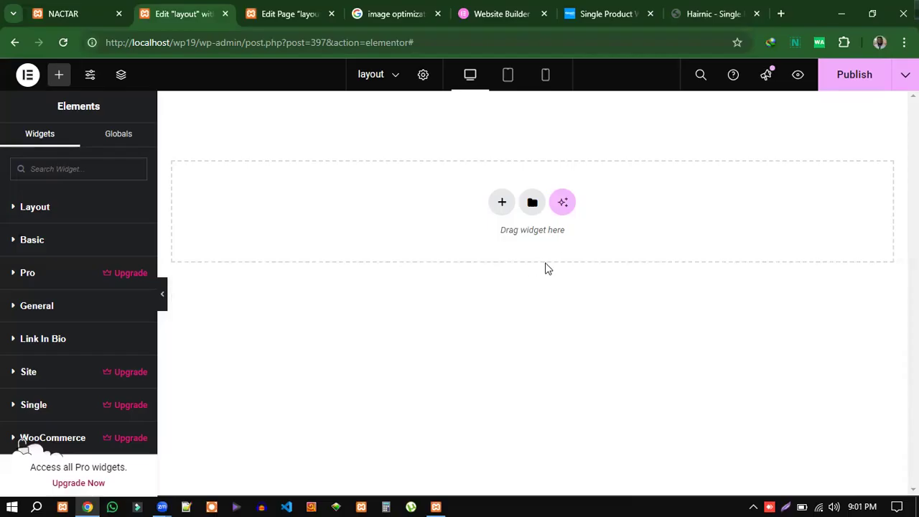
- Add a Flexbox container with two equal columns to the layout page, checking the structure against the Hairnic Healthy Hair section
{"action": "left_click", "coordinate": [502, 203]}
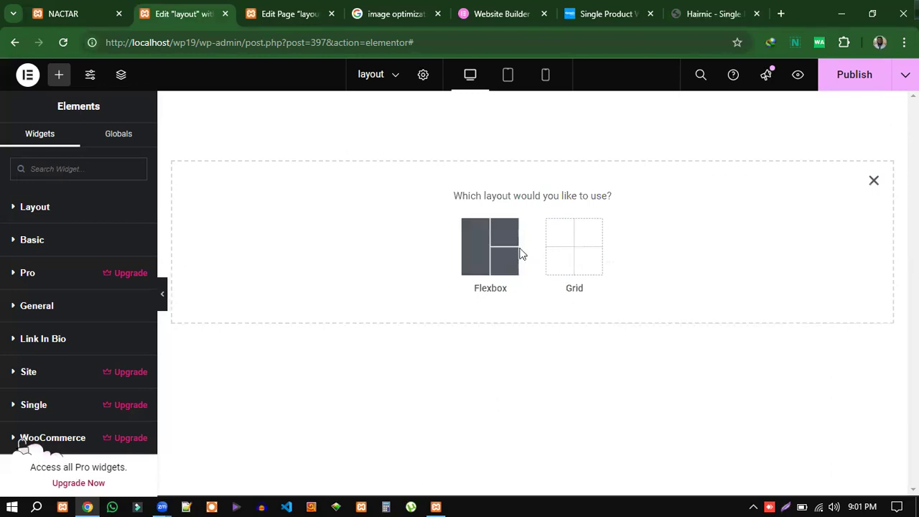
{"action": "left_click", "coordinate": [479, 261]}
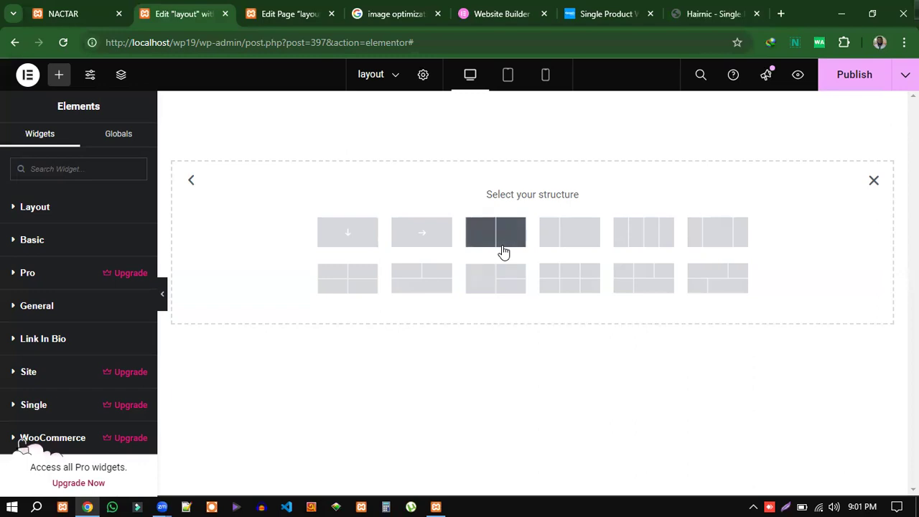
{"action": "left_click", "coordinate": [689, 14]}
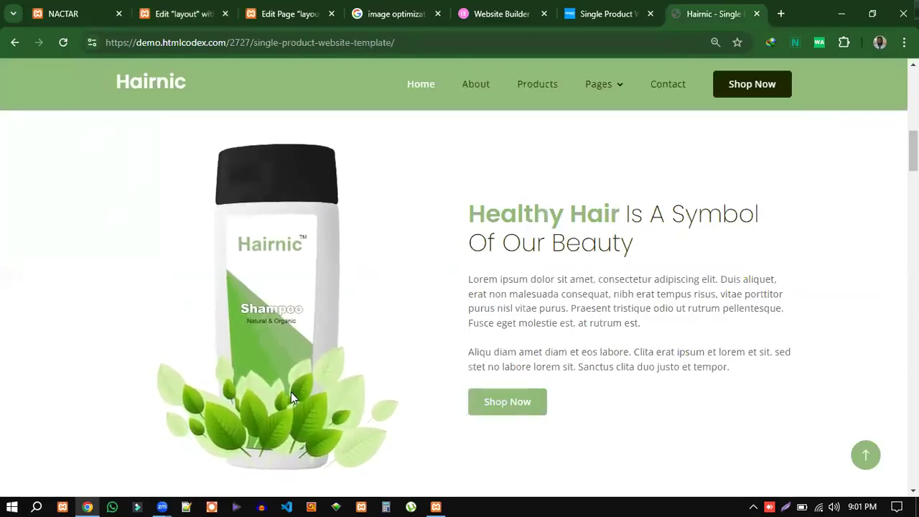
{"action": "left_click", "coordinate": [199, 15]}
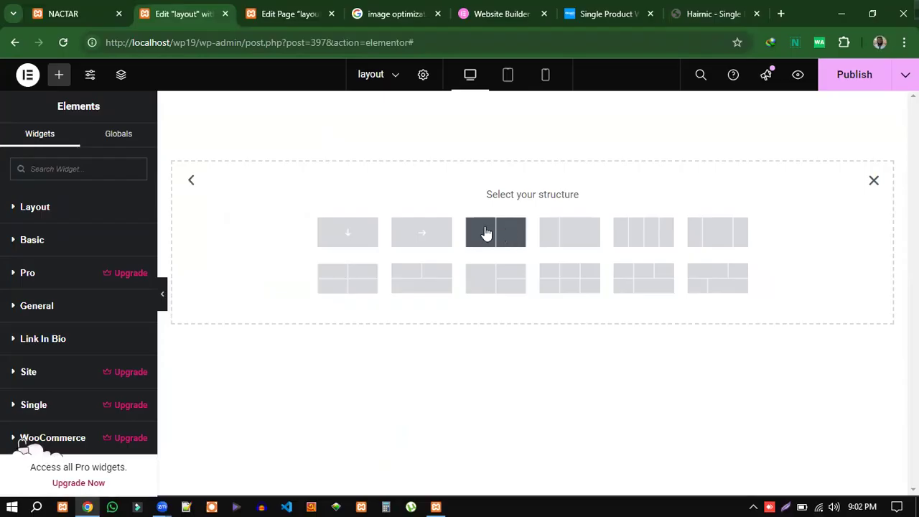
{"action": "left_click", "coordinate": [700, 11]}
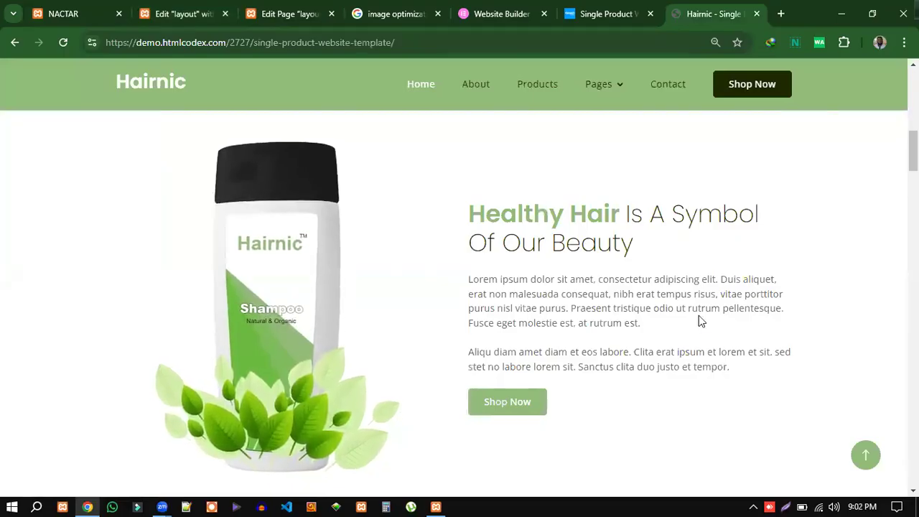
{"action": "left_click", "coordinate": [203, 14]}
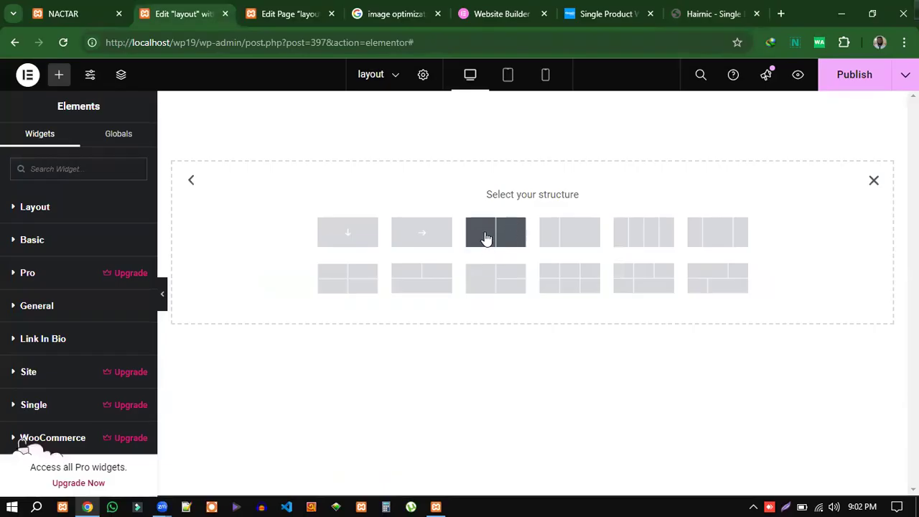
{"action": "left_click", "coordinate": [486, 238]}
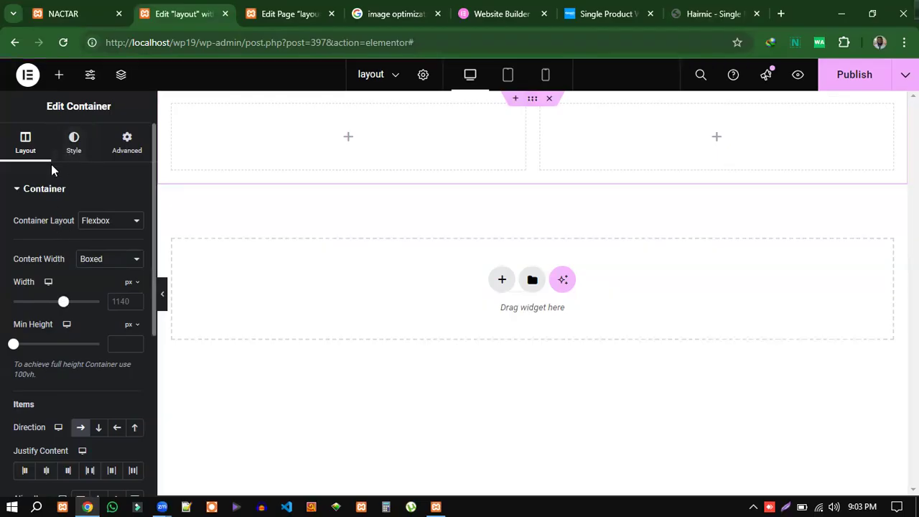
- Examine the new parent container's layout settings, from container layout and content width to direction, alignment, gaps and wrap
{"action": "scroll", "coordinate": [51, 409], "scroll_direction": "down", "scroll_amount": 3}
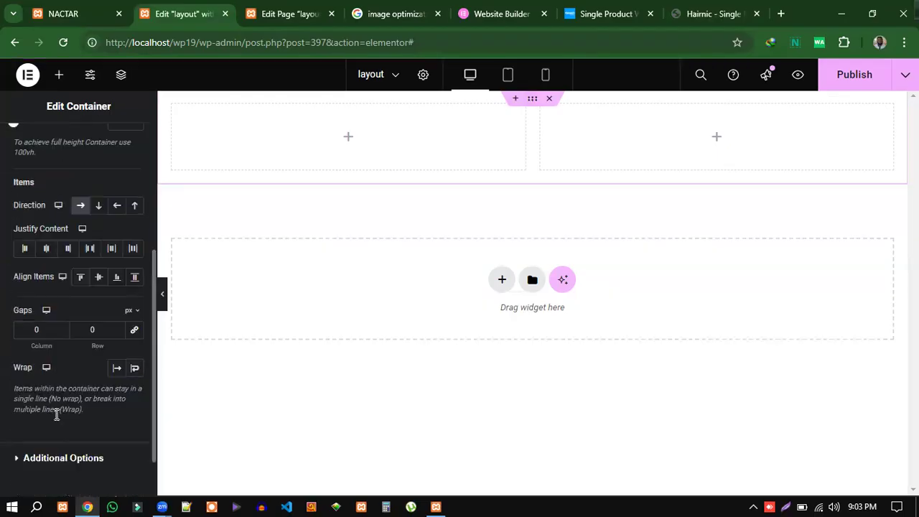
{"action": "scroll", "coordinate": [60, 388], "scroll_direction": "up", "scroll_amount": 1}
{"action": "scroll", "coordinate": [74, 332], "scroll_direction": "up", "scroll_amount": 5}
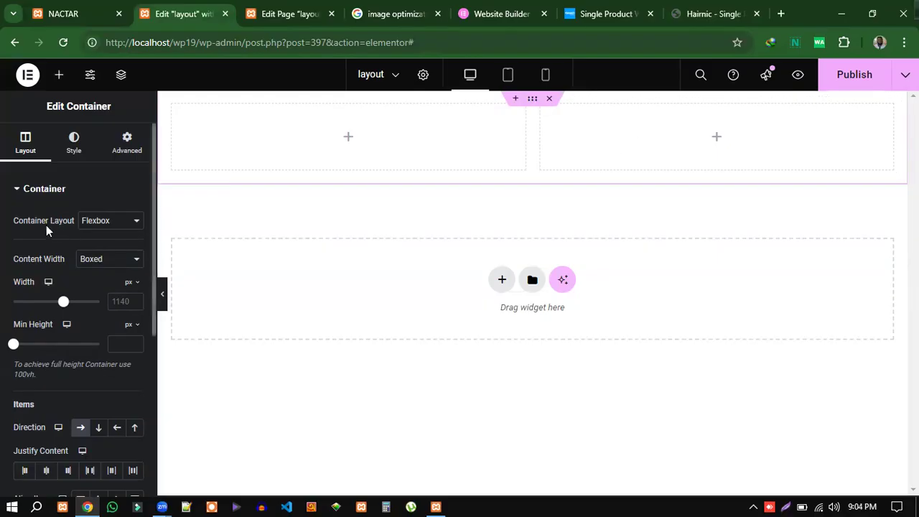
{"action": "scroll", "coordinate": [44, 396], "scroll_direction": "down", "scroll_amount": 2}
{"action": "scroll", "coordinate": [45, 395], "scroll_direction": "down", "scroll_amount": 4}
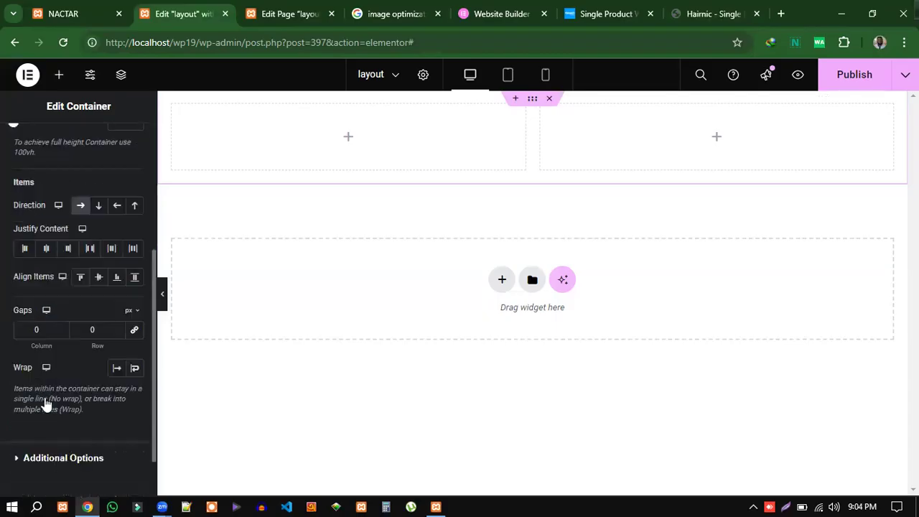
{"action": "scroll", "coordinate": [61, 309], "scroll_direction": "up", "scroll_amount": 5}
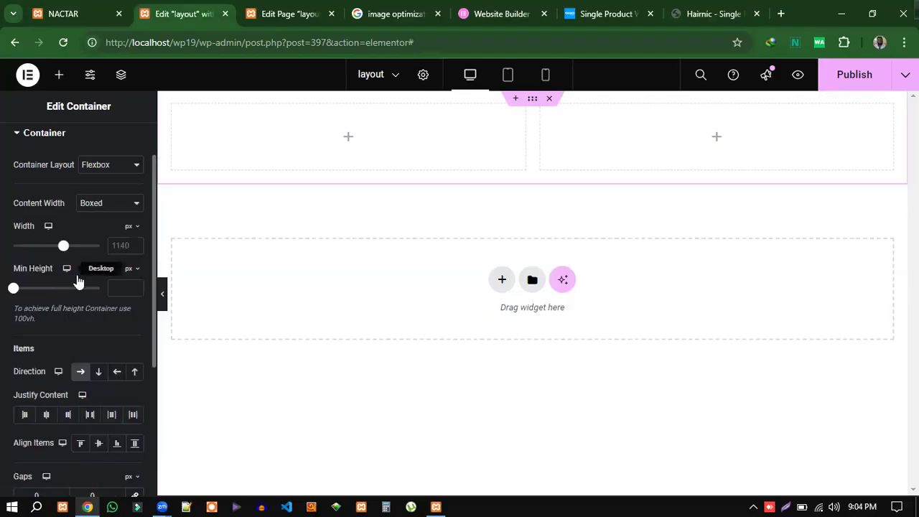
{"action": "scroll", "coordinate": [69, 283], "scroll_direction": "up", "scroll_amount": 2}
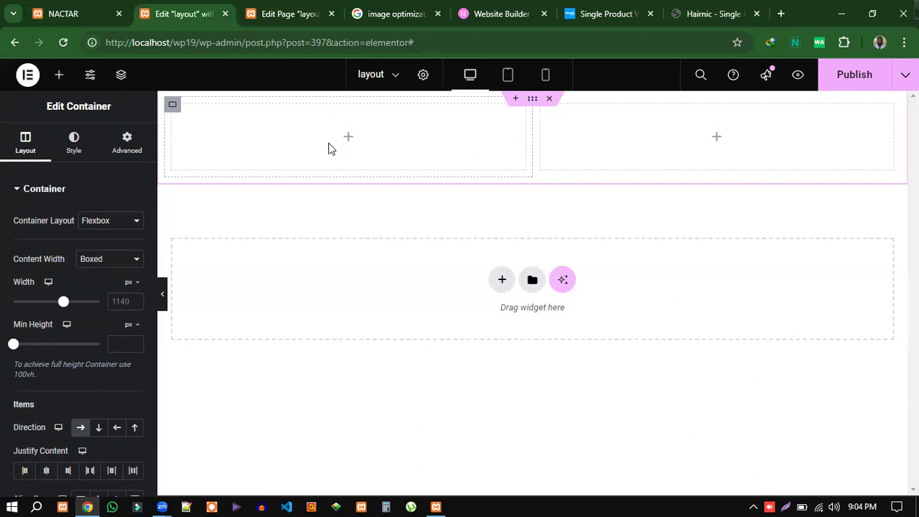
- Add a basic Image widget to the container's left column, matching the bottle picture in the Hairnic Healthy Hair section
{"action": "left_click", "coordinate": [174, 108]}
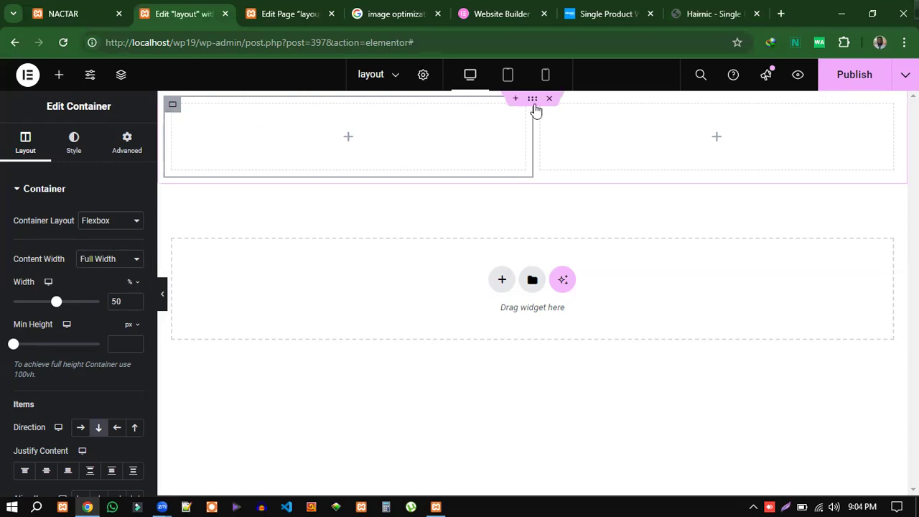
{"action": "left_click", "coordinate": [713, 14]}
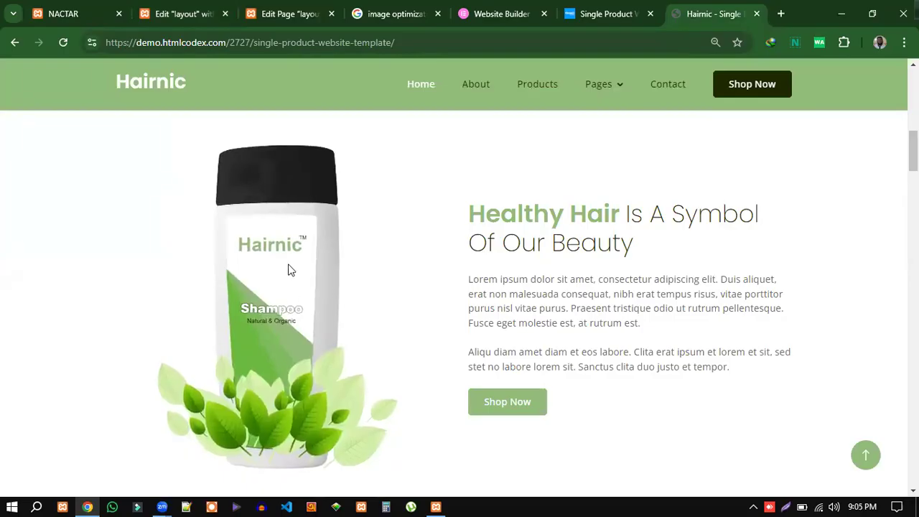
{"action": "left_click", "coordinate": [180, 13]}
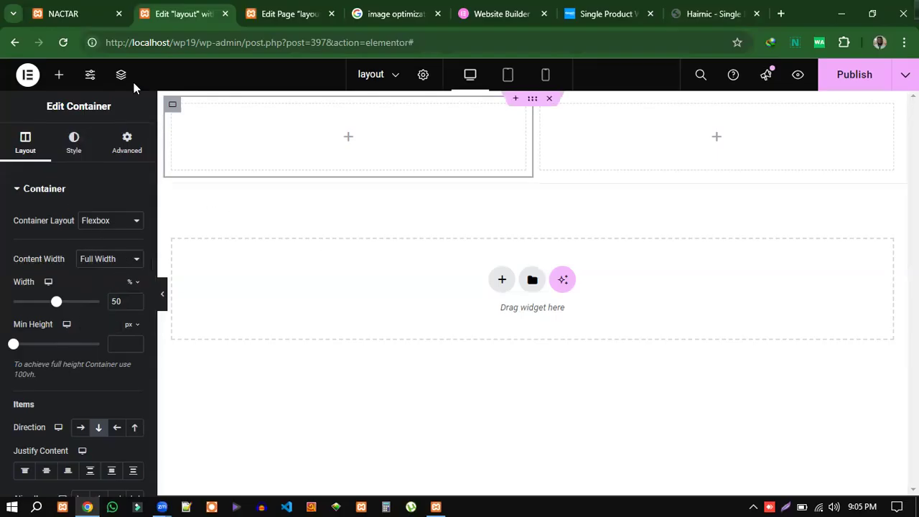
{"action": "left_click", "coordinate": [57, 75]}
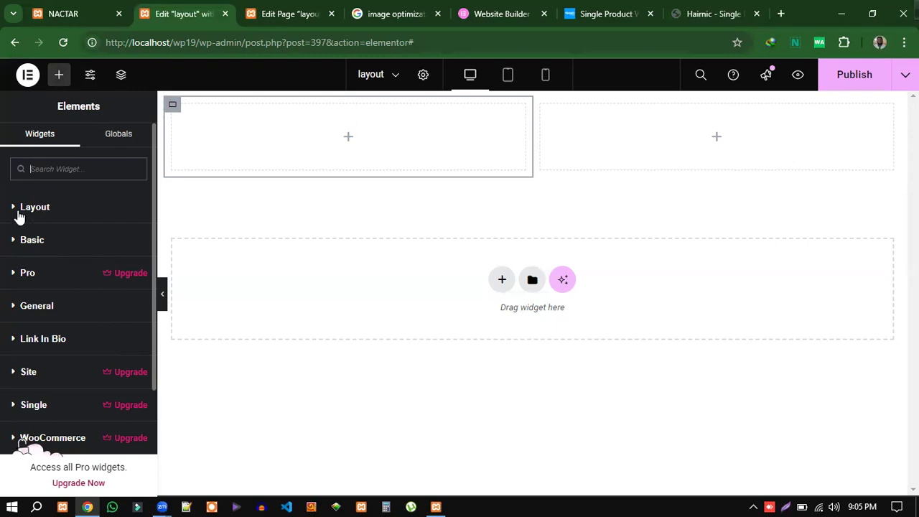
{"action": "left_click", "coordinate": [13, 243]}
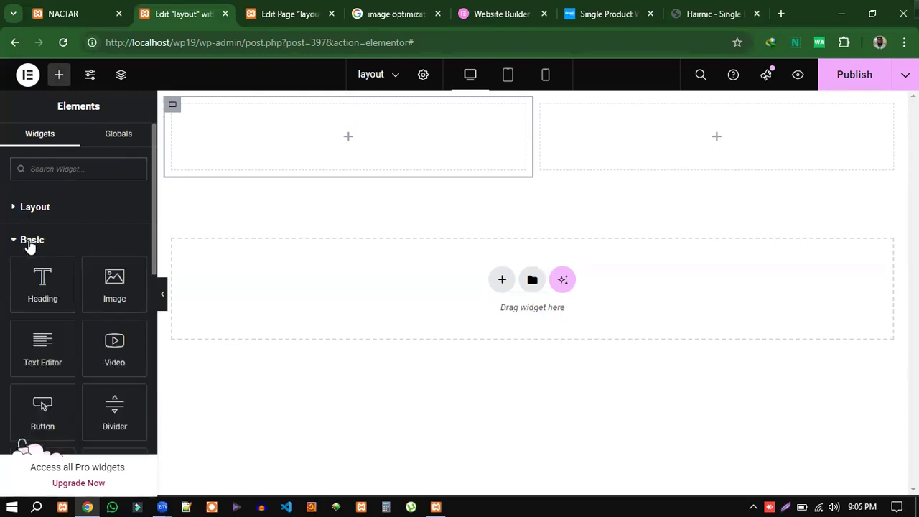
{"action": "scroll", "coordinate": [101, 219], "scroll_direction": "down", "scroll_amount": 1}
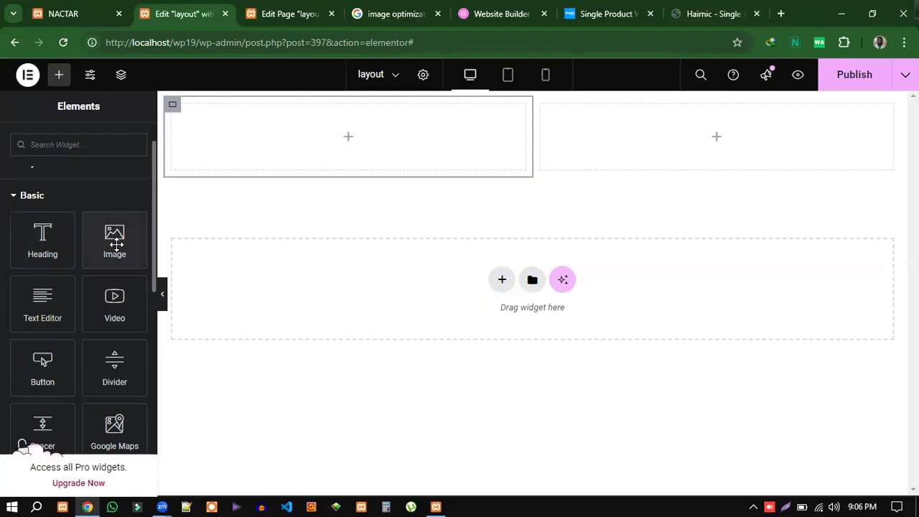
{"action": "left_click", "coordinate": [115, 240]}
{"action": "left_click_drag", "start_coordinate": [115, 240], "coordinate": [344, 146]}
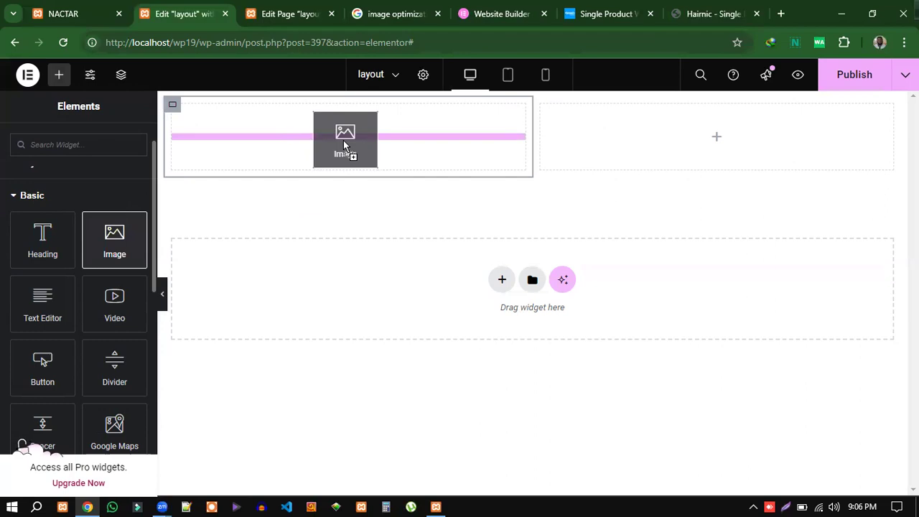
{"action": "left_click_drag", "start_coordinate": [344, 142], "coordinate": [345, 143]}
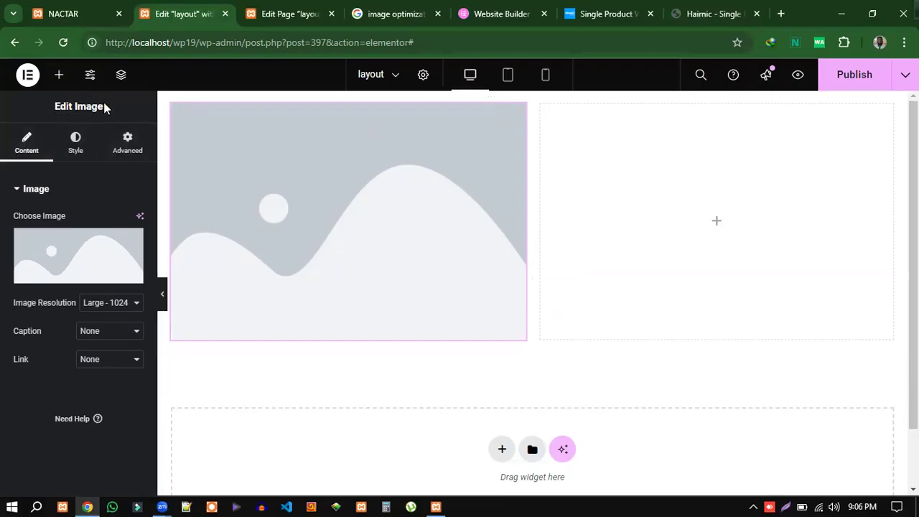
- Examine the Image widget's content, style and advanced settings, including alignment, size, opacity, border, margin and padding
{"action": "left_click_drag", "start_coordinate": [49, 106], "coordinate": [104, 105]}
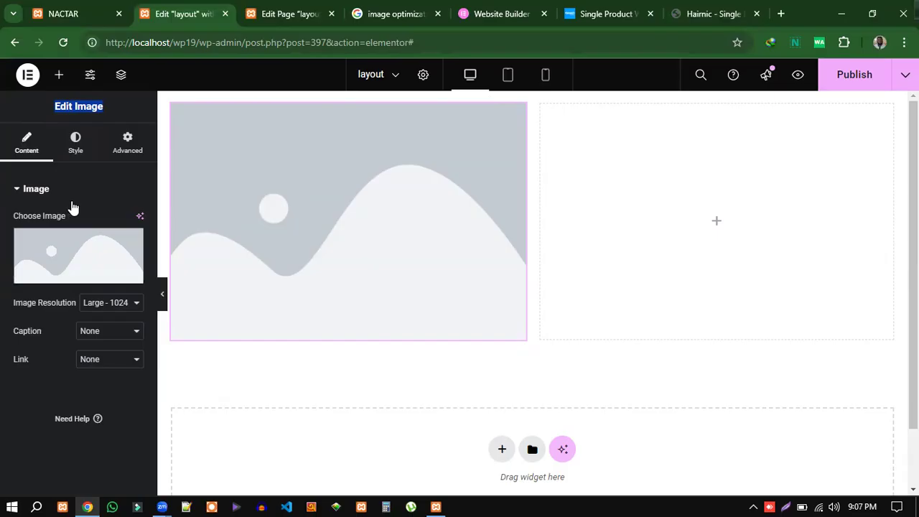
{"action": "left_click", "coordinate": [75, 144]}
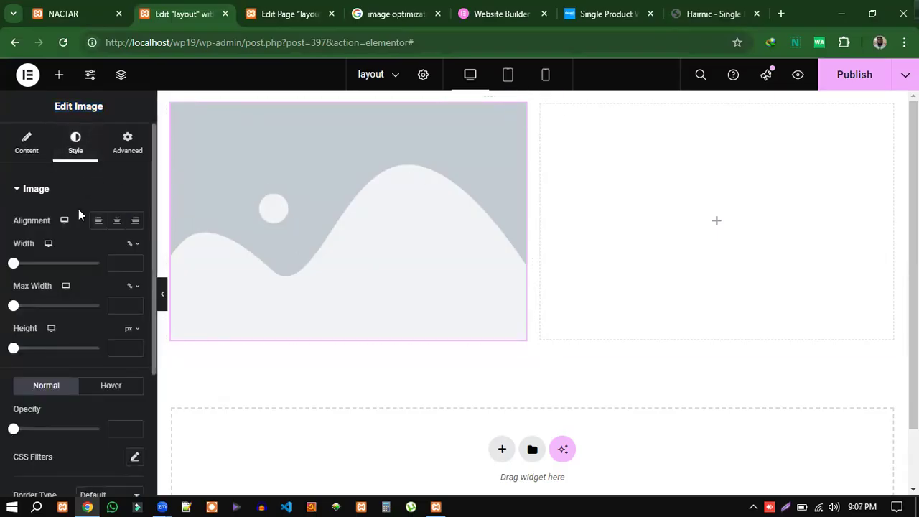
{"action": "scroll", "coordinate": [40, 402], "scroll_direction": "down", "scroll_amount": 3}
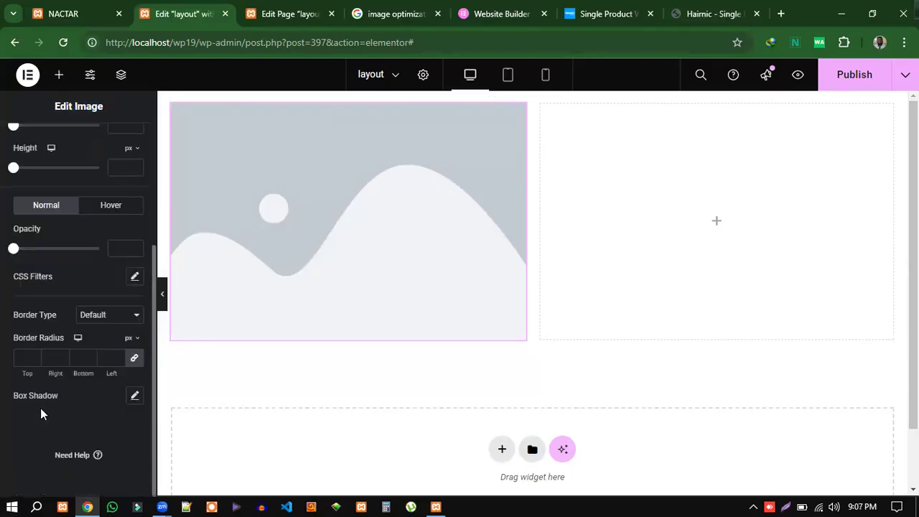
{"action": "scroll", "coordinate": [58, 327], "scroll_direction": "up", "scroll_amount": 2}
{"action": "scroll", "coordinate": [60, 329], "scroll_direction": "up", "scroll_amount": 1}
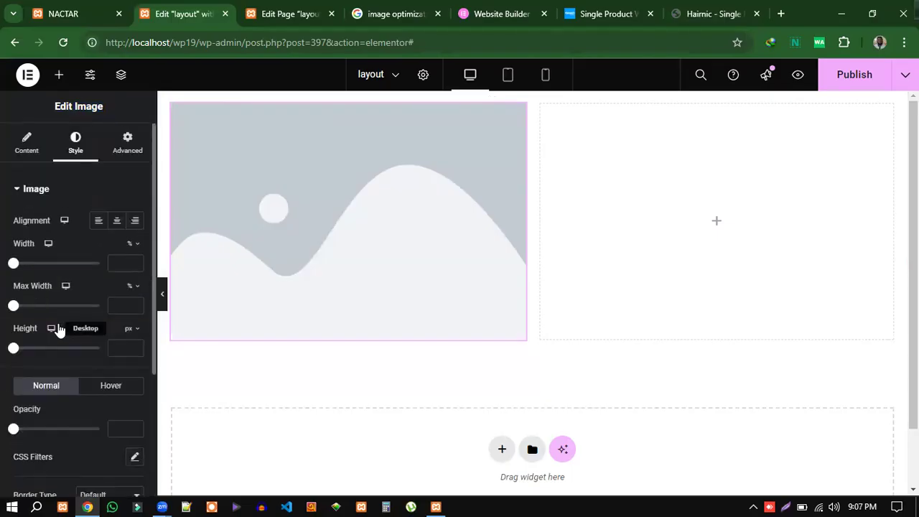
{"action": "left_click", "coordinate": [127, 143]}
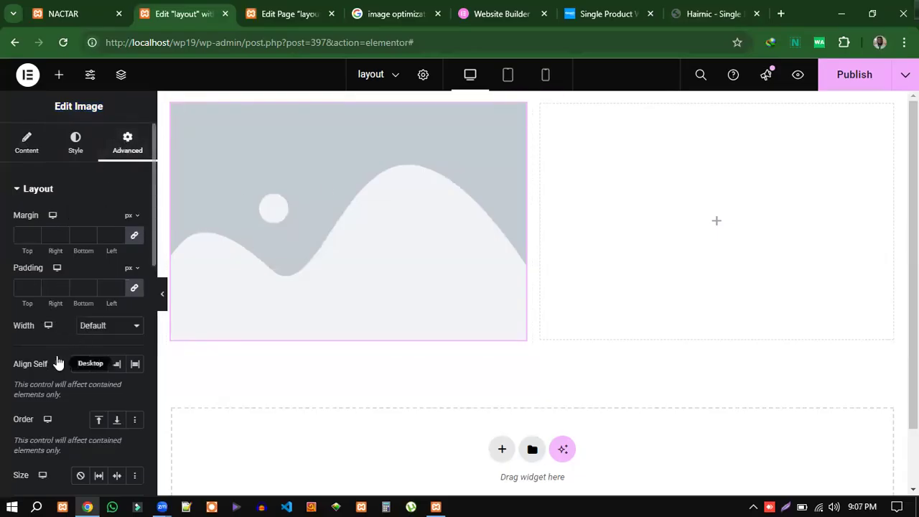
{"action": "scroll", "coordinate": [57, 356], "scroll_direction": "down", "scroll_amount": 2}
{"action": "scroll", "coordinate": [57, 354], "scroll_direction": "up", "scroll_amount": 2}
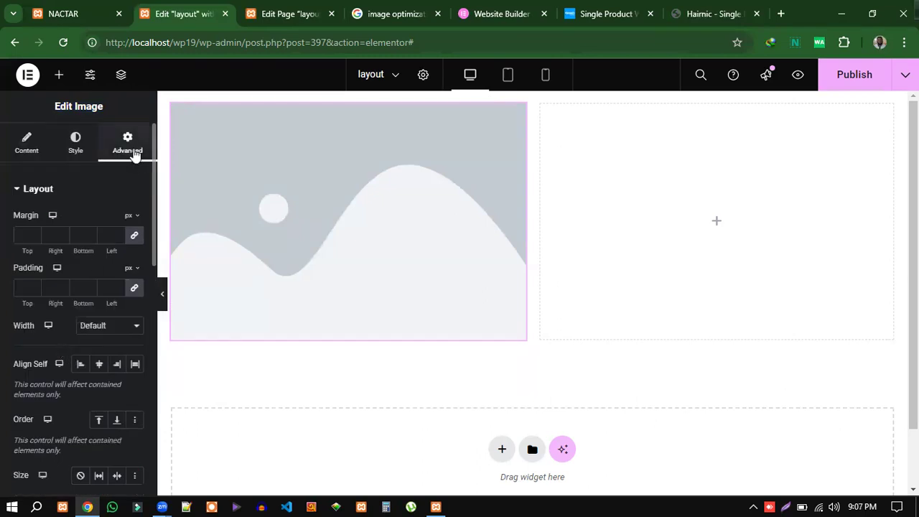
{"action": "left_click", "coordinate": [75, 147]}
{"action": "left_click", "coordinate": [391, 183]}
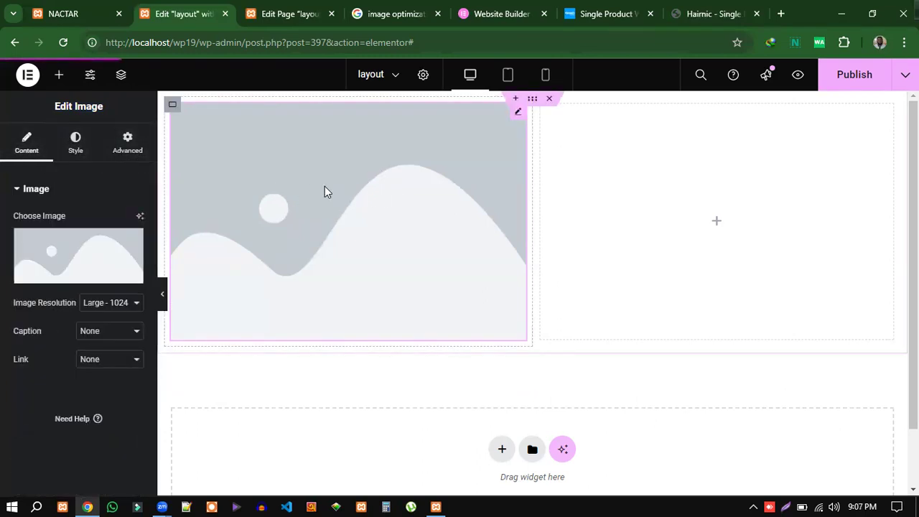
- Add a basic Heading widget to the container's right column, checking against the Hairnic demo's Healthy Hair heading, paragraphs and Shop Now button
{"action": "left_click", "coordinate": [736, 12]}
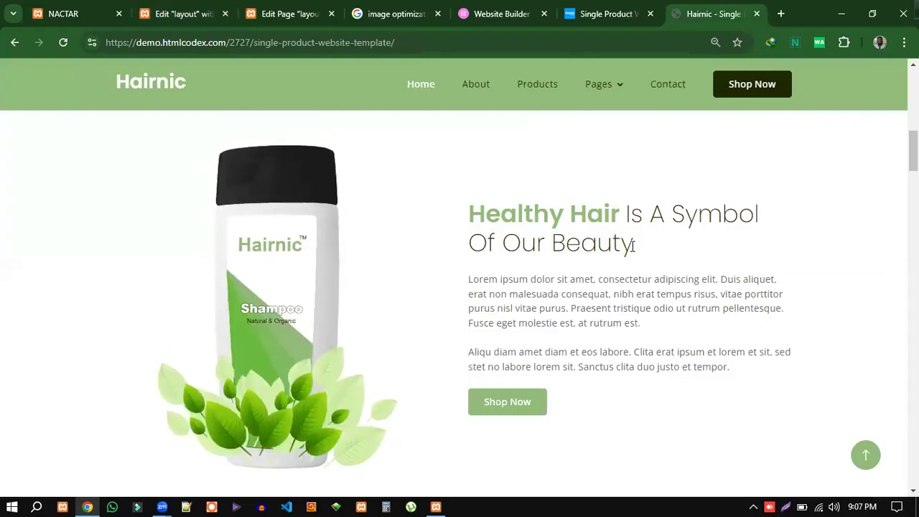
{"action": "mouse_move", "coordinate": [633, 244]}
{"action": "left_mouse_down"}
{"action": "mouse_move", "coordinate": [583, 244]}
{"action": "mouse_move", "coordinate": [468, 214]}
{"action": "left_mouse_up"}
{"action": "left_click_drag", "start_coordinate": [730, 367], "coordinate": [455, 278]}
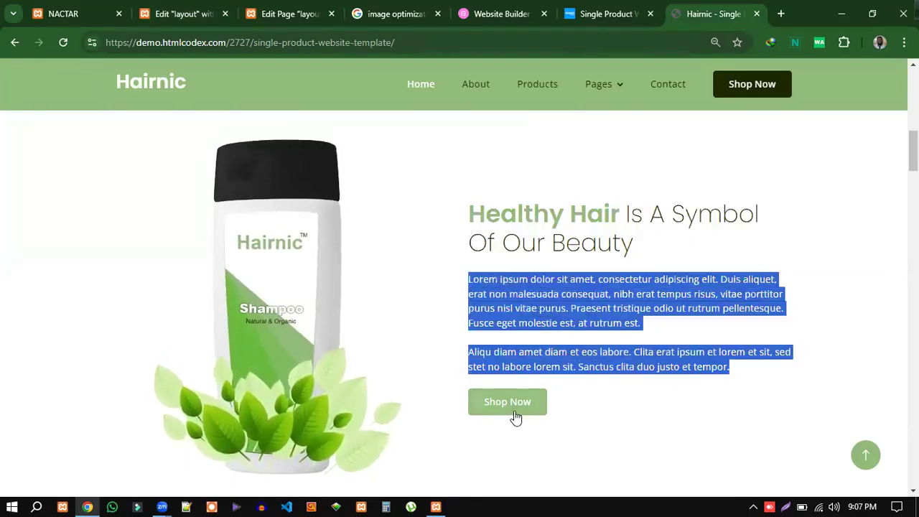
{"action": "left_click", "coordinate": [180, 15]}
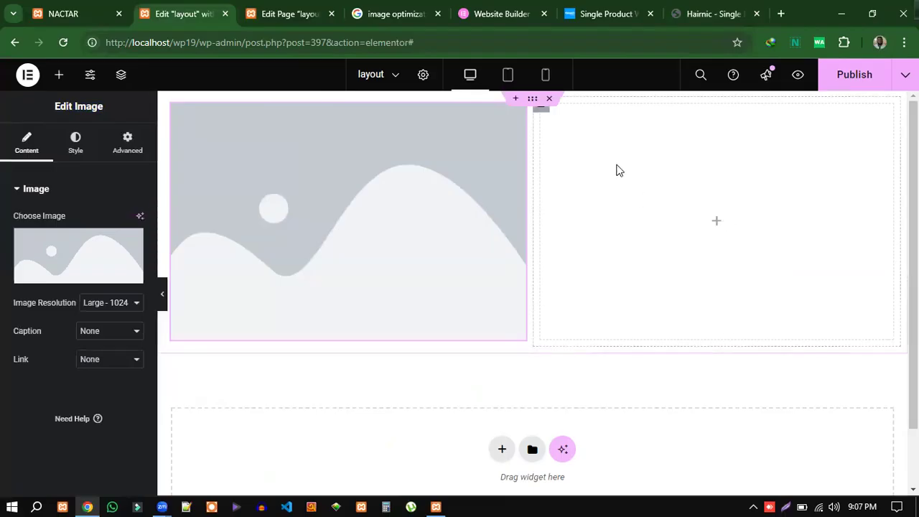
{"action": "left_click", "coordinate": [60, 77]}
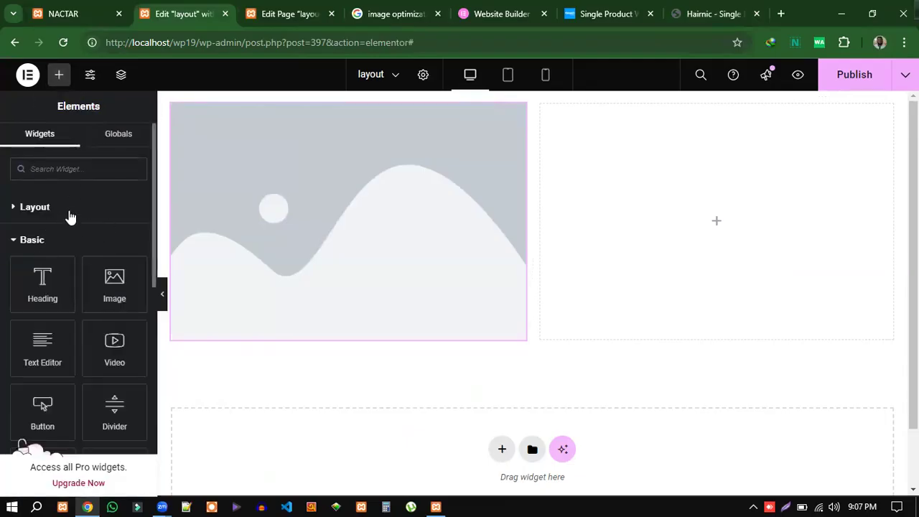
{"action": "scroll", "coordinate": [83, 214], "scroll_direction": "down", "scroll_amount": 1}
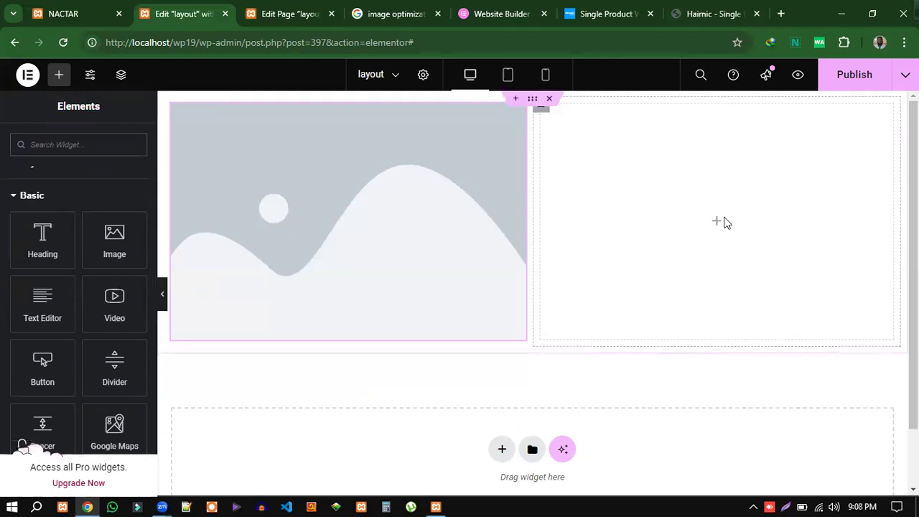
{"action": "left_click", "coordinate": [702, 14]}
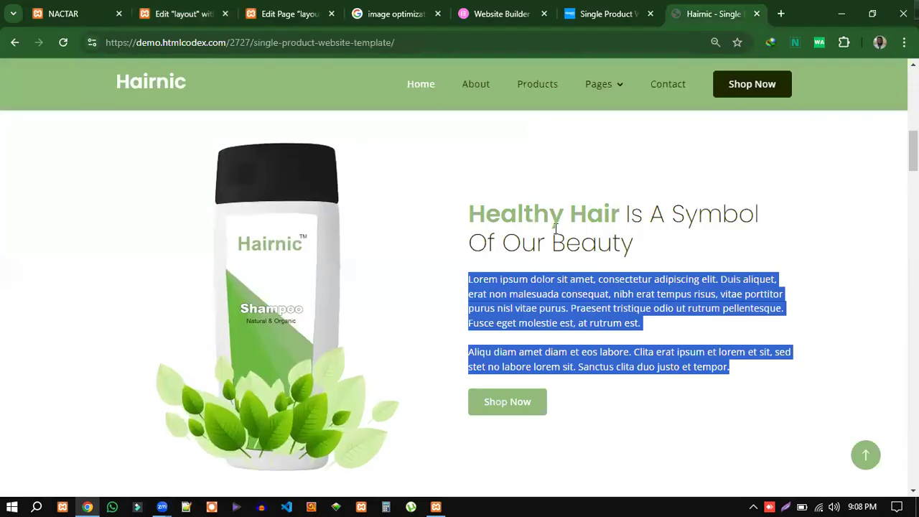
{"action": "left_click", "coordinate": [184, 14]}
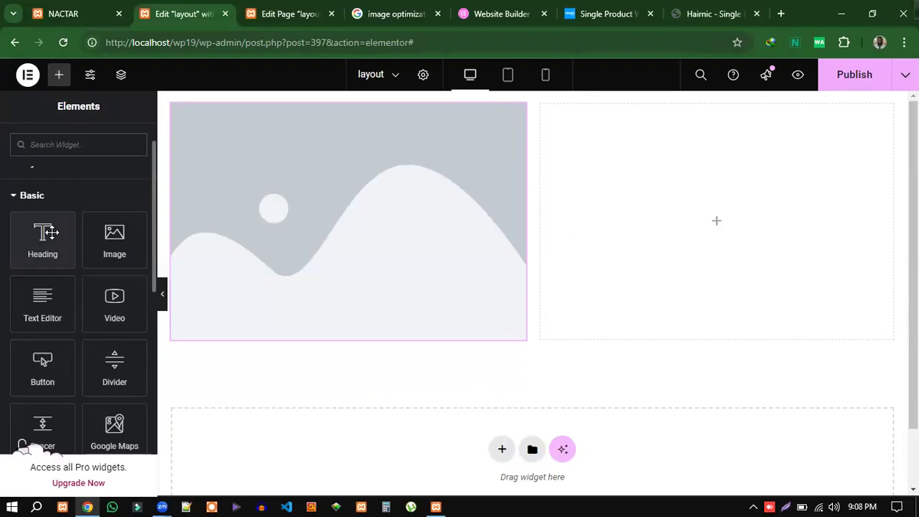
{"action": "left_click_drag", "start_coordinate": [40, 241], "coordinate": [730, 227]}
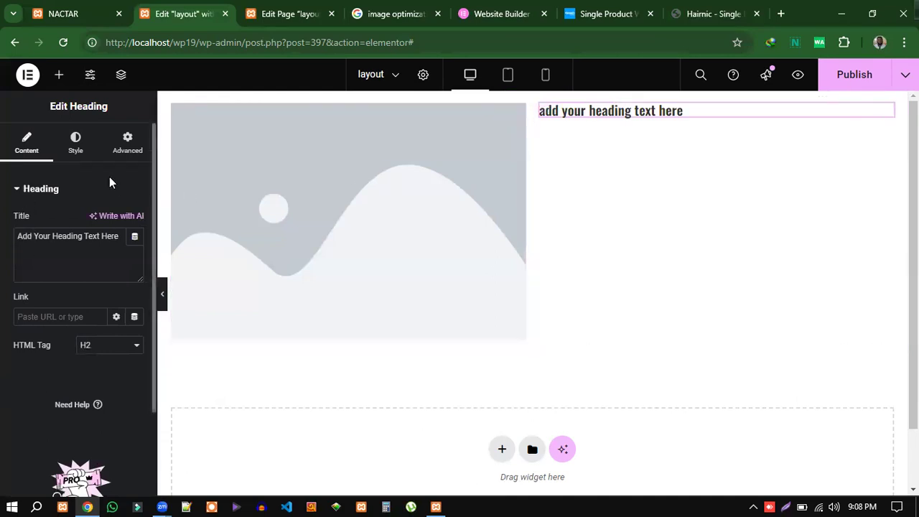
- Add a Text Editor widget for the demo's paragraph text, placing it beside the heading column as a third item in the parent container
{"action": "left_click", "coordinate": [76, 143]}
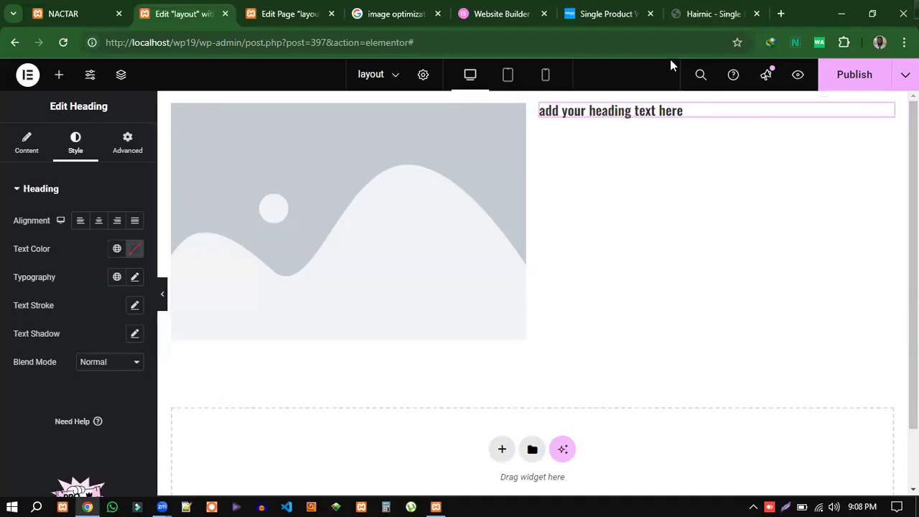
{"action": "left_click", "coordinate": [711, 14]}
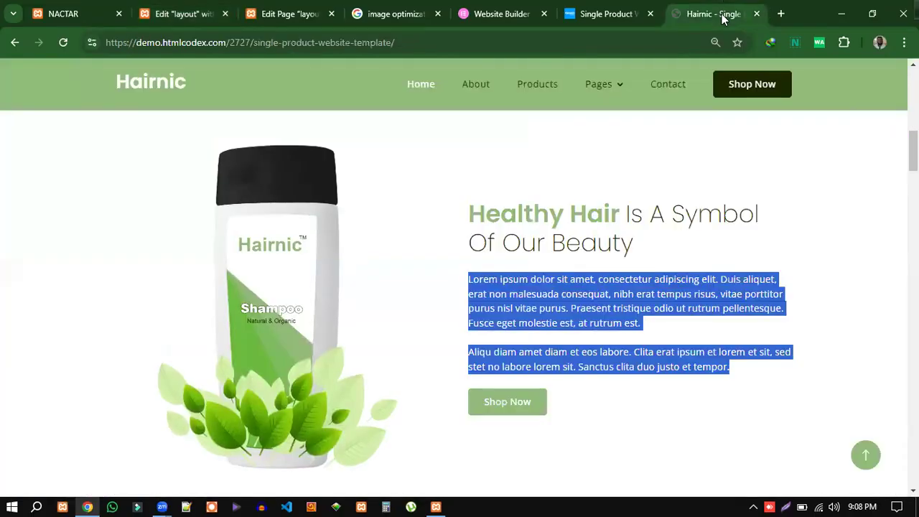
{"action": "left_click", "coordinate": [816, 279]}
{"action": "left_click_drag", "start_coordinate": [731, 367], "coordinate": [468, 280]}
{"action": "left_click", "coordinate": [179, 13]}
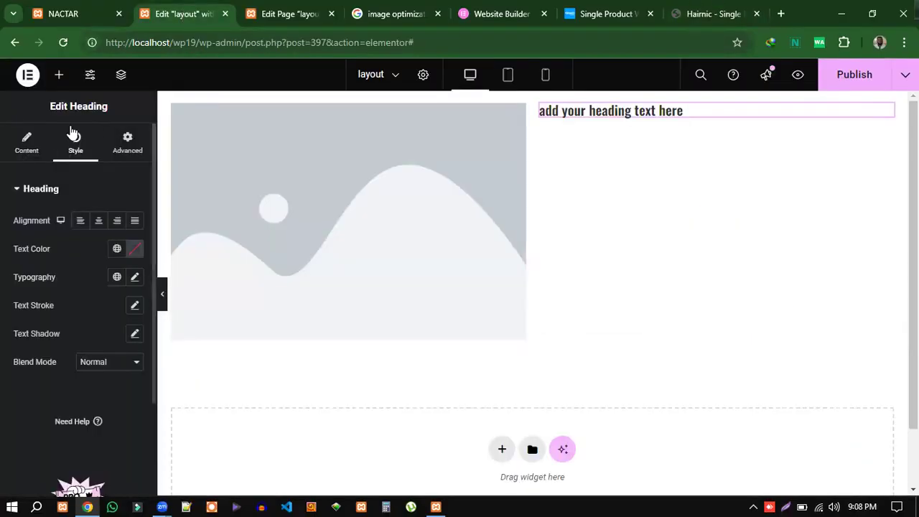
{"action": "left_click", "coordinate": [61, 78]}
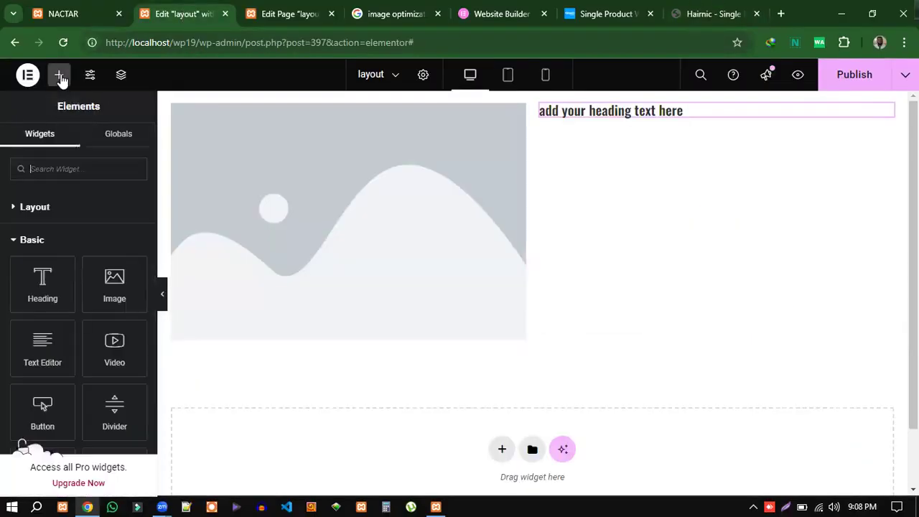
{"action": "scroll", "coordinate": [78, 255], "scroll_direction": "down", "scroll_amount": 1}
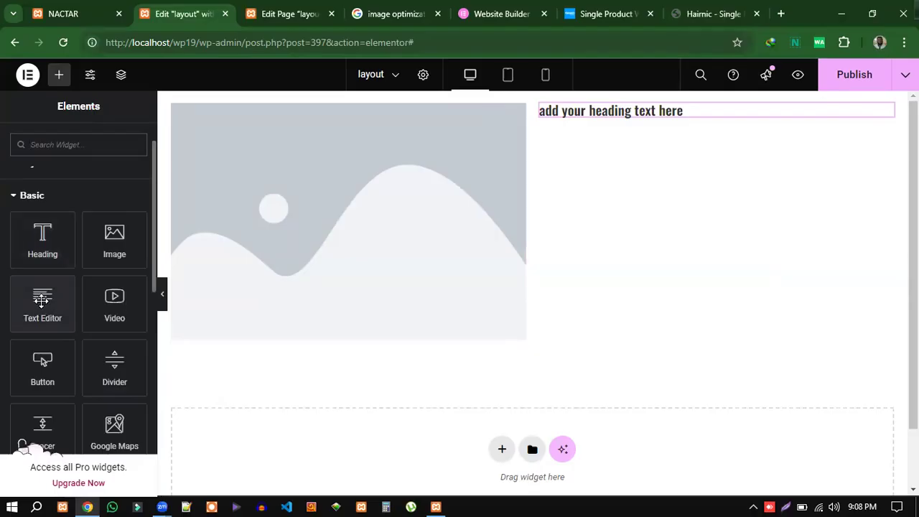
{"action": "left_click_drag", "start_coordinate": [42, 300], "coordinate": [702, 222]}
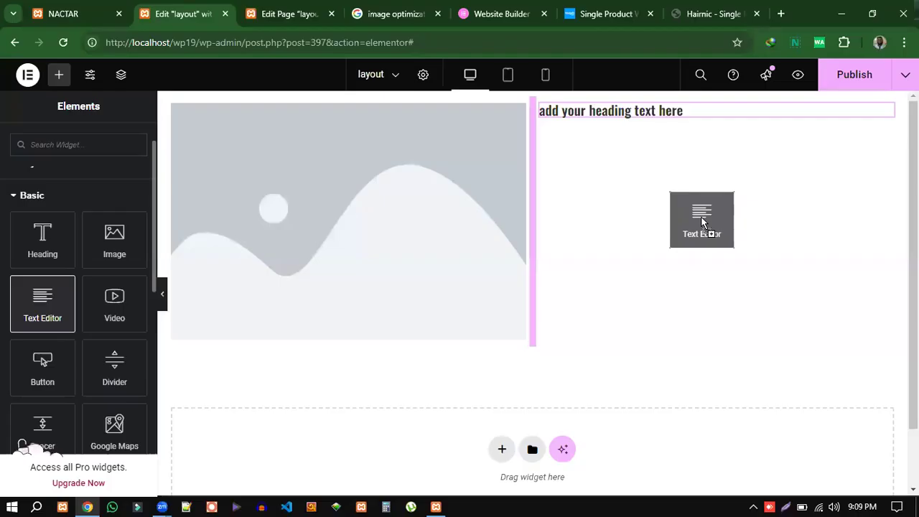
{"action": "left_click_drag", "start_coordinate": [703, 222], "coordinate": [636, 204]}
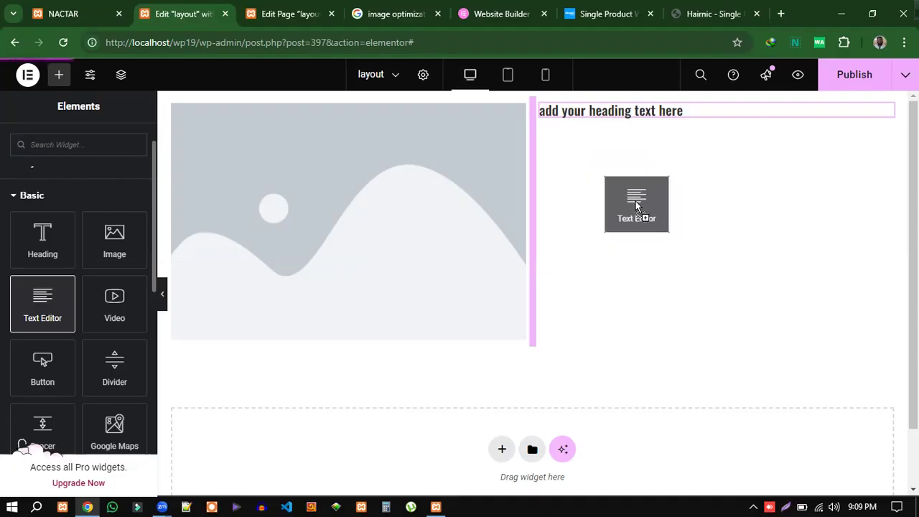
{"action": "left_click_drag", "start_coordinate": [636, 202], "coordinate": [636, 201]}
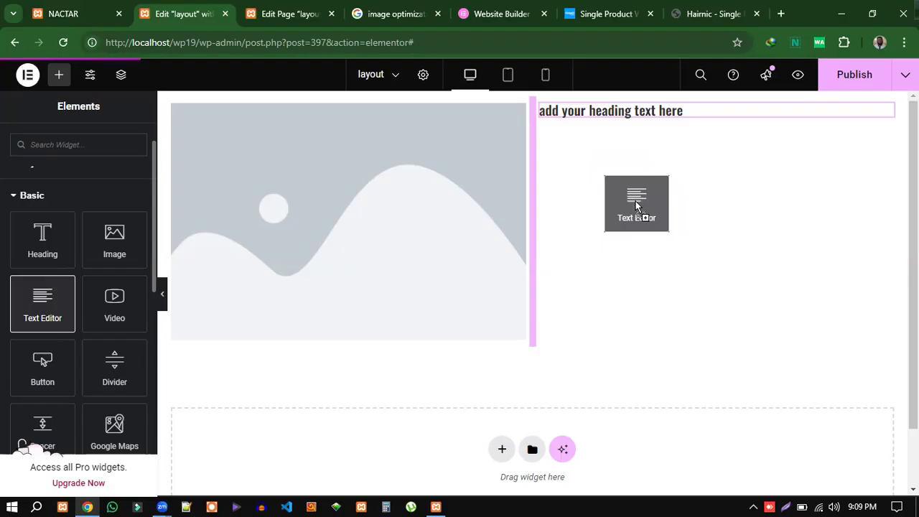
{"action": "left_click_drag", "start_coordinate": [636, 201], "coordinate": [783, 187]}
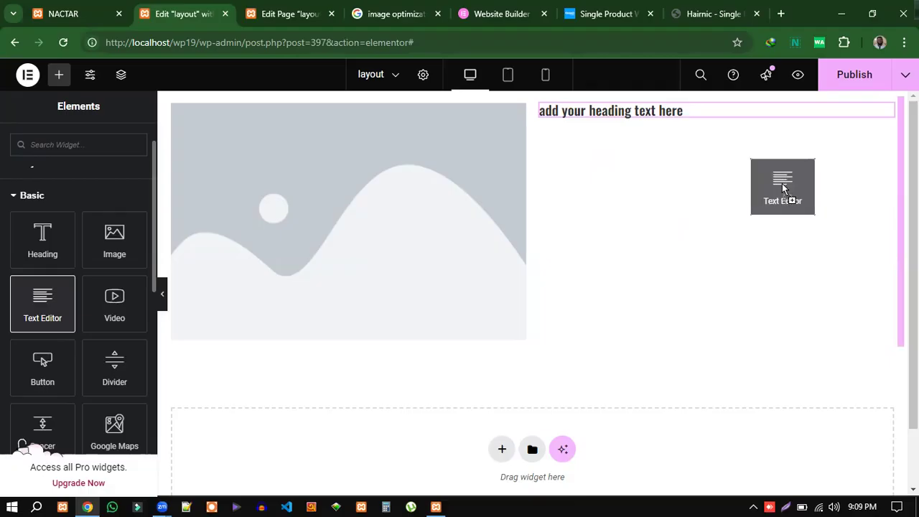
{"action": "left_click_drag", "start_coordinate": [782, 185], "coordinate": [782, 184]}
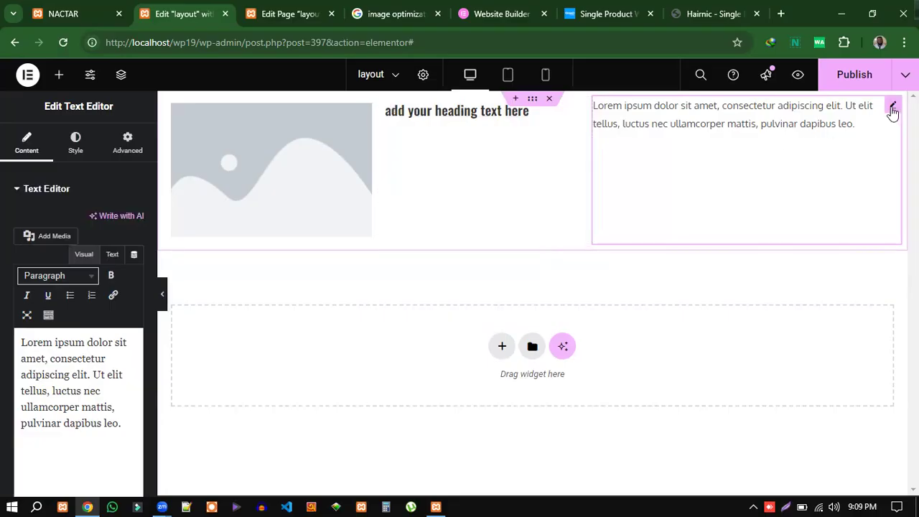
{"action": "right_click", "coordinate": [891, 109]}
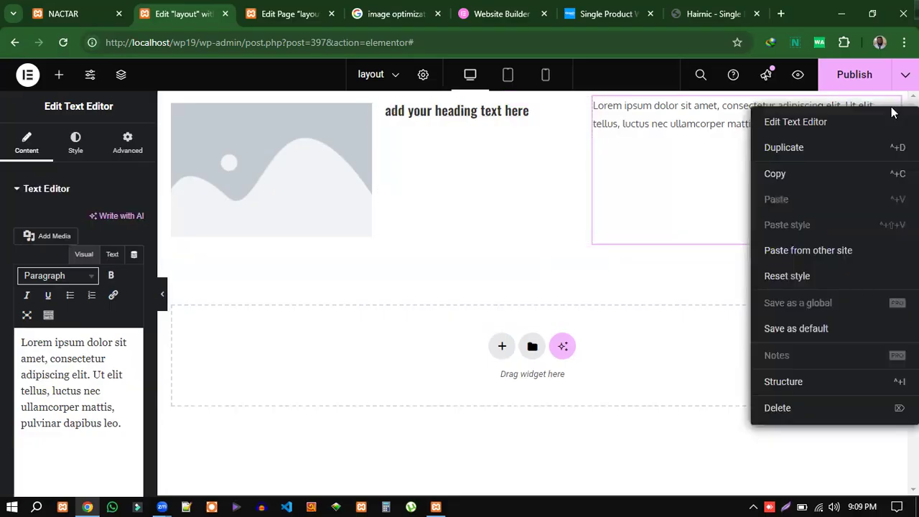
{"action": "left_click", "coordinate": [568, 216]}
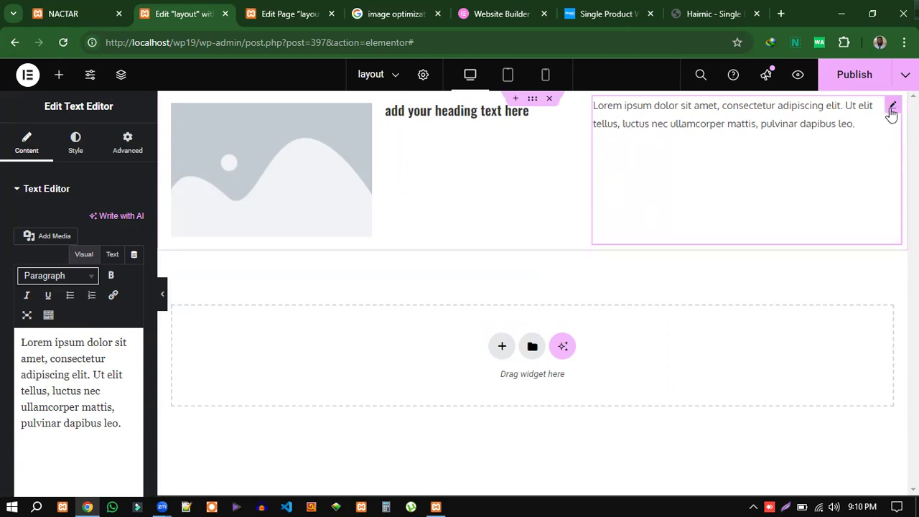
- Delete the misplaced Text Editor widget and add a new one directly below the heading inside the right column
{"action": "right_click", "coordinate": [892, 112]}
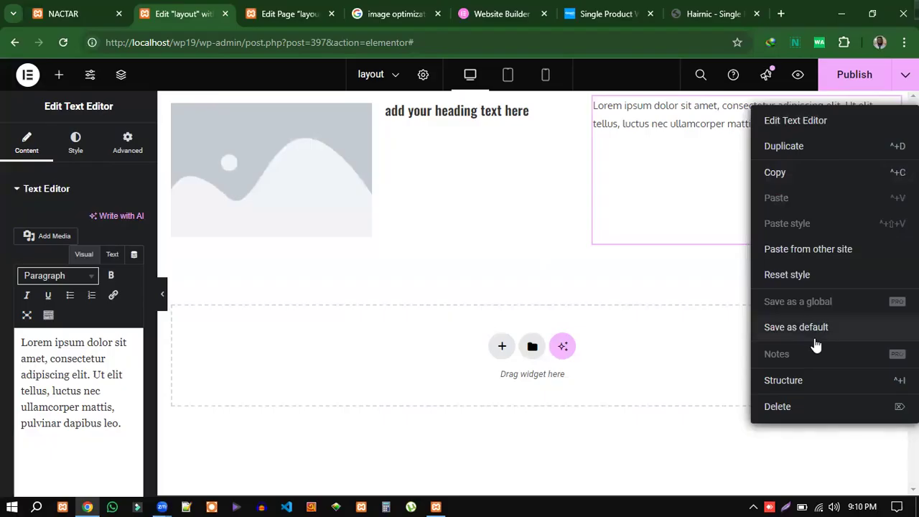
{"action": "left_click", "coordinate": [779, 407]}
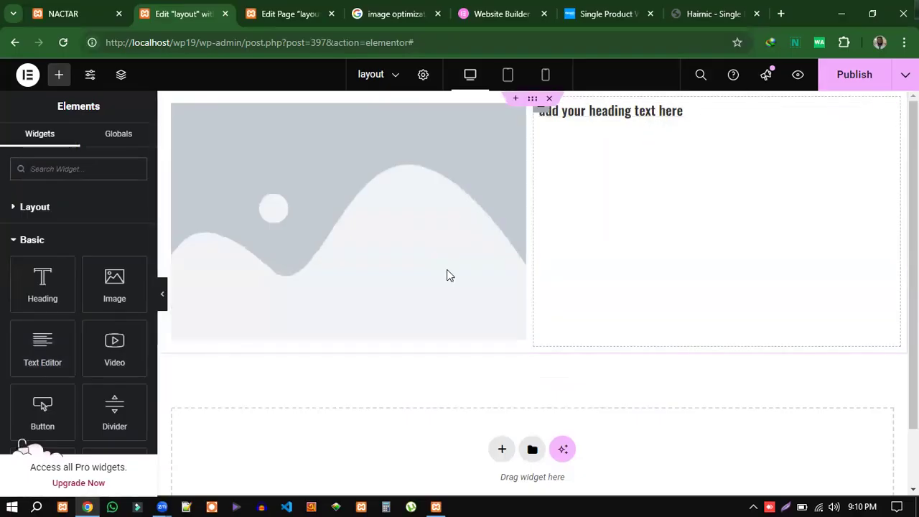
{"action": "left_click_drag", "start_coordinate": [41, 343], "coordinate": [677, 142]}
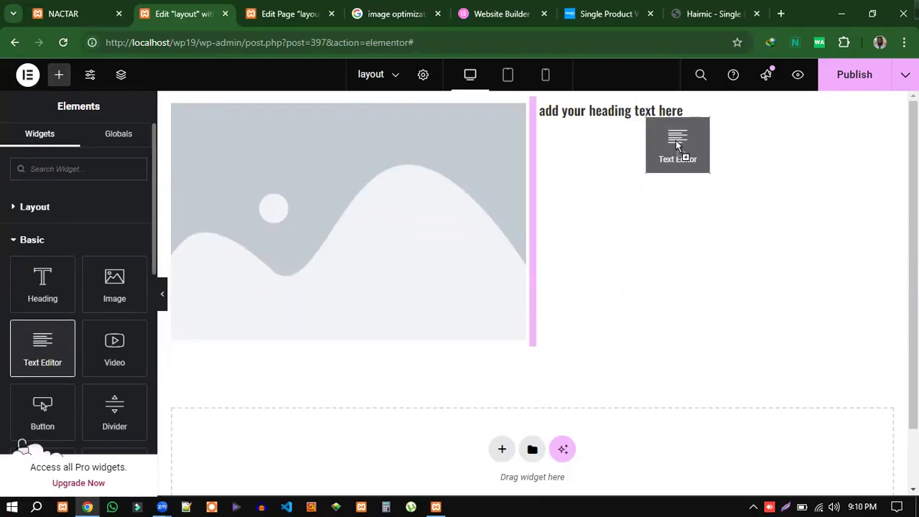
{"action": "left_click_drag", "start_coordinate": [677, 144], "coordinate": [630, 112]}
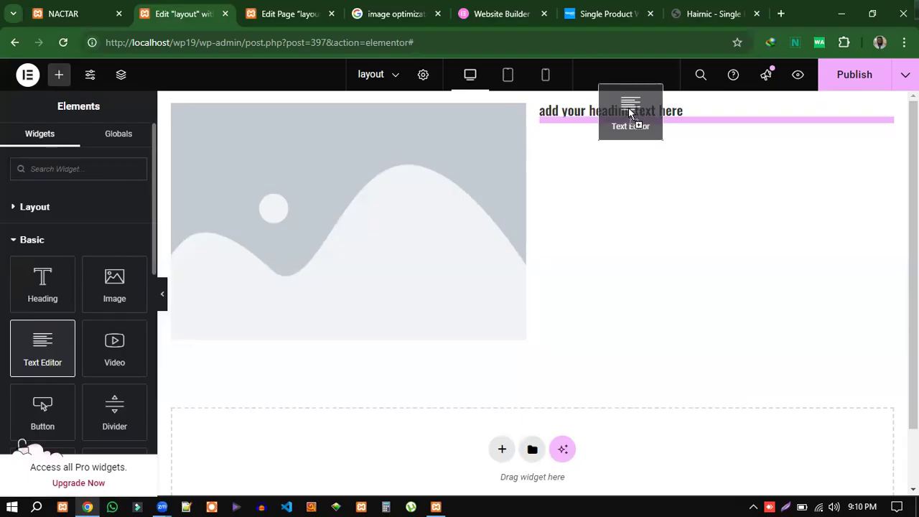
{"action": "left_click_drag", "start_coordinate": [630, 112], "coordinate": [629, 112]}
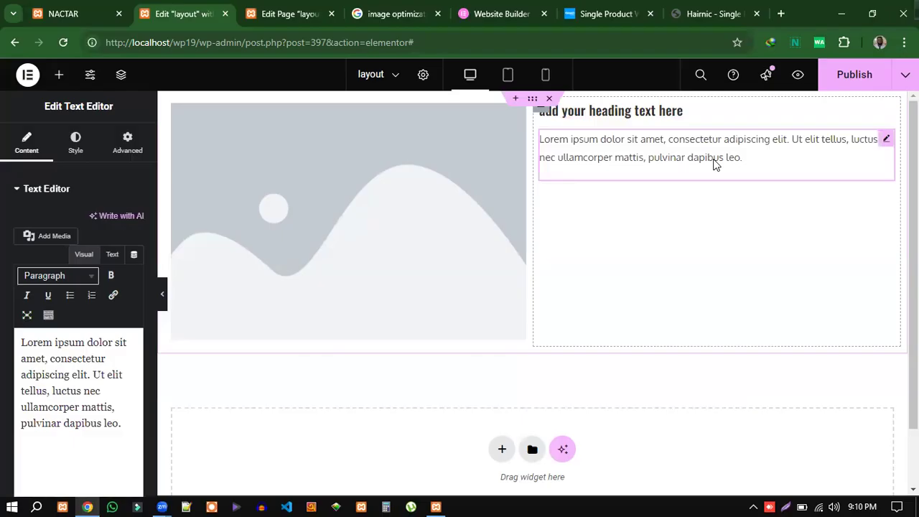
- Add a Button widget below the paragraph text in the right column, deleting the first one and placing it again
{"action": "left_click", "coordinate": [705, 13]}
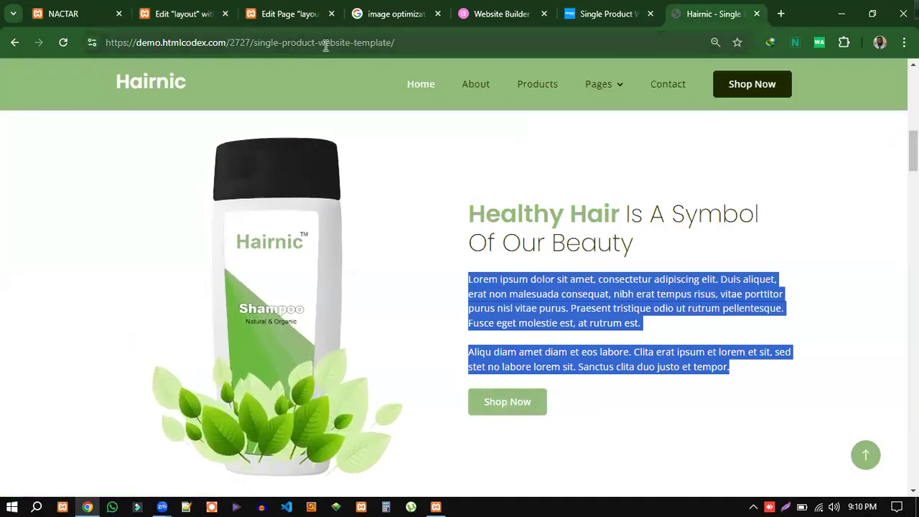
{"action": "left_click", "coordinate": [179, 15]}
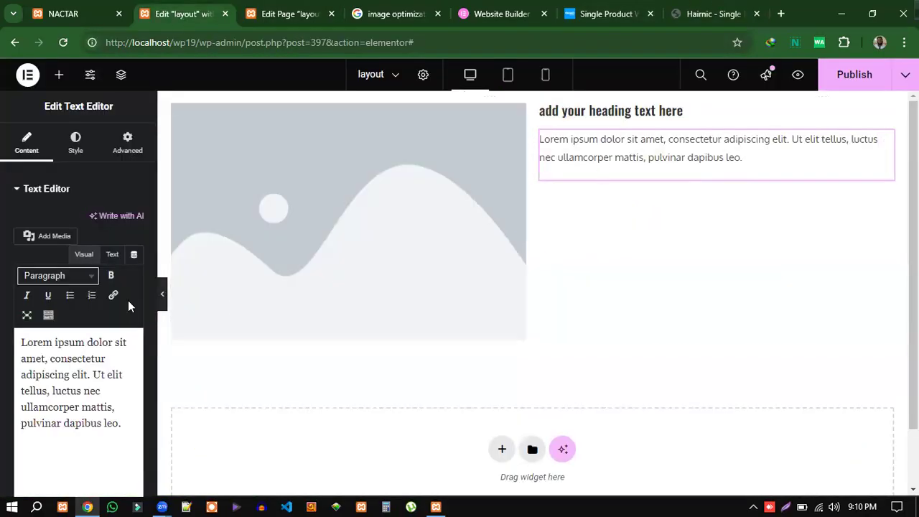
{"action": "left_click", "coordinate": [59, 76]}
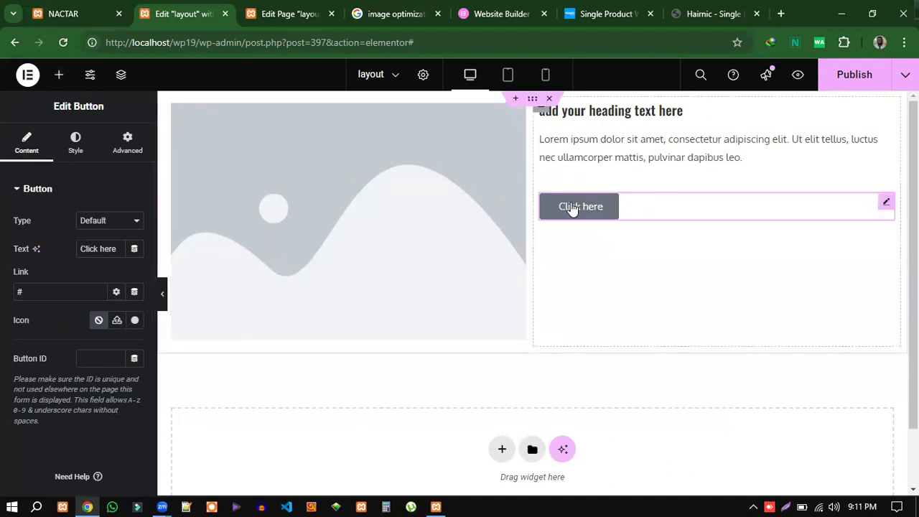
{"action": "right_click", "coordinate": [886, 206]}
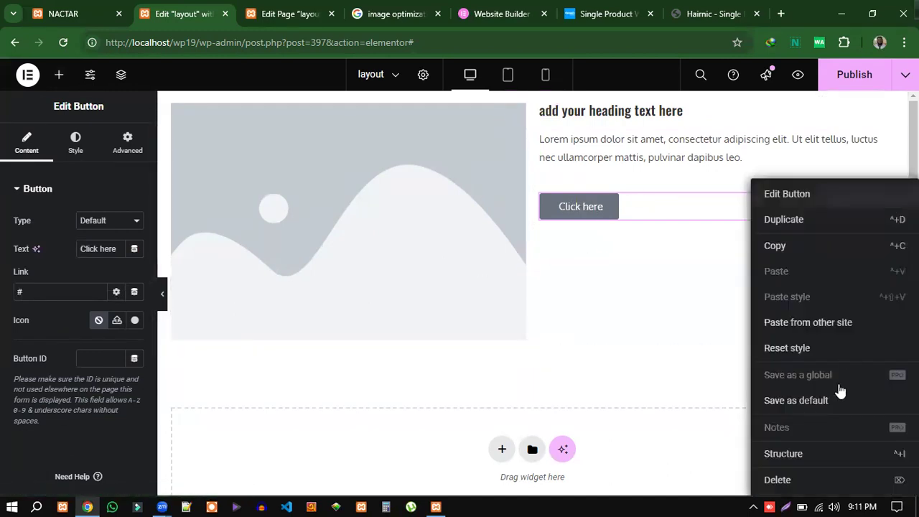
{"action": "left_click", "coordinate": [844, 480]}
{"action": "scroll", "coordinate": [75, 360], "scroll_direction": "down", "scroll_amount": 1}
{"action": "left_click_drag", "start_coordinate": [43, 364], "coordinate": [710, 225]}
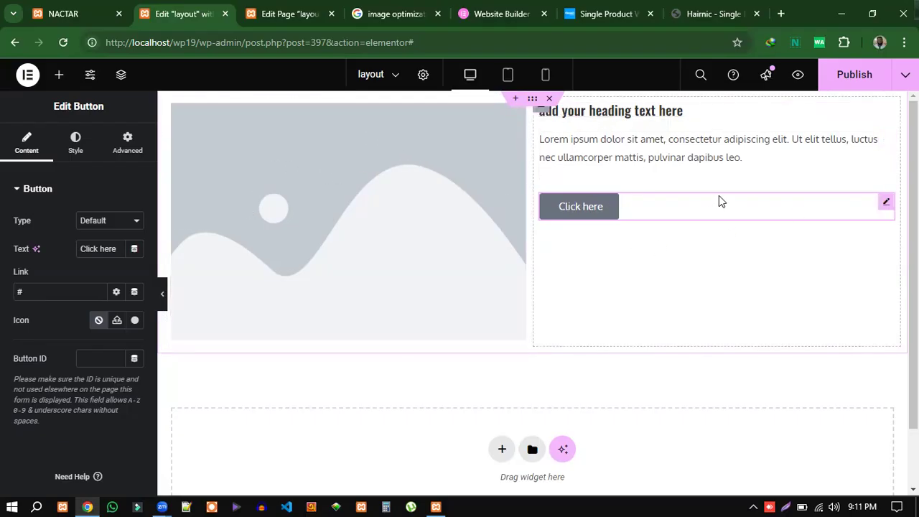
- Copy the Hairnic demo's heading and set the Heading widget's title to "Healthy Hair Is A Symbol Of Our Beauty"
{"action": "left_click", "coordinate": [712, 14]}
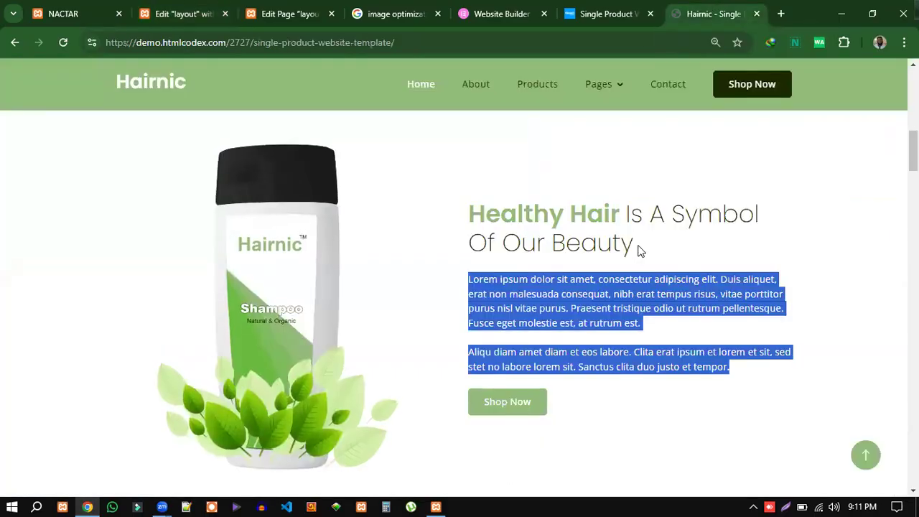
{"action": "left_click", "coordinate": [677, 261]}
{"action": "left_click_drag", "start_coordinate": [632, 244], "coordinate": [469, 212]}
{"action": "key", "text": "ctrl+c"}
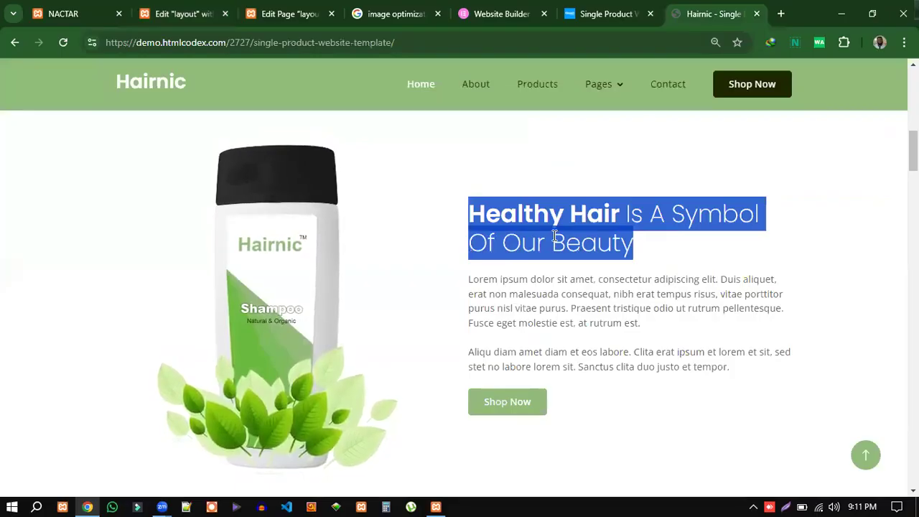
{"action": "left_click", "coordinate": [183, 14]}
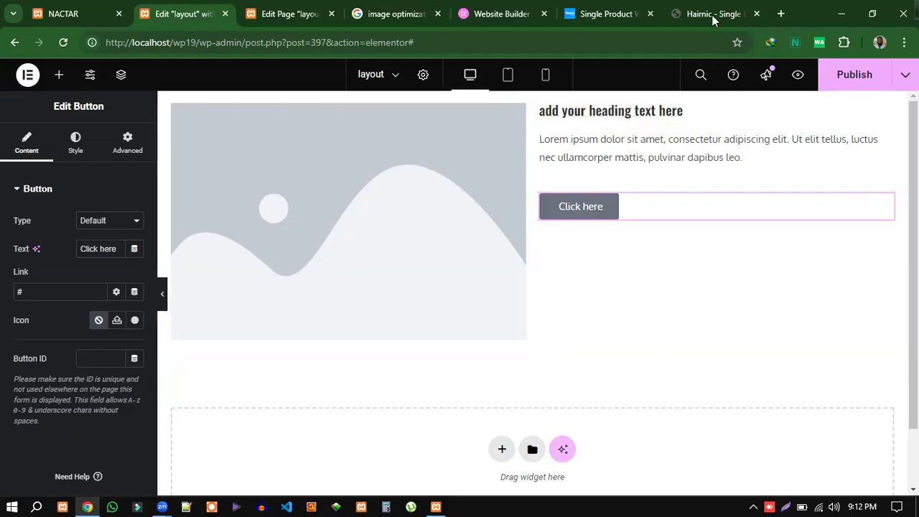
{"action": "left_click", "coordinate": [682, 112]}
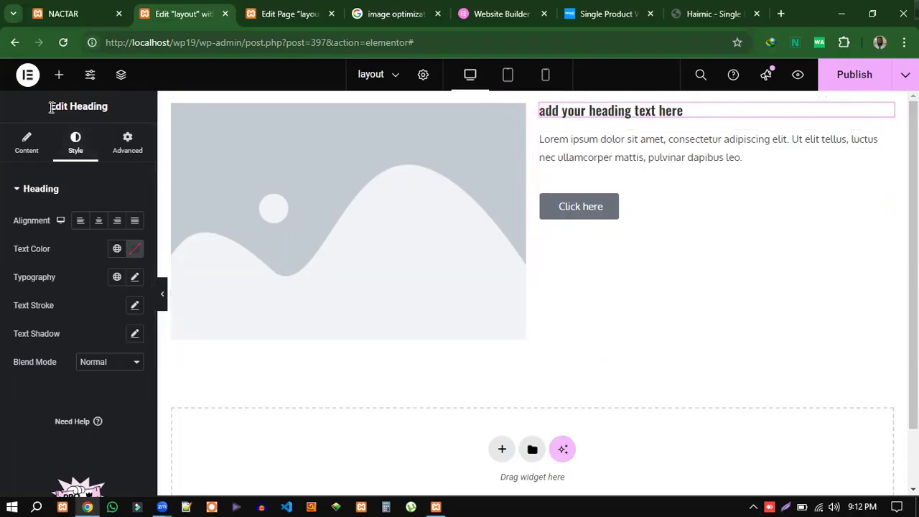
{"action": "triple_click", "coordinate": [77, 108]}
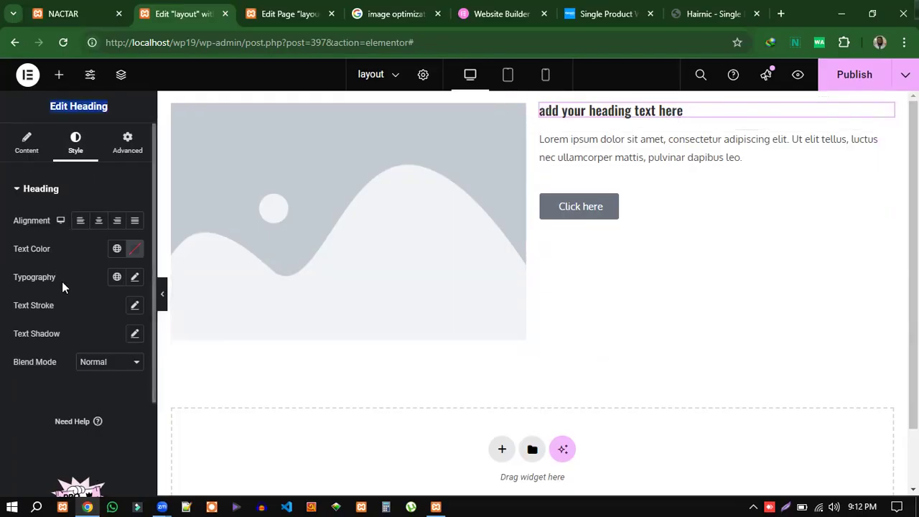
{"action": "left_click", "coordinate": [25, 150]}
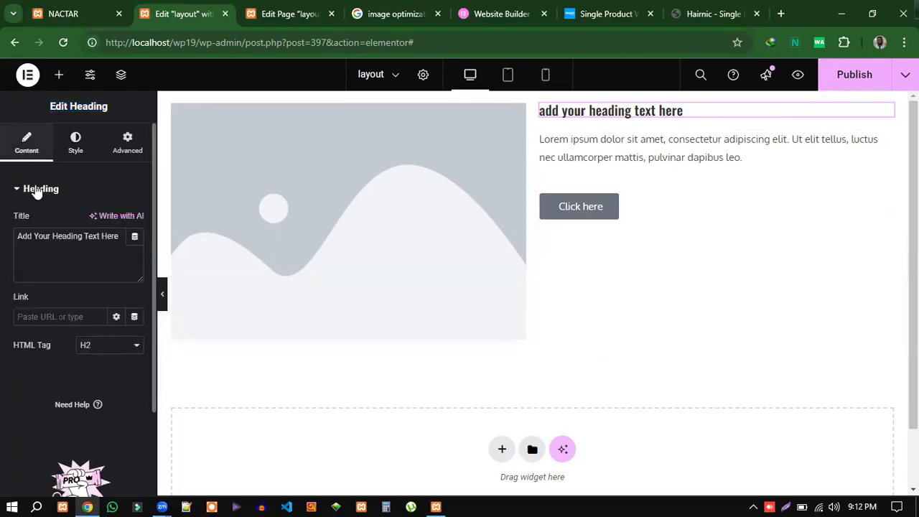
{"action": "left_click_drag", "start_coordinate": [20, 236], "coordinate": [120, 234]}
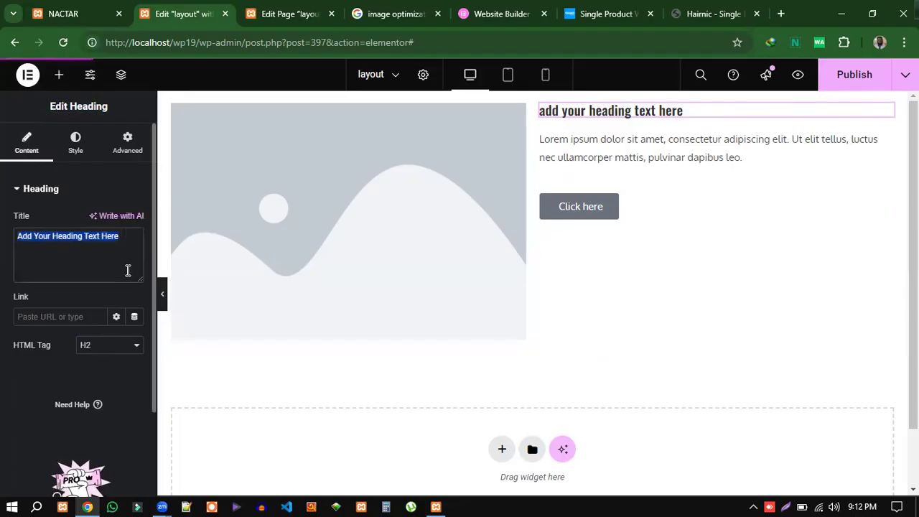
{"action": "key", "text": "ctrl+v"}
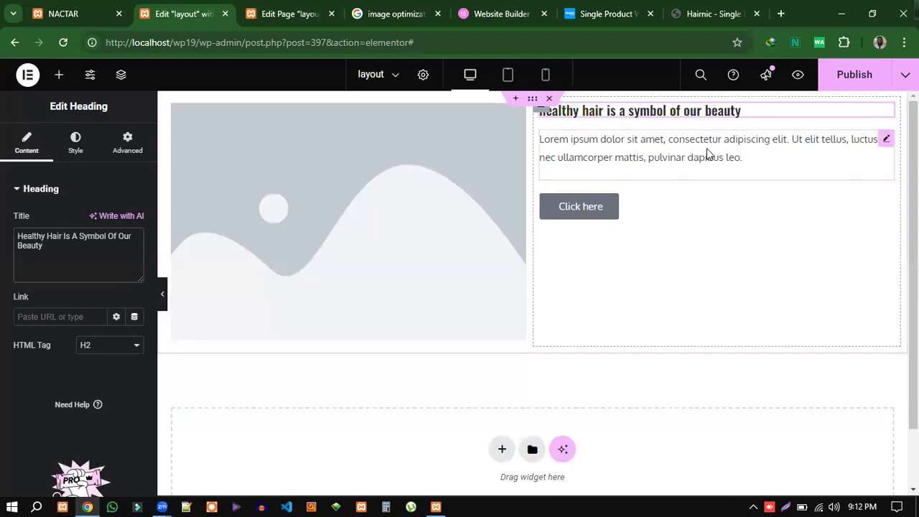
- Replace the Text Editor's placeholder with the two lorem ipsum paragraphs copied from the Hairnic demo's Healthy Hair section
{"action": "left_click", "coordinate": [712, 14]}
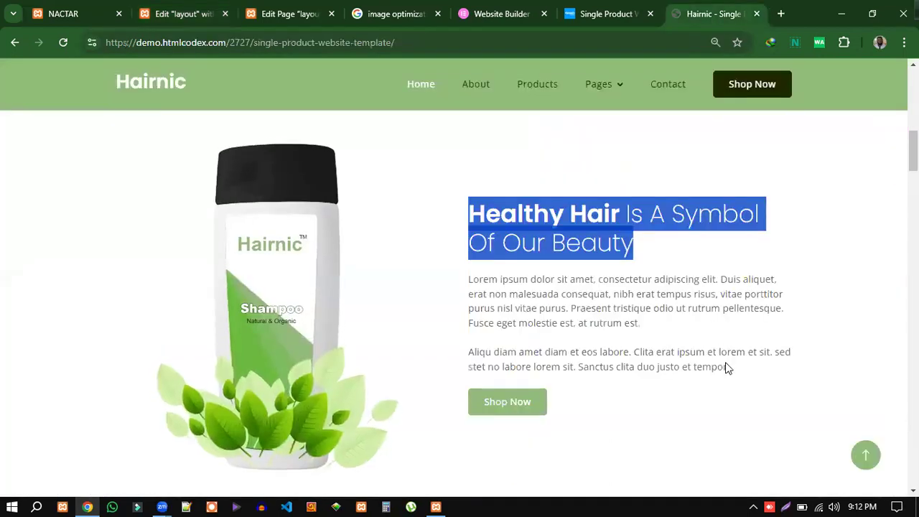
{"action": "left_click_drag", "start_coordinate": [729, 369], "coordinate": [467, 280]}
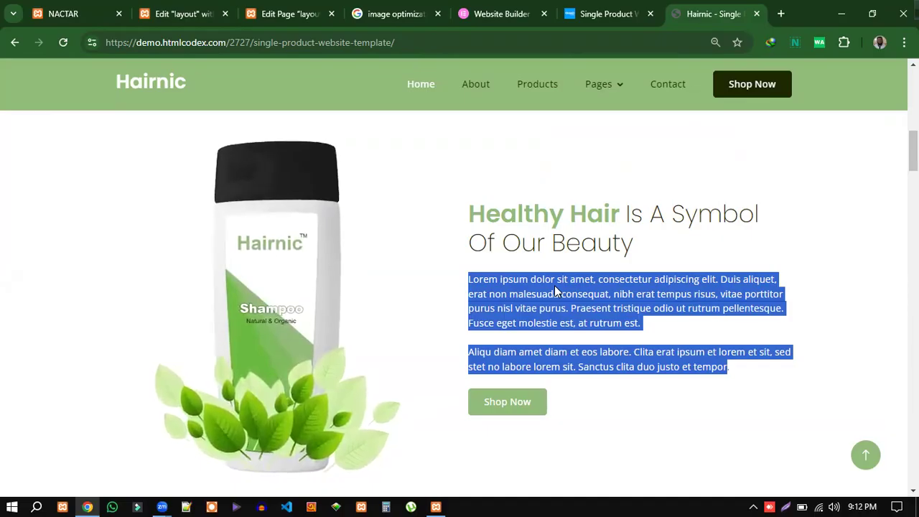
{"action": "left_click", "coordinate": [189, 18]}
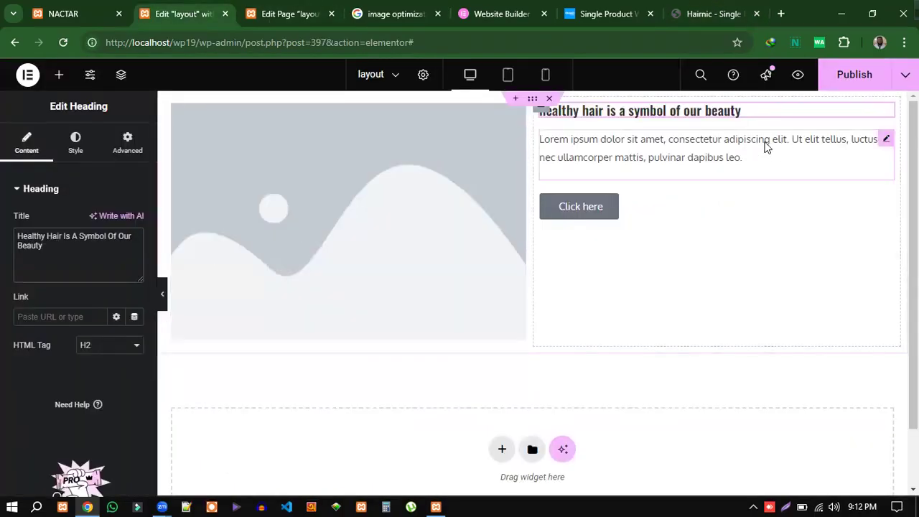
{"action": "left_click", "coordinate": [887, 140]}
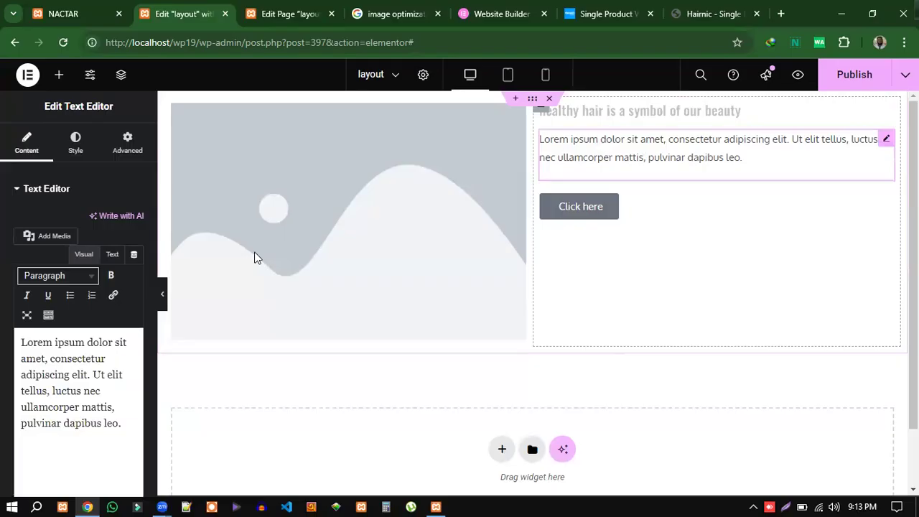
{"action": "left_click_drag", "start_coordinate": [24, 343], "coordinate": [129, 424]}
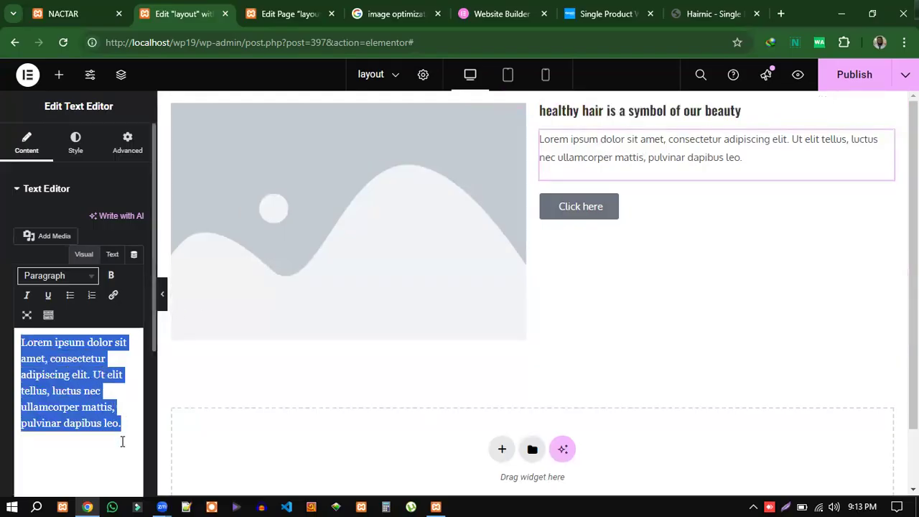
{"action": "type", "text": "Lorem ipsum dolor sit amet, consectetur adipiscing elit. Duis aliquet, erat nec malesuada consequat, nibh erat tempus risus, vitae porttitor purus nisl vitae purus. Praesent tristique odio ut rutrum pellentesque. Fusce eget molestie est, at rutrum est. Aliqu diam amet diam et eos labore. Clita erat ipsum et lorem et sit, sed stet no labore lorem sit. Sanctus clita duo justo et tempor"}
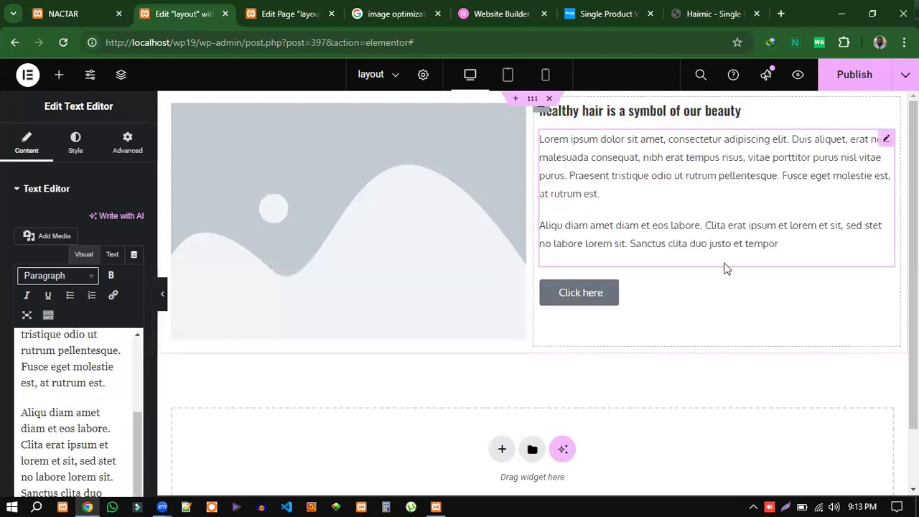
- Set the Button widget's text to "Shop Now", matching the demo's button
{"action": "left_click", "coordinate": [701, 16]}
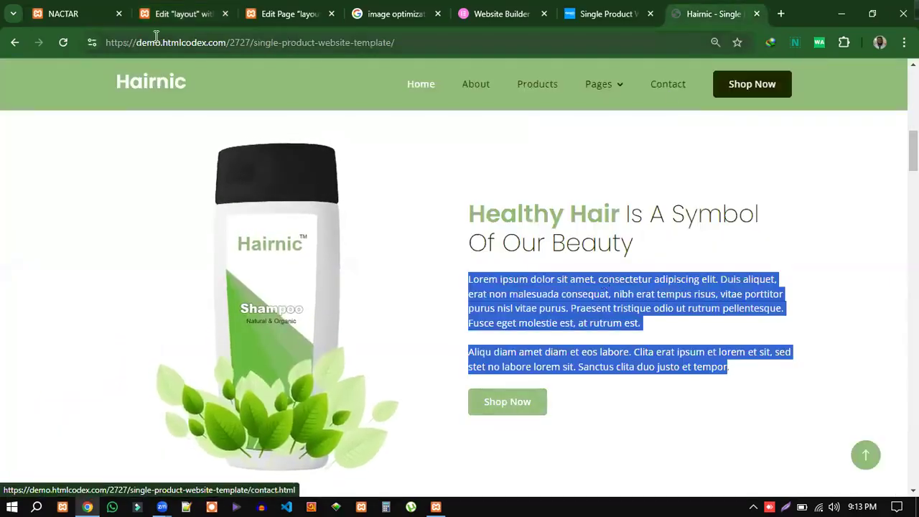
{"action": "left_click", "coordinate": [200, 15]}
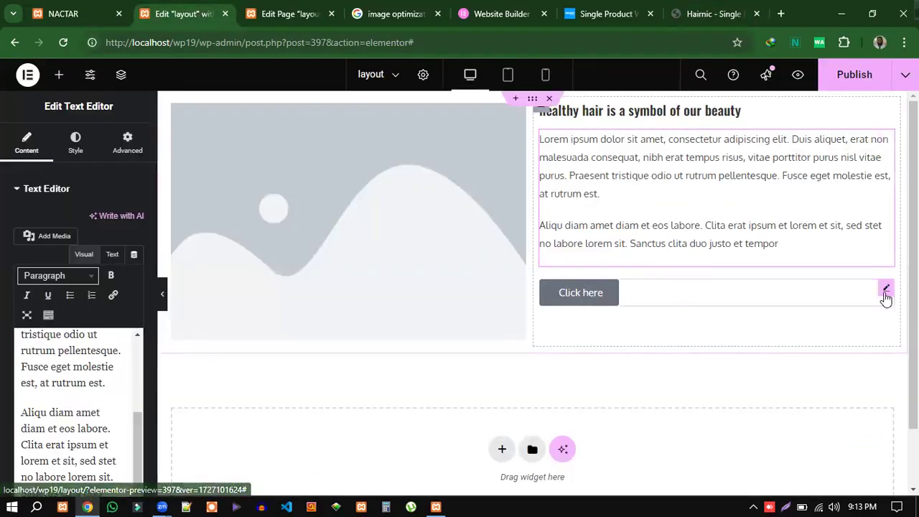
{"action": "left_click", "coordinate": [888, 290]}
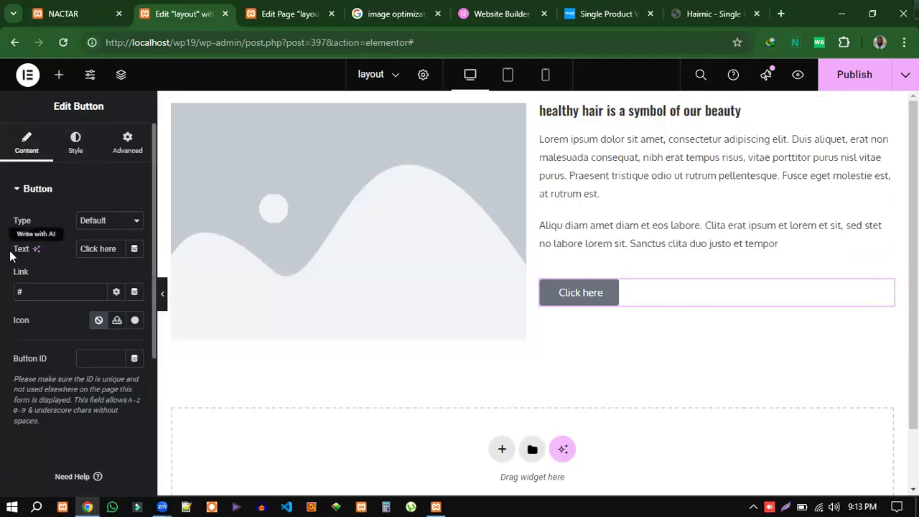
{"action": "left_click_drag", "start_coordinate": [119, 249], "coordinate": [83, 250]}
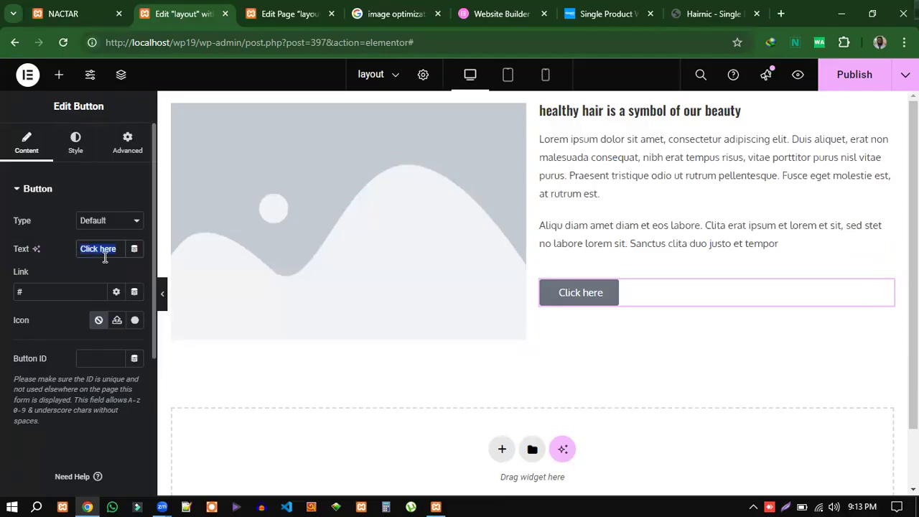
{"action": "type", "text": "Shop "}
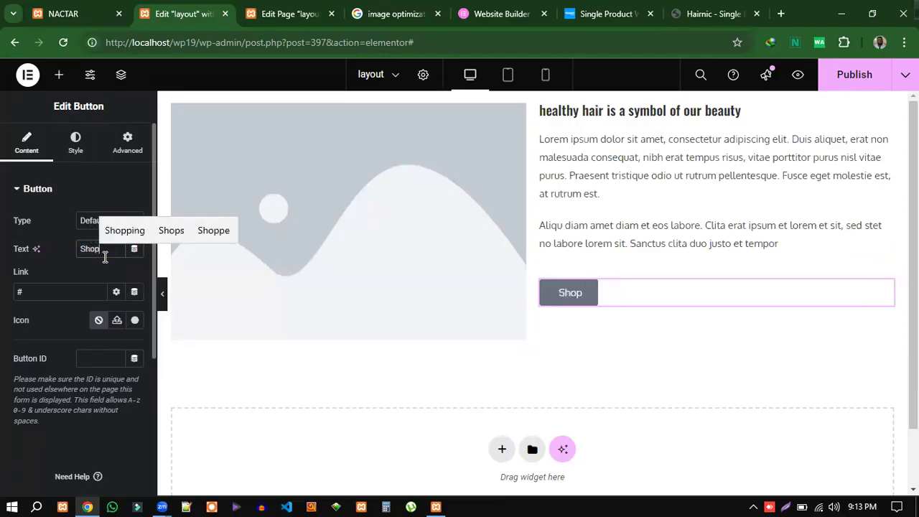
{"action": "type", "text": "Now"}
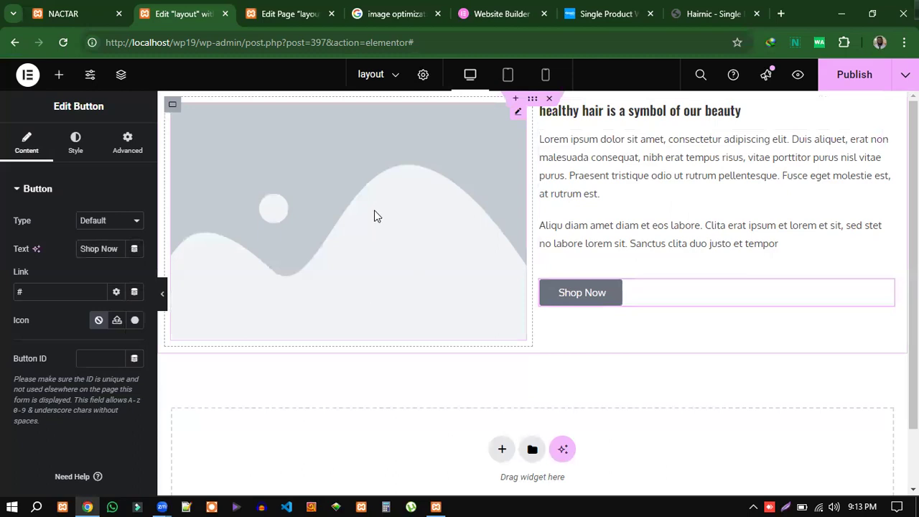
- Open the Image widget's settings and save the Hairnic demo's bottle picture to the Desktop as shampoo-1.png
{"action": "left_click", "coordinate": [517, 115]}
{"action": "mouse_move", "coordinate": [62, 260]}
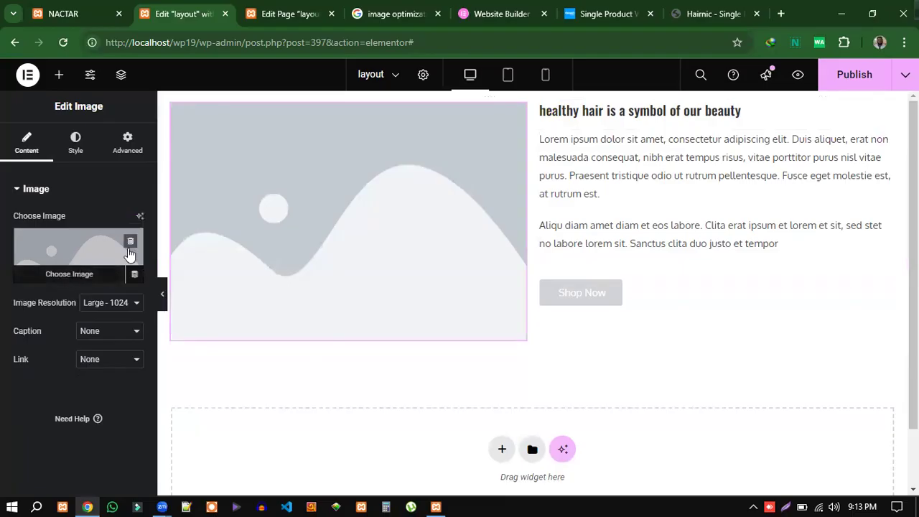
{"action": "left_click", "coordinate": [703, 14]}
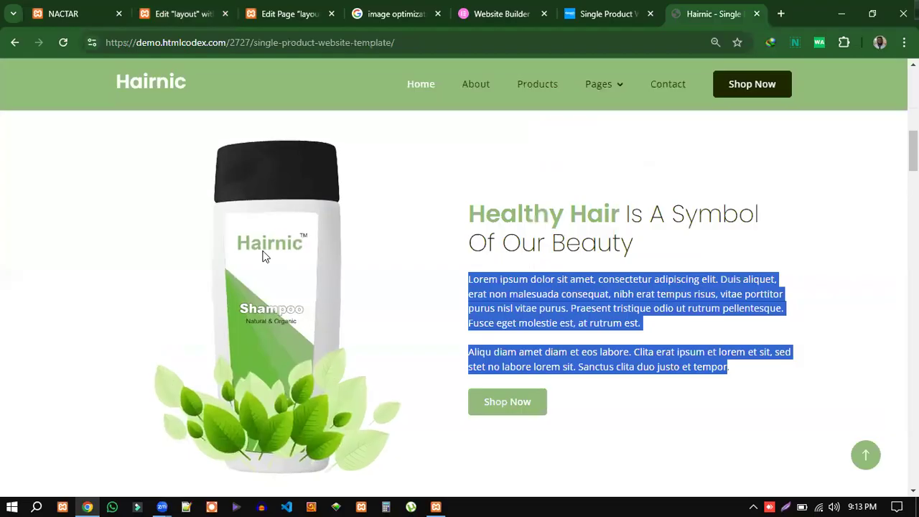
{"action": "right_click", "coordinate": [263, 254]}
{"action": "left_click", "coordinate": [319, 290]}
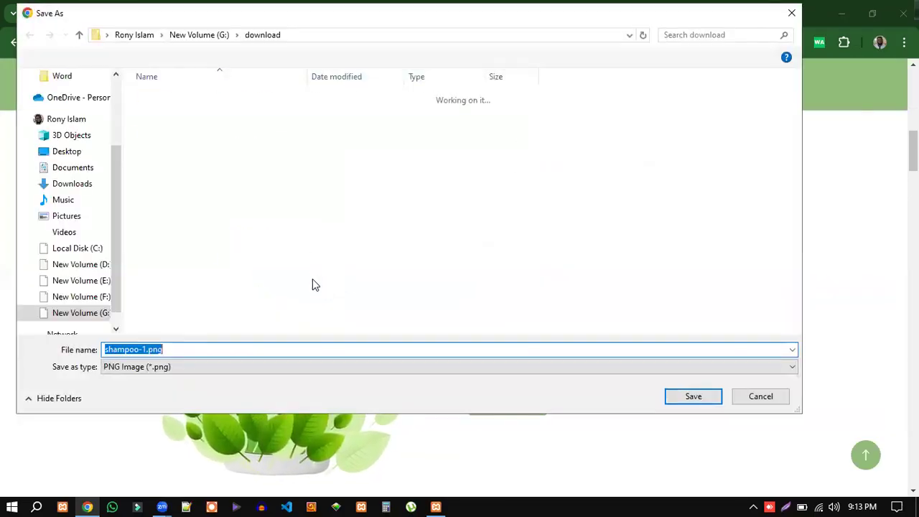
{"action": "left_click", "coordinate": [71, 154]}
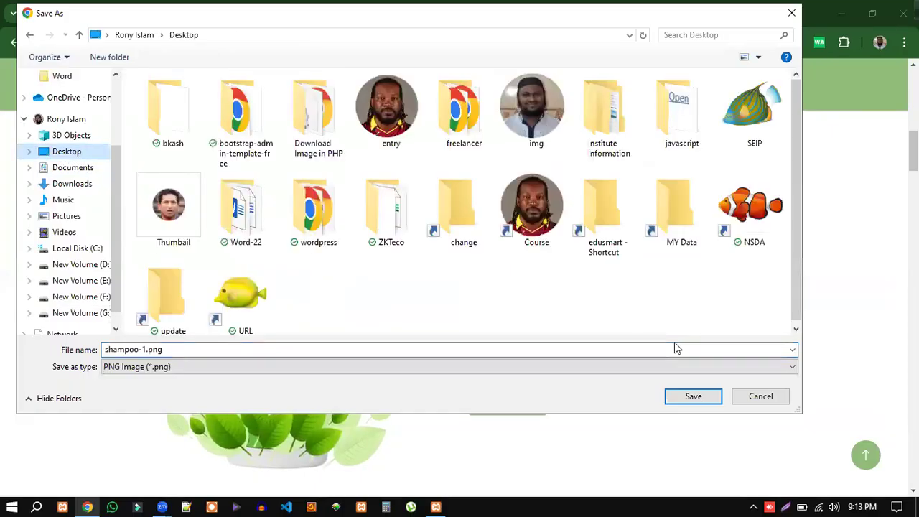
{"action": "left_click", "coordinate": [693, 397]}
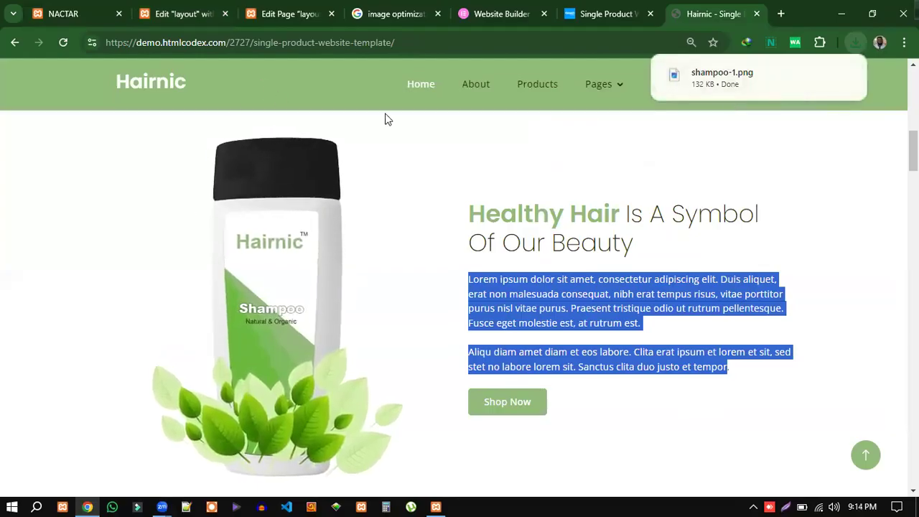
- Return to the Elementor layout, open the media library for the Image widget's picture and look through the existing images
{"action": "left_click", "coordinate": [180, 14]}
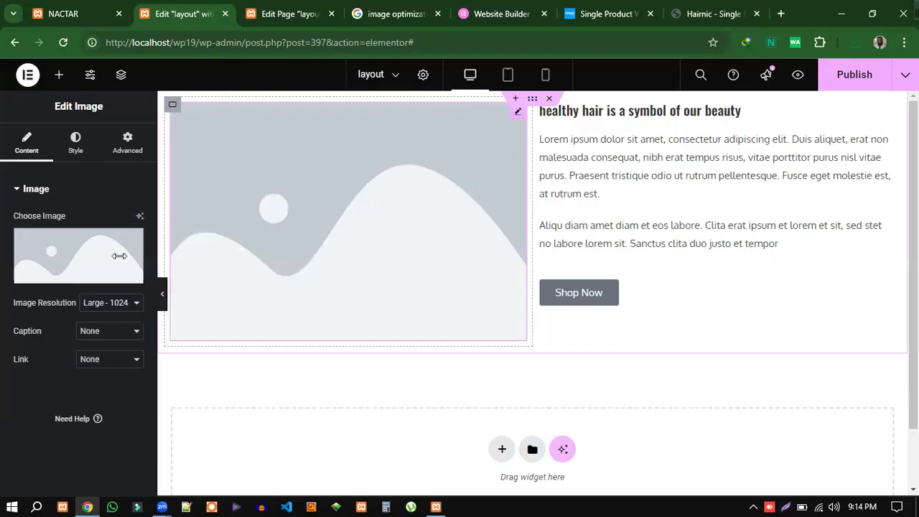
{"action": "left_click", "coordinate": [70, 272]}
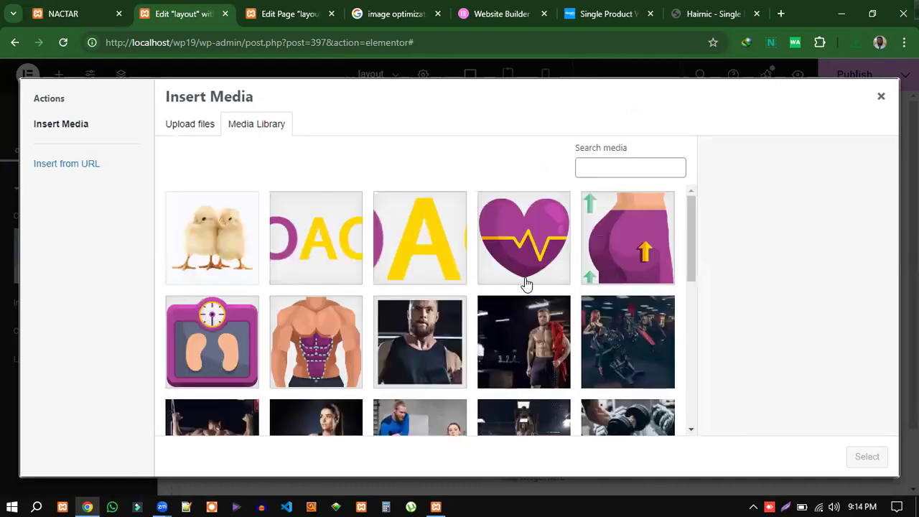
{"action": "left_click_drag", "start_coordinate": [694, 237], "coordinate": [688, 354]}
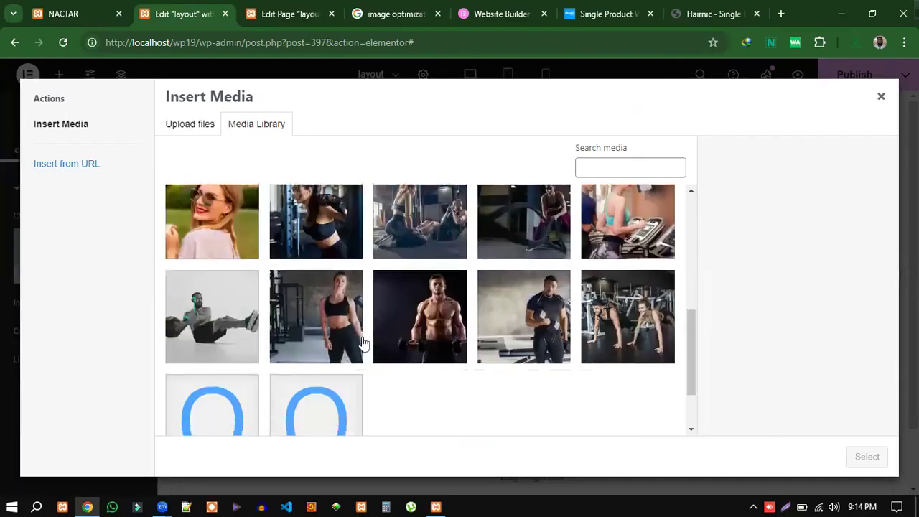
{"action": "scroll", "coordinate": [522, 369], "scroll_direction": "down", "scroll_amount": 2}
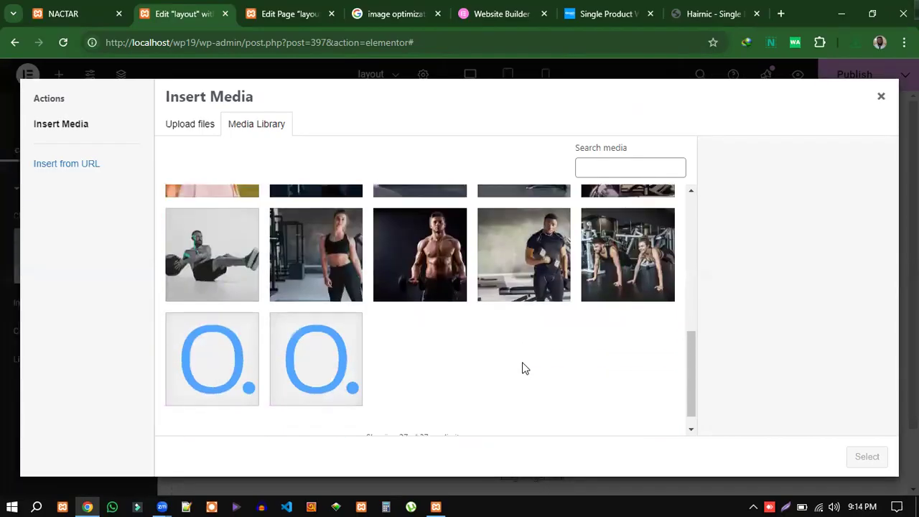
{"action": "scroll", "coordinate": [522, 369], "scroll_direction": "up", "scroll_amount": 10}
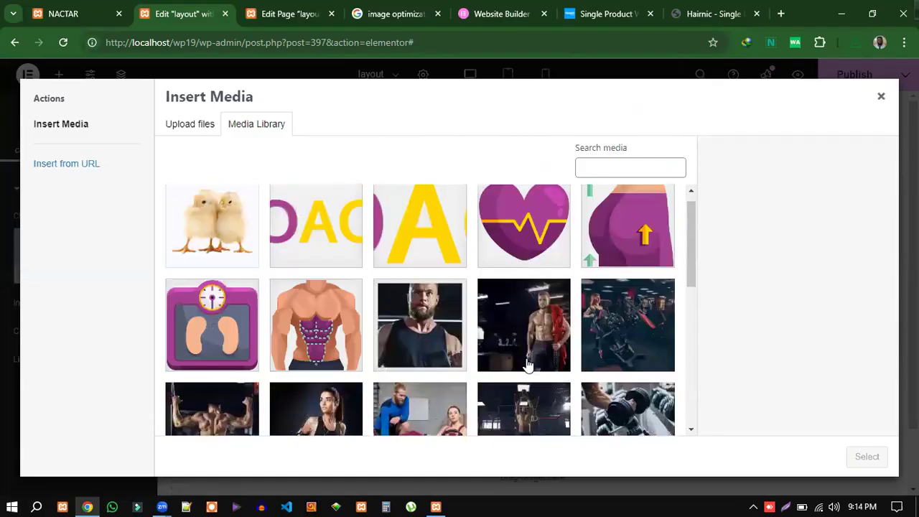
{"action": "scroll", "coordinate": [530, 359], "scroll_direction": "up", "scroll_amount": 1}
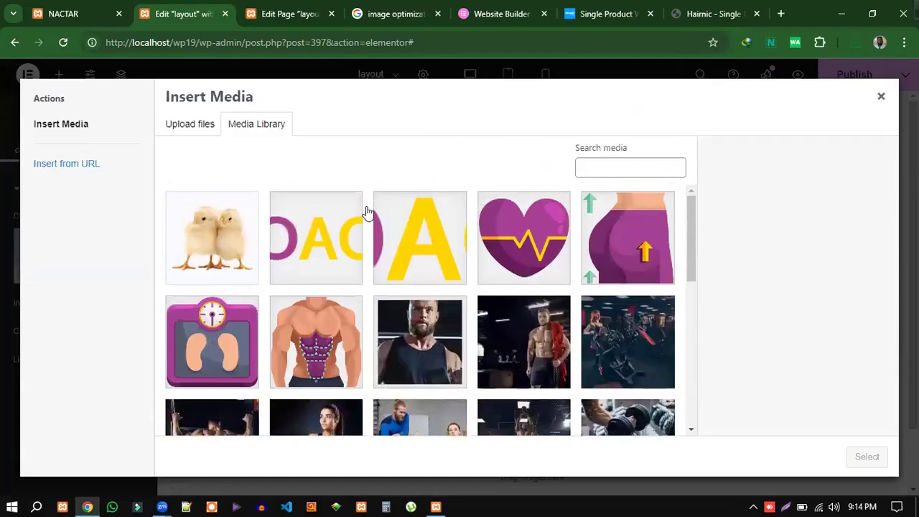
- Upload shampoo-1.png from the Desktop, insert it into the Image widget and dismiss the Image Optimizer suggestion
{"action": "left_click", "coordinate": [188, 127]}
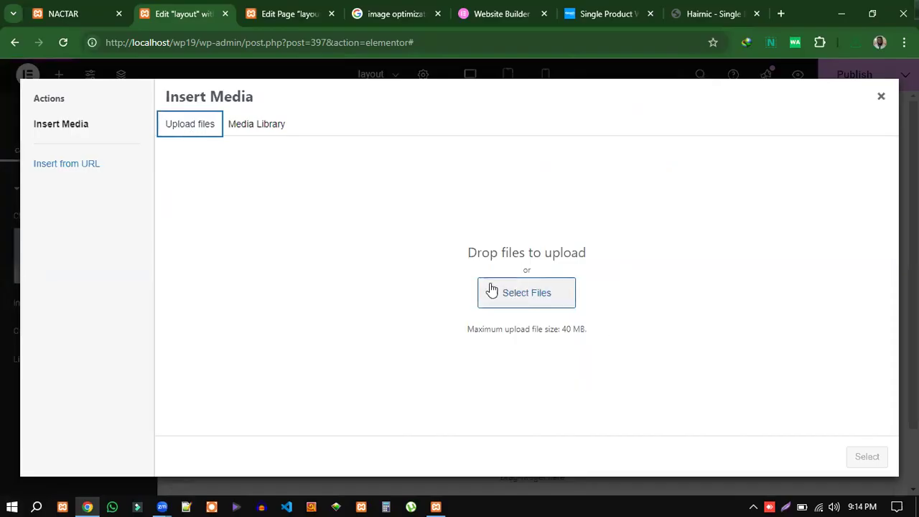
{"action": "left_click", "coordinate": [543, 295]}
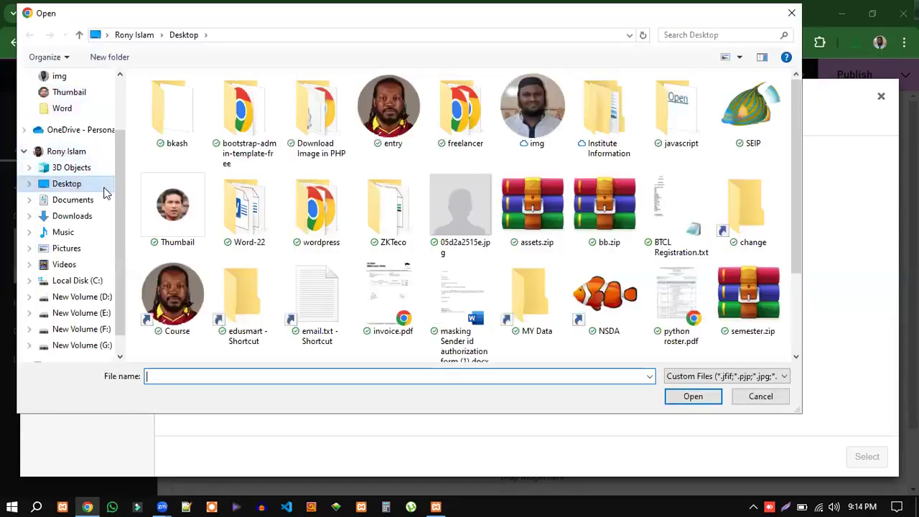
{"action": "left_click", "coordinate": [62, 186]}
{"action": "left_click_drag", "start_coordinate": [794, 178], "coordinate": [796, 287]}
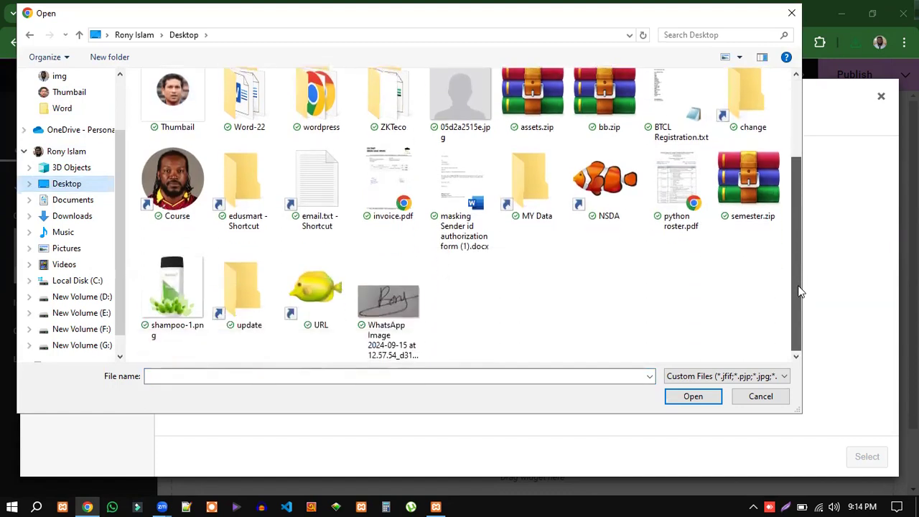
{"action": "left_click", "coordinate": [165, 281]}
{"action": "left_click", "coordinate": [679, 398]}
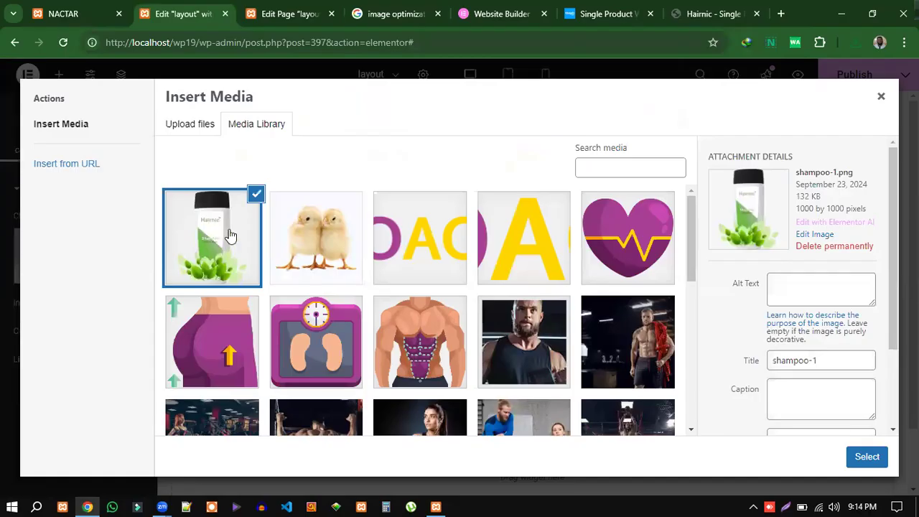
{"action": "left_click", "coordinate": [868, 459]}
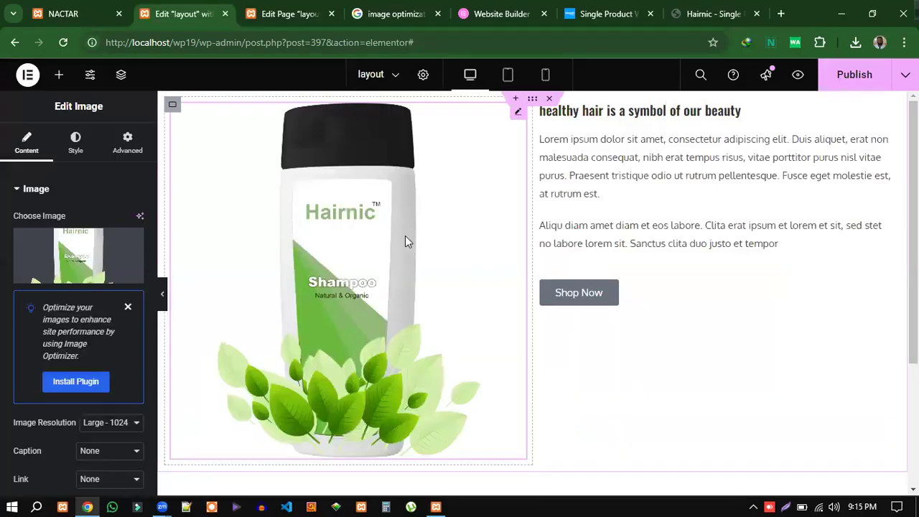
{"action": "left_click", "coordinate": [127, 308]}
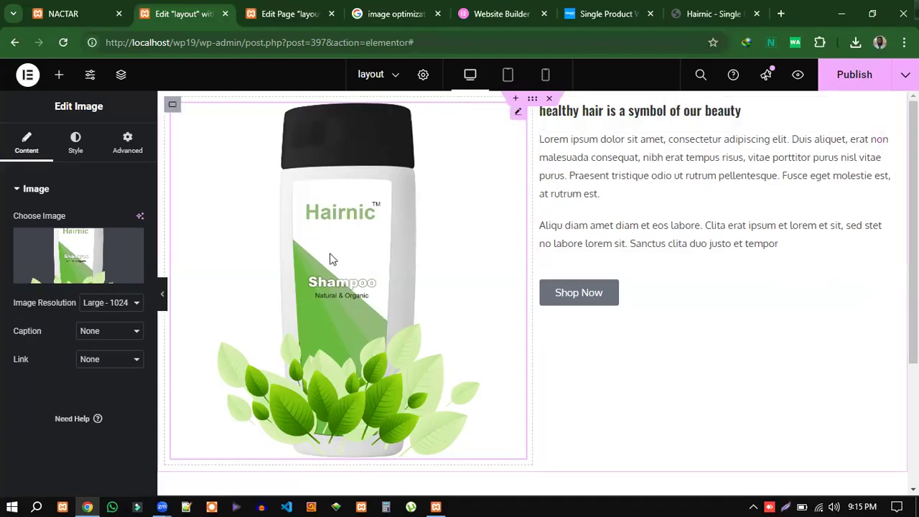
- Preview the section without the editing panel and compare its layout with the Hairnic demo's Healthy Hair section
{"action": "left_click", "coordinate": [162, 297]}
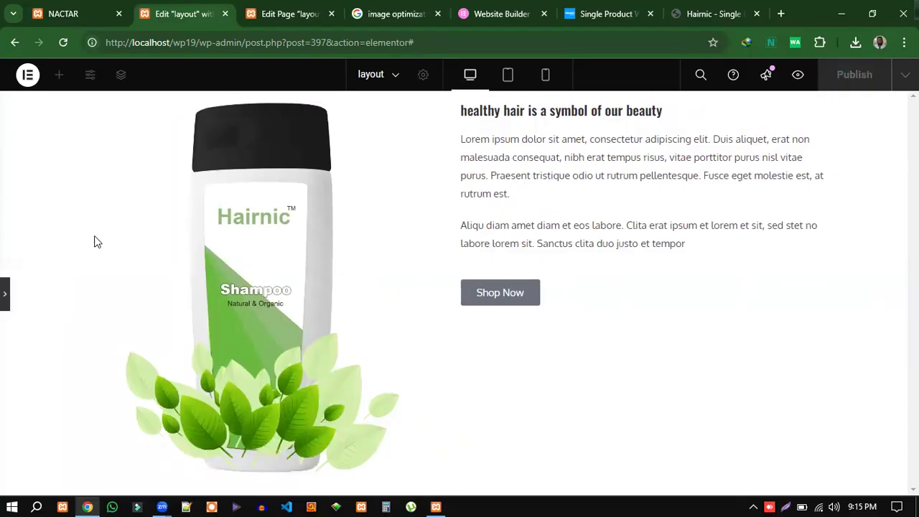
{"action": "left_click", "coordinate": [355, 281]}
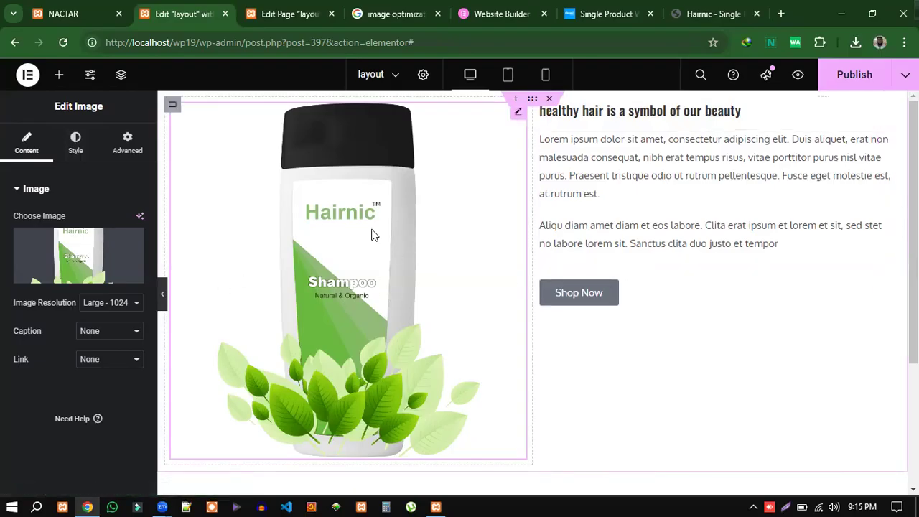
{"action": "left_click", "coordinate": [718, 14]}
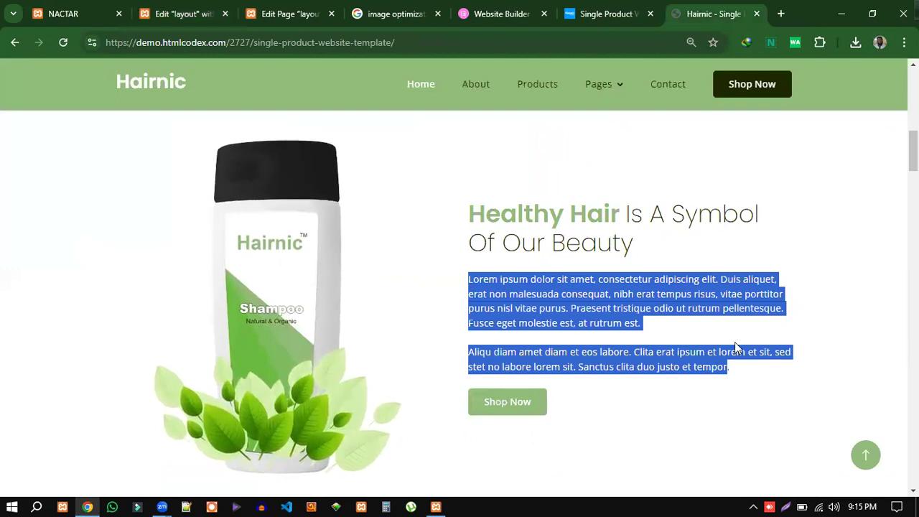
{"action": "left_click", "coordinate": [188, 13]}
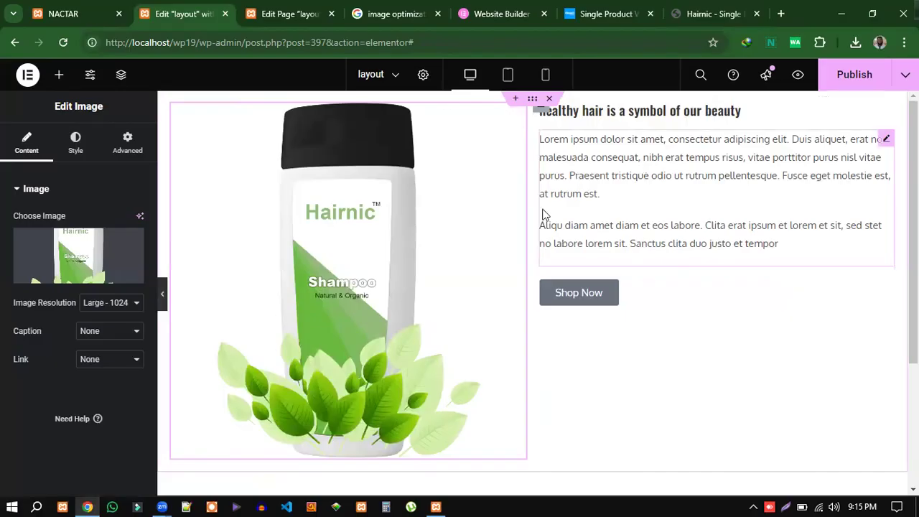